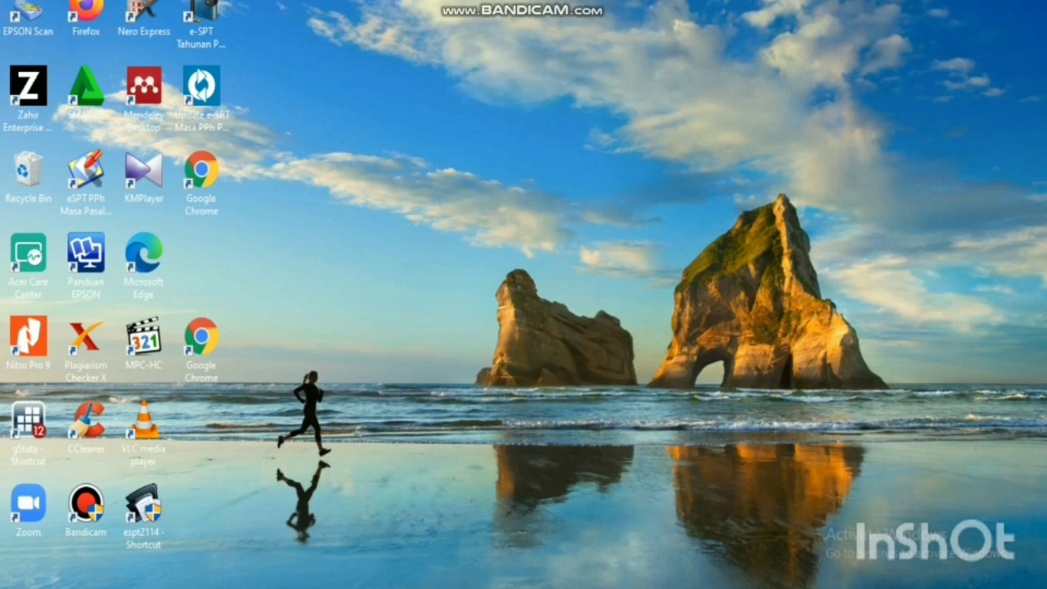
# Return to the Moodle course page showing the Pertemuan ke-9 E-Faktur Dummy section.
pyautogui.click(475, 525)
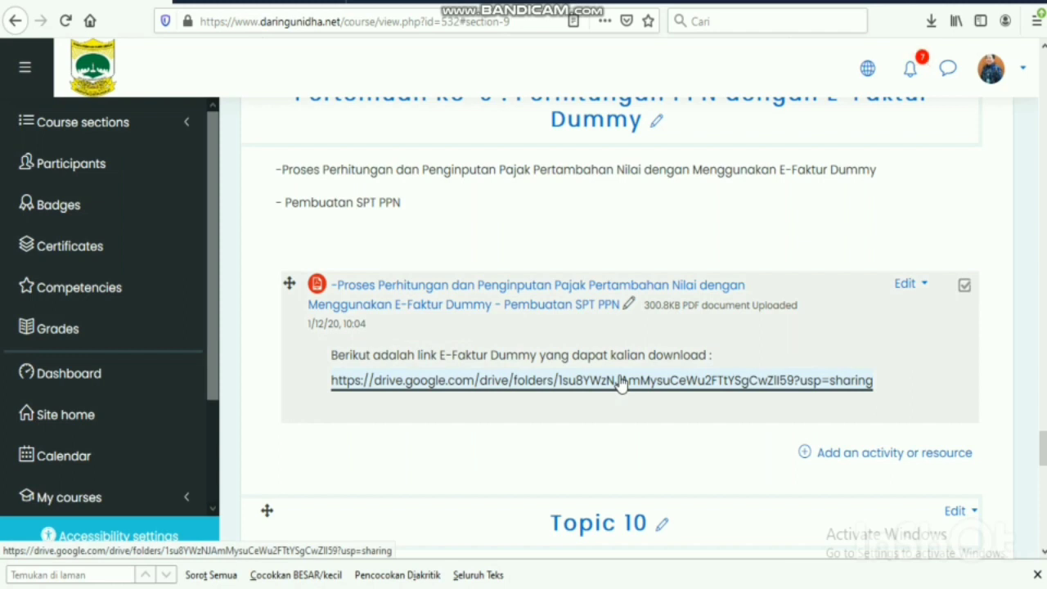
# Open the shared FORM-E FAKTUR_DUMMY_32bit Drive folder and scroll through its file listing.
pyautogui.click(621, 381)
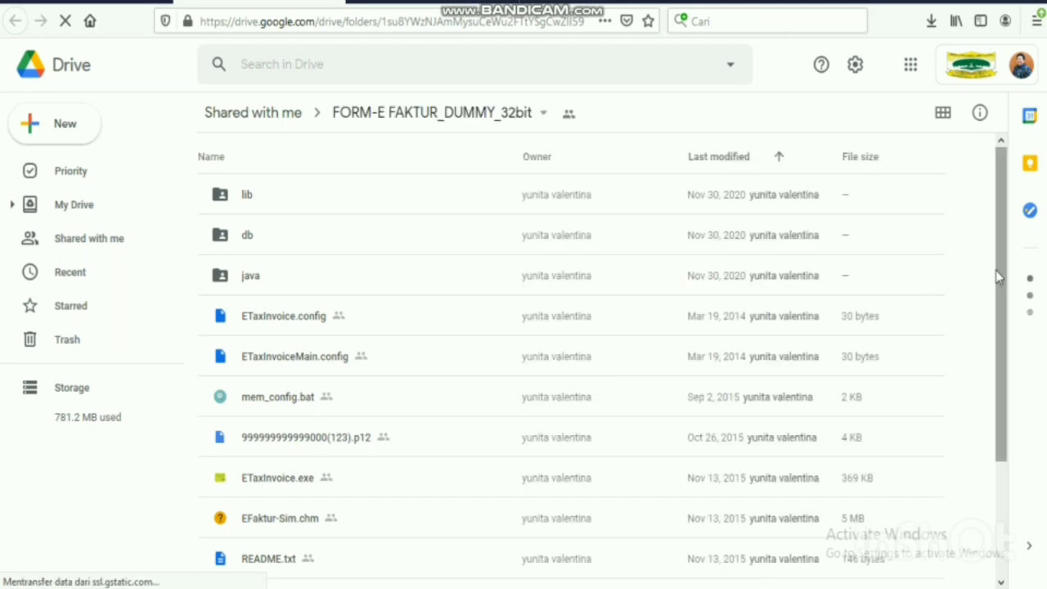
pyautogui.scroll(-3, 1000, 303)
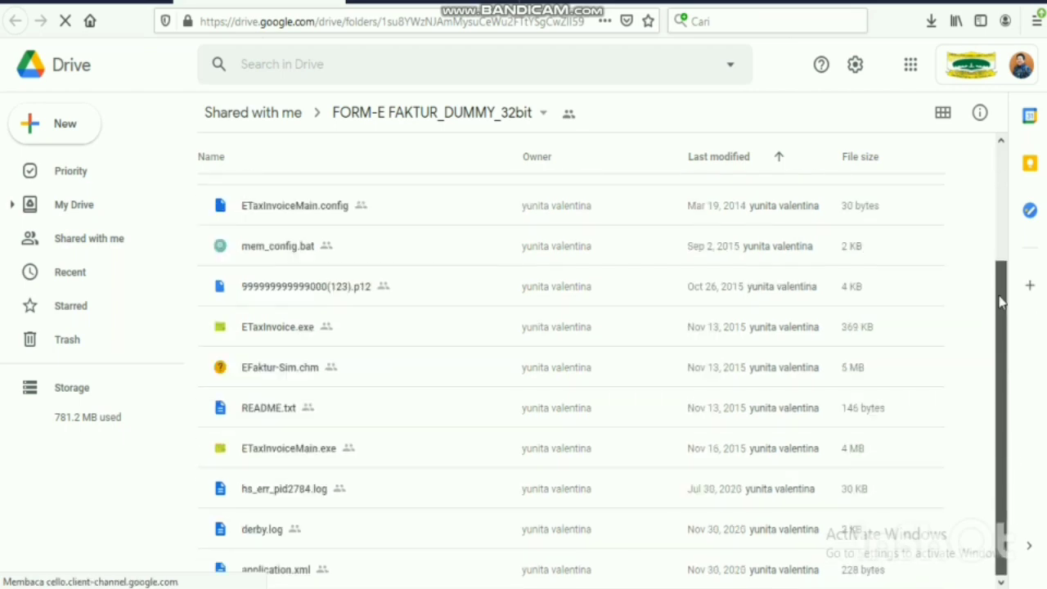
pyautogui.scroll(3, 1000, 302)
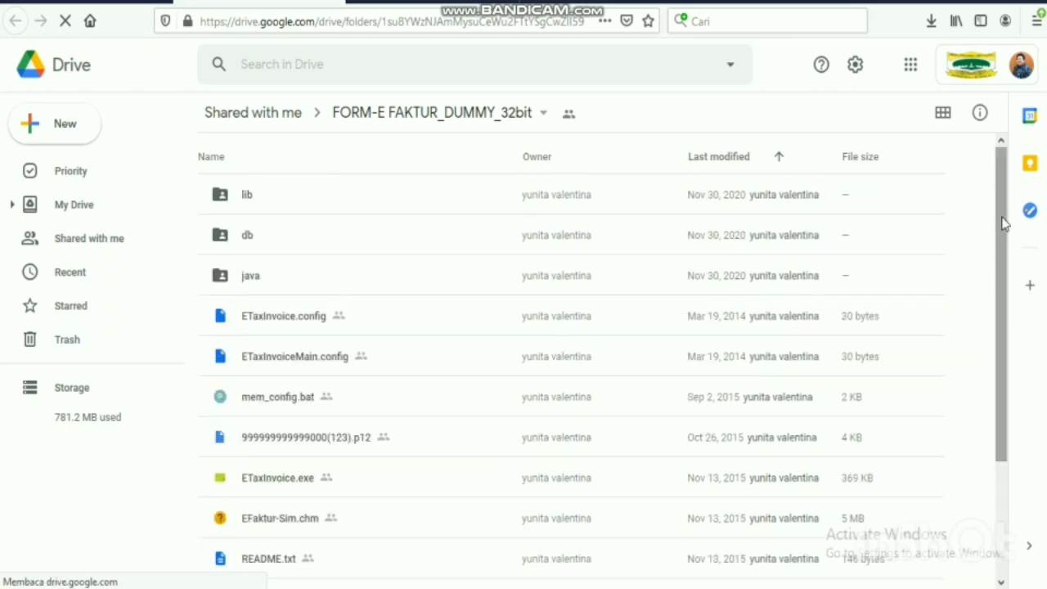
# Select all 14 items from lib to application.xml and download them as a zip.
pyautogui.click(791, 192)
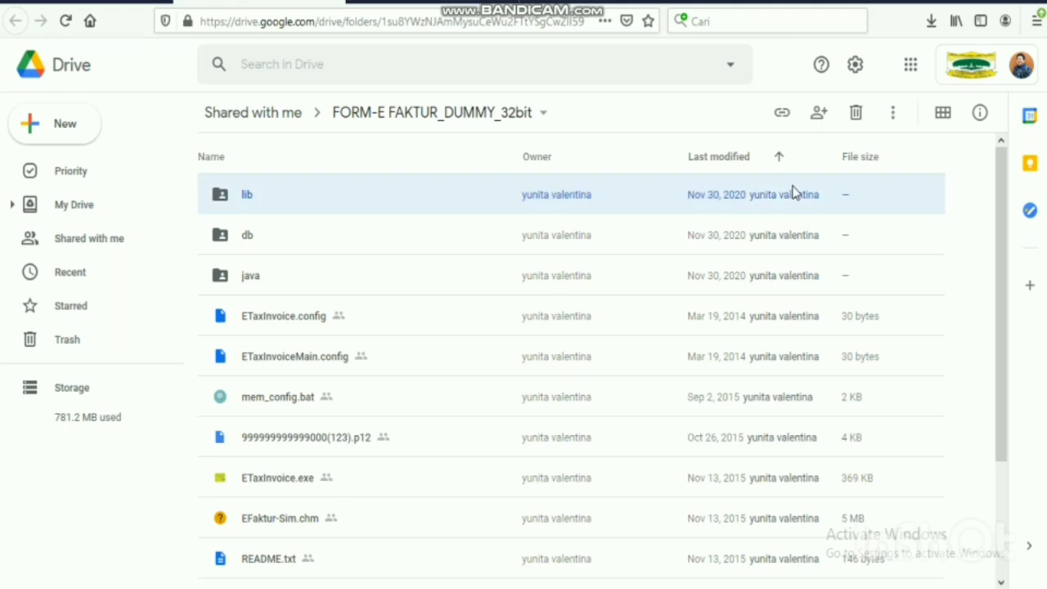
pyautogui.hotkey('shift', 'Down')
pyautogui.hotkey('shift', 'Down')
pyautogui.hotkey('shift', 'Down')
pyautogui.hotkey('shift', 'Down')
pyautogui.hotkey('shift', 'Down')
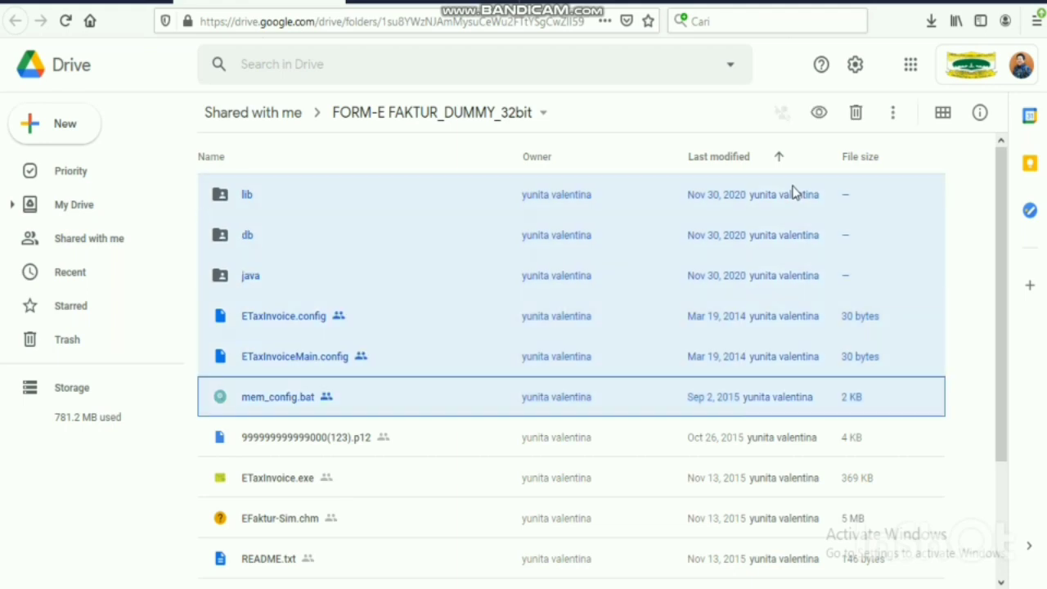
pyautogui.hotkey('shift', 'Down')
pyautogui.hotkey('shift', 'Down')
pyautogui.hotkey('shift', 'Down')
pyautogui.hotkey('shift', 'Down')
pyautogui.hotkey('shift', 'Down')
pyautogui.hotkey('shift', 'Down')
pyautogui.hotkey('shift', 'Down')
pyautogui.hotkey('shift', 'Down')
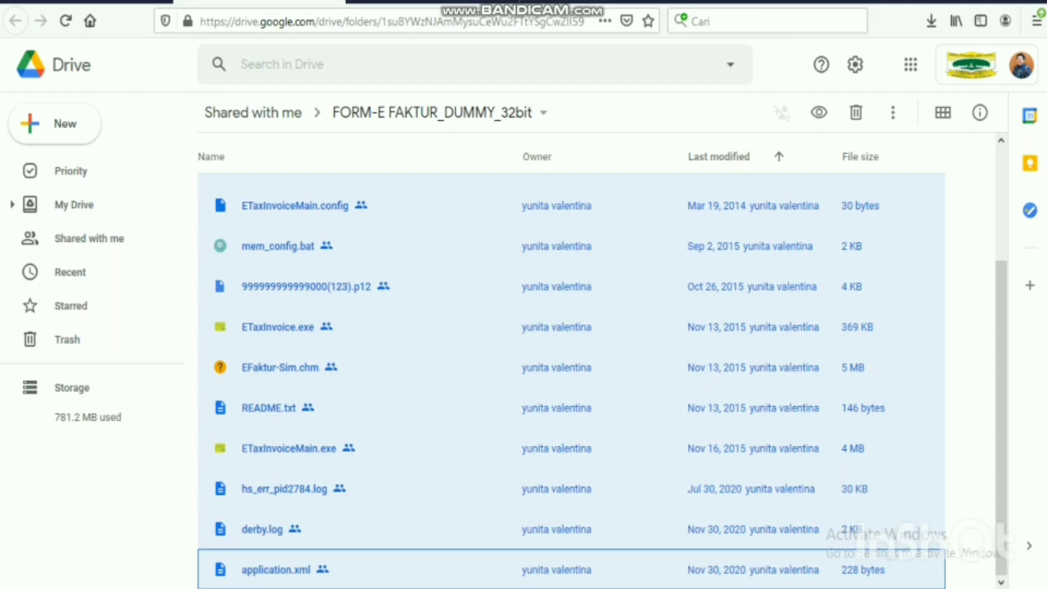
pyautogui.moveTo(1003, 431); pyautogui.dragTo(1003, 316)
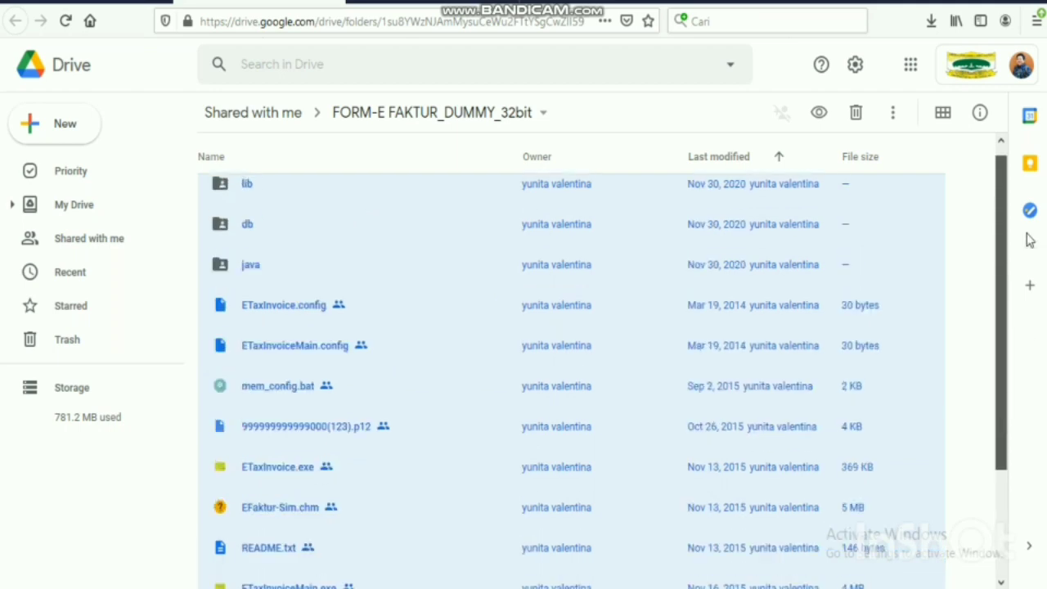
pyautogui.click(889, 119)
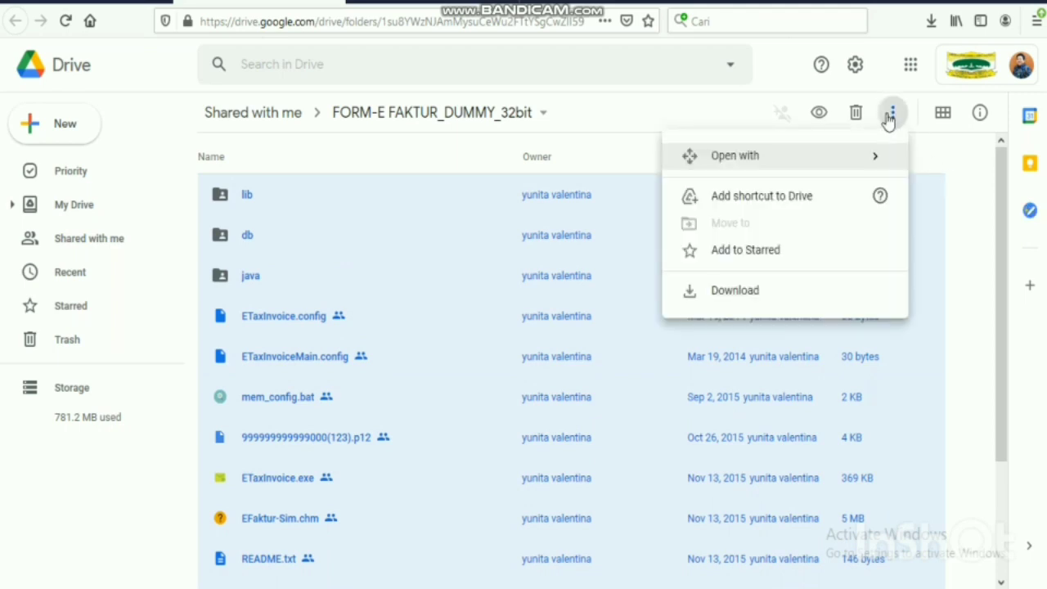
pyautogui.click(834, 294)
pyautogui.scroll(-2, 836, 299)
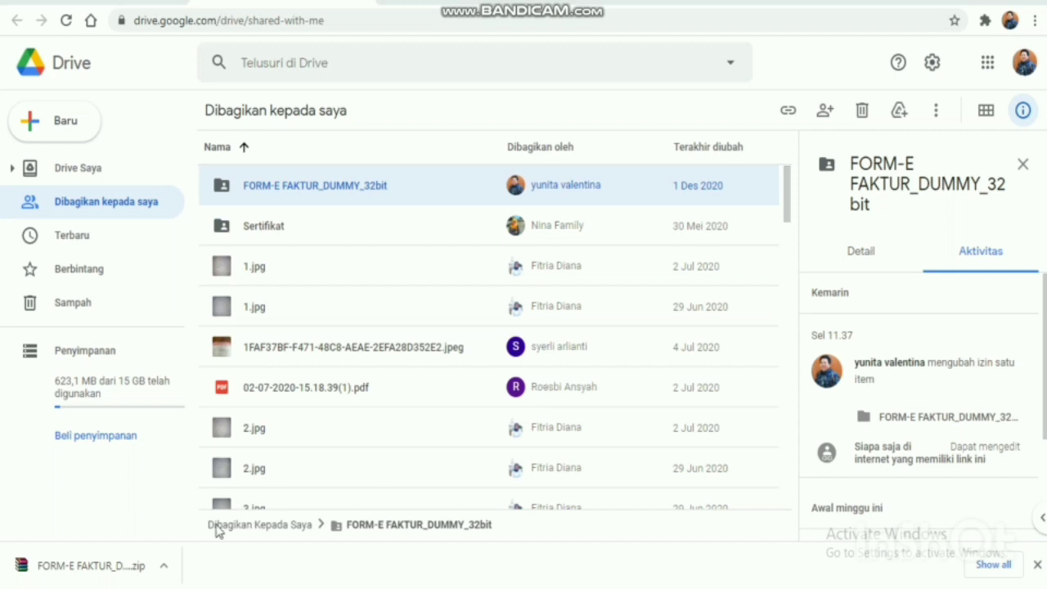
# Show the downloaded FORM-E FAKTUR_DUMMY_32bit zip in its Downloads folder.
pyautogui.click(165, 568)
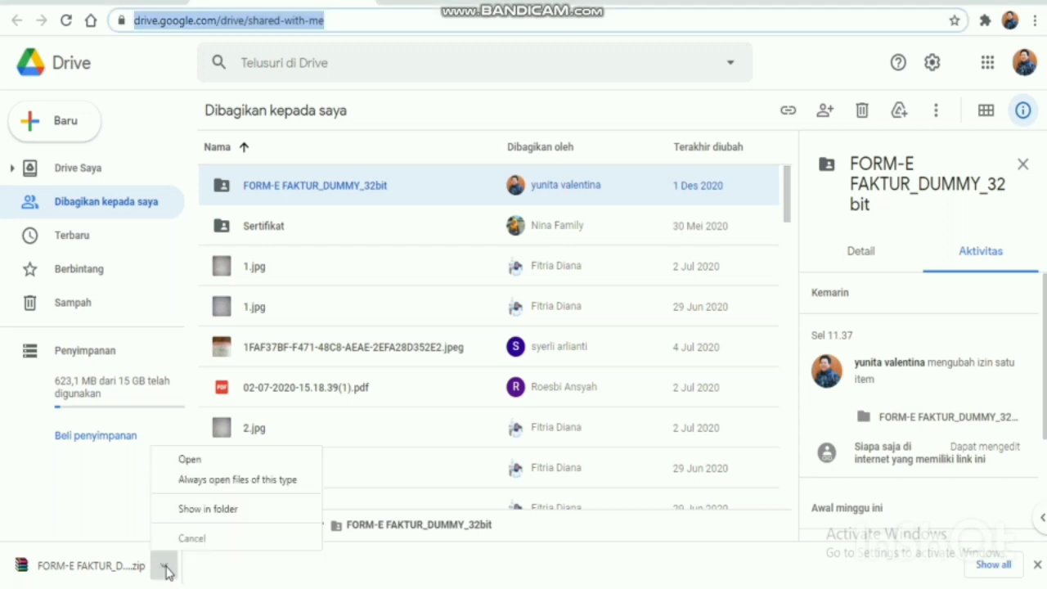
pyautogui.click(205, 510)
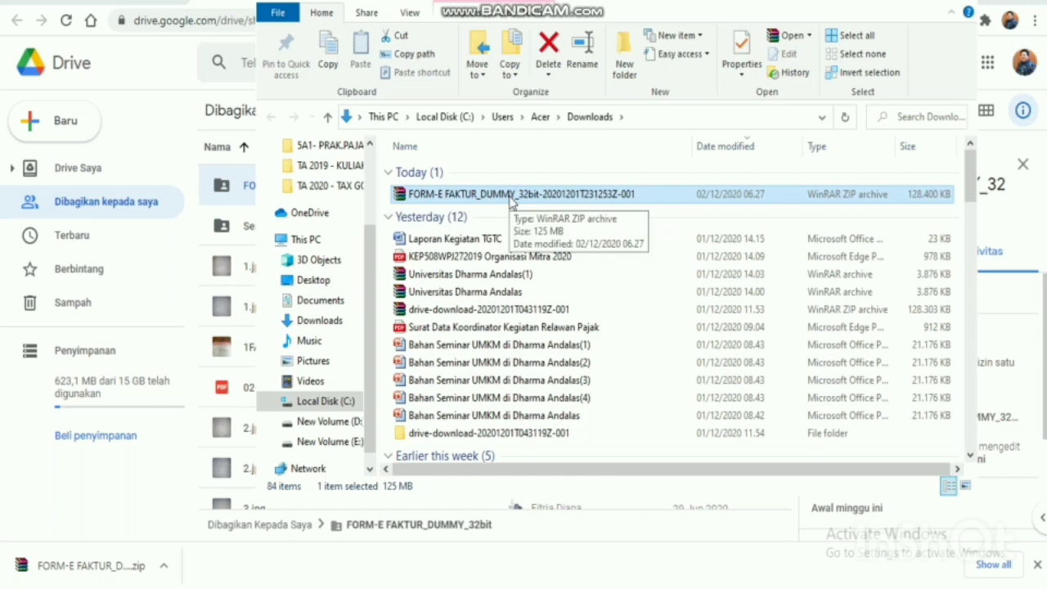
# Extract the zip with WinRAR into a same-named folder in Downloads.
pyautogui.doubleClick(509, 195)
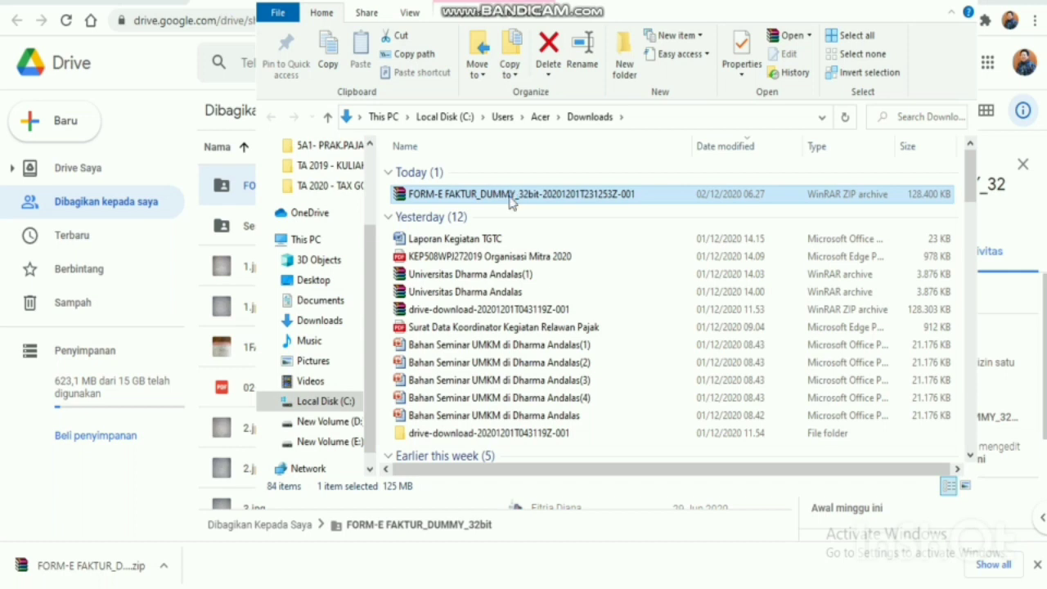
pyautogui.rightClick(509, 195)
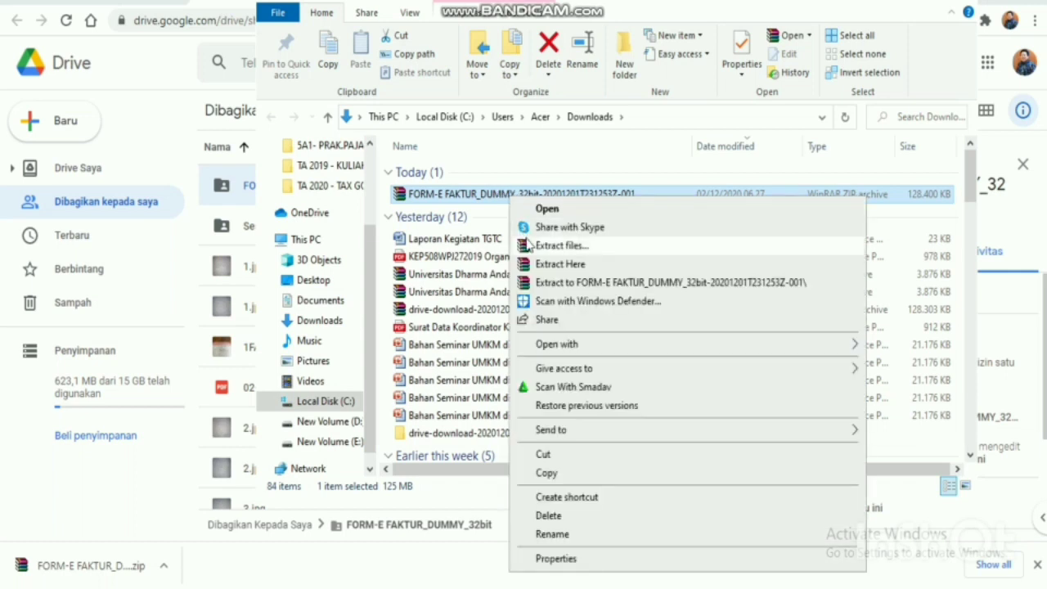
pyautogui.click(528, 244)
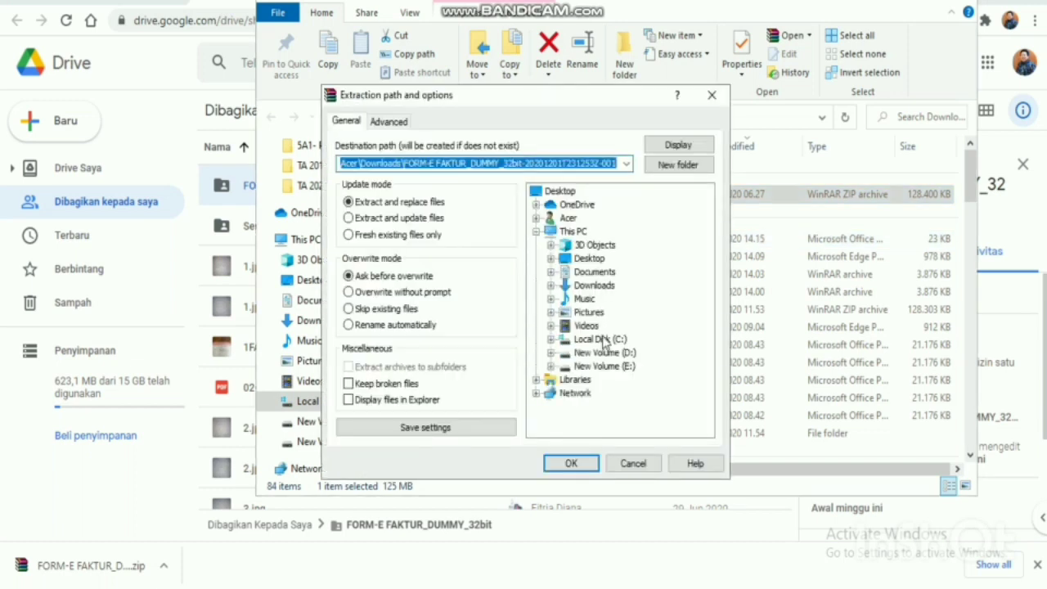
pyautogui.click(570, 464)
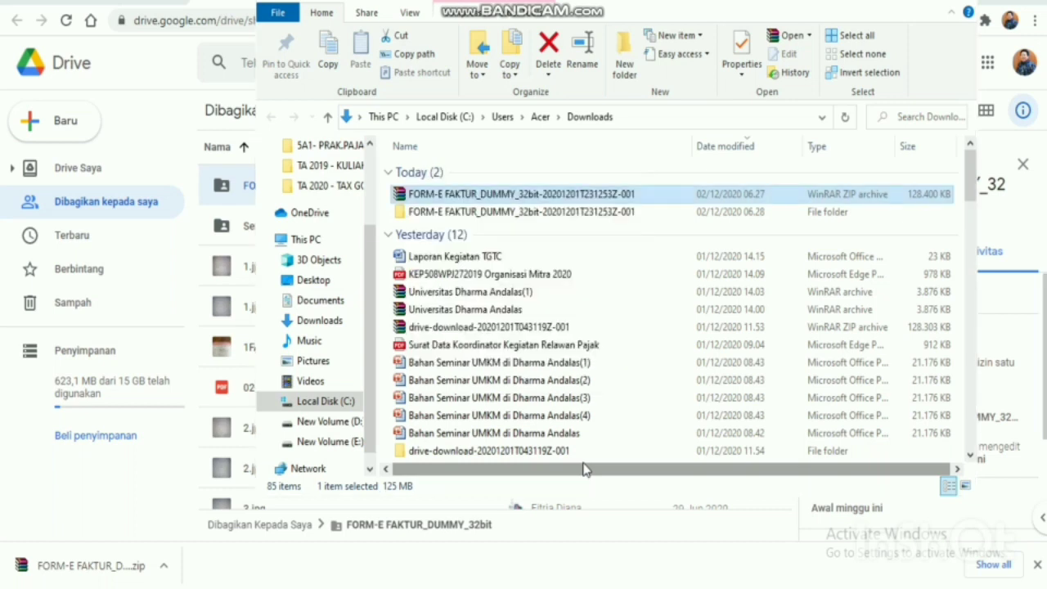
# Copy the extracted FORM-E FAKTUR_DUMMY_32bit folder and paste it onto New Volume (D:).
pyautogui.click(554, 213)
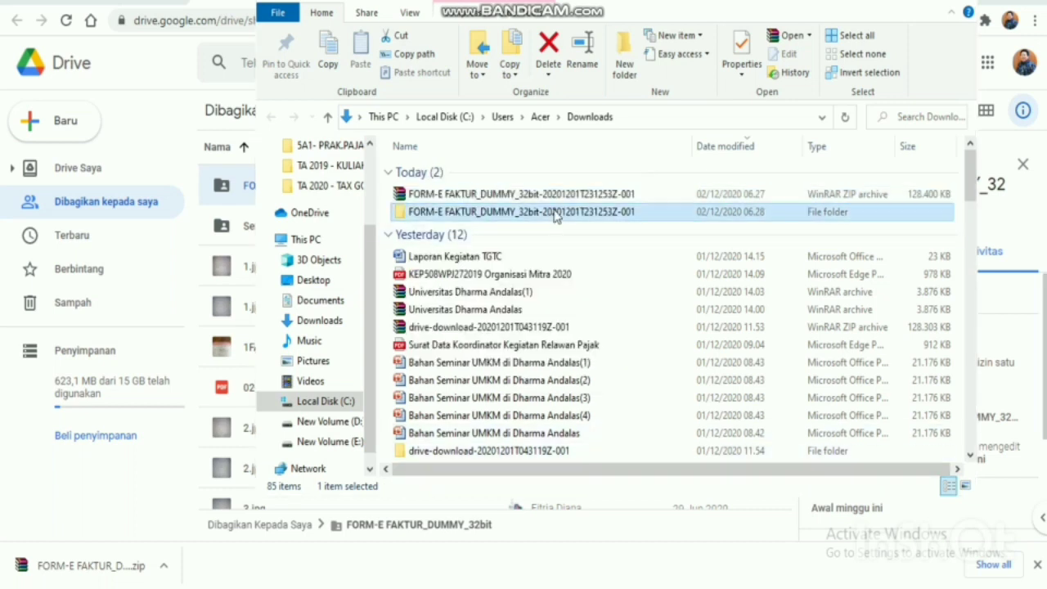
pyautogui.doubleClick(554, 212)
pyautogui.rightClick(555, 211)
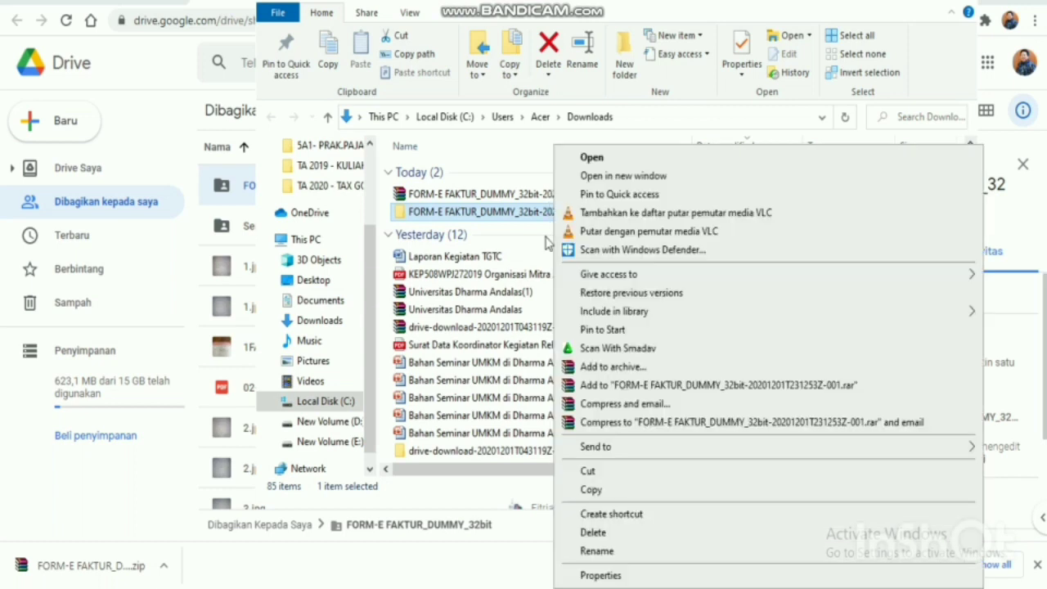
pyautogui.click(591, 490)
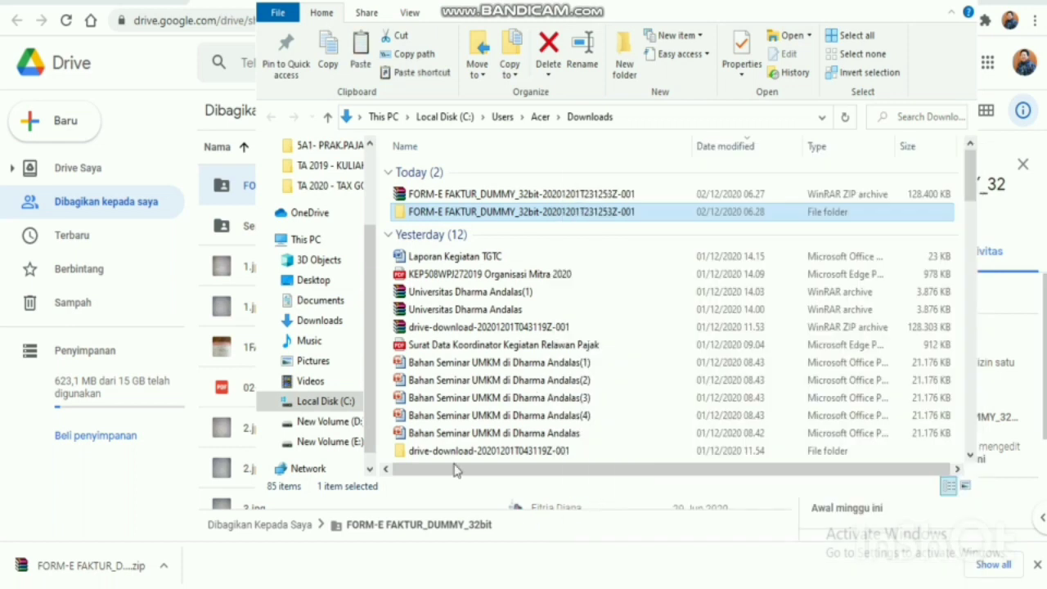
pyautogui.click(327, 421)
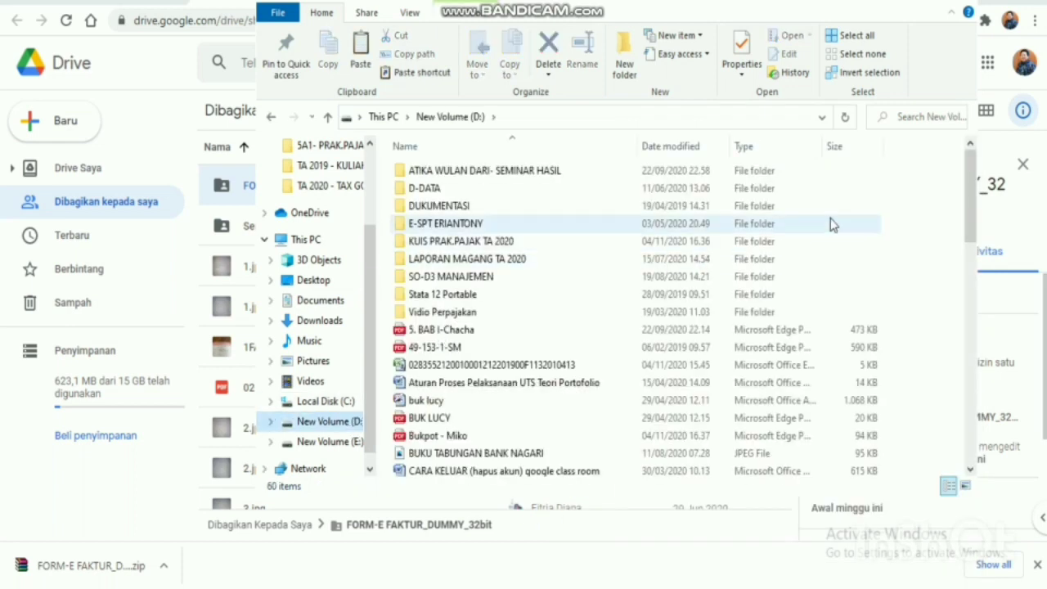
pyautogui.click(829, 223)
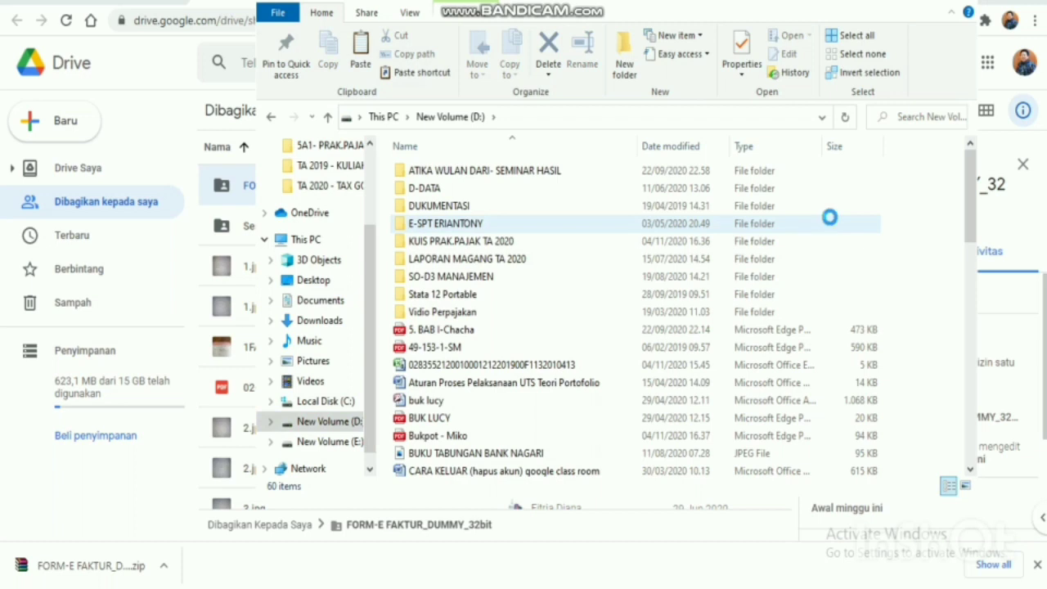
pyautogui.rightClick(830, 217)
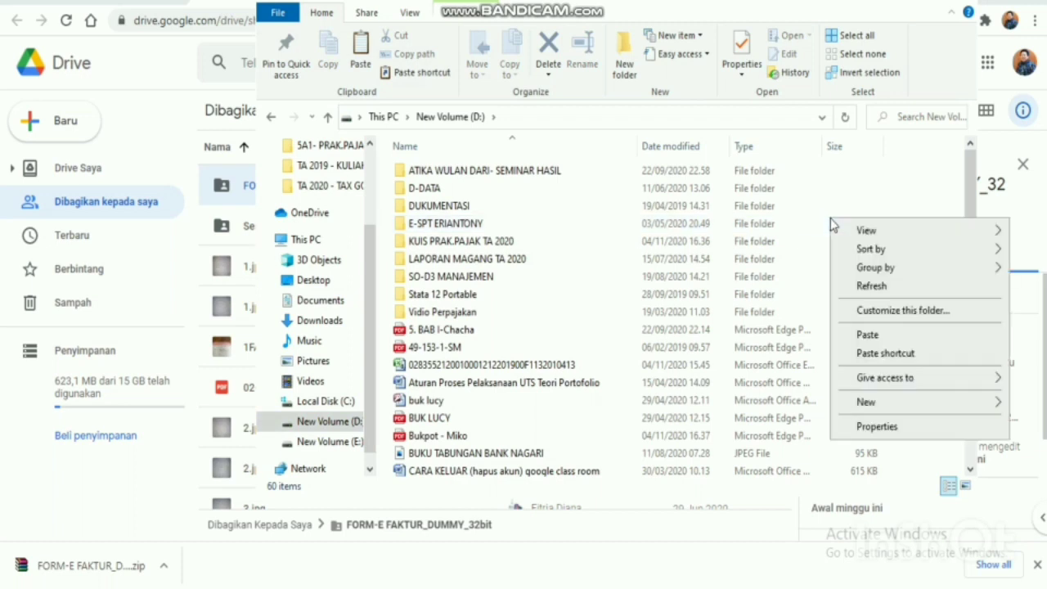
pyautogui.click(866, 336)
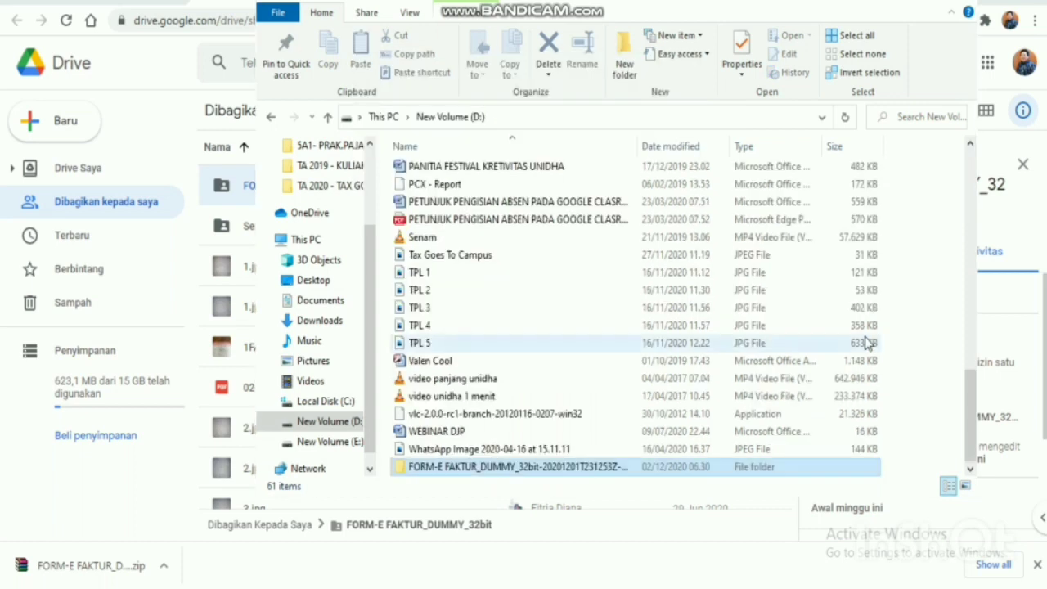
# Rename the pasted folder on drive D: to 'LAT 6-TEST'.
pyautogui.click(632, 467)
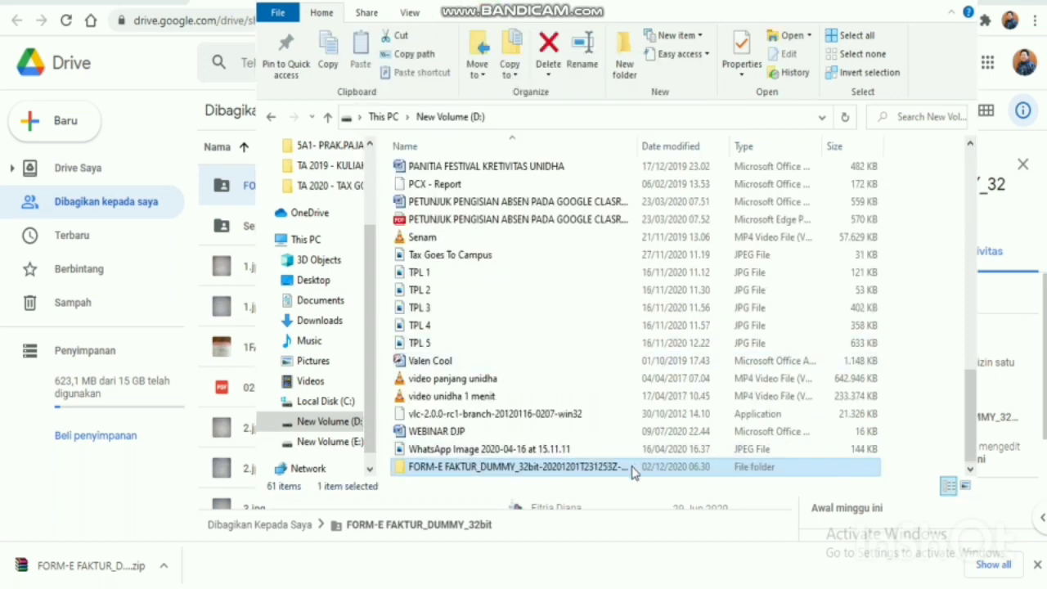
pyautogui.click(632, 467)
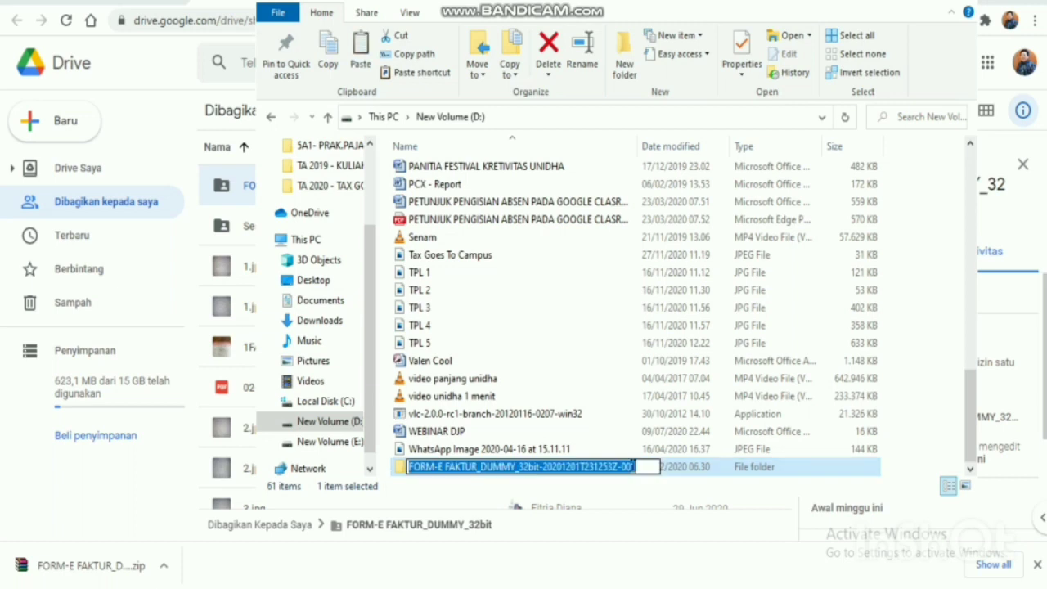
pyautogui.write('LAT')
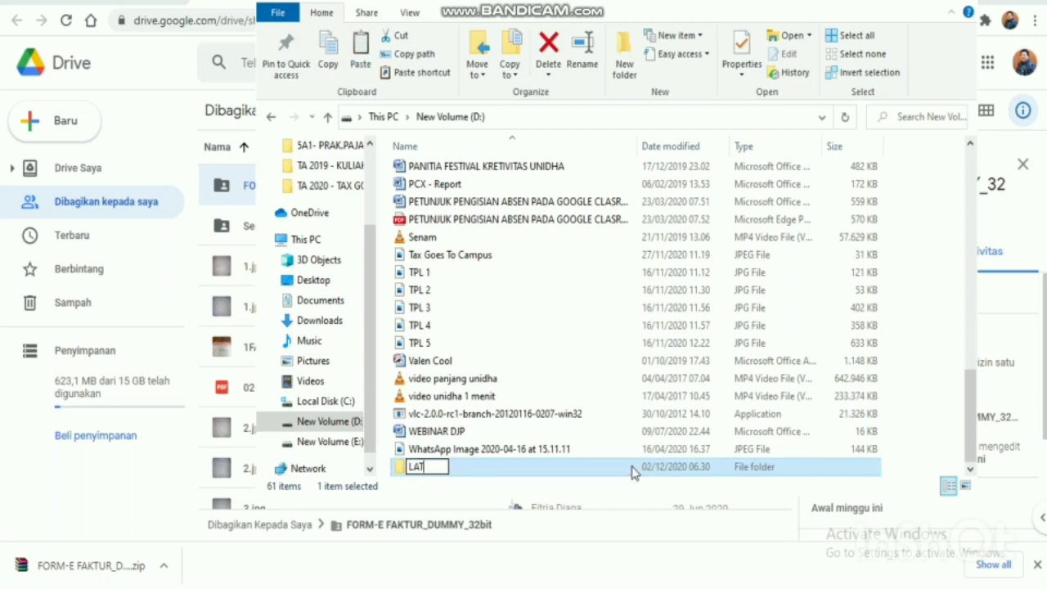
pyautogui.write(' 6-TES')
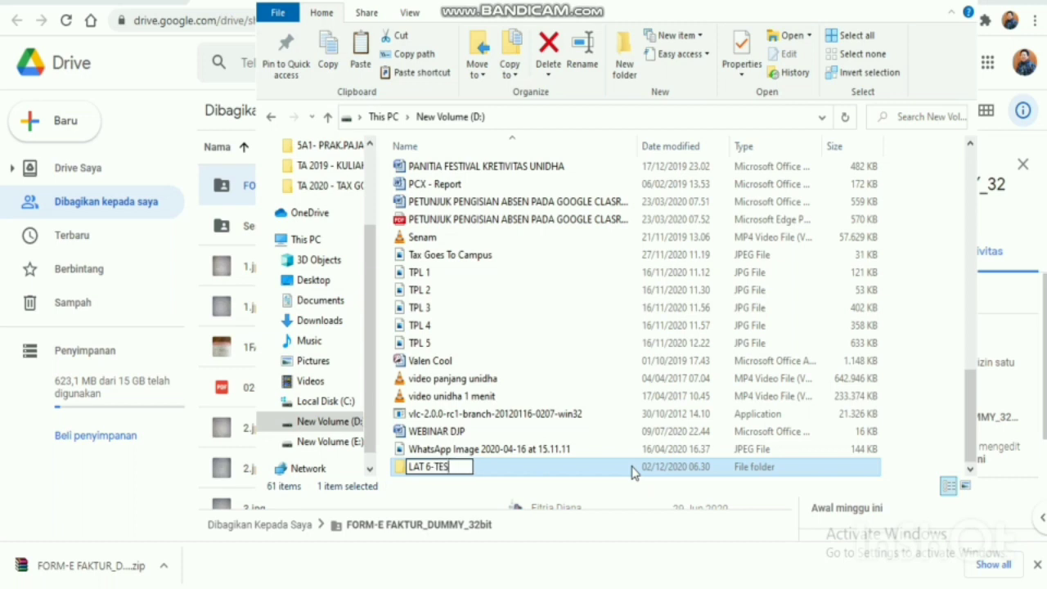
pyautogui.write('T')
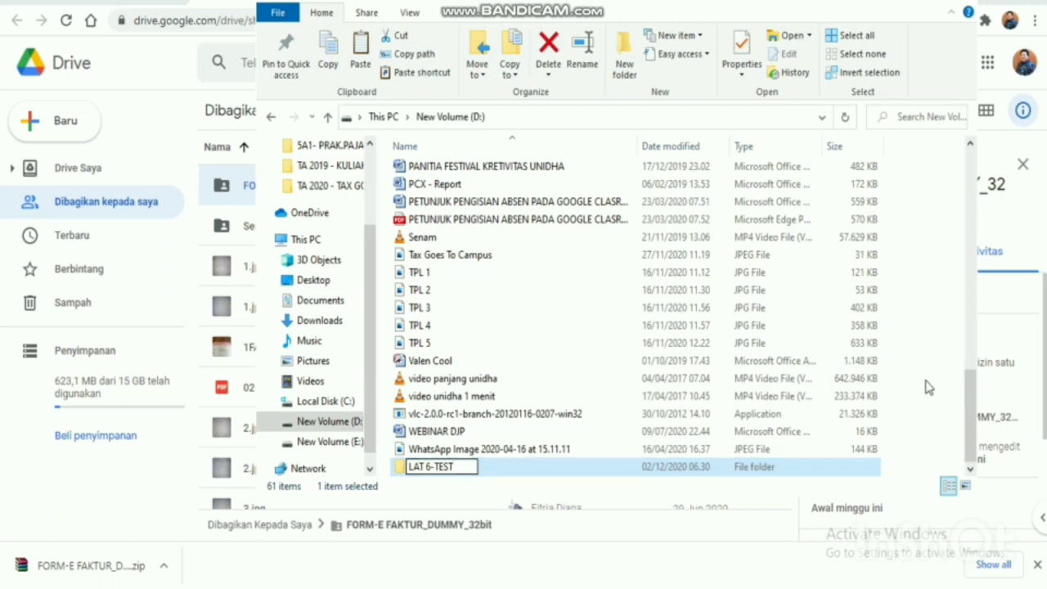
pyautogui.press('Return')
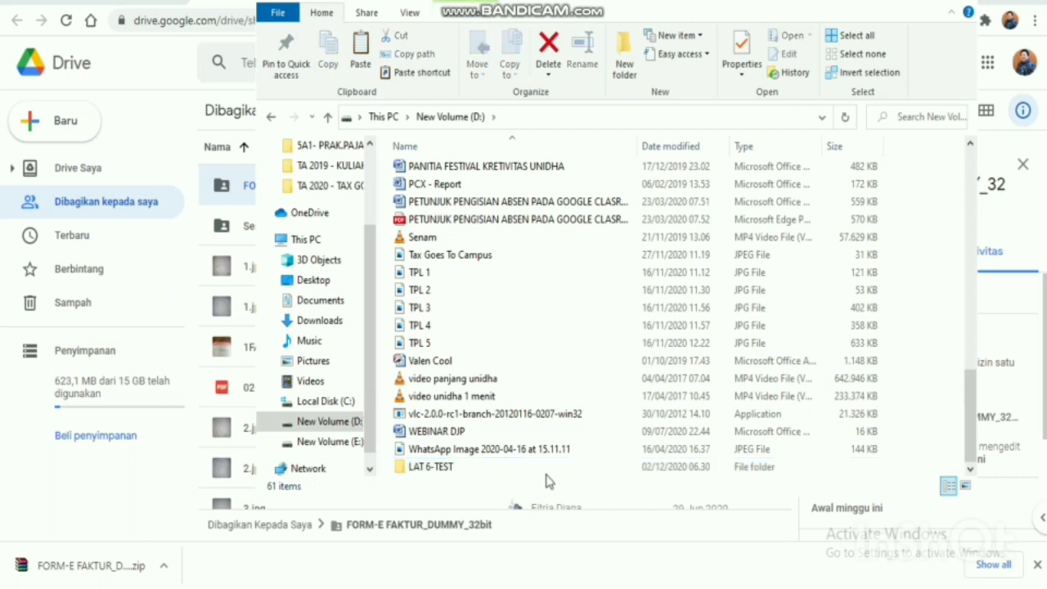
# Open LAT 6-TEST and then its FORM-E FAKTUR_DUMMY_32bit folder.
pyautogui.doubleClick(546, 467)
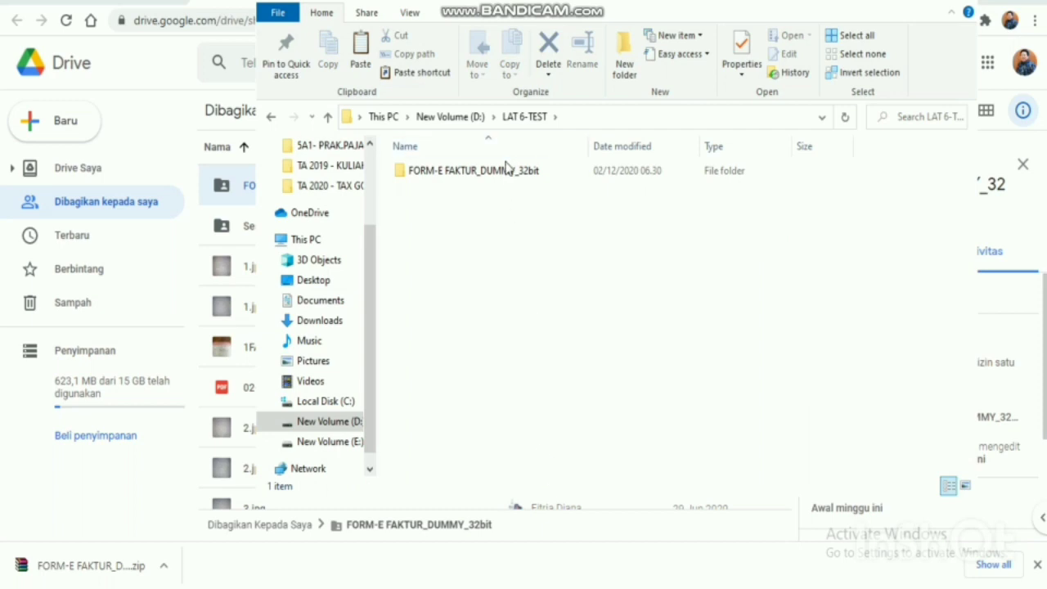
pyautogui.click(507, 174)
pyautogui.doubleClick(506, 172)
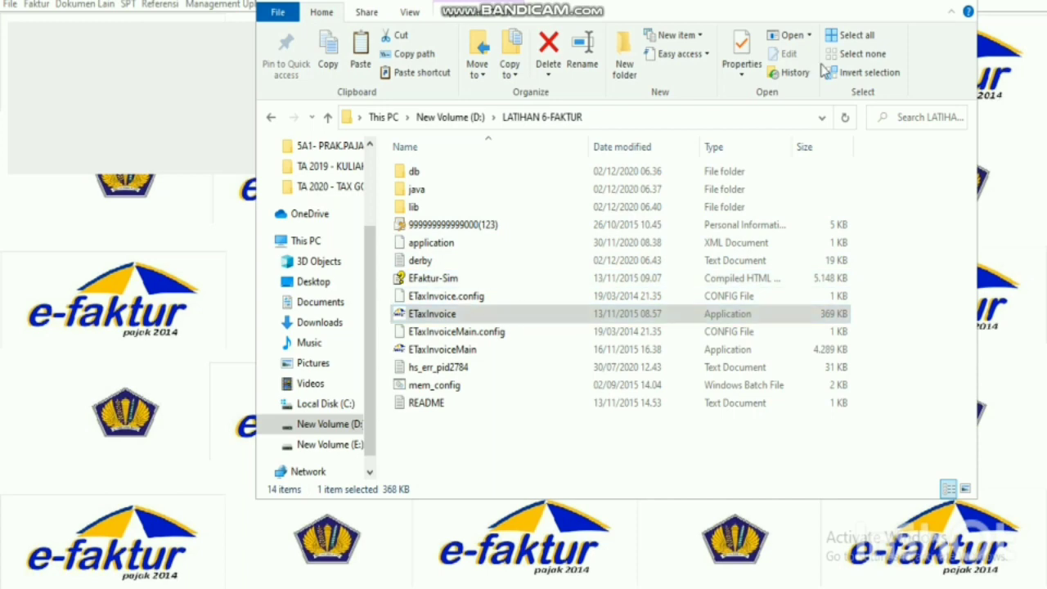
# Choose Lokal Database in the e-Faktur Pilih Database dialog and connect.
pyautogui.click(1005, 253)
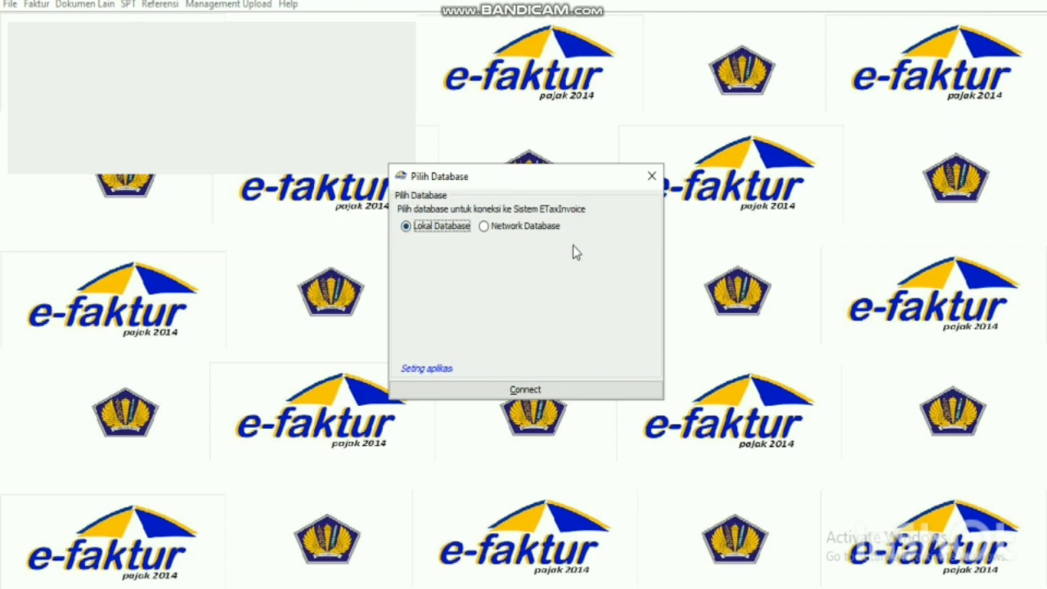
pyautogui.click(406, 229)
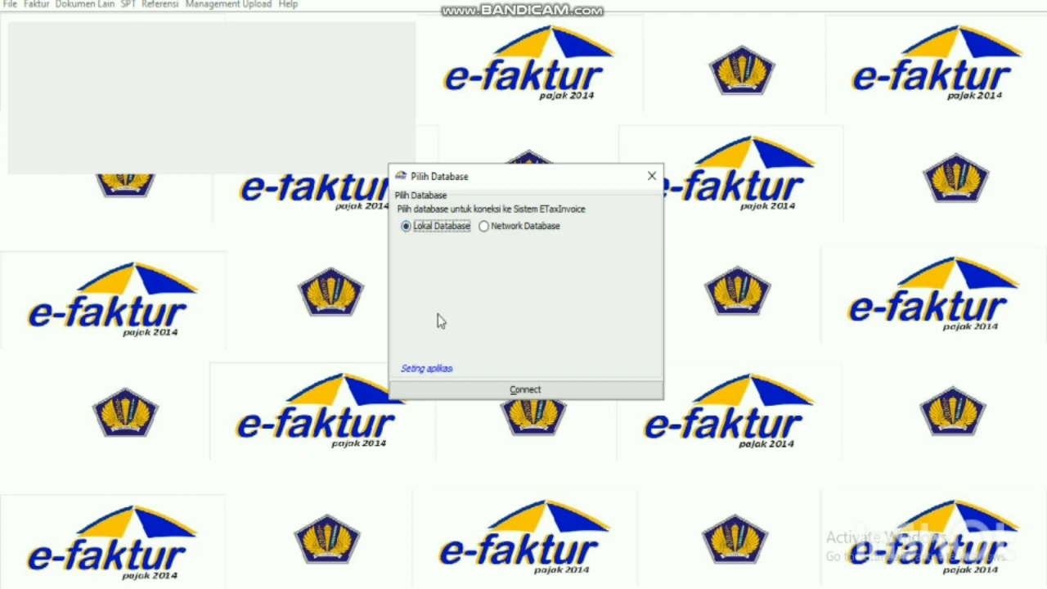
pyautogui.click(502, 395)
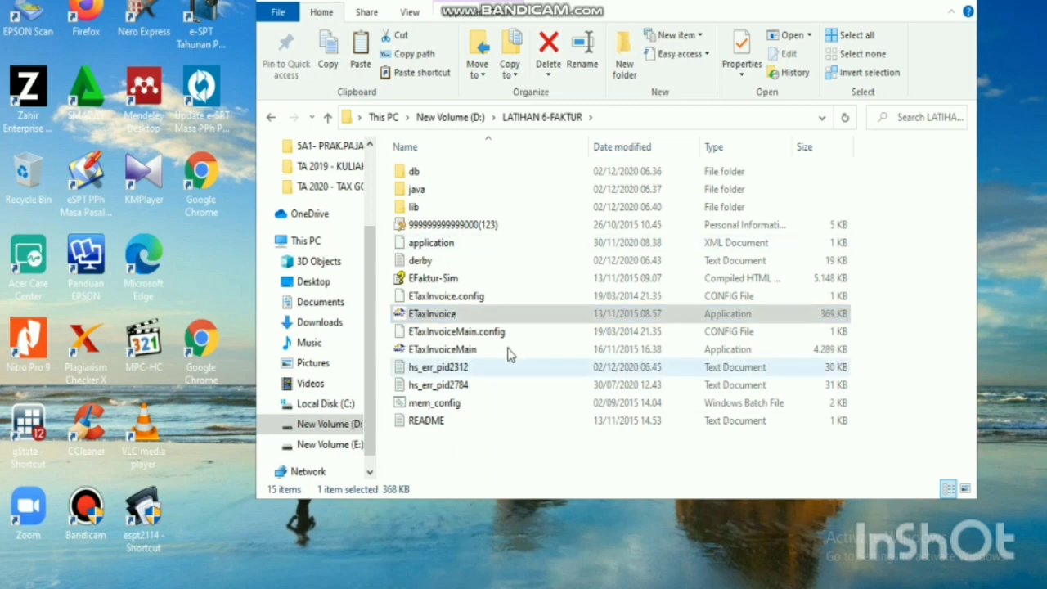
# Relaunch ETaxInvoice from the LATIHAN 6-FAKTUR folder.
pyautogui.doubleClick(523, 318)
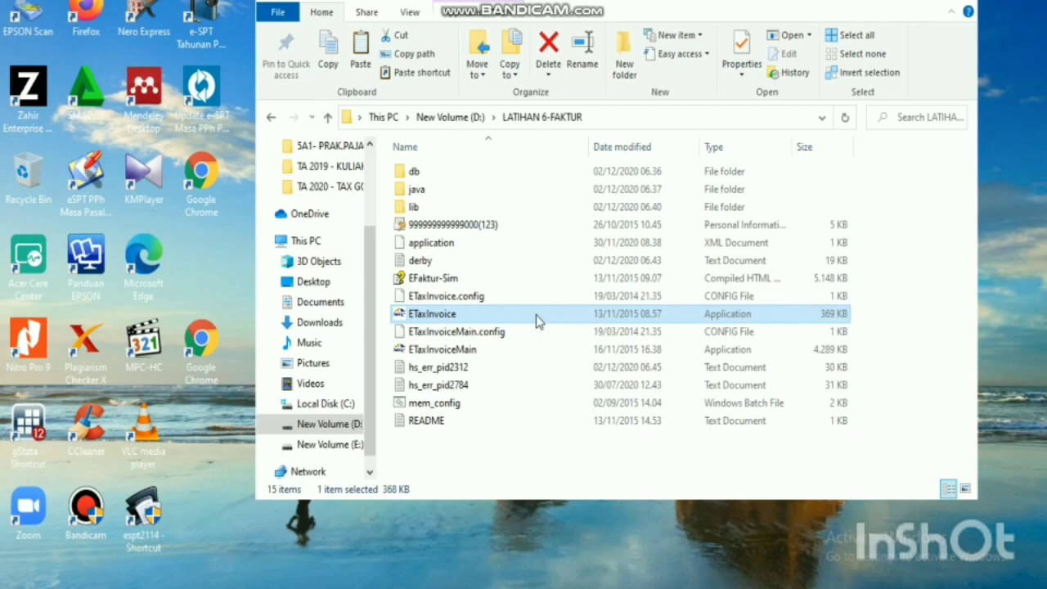
pyautogui.doubleClick(537, 315)
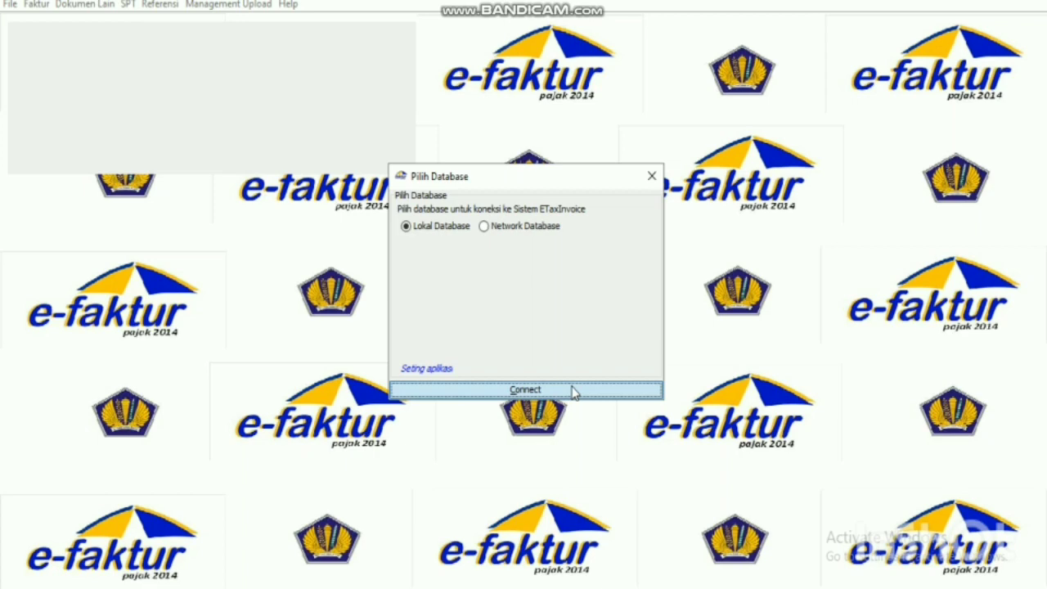
# Connect e-Faktur to the Lokal Database from the Pilih Database prompt.
pyautogui.click(573, 390)
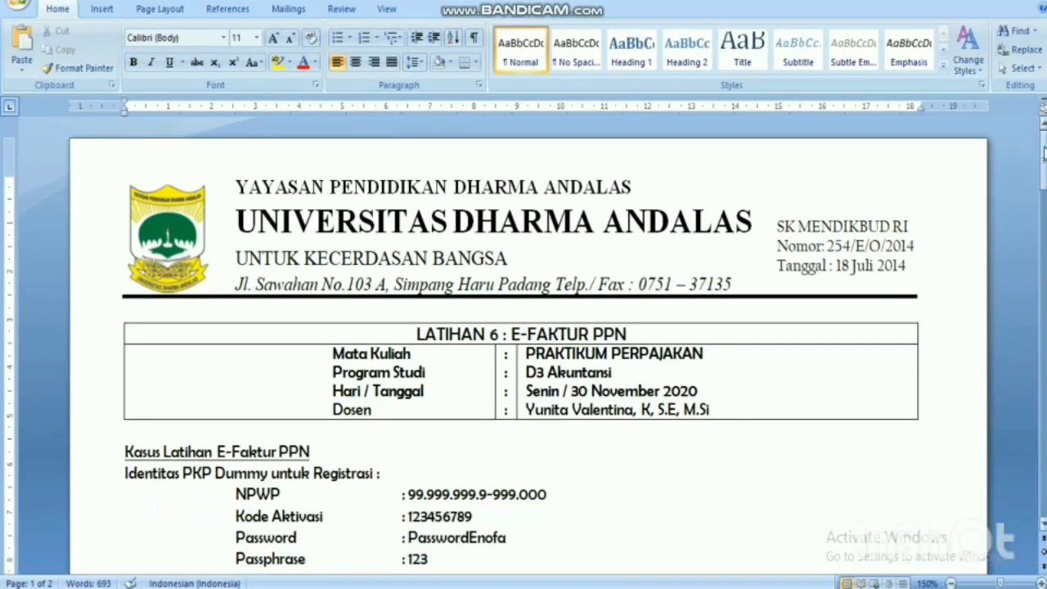
# Scroll the Word case sheet down to the Identitas PKP Dummy untuk Registrasi section.
pyautogui.moveTo(1043, 152); pyautogui.dragTo(1044, 193)
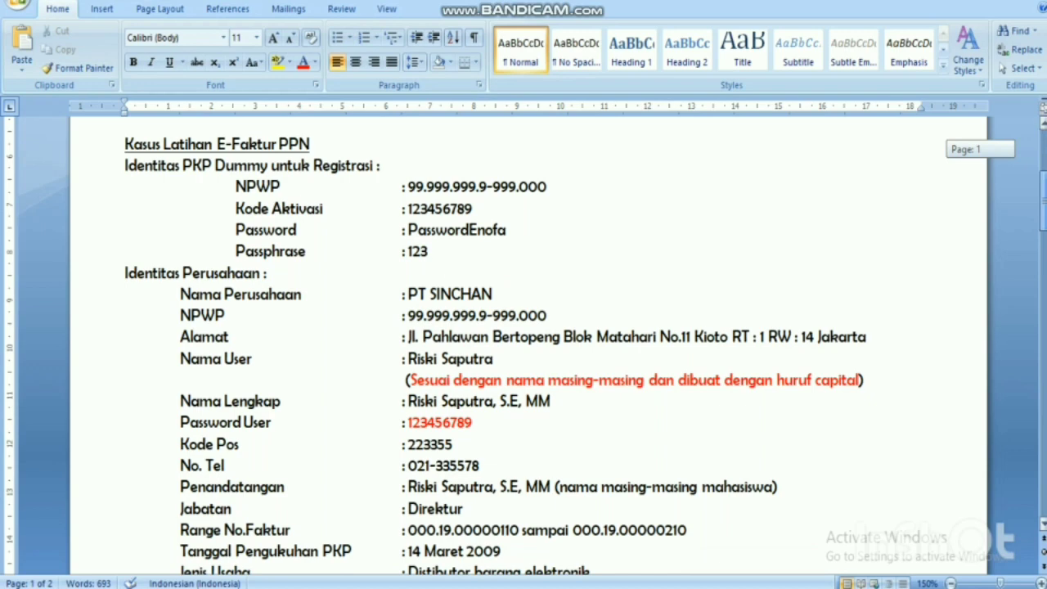
pyautogui.moveTo(1043, 200); pyautogui.dragTo(1043, 201)
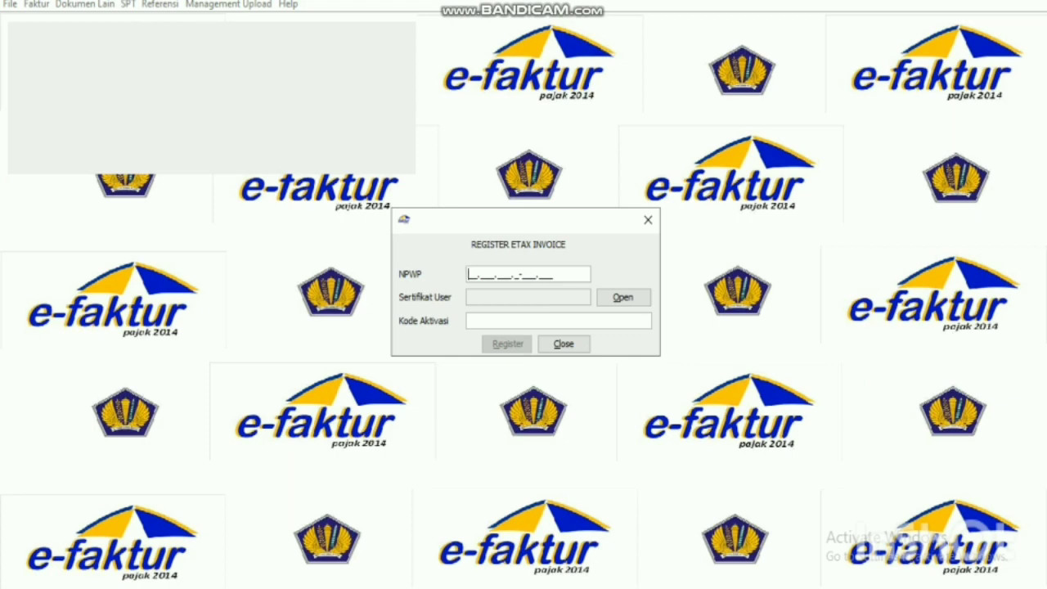
# Enter the dummy NPWP and choose the .p12 user certificate from D:\LATIHAN 6-FAKTUR.
pyautogui.write('99.999.999.9-999.')
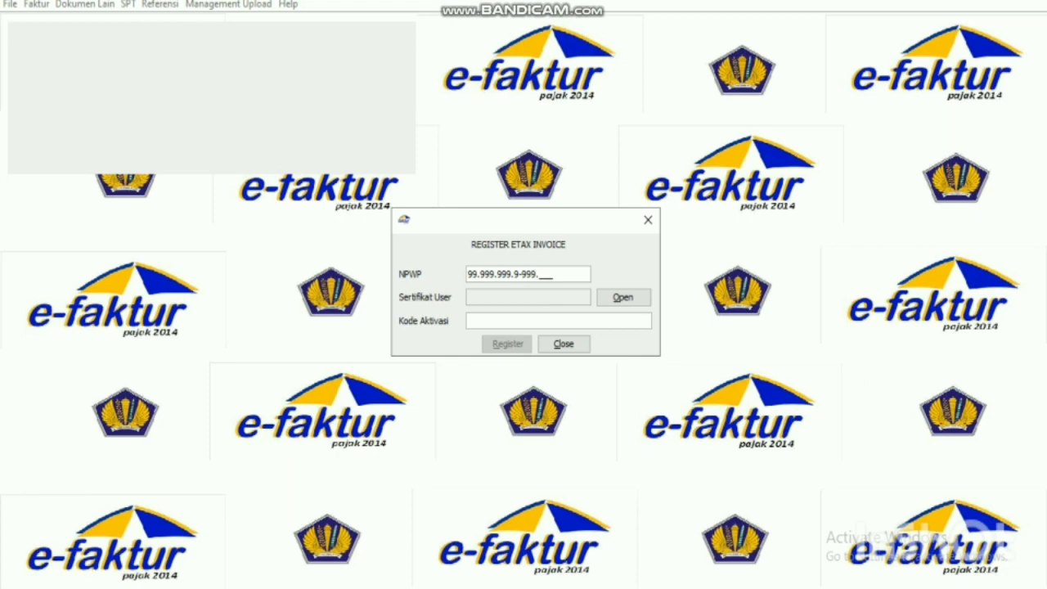
pyautogui.write('000')
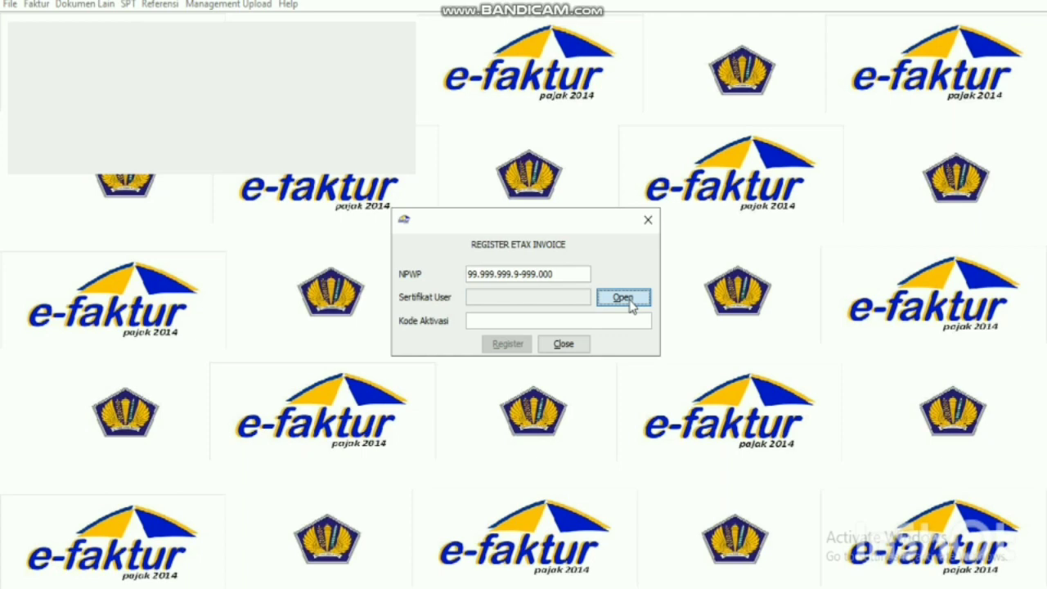
pyautogui.click(623, 297)
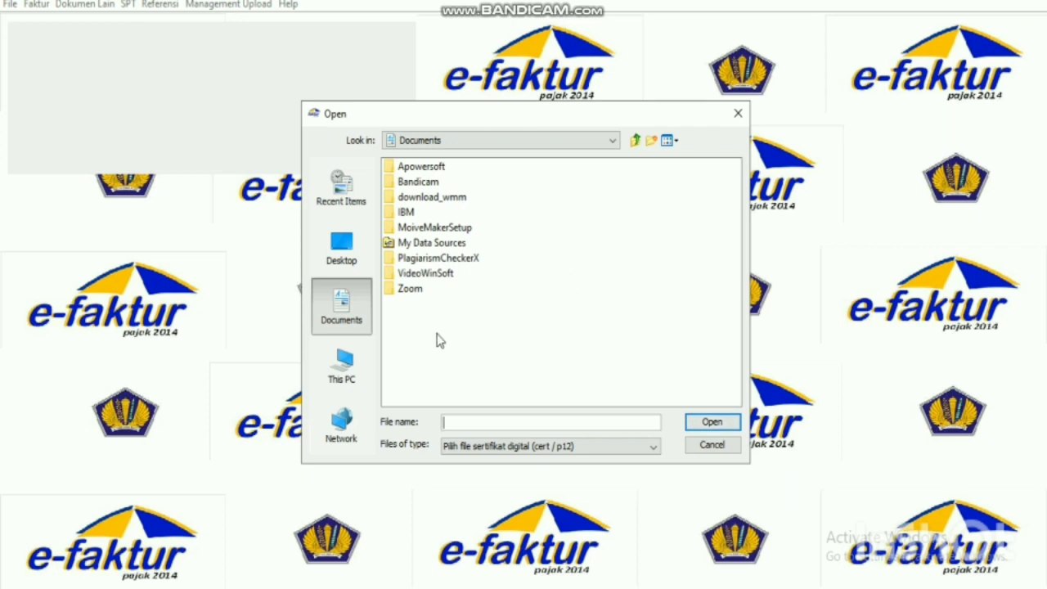
pyautogui.click(360, 381)
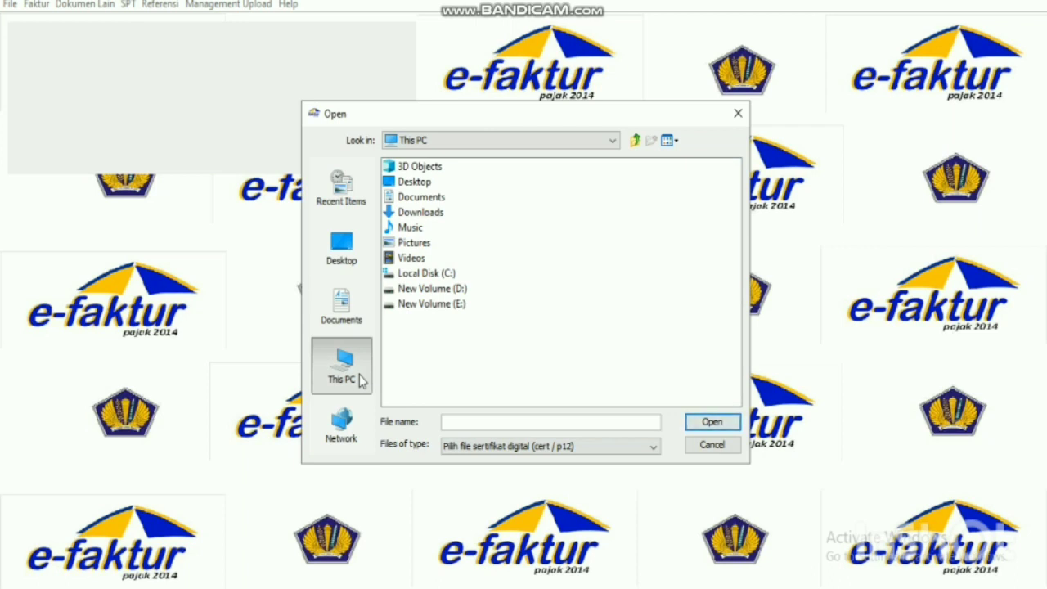
pyautogui.click(468, 292)
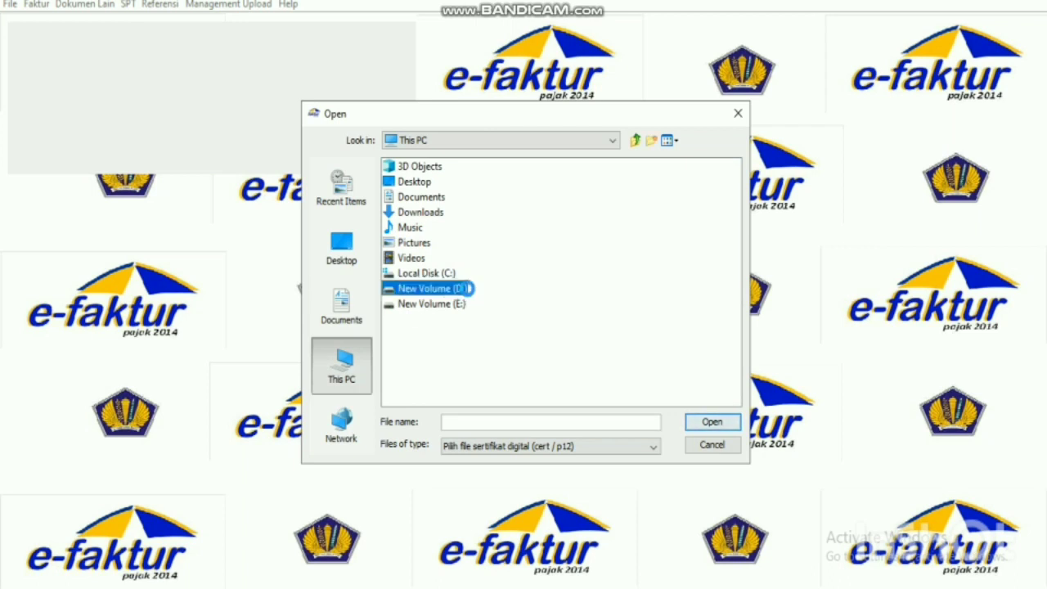
pyautogui.doubleClick(469, 290)
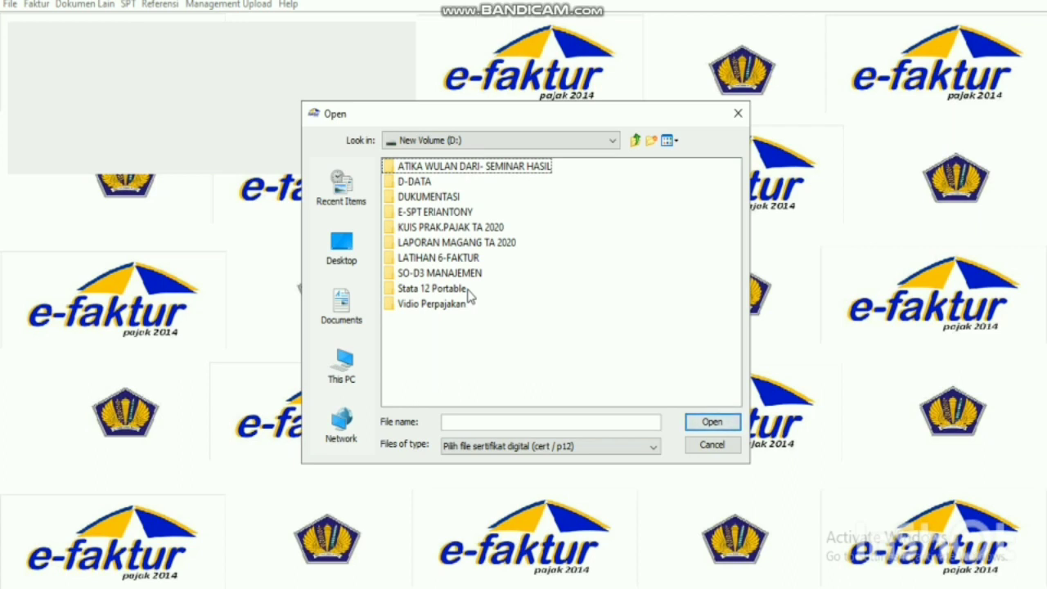
pyautogui.click(458, 260)
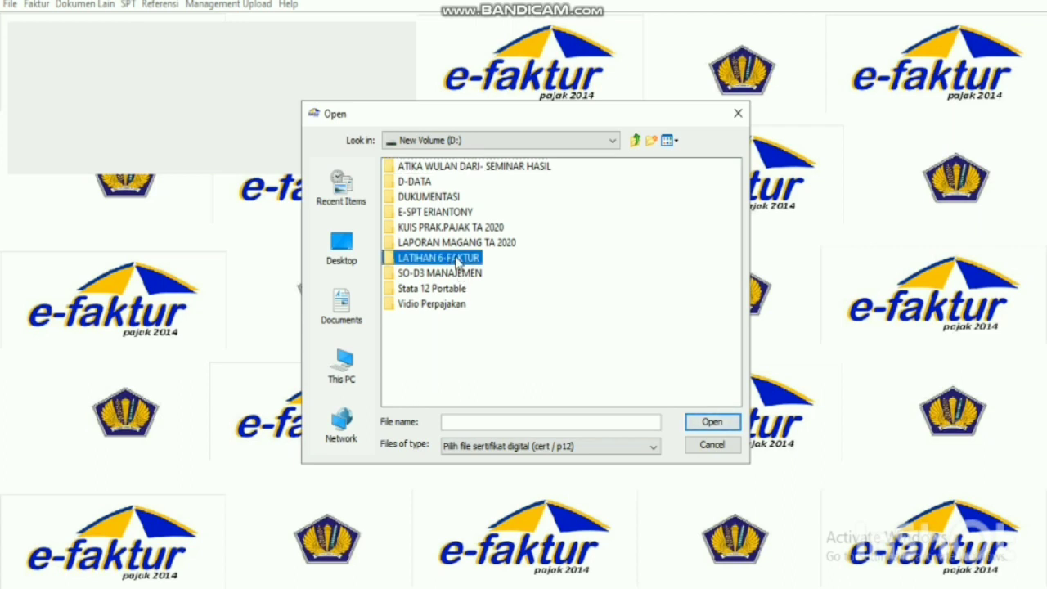
pyautogui.doubleClick(456, 260)
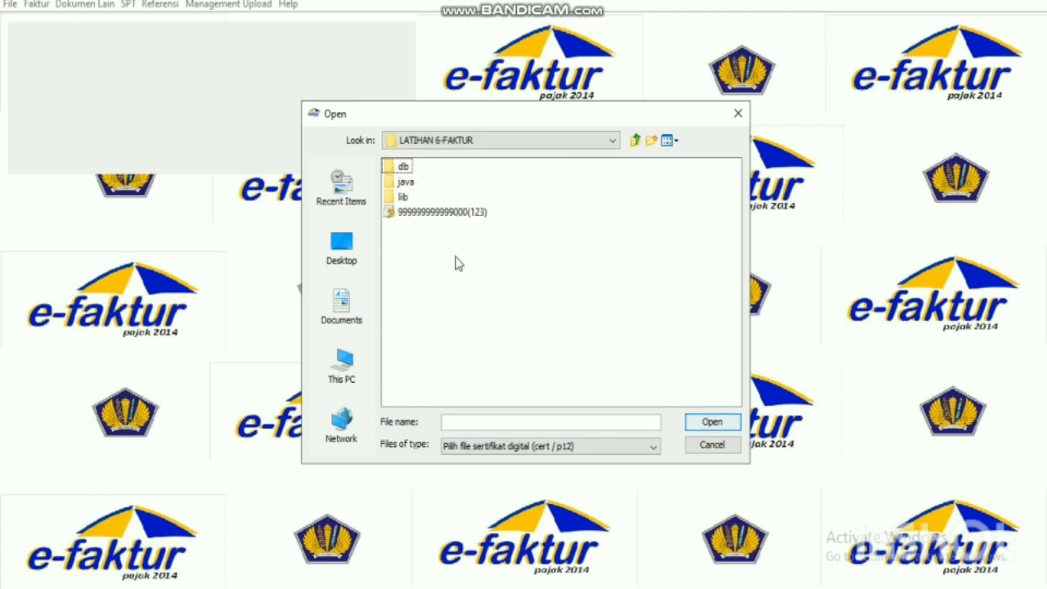
pyautogui.click(418, 214)
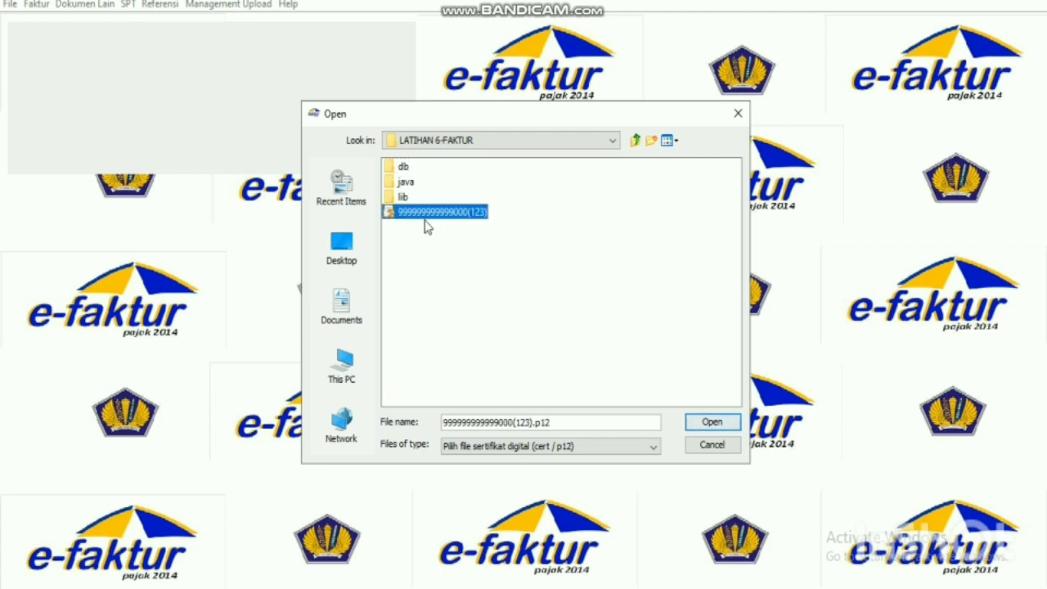
pyautogui.click(724, 424)
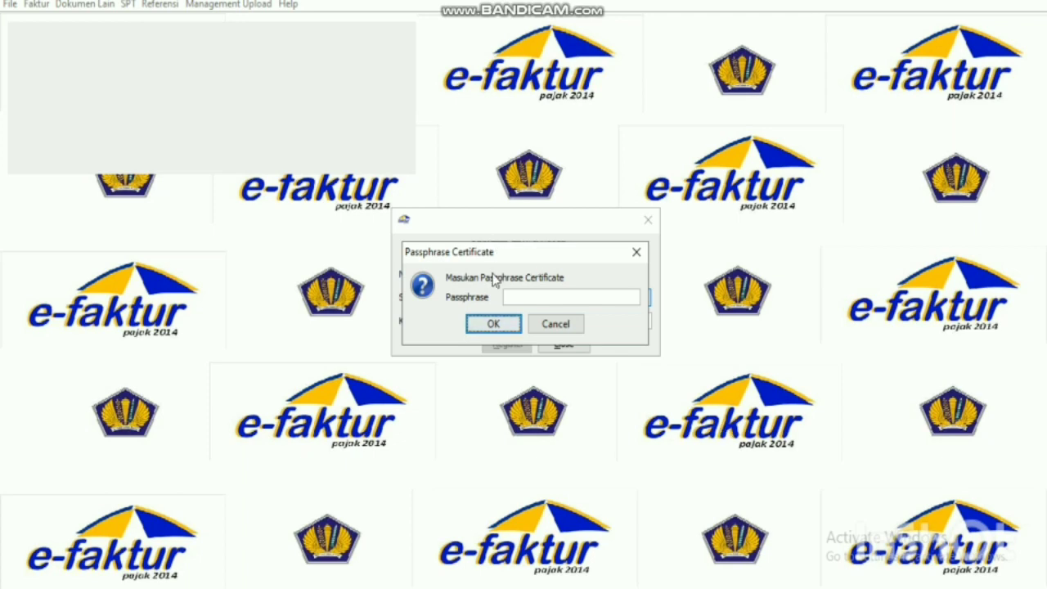
# Unlock the certificate with the exercise's passphrase and attach it as the Sertifikat User.
pyautogui.click(516, 297)
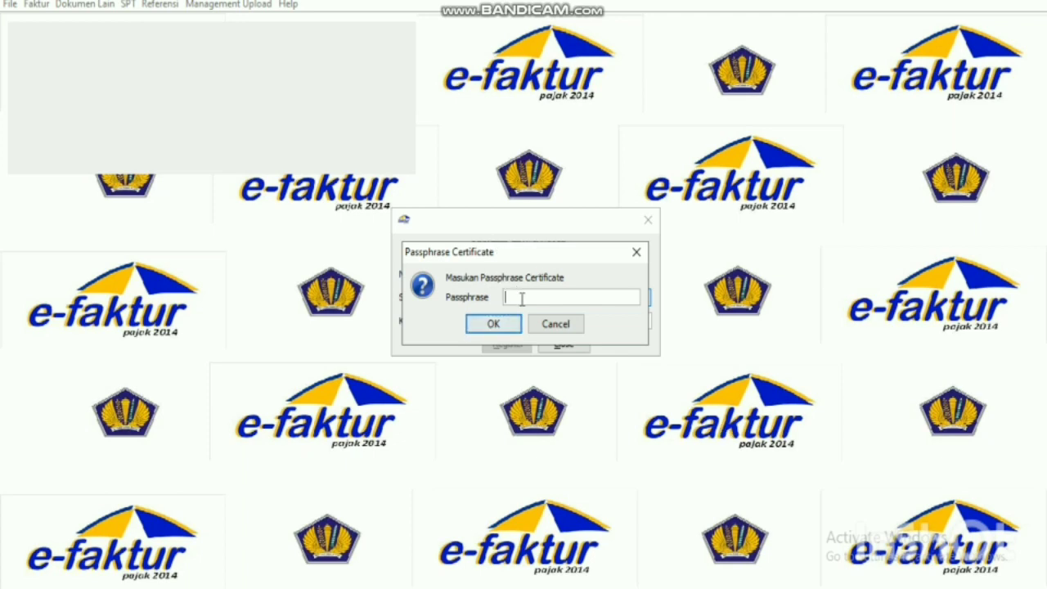
pyautogui.hotkey('alt', 'Tab')
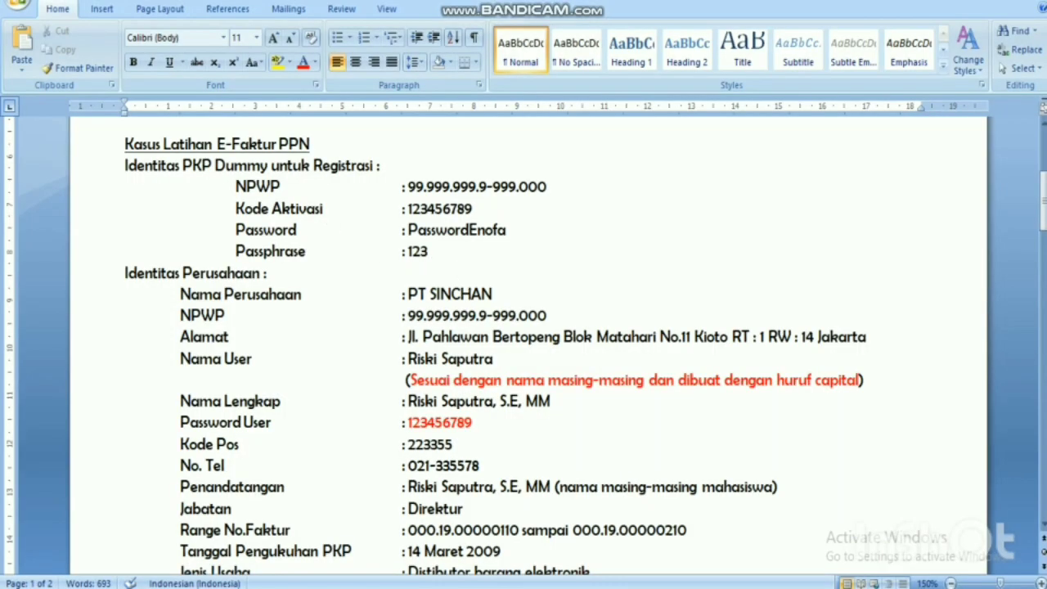
pyautogui.hotkey('alt', 'Tab')
pyautogui.write('123')
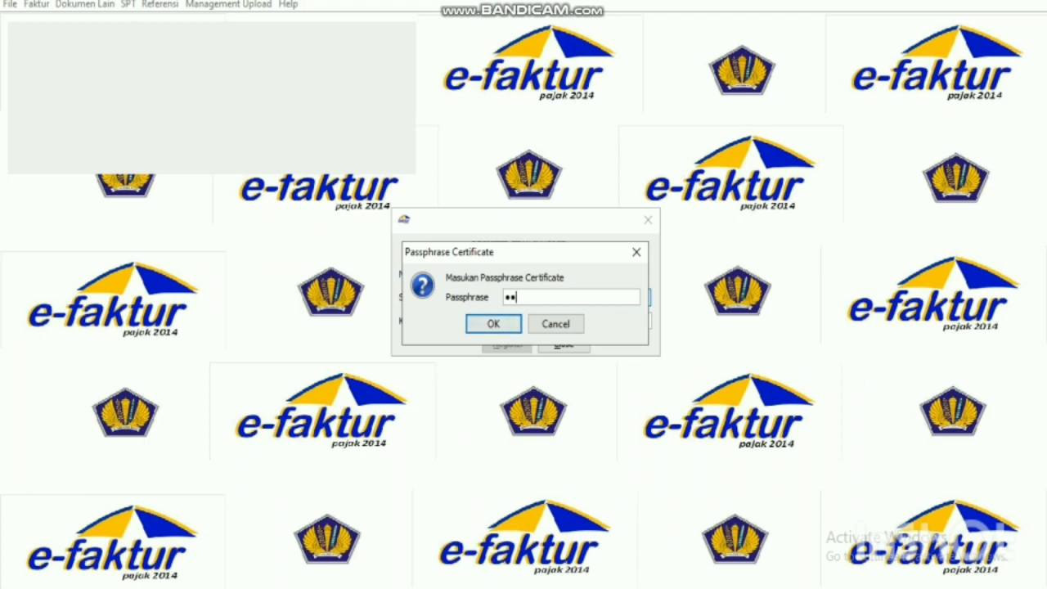
pyautogui.click(494, 323)
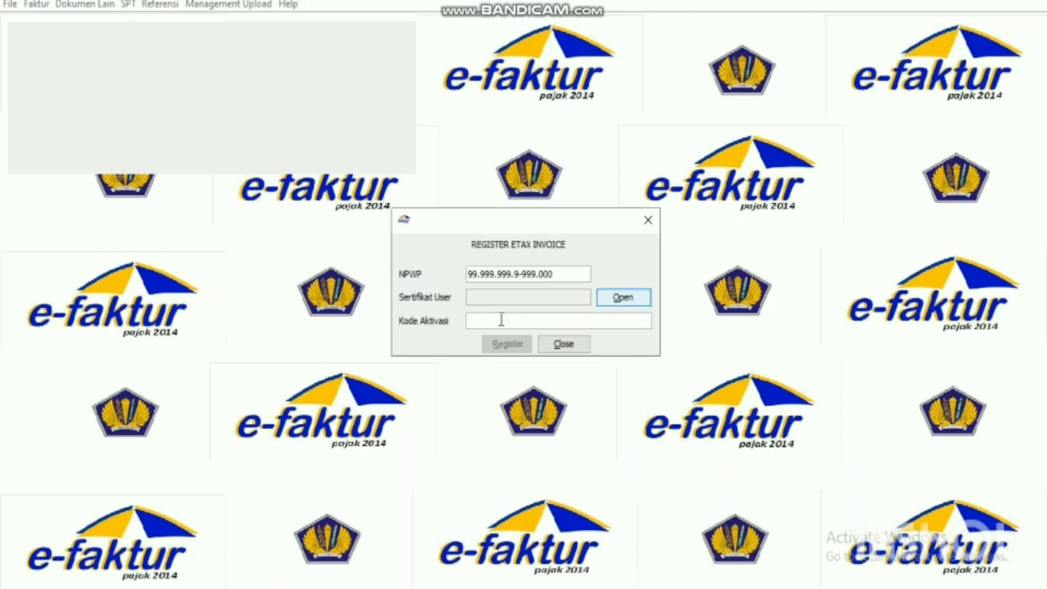
pyautogui.click(622, 299)
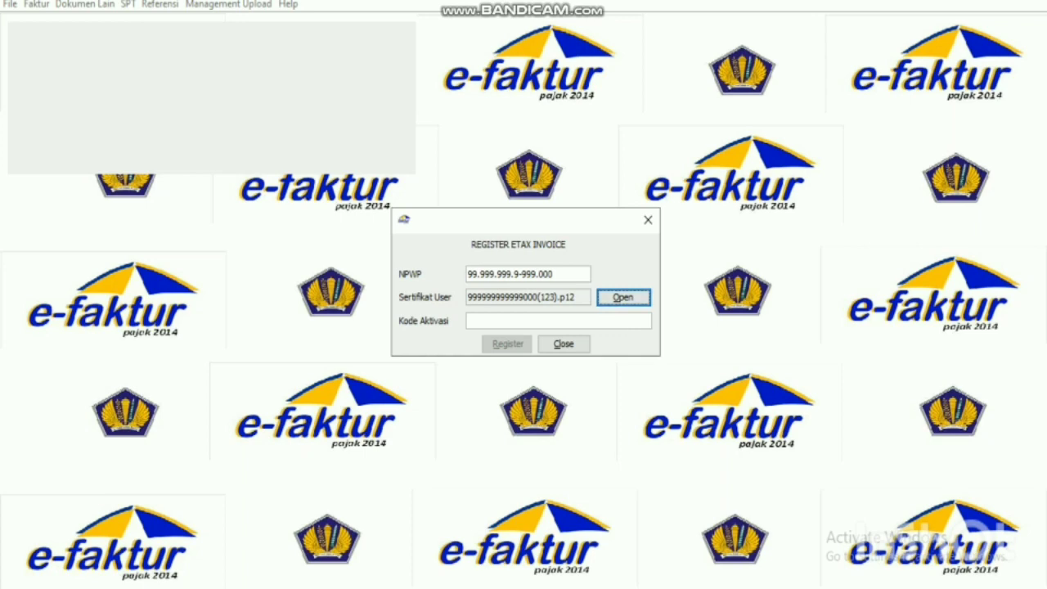
pyautogui.hotkey('alt', 'Tab')
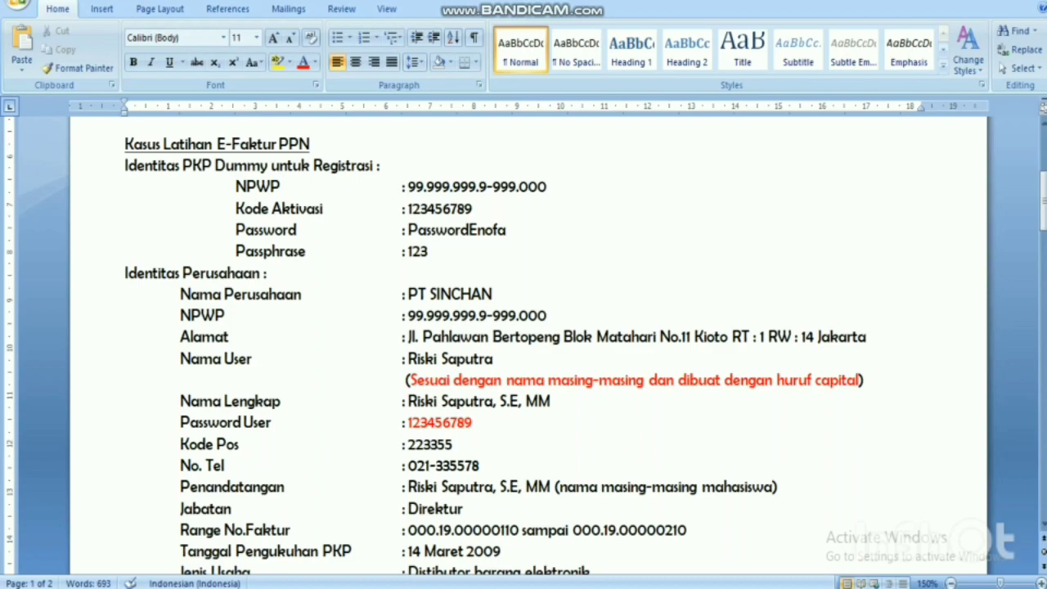
pyautogui.hotkey('alt', 'Tab')
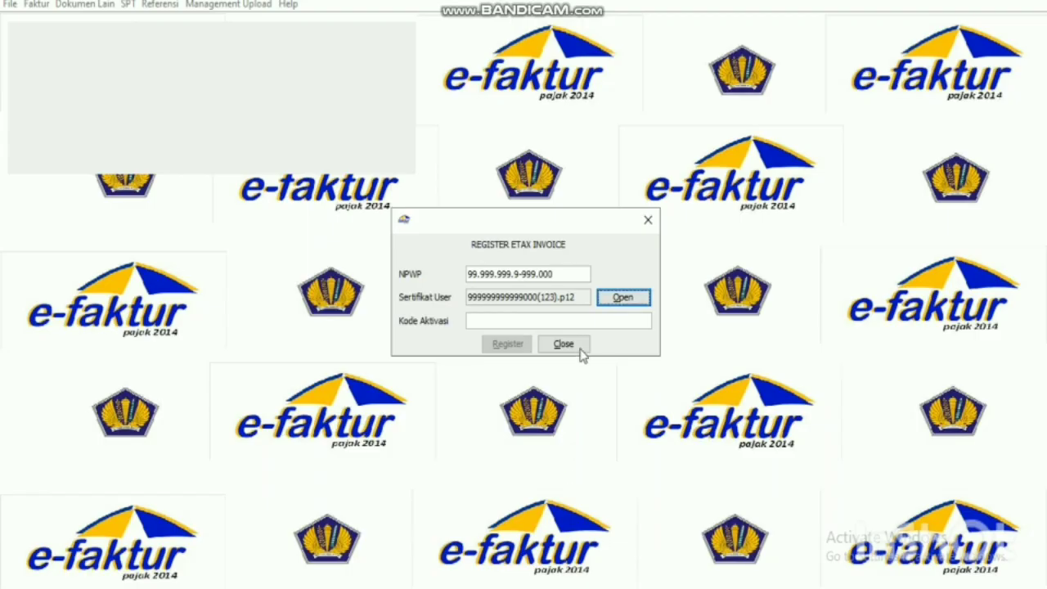
# Enter the activation code, dismiss the ETAX-40002 error and submit the registration again.
pyautogui.click(588, 323)
pyautogui.write('123')
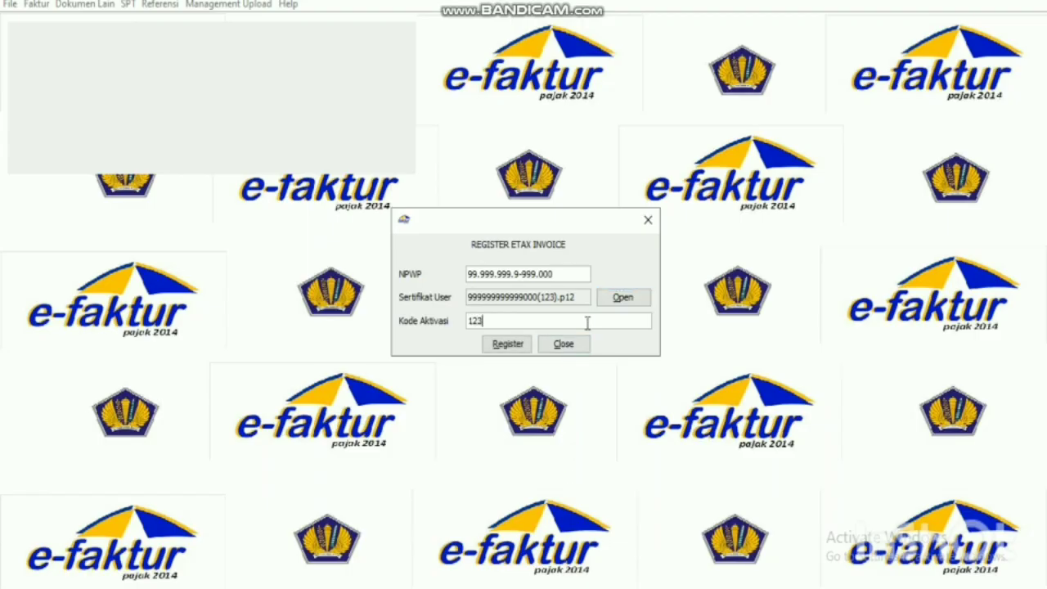
pyautogui.write('456789')
pyautogui.click(516, 344)
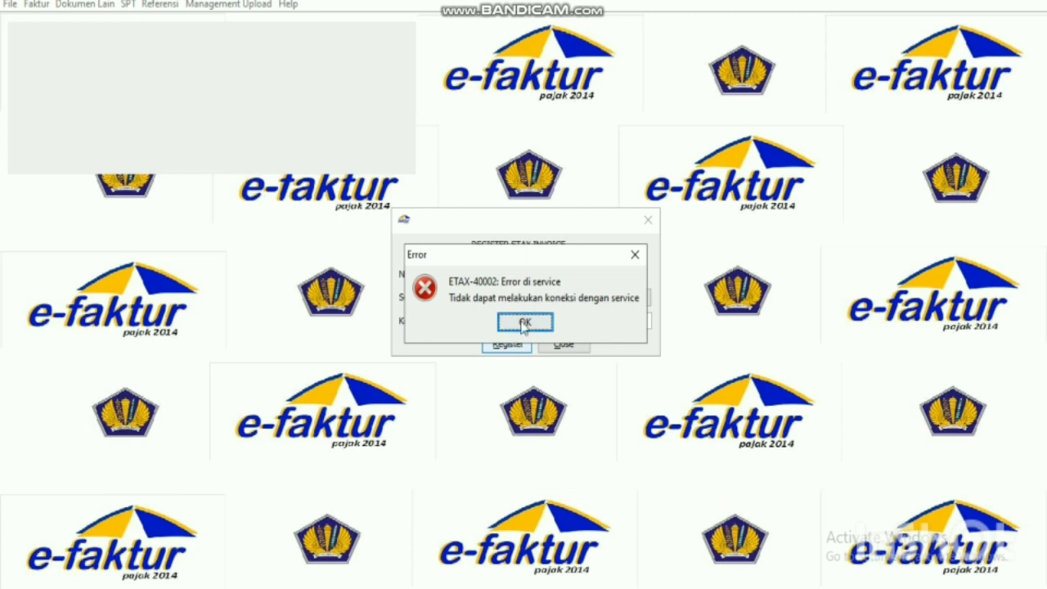
pyautogui.click(524, 324)
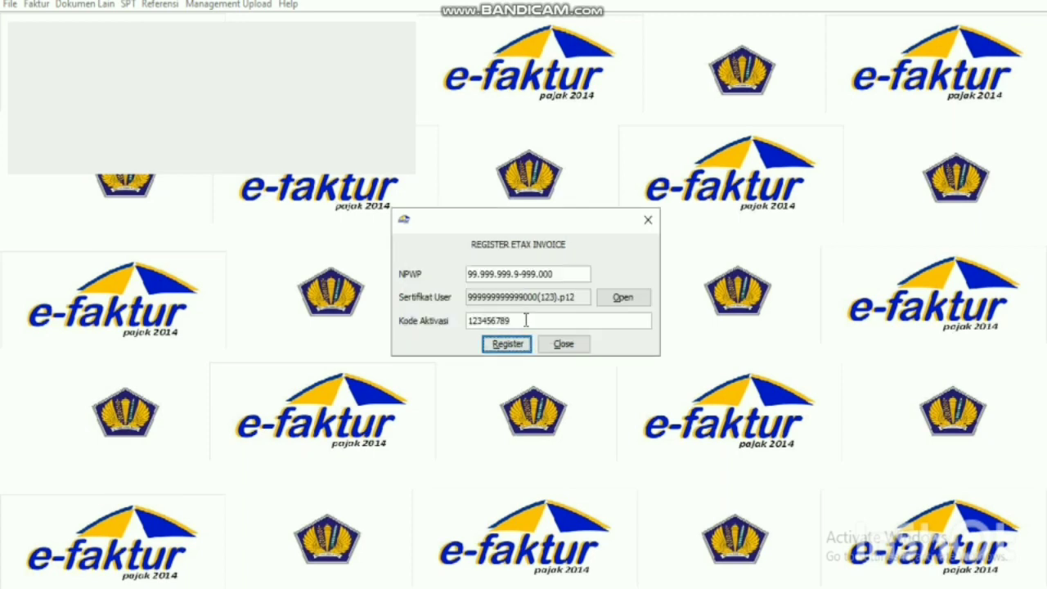
pyautogui.click(512, 346)
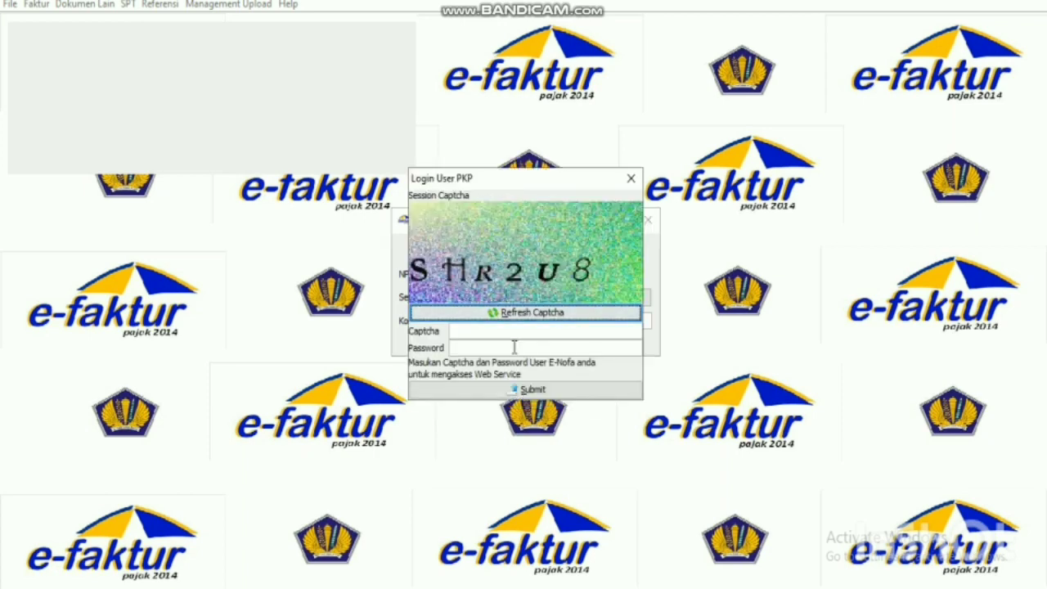
# Log in as PKP with the session captcha and e-Nofa password, then check the Word exercise.
pyautogui.click(514, 331)
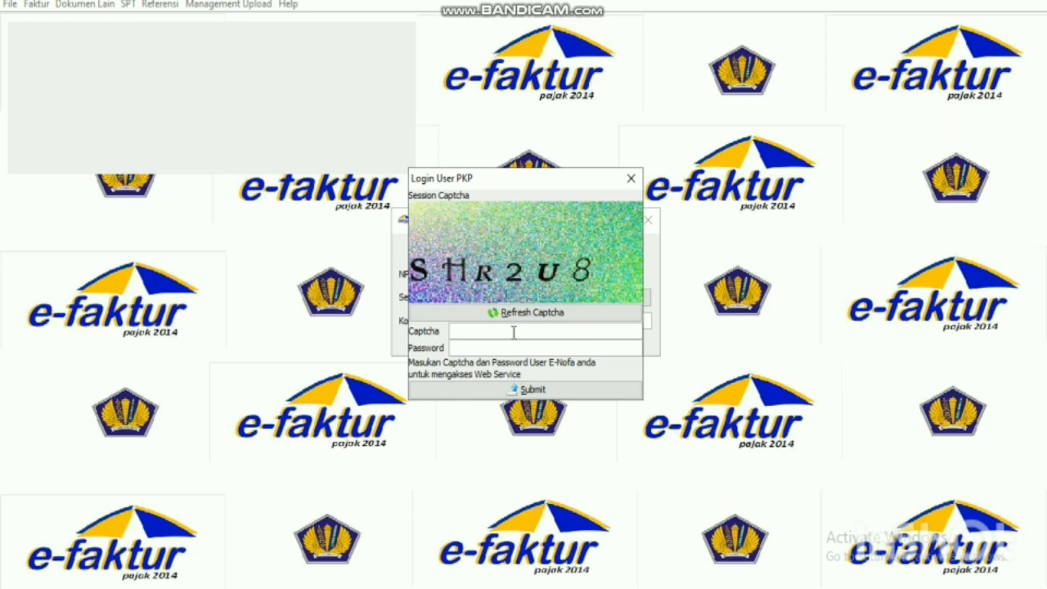
pyautogui.write('s')
pyautogui.press('BackSpace')
pyautogui.write('SHR2U8')
pyautogui.write('********')
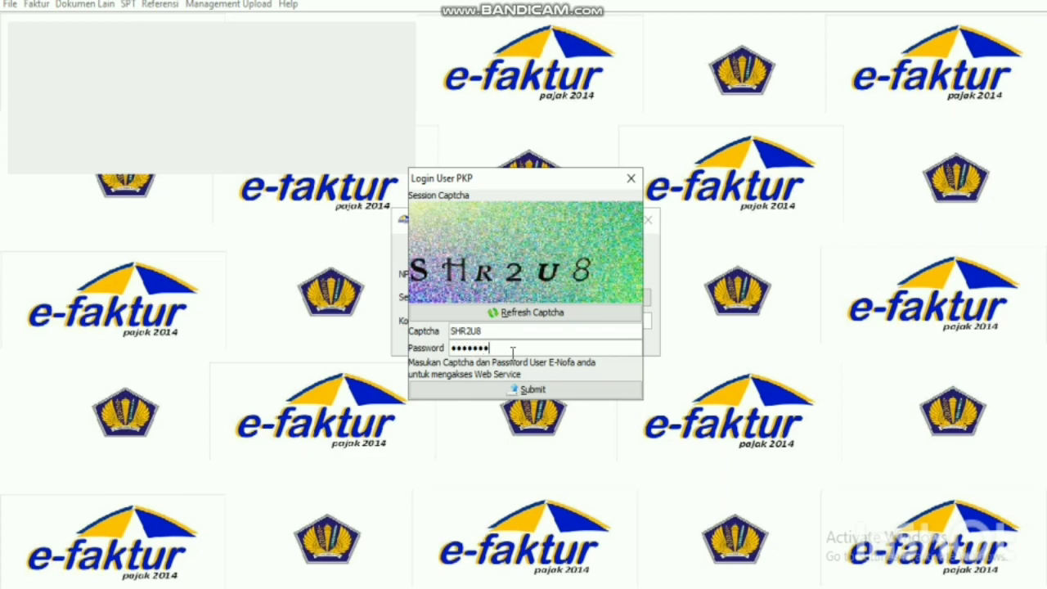
pyautogui.write('*****')
pyautogui.click(523, 390)
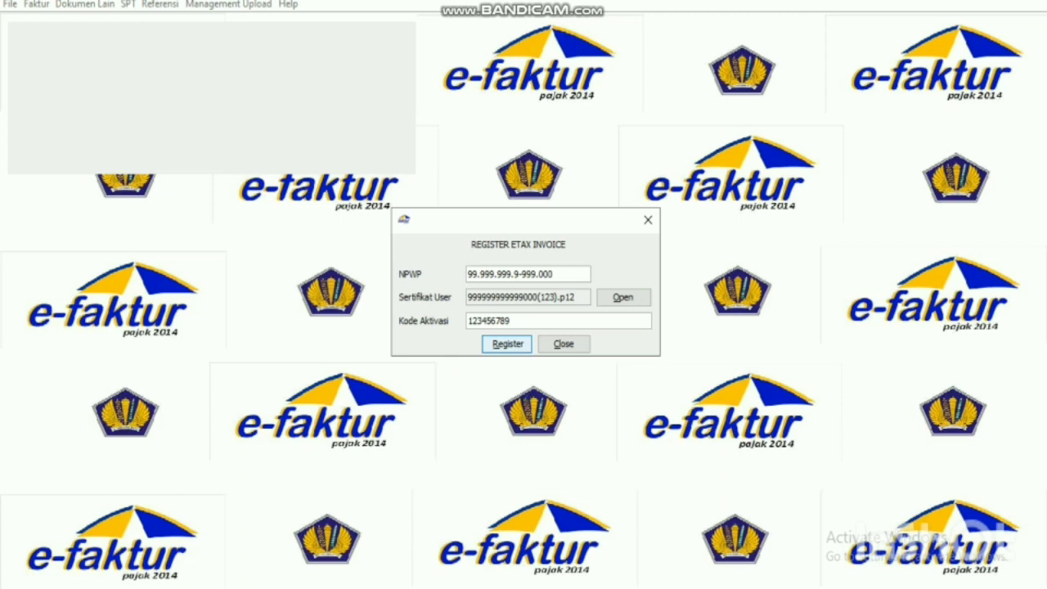
pyautogui.hotkey('alt', 'Tab')
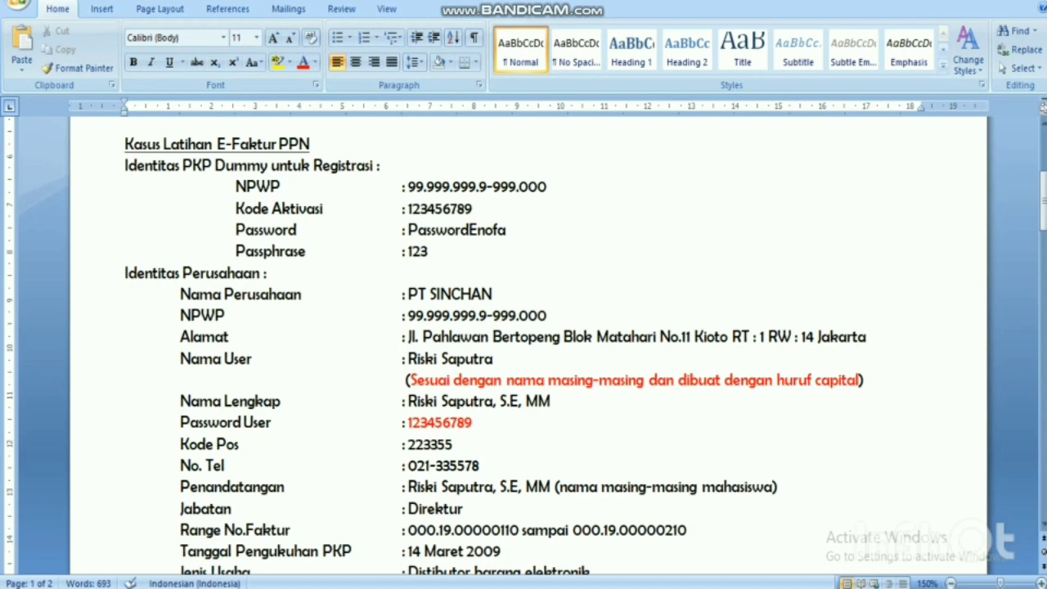
# Go back to e-Faktur's blank Register User Lokal form from the taskbar.
pyautogui.click(595, 564)
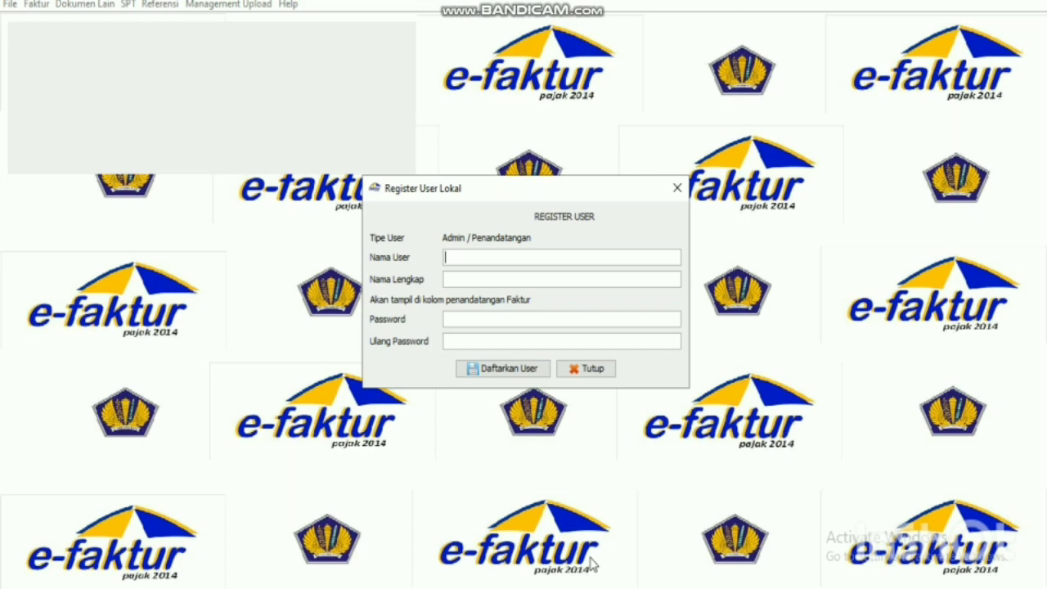
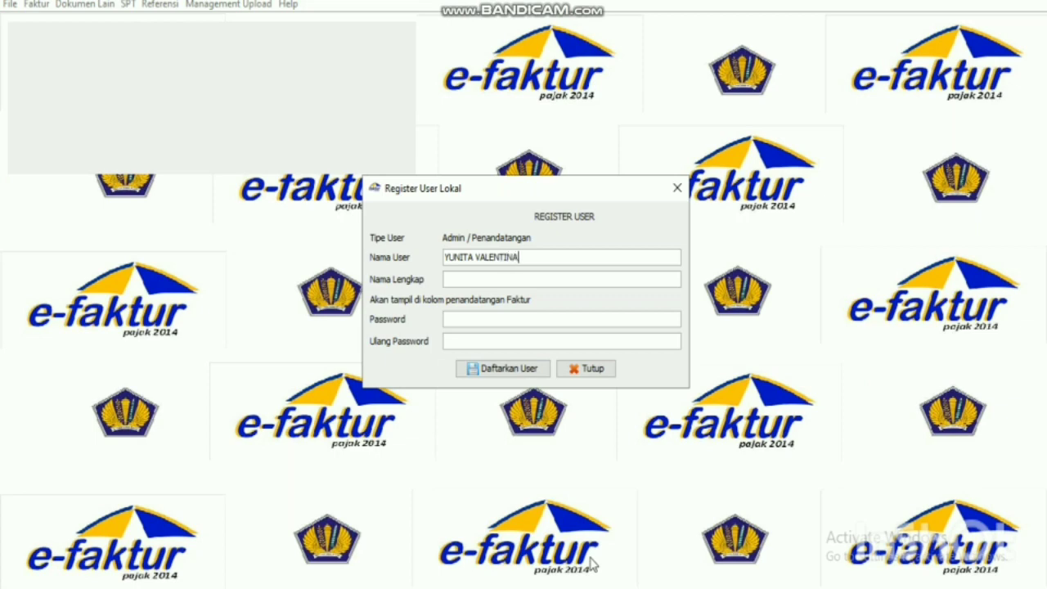
# Register a local admin user with the user's name, full name and a matching password.
pyautogui.click(556, 280)
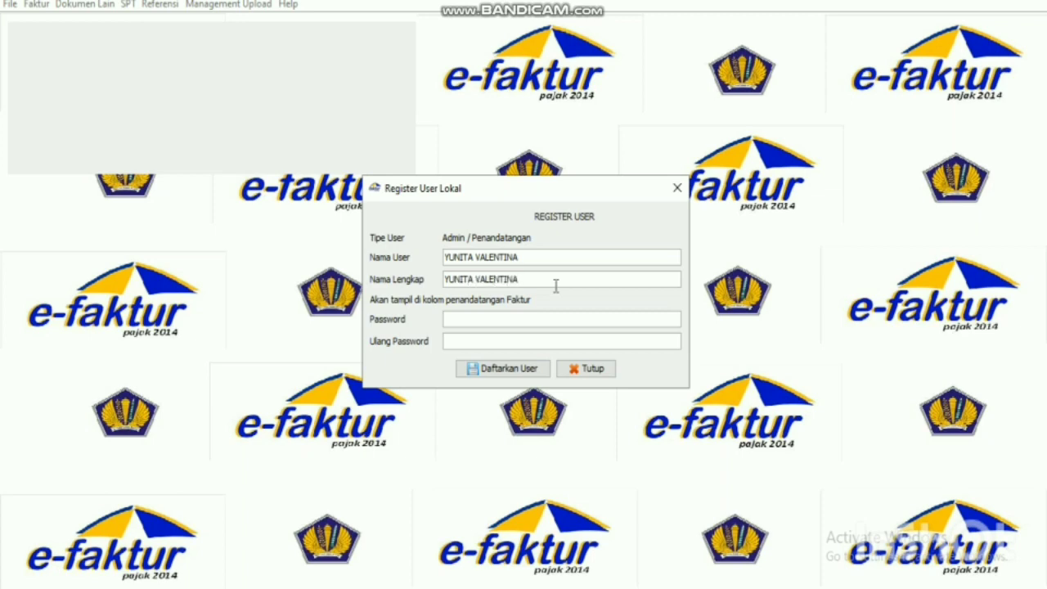
pyautogui.click(545, 318)
pyautogui.write('123456789')
pyautogui.click(527, 341)
pyautogui.write('1234567')
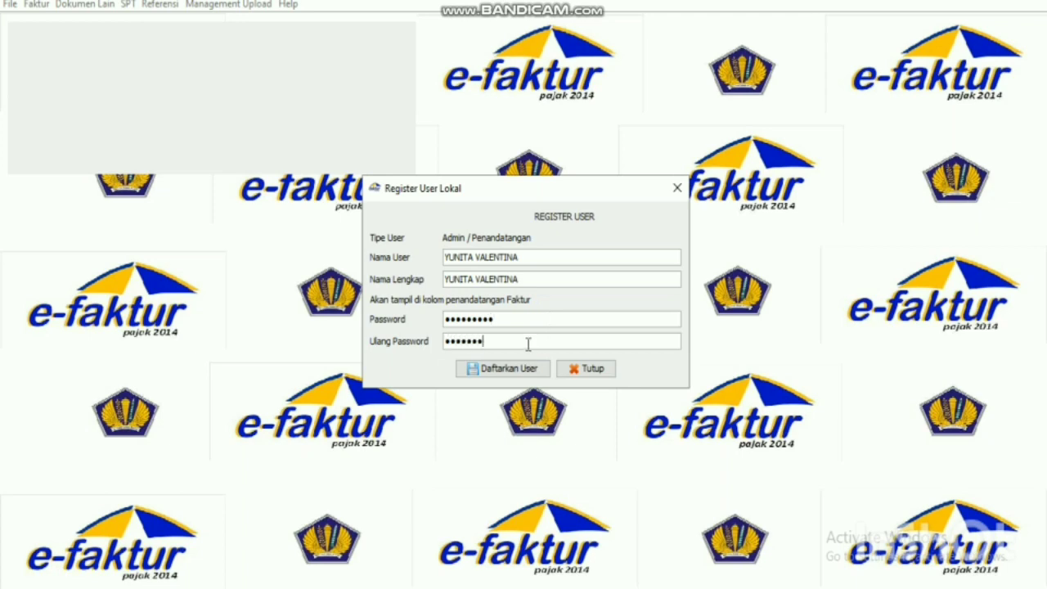
pyautogui.write('89')
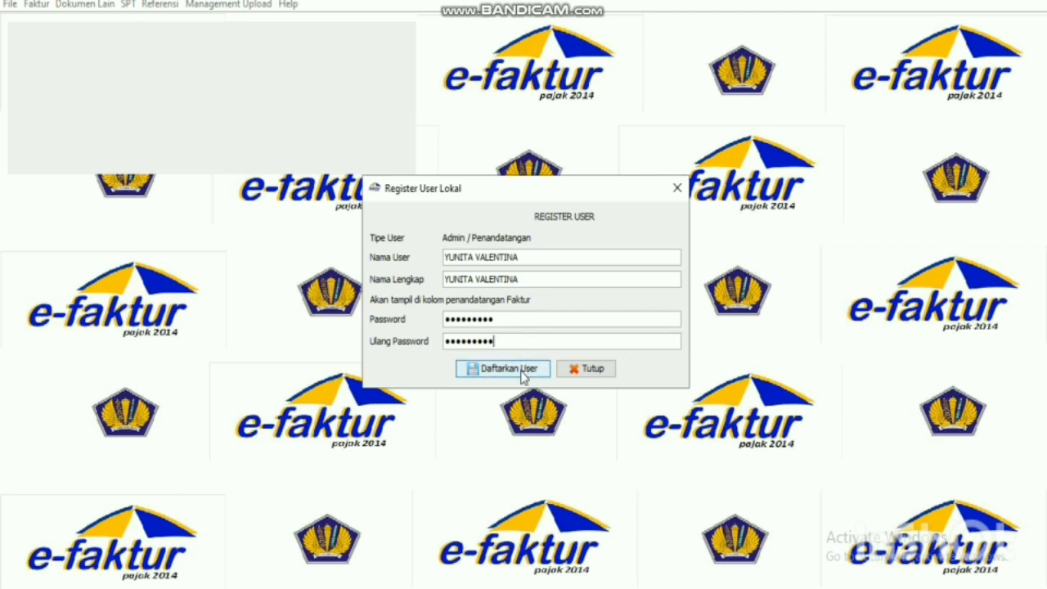
pyautogui.click(522, 372)
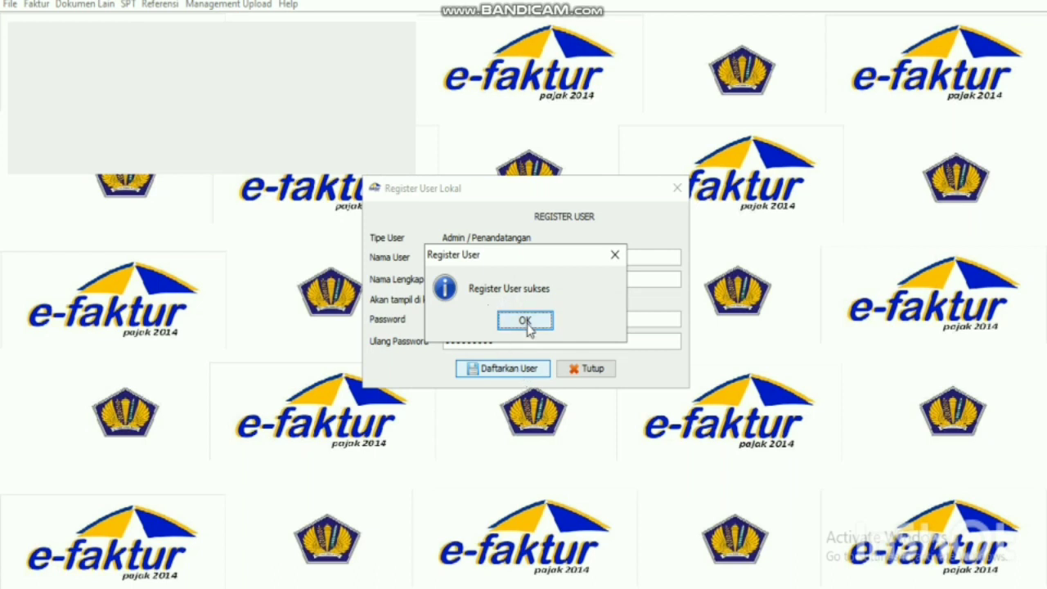
pyautogui.click(525, 322)
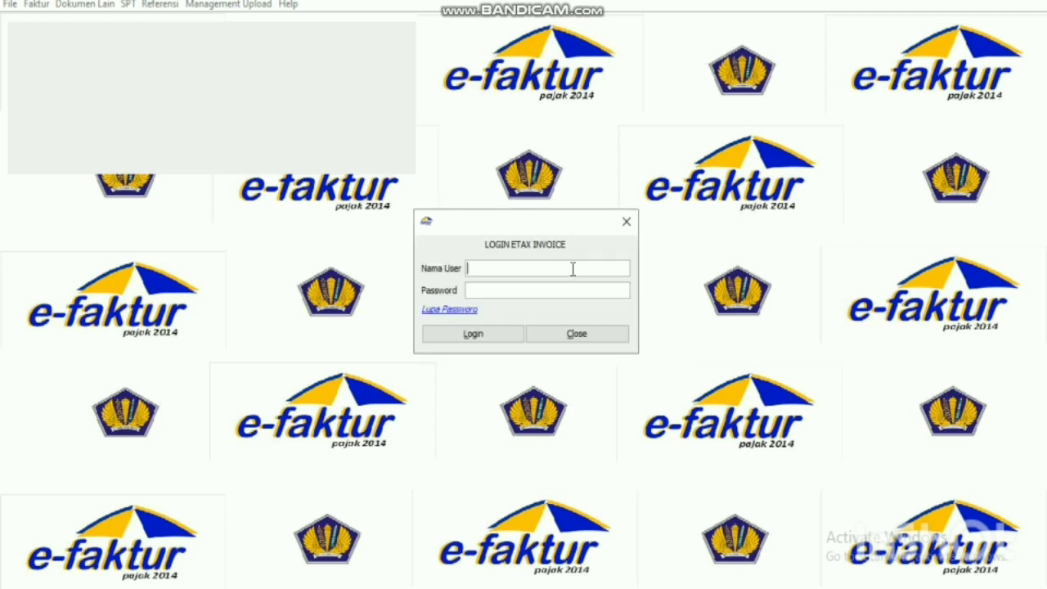
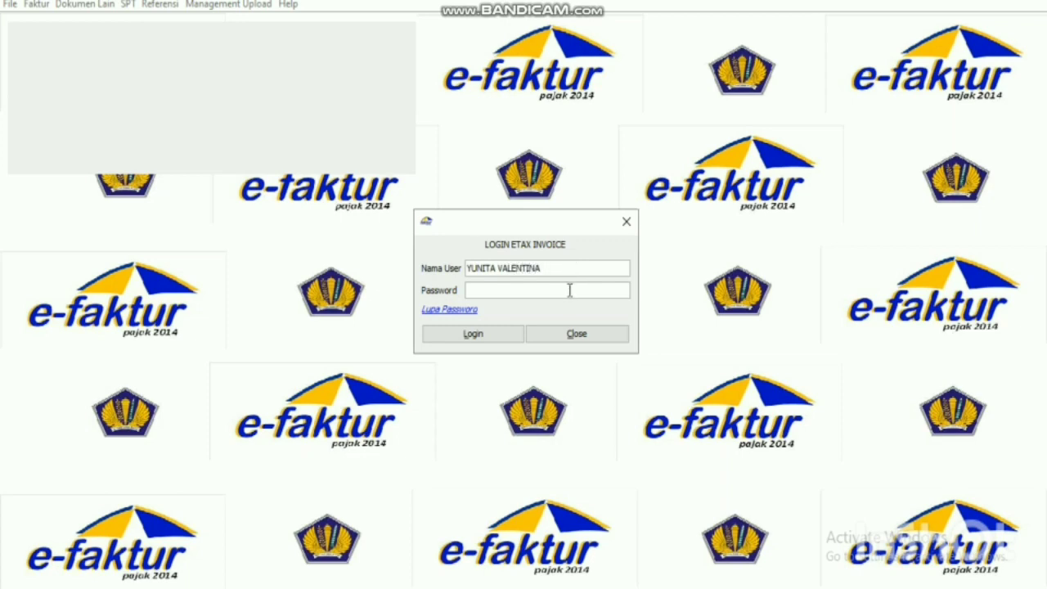
# Log in to LOGIN ETAX INVOICE with the new admin user name and password.
pyautogui.click(569, 291)
pyautogui.write('**********')
pyautogui.click(518, 340)
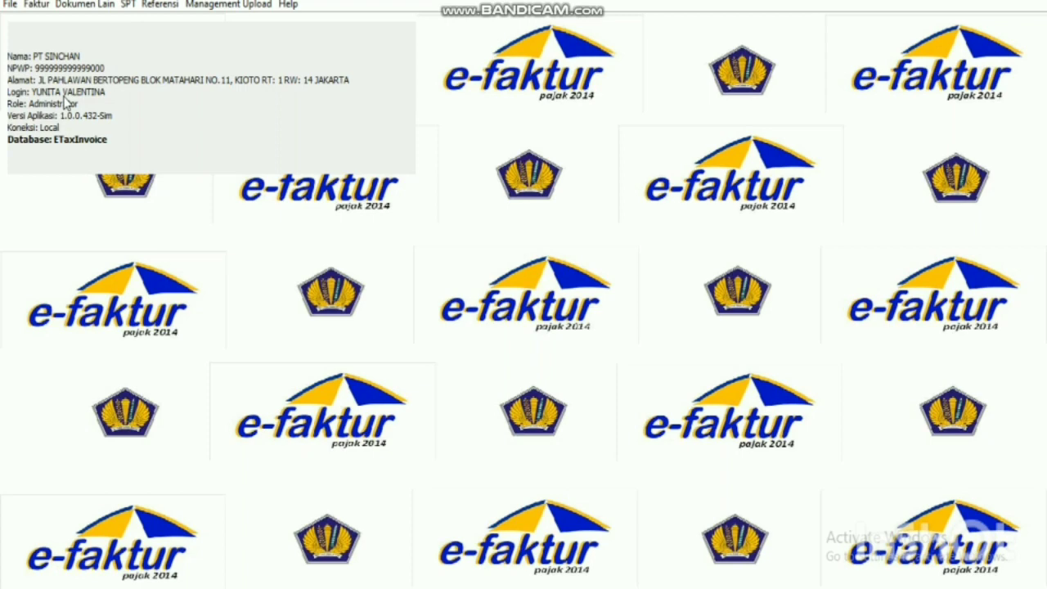
# Open the Ubah Profil PKP form under Management Upload, then switch to the Word case sheet.
pyautogui.click(239, 5)
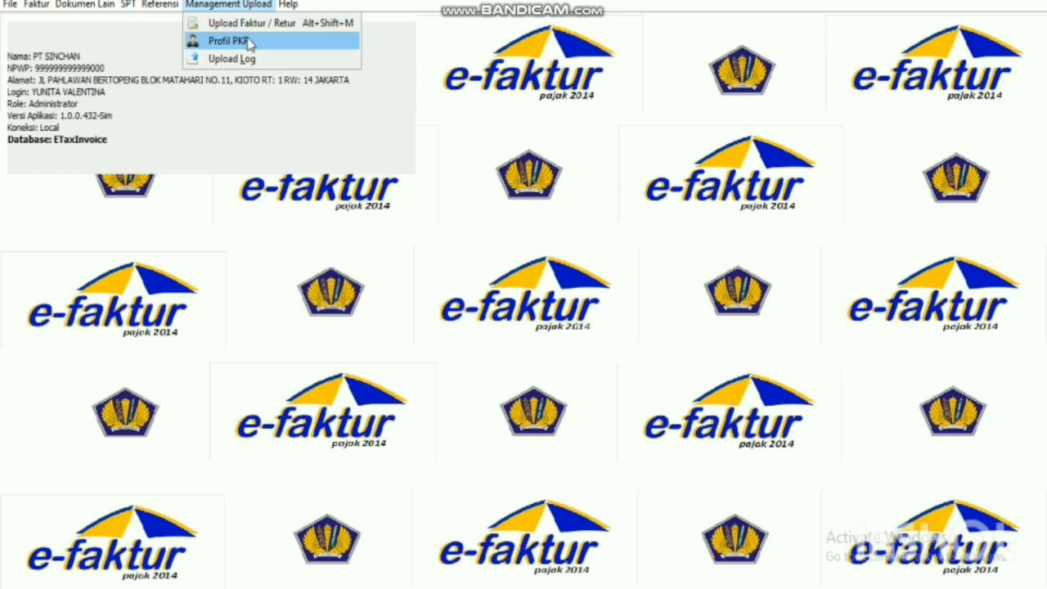
pyautogui.click(229, 41)
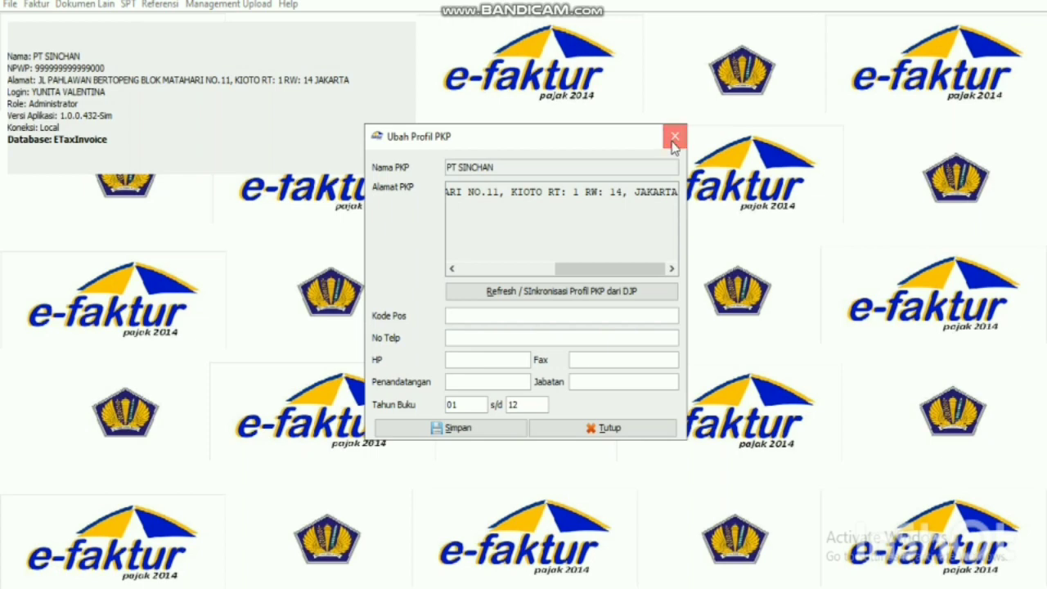
pyautogui.click(675, 136)
pyautogui.click(254, 5)
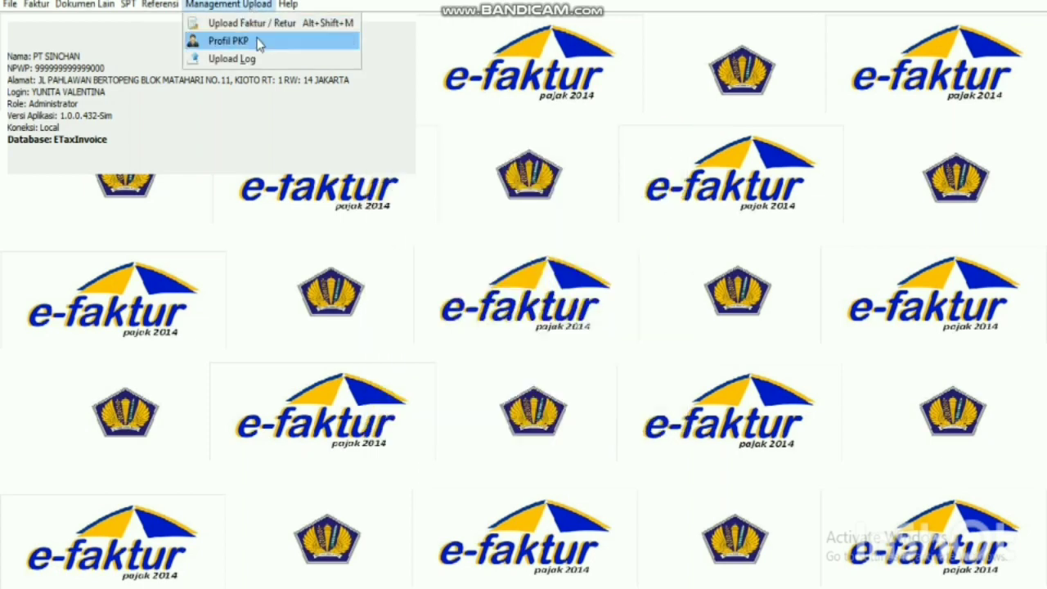
pyautogui.click(259, 42)
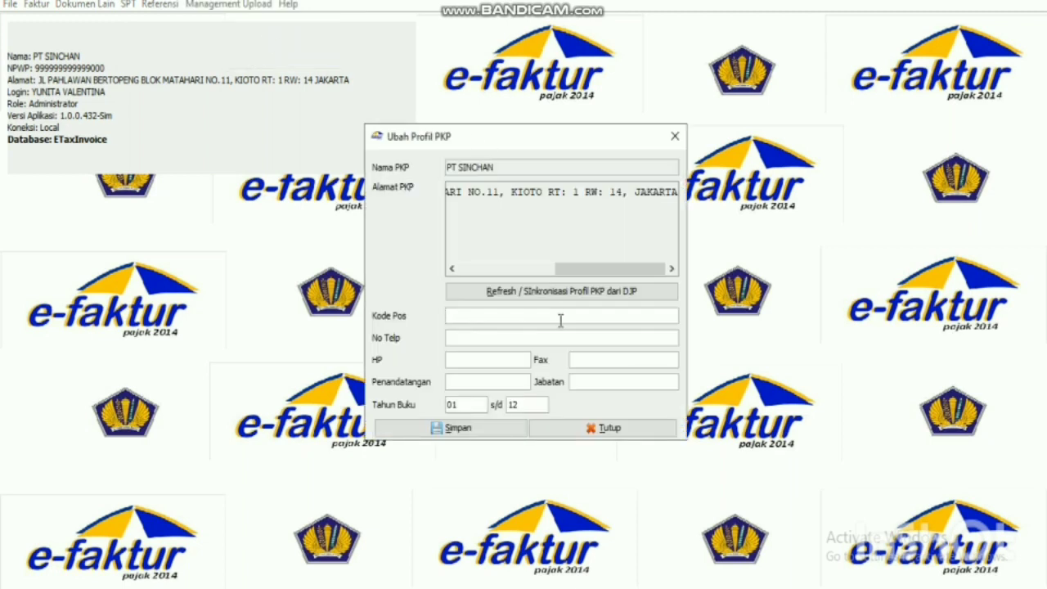
pyautogui.hotkey('alt', 'Tab')
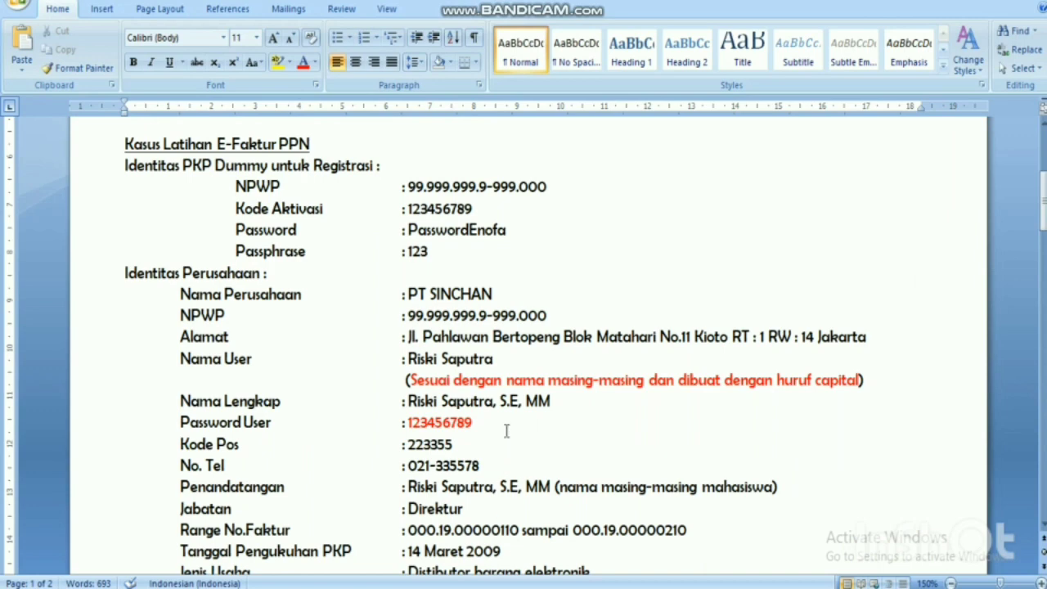
# Copy the postal code from the Word case sheet into the profile's Kode Pos field.
pyautogui.doubleClick(411, 444)
pyautogui.hotkey('ctrl', 'c')
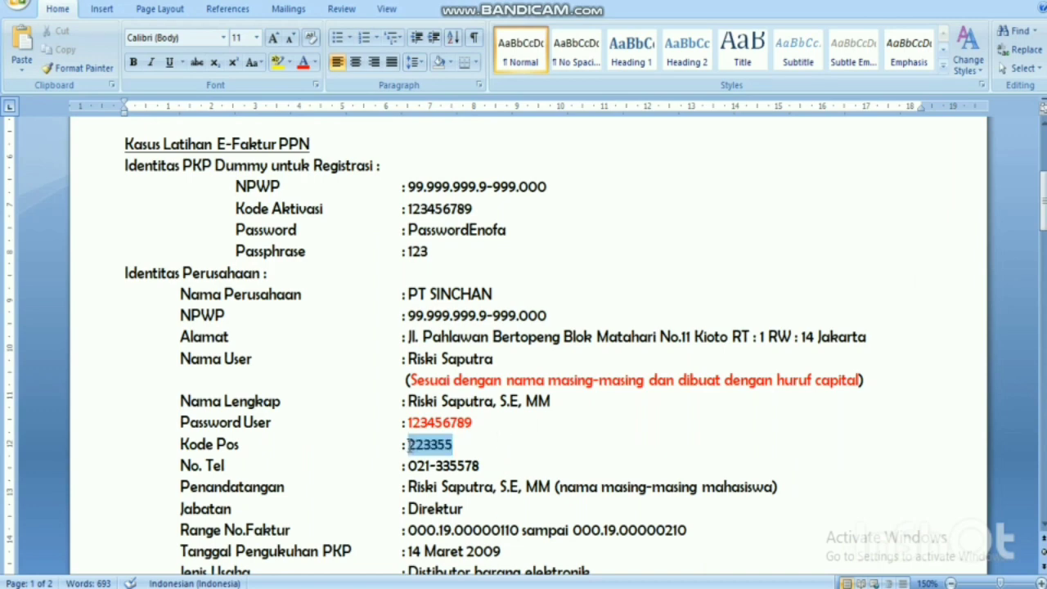
pyautogui.hotkey('alt', 'Tab')
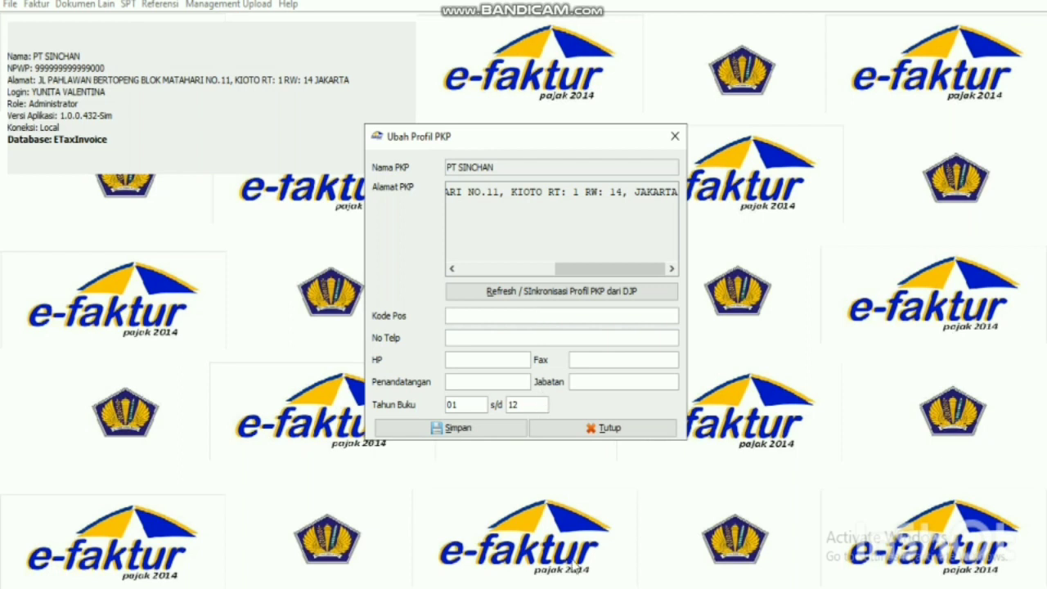
pyautogui.hotkey('alt', 'Tab')
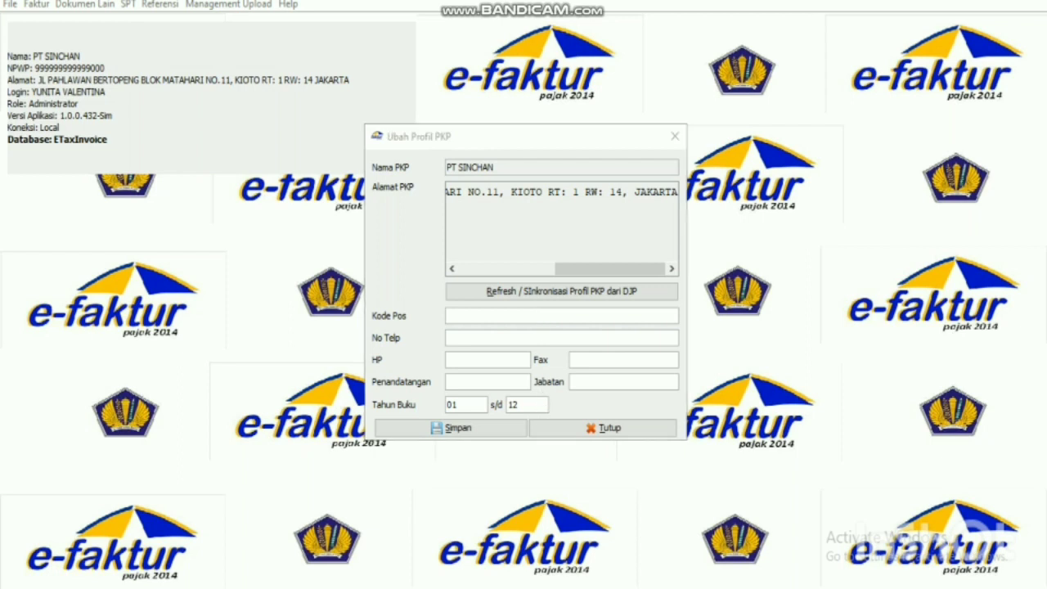
pyautogui.hotkey('alt', 'Tab')
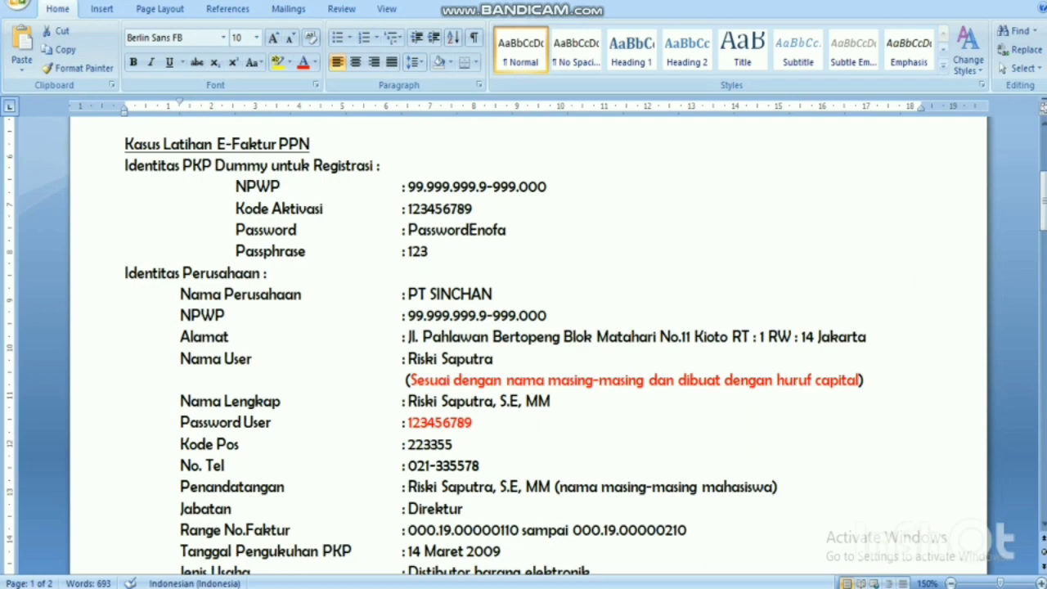
pyautogui.hotkey('alt', 'Tab')
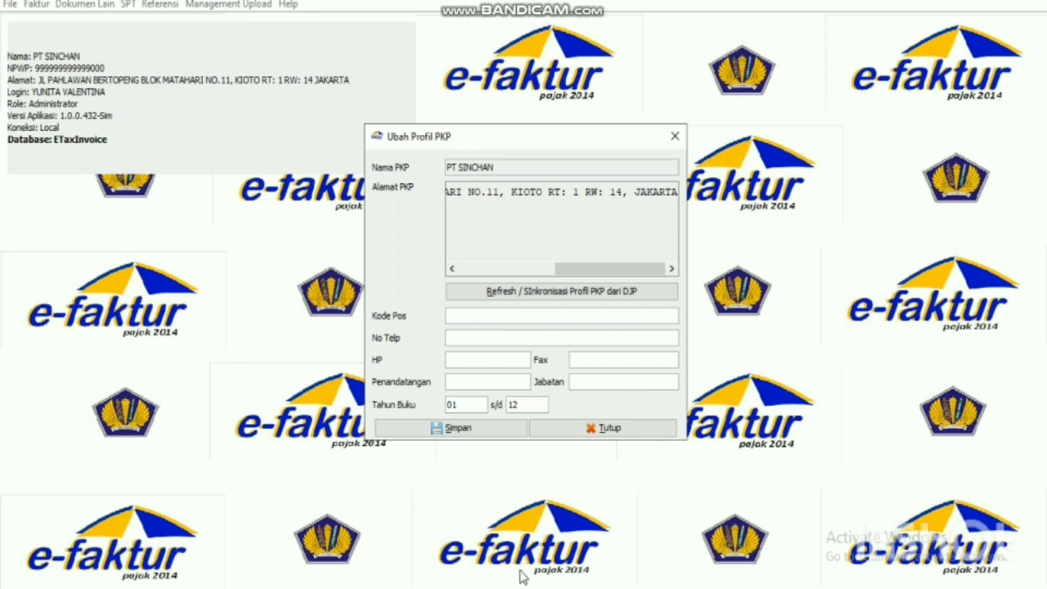
pyautogui.click(541, 318)
pyautogui.hotkey('ctrl', 'v')
# Select and copy the company phone number from the Word case sheet for No. Tel.
pyautogui.click(528, 338)
pyautogui.hotkey('alt', 'Tab')
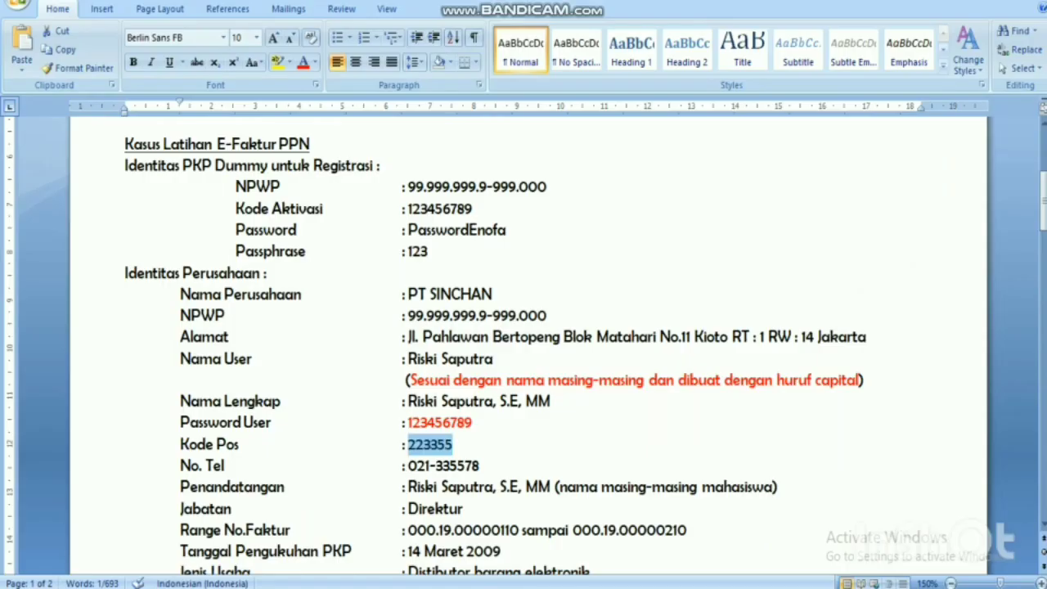
pyautogui.moveTo(482, 468); pyautogui.dragTo(419, 466)
pyautogui.hotkey('ctrl', 'c')
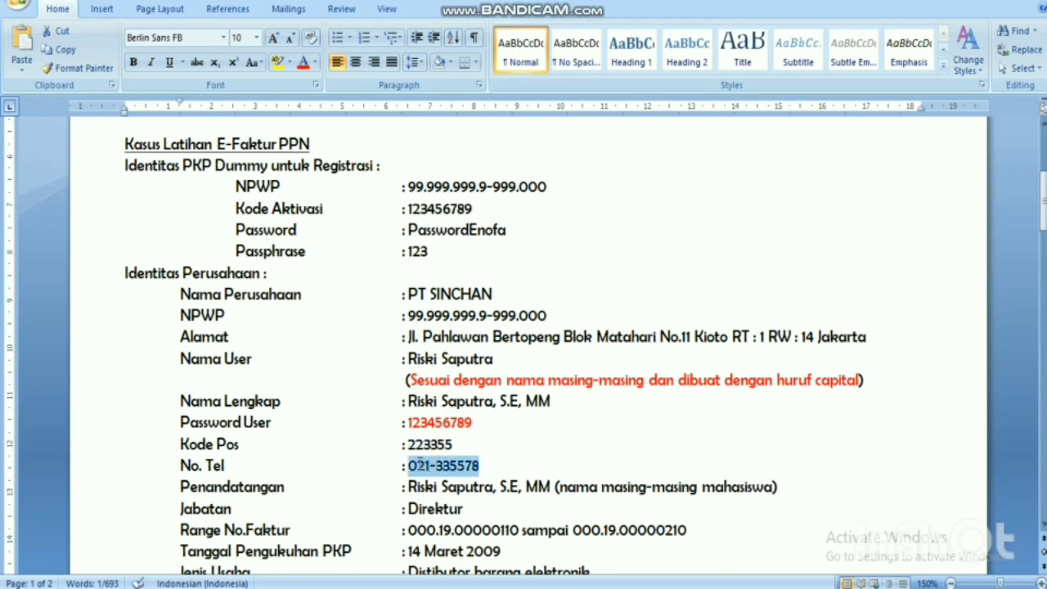
pyautogui.hotkey('alt', 'Tab')
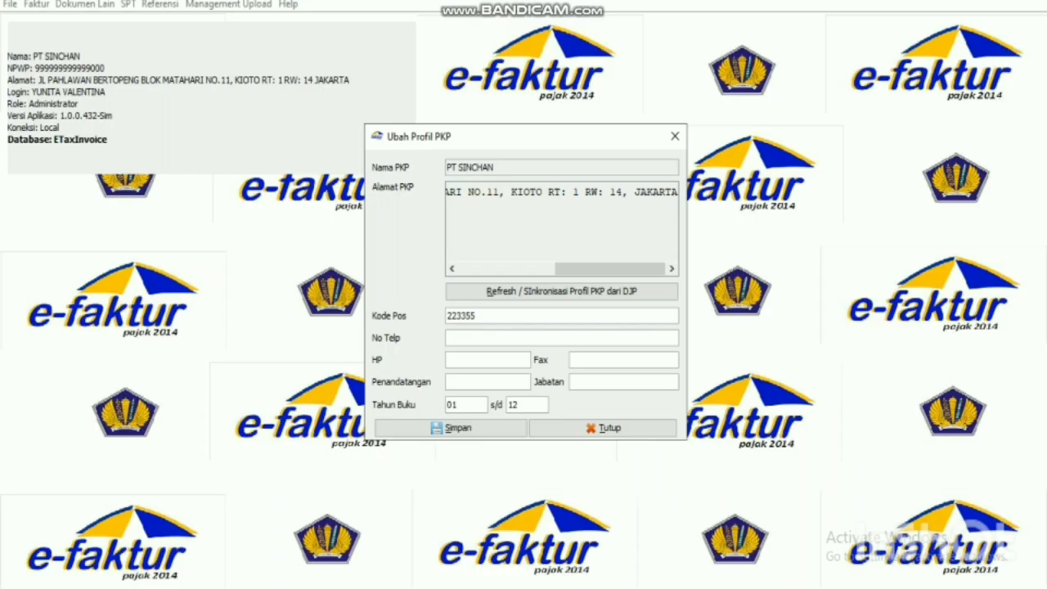
# Enter the company phone and mobile numbers, the signatory's name and Jabatan DIREKTUR, then save the profile.
pyautogui.hotkey('ctrl', 'v')
pyautogui.click(480, 360)
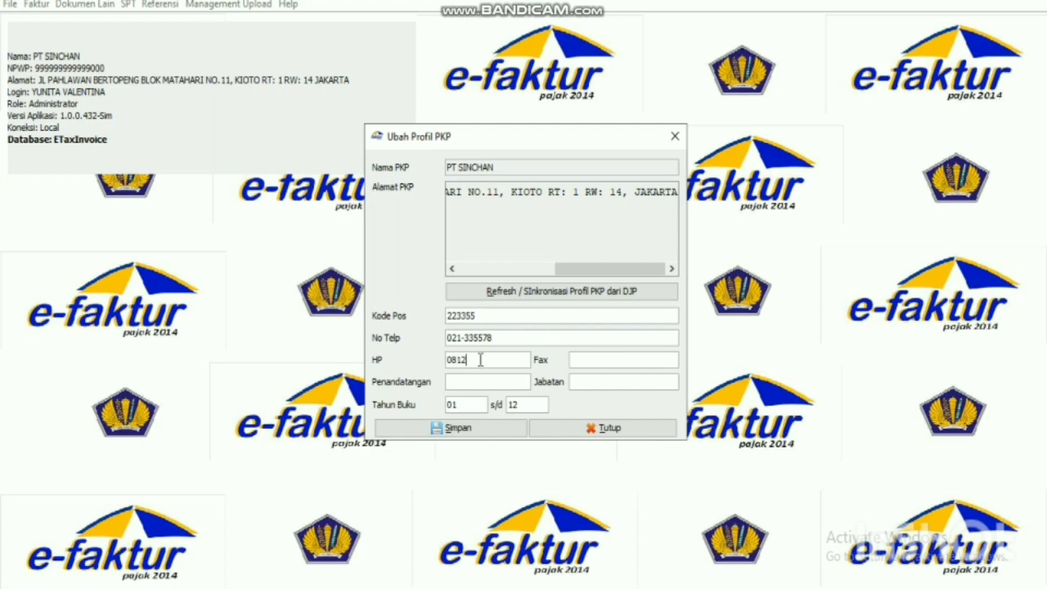
pyautogui.click(485, 383)
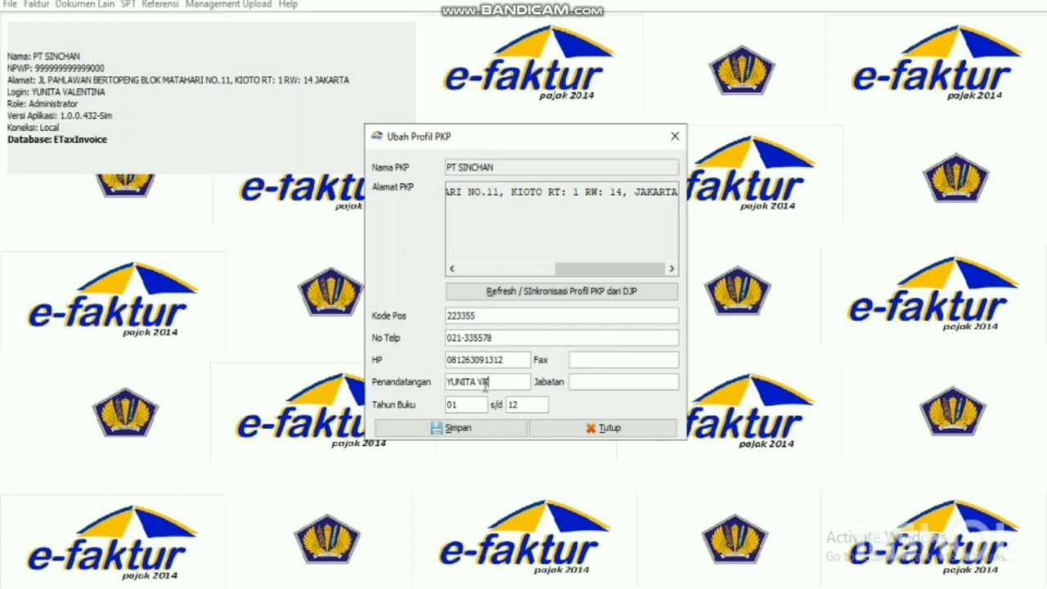
pyautogui.click(598, 389)
pyautogui.write('DIREKTUR')
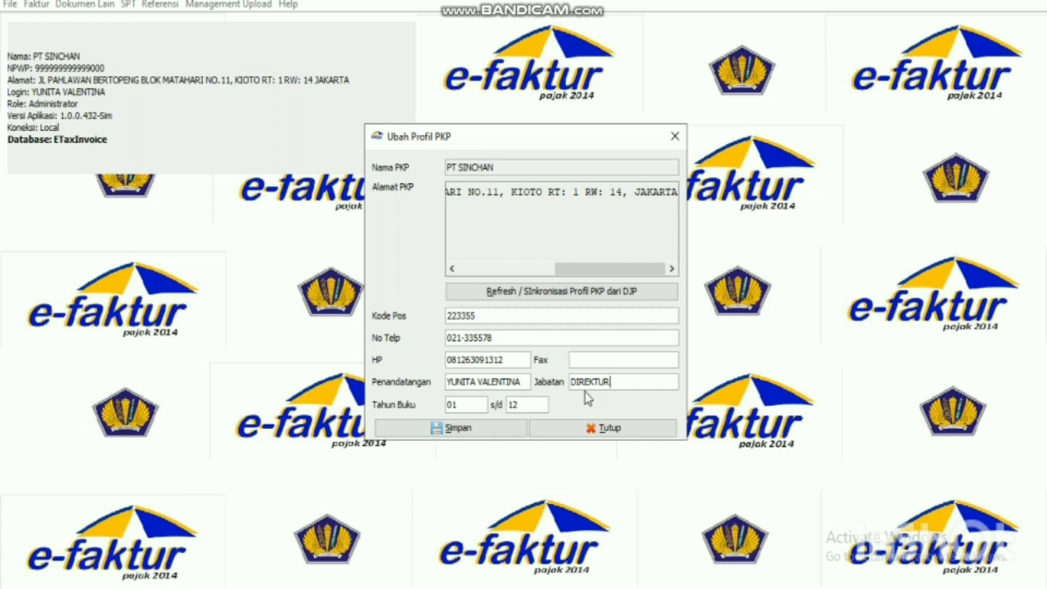
pyautogui.click(482, 429)
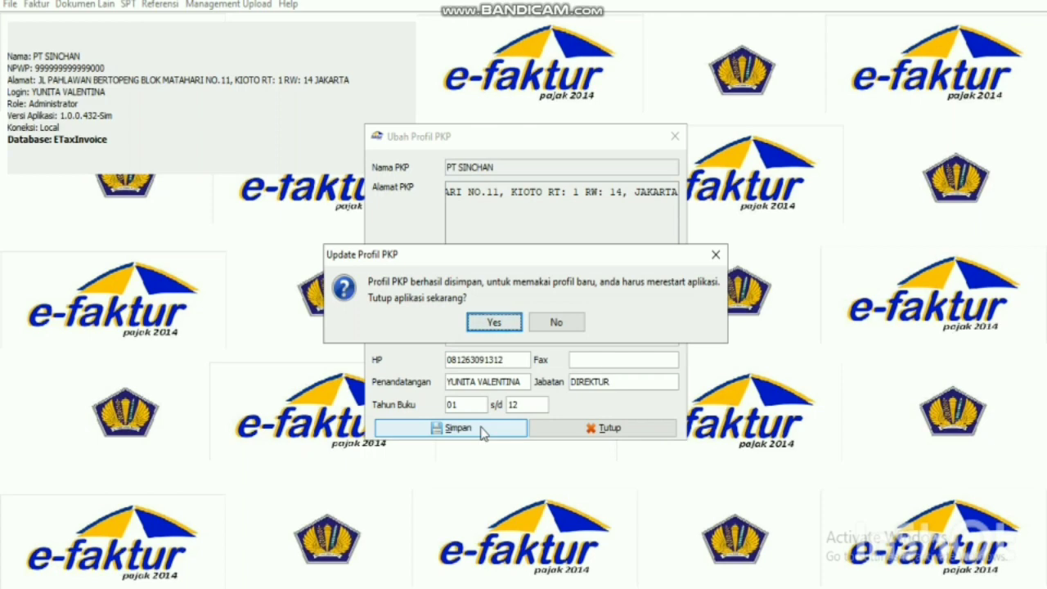
# Close e-Faktur to apply the profile and relaunch ETaxInvoice from the LATIHAN 6-FAKTUR folder.
pyautogui.click(494, 322)
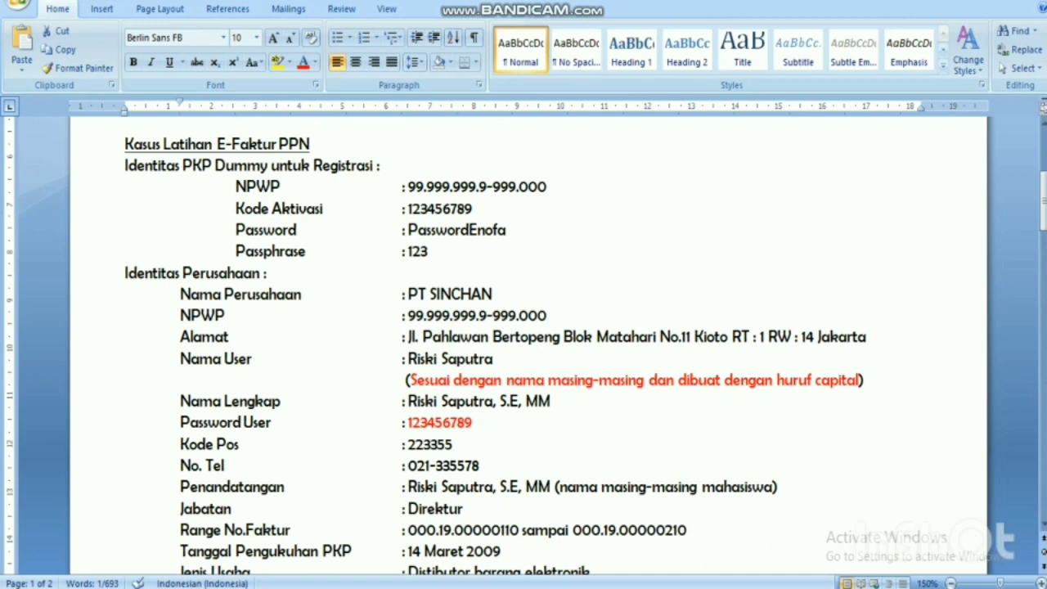
pyautogui.moveTo(434, 587)
pyautogui.click(483, 561)
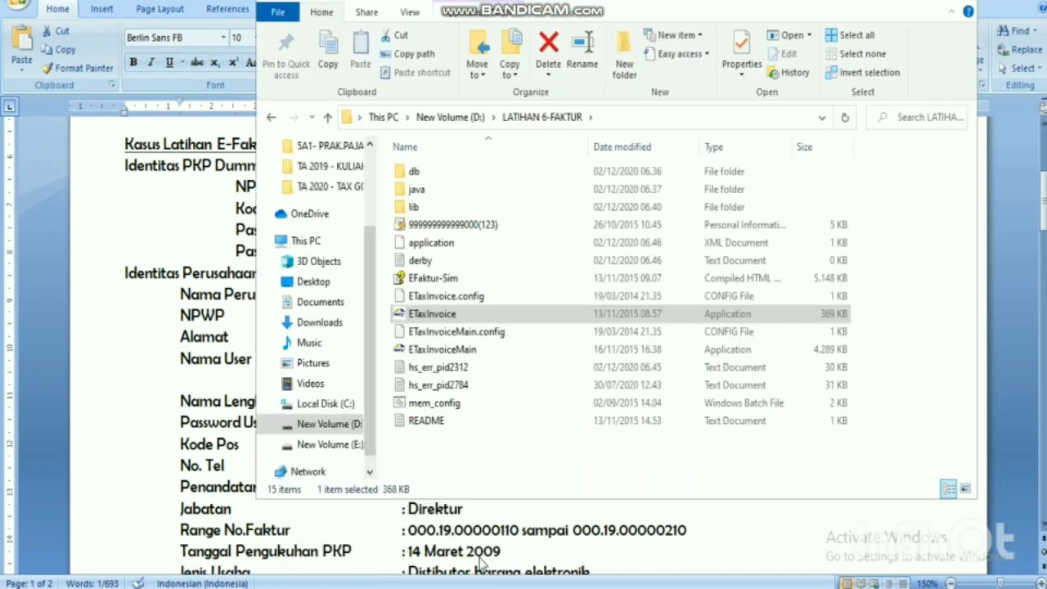
pyautogui.doubleClick(486, 317)
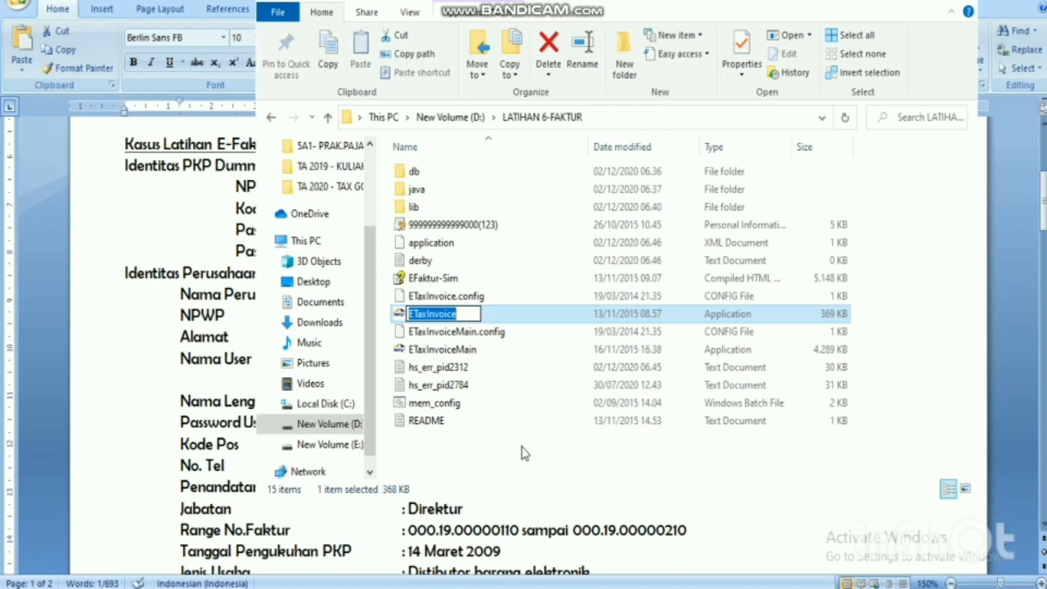
pyautogui.press('Escape')
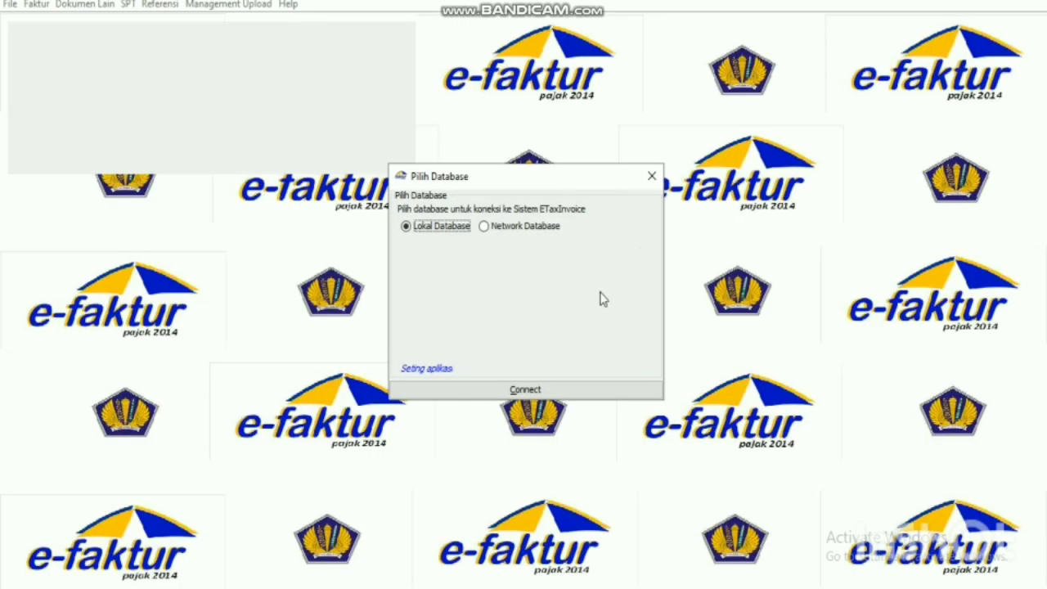
# Connect to the Lokal Database, relaunching ETaxInvoice as needed, and enter the user name at login.
pyautogui.click(598, 397)
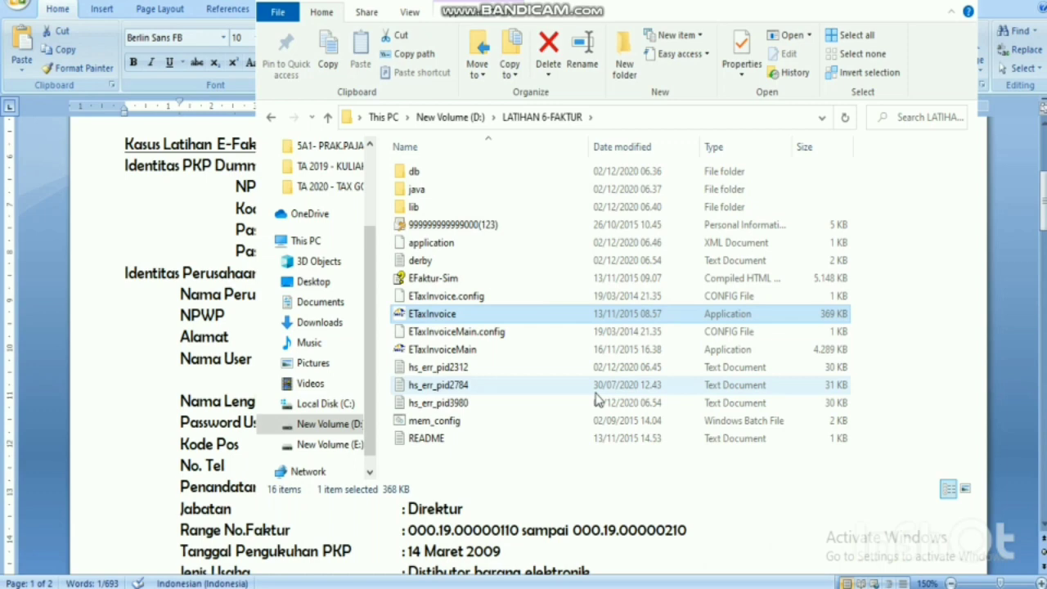
pyautogui.doubleClick(567, 314)
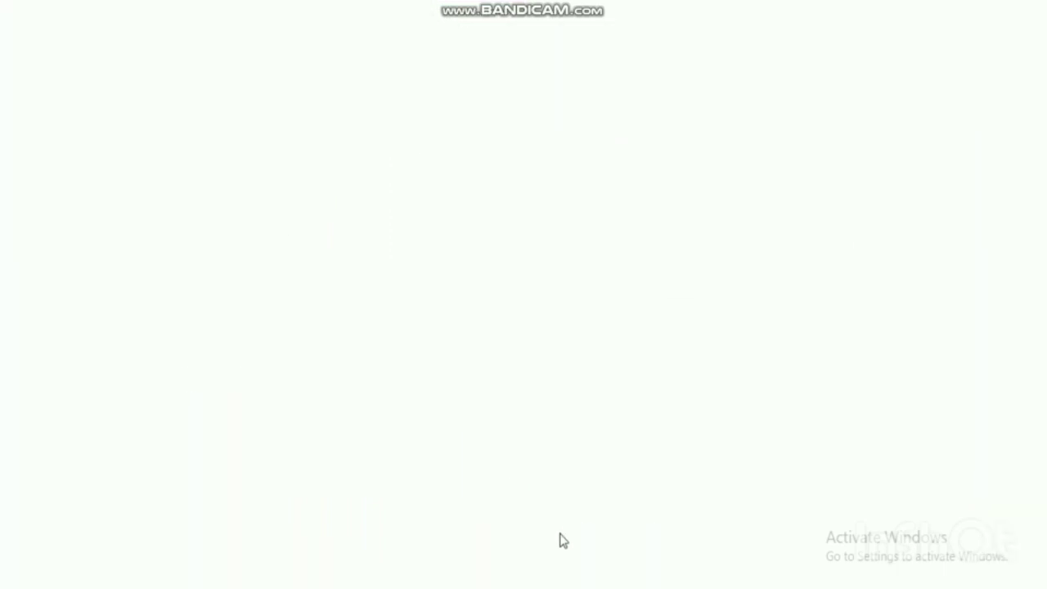
pyautogui.moveTo(586, 586)
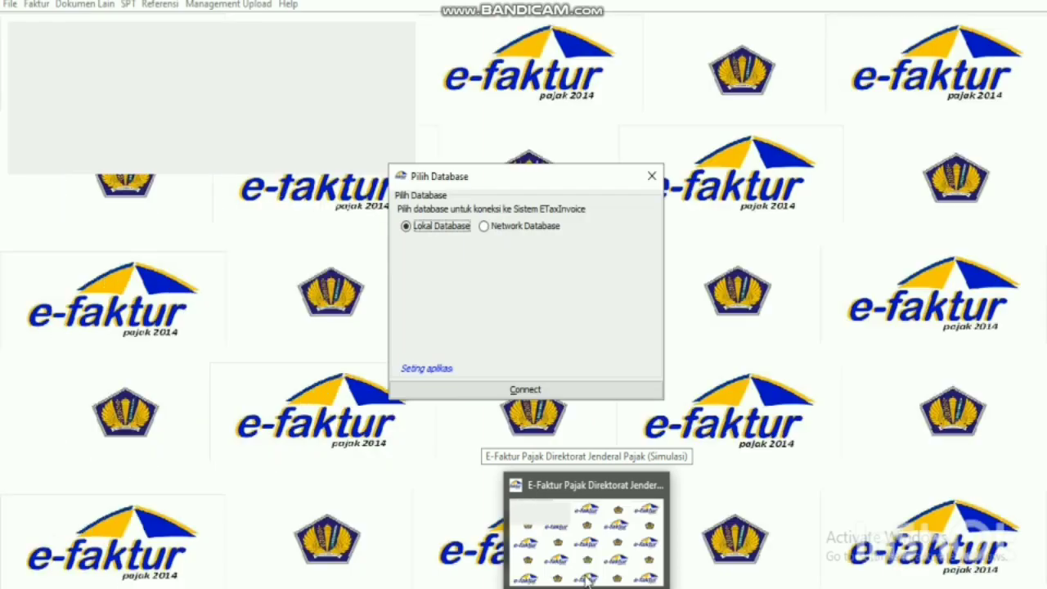
pyautogui.click(525, 389)
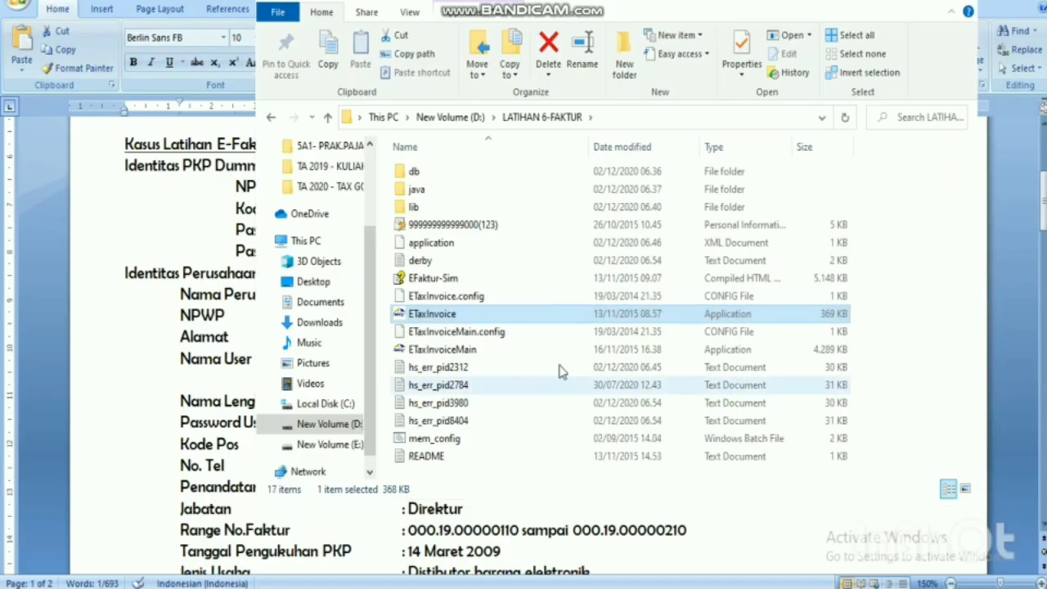
pyautogui.doubleClick(561, 312)
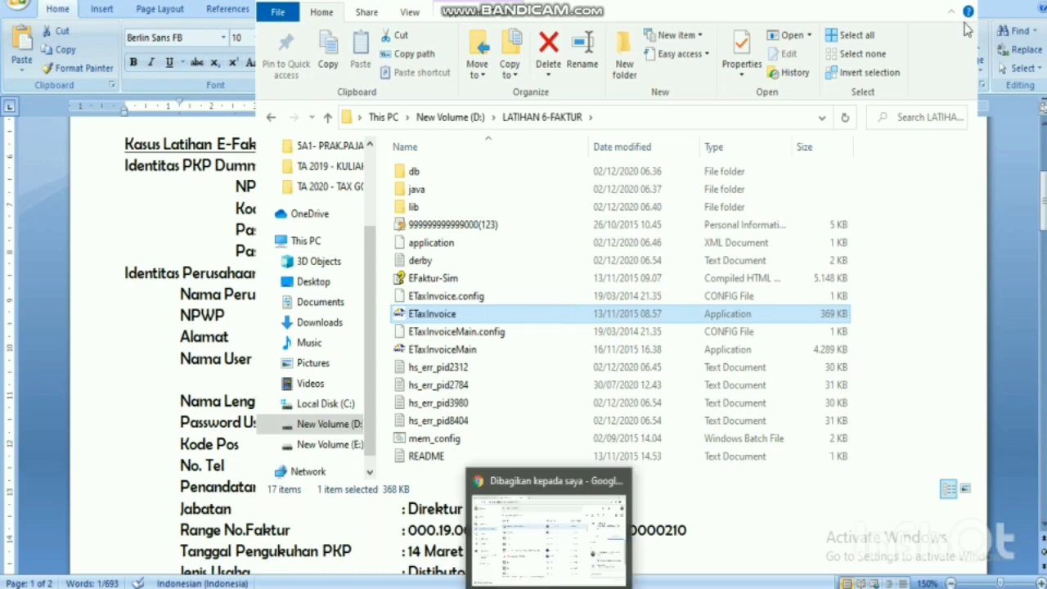
pyautogui.click(995, 161)
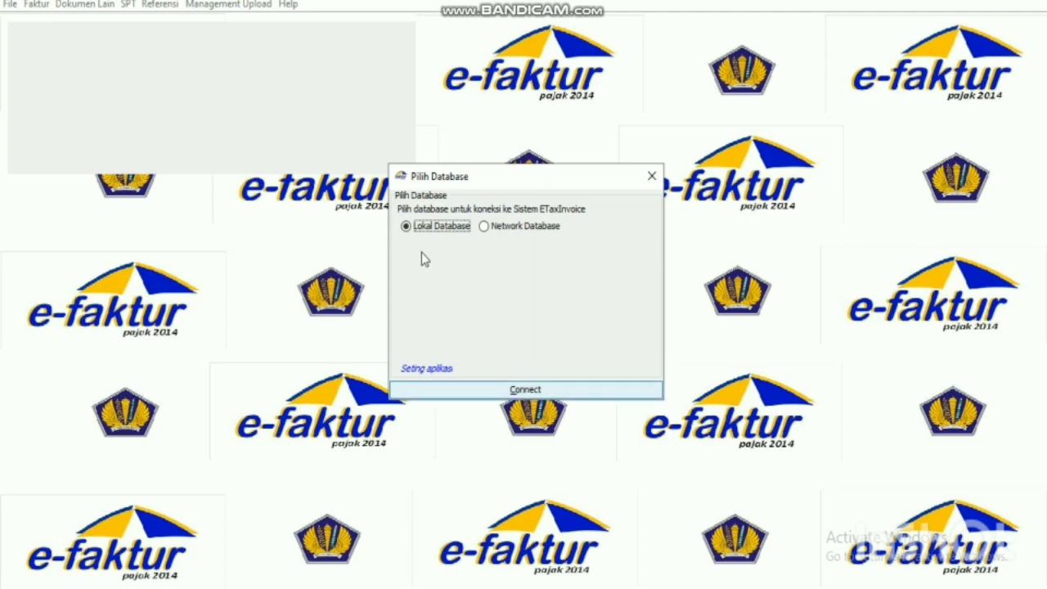
pyautogui.click(439, 391)
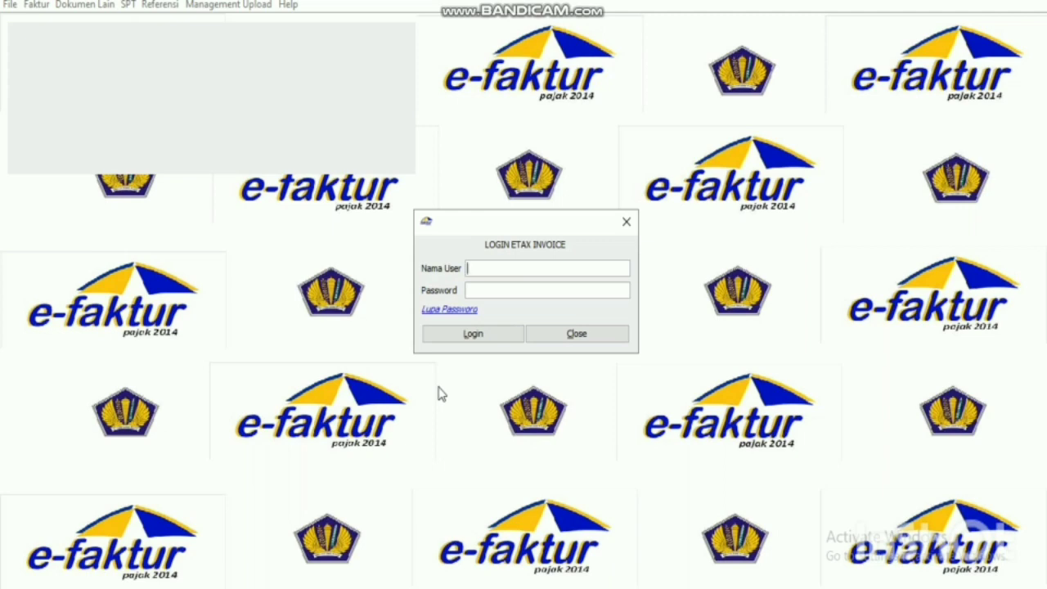
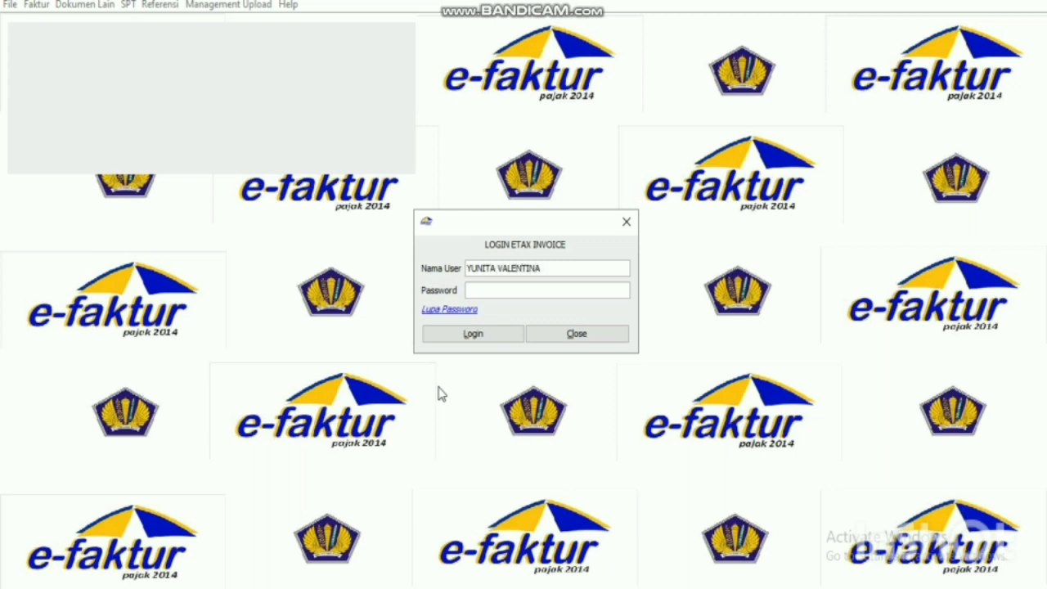
# Enter the account password and log in to the ETaxInvoice database.
pyautogui.click(507, 296)
pyautogui.write('aaaaaaaa')
pyautogui.click(489, 337)
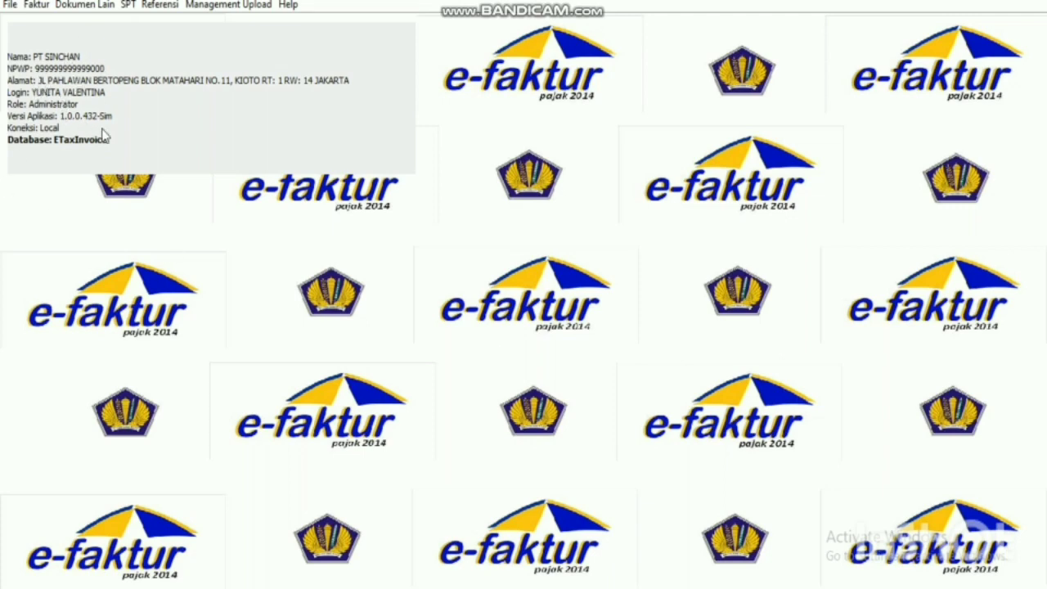
# Browse the Management Upload and Referensi menus for the reference data lists.
pyautogui.click(252, 6)
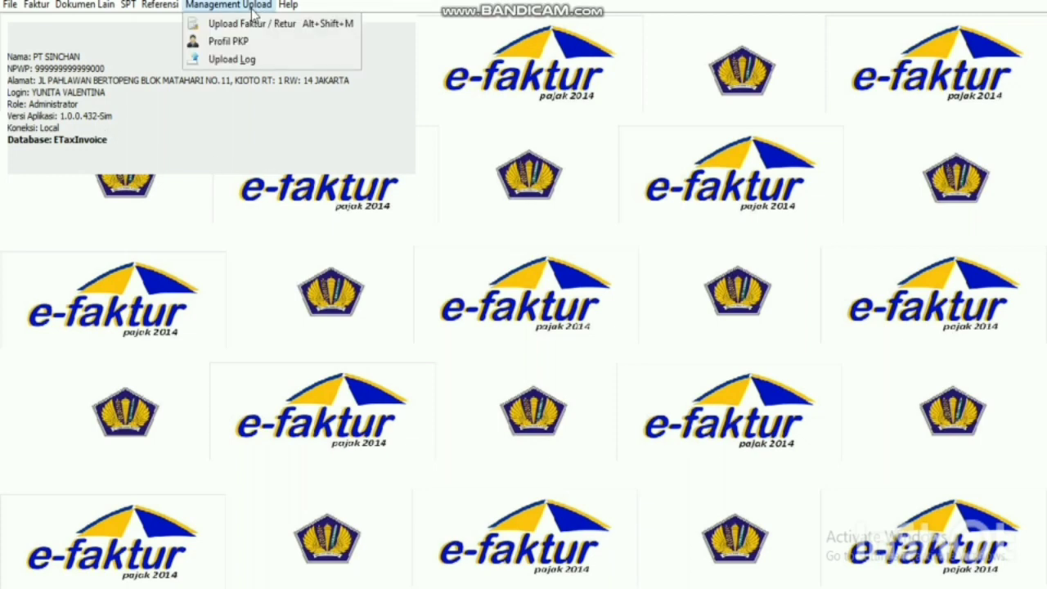
pyautogui.moveTo(173, 11)
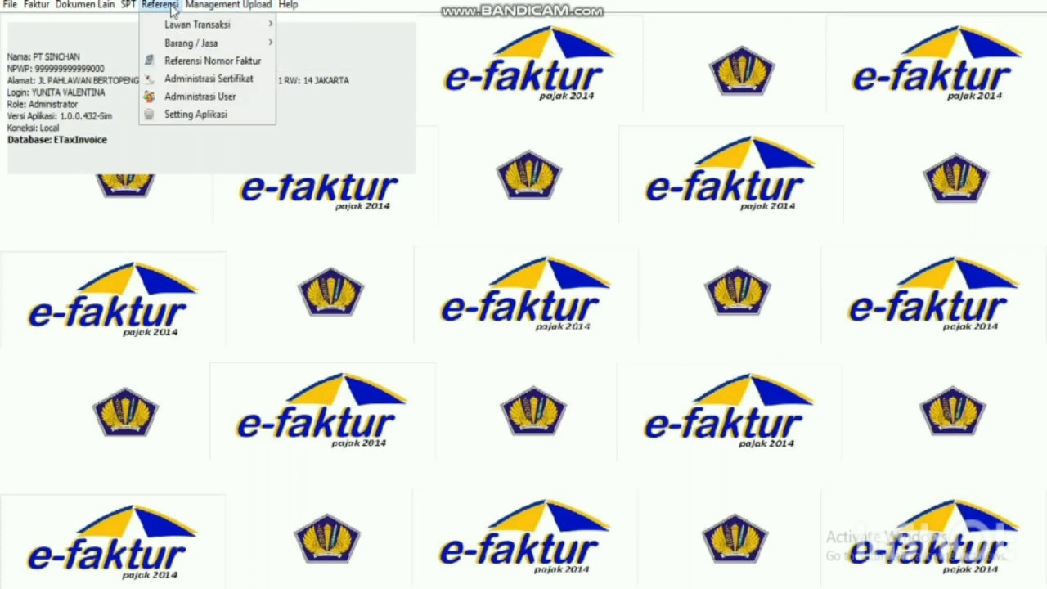
pyautogui.moveTo(229, 7)
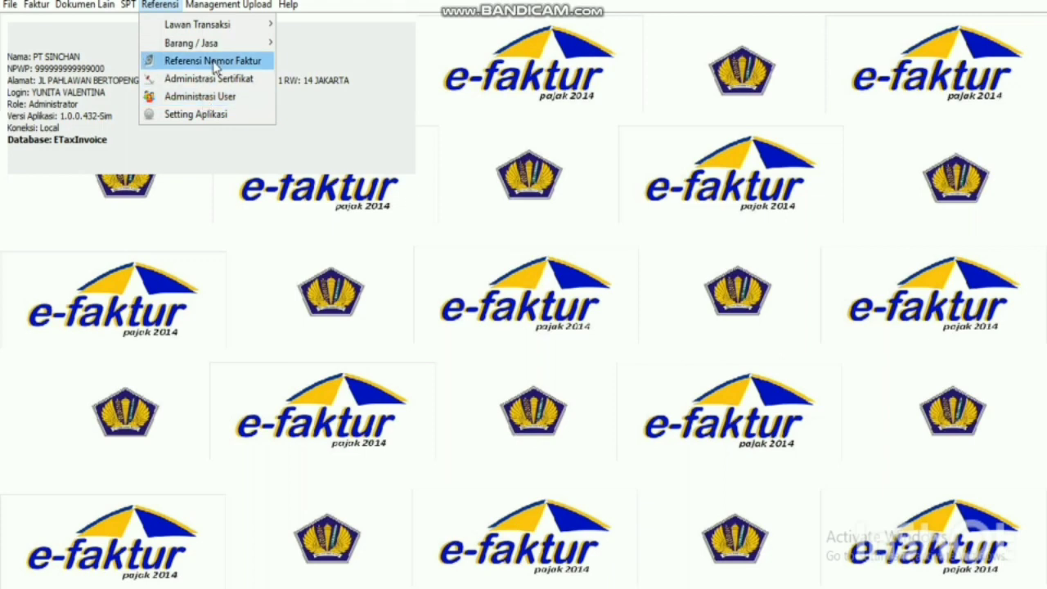
# Open Referensi Nomor Faktur in the screen centre, then close and reopen it after dismissing a notice.
pyautogui.click(215, 64)
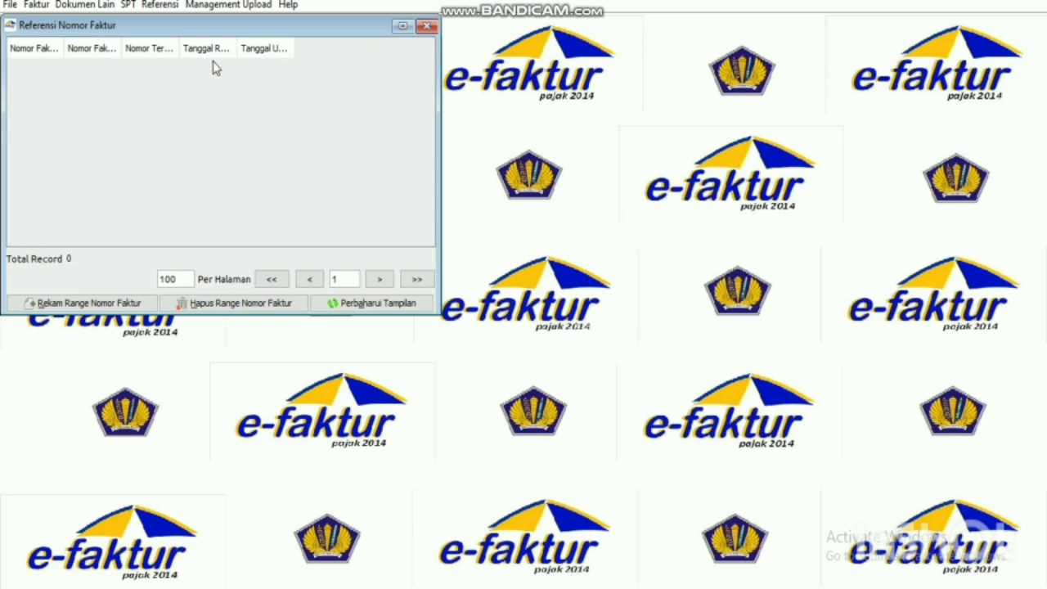
pyautogui.moveTo(270, 28); pyautogui.dragTo(602, 117)
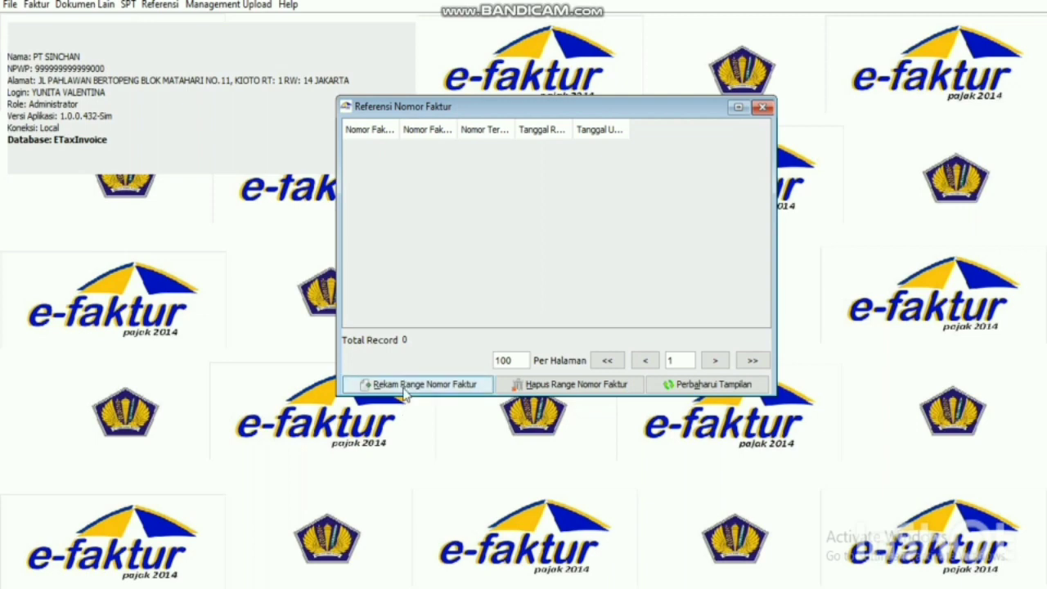
pyautogui.click(762, 106)
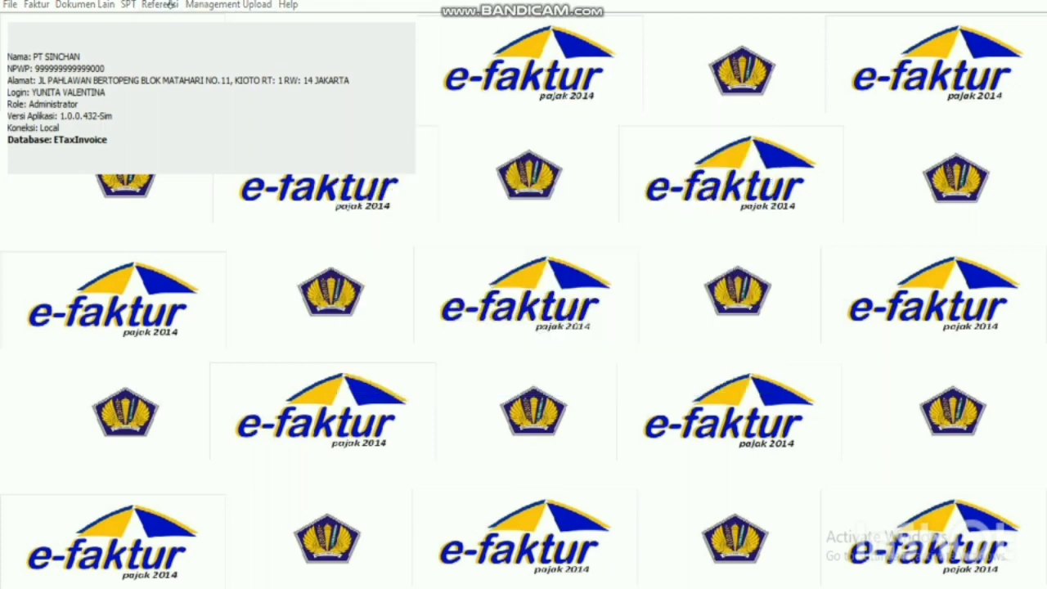
pyautogui.click(641, 341)
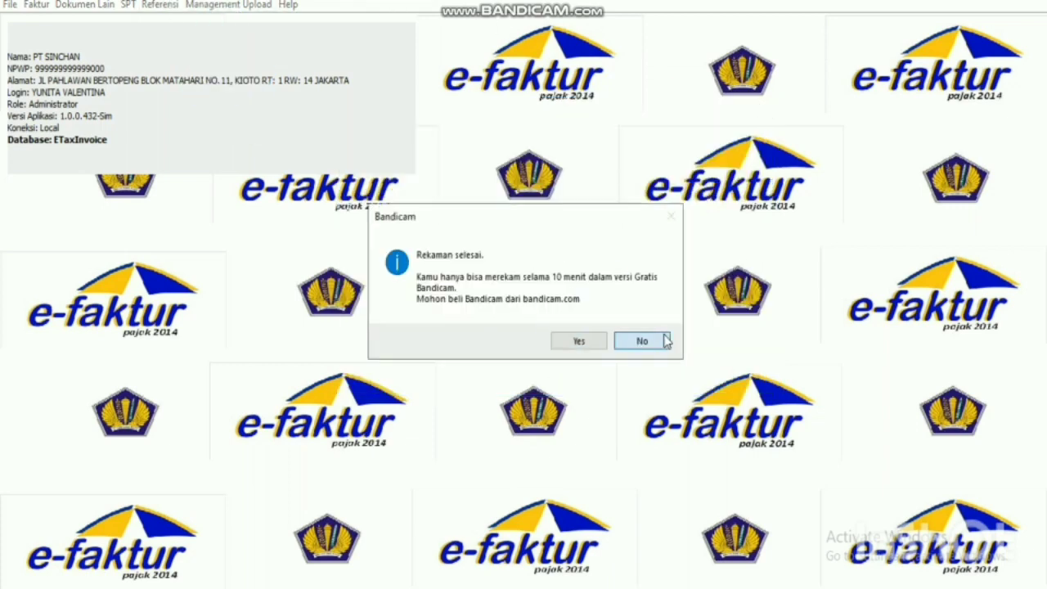
pyautogui.click(160, 5)
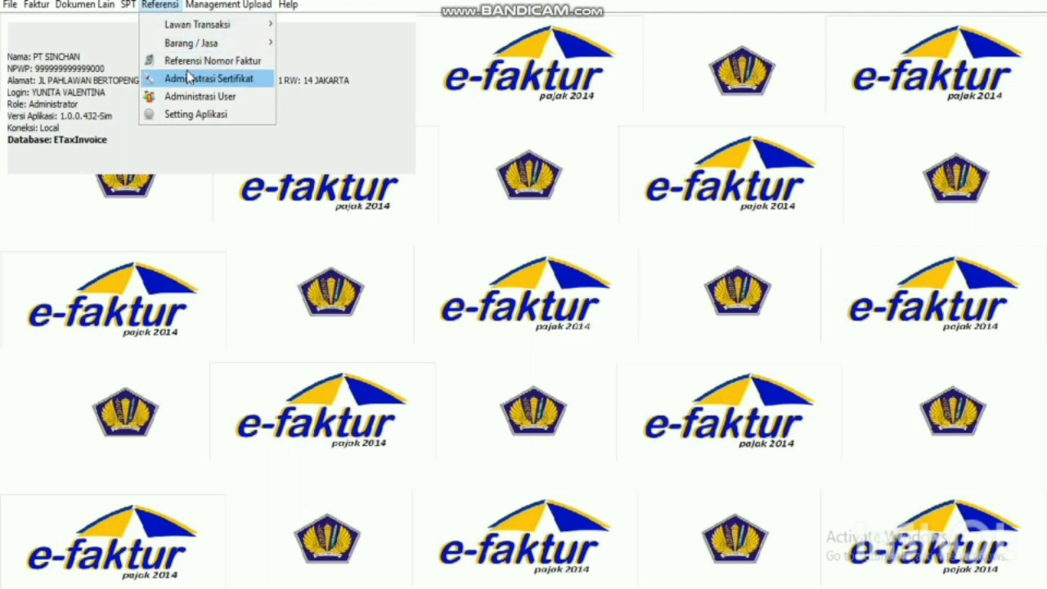
pyautogui.click(232, 66)
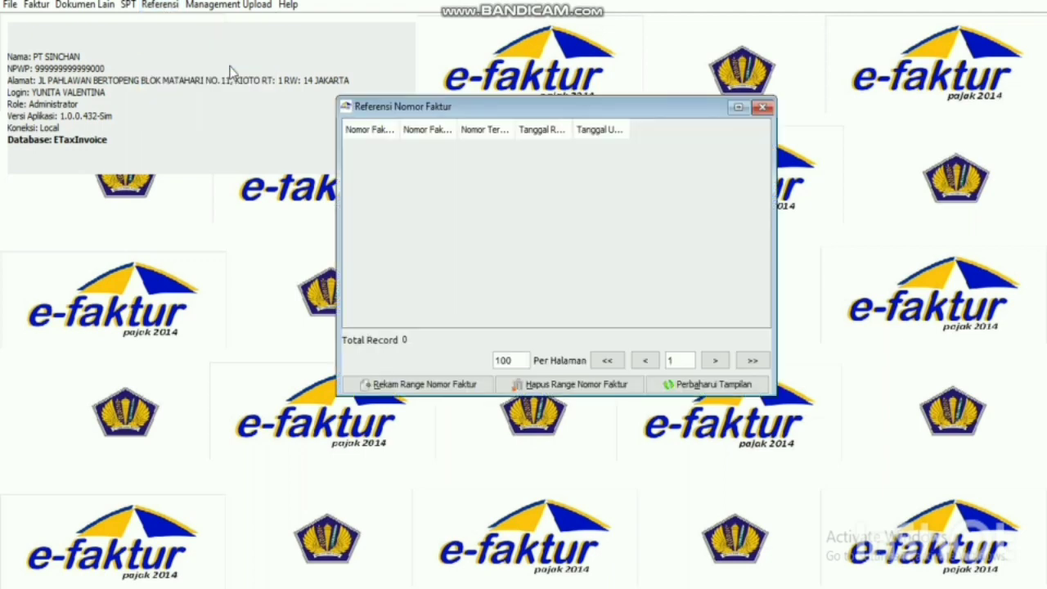
# Start a new Rekam Range Nomor Faktur record and switch to the Word exercise.
pyautogui.click(405, 392)
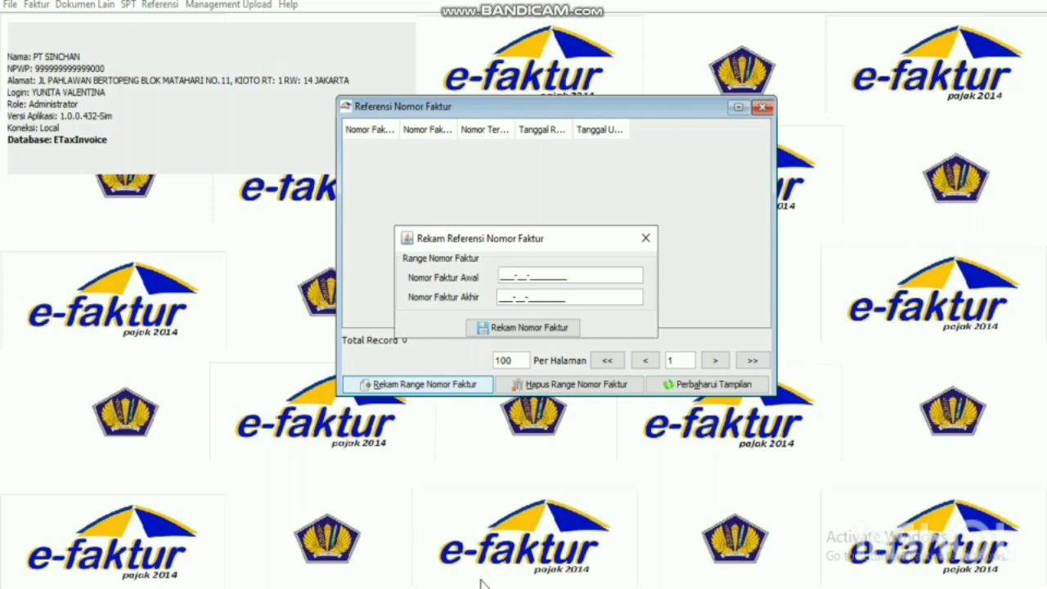
pyautogui.hotkey('alt', 'Tab')
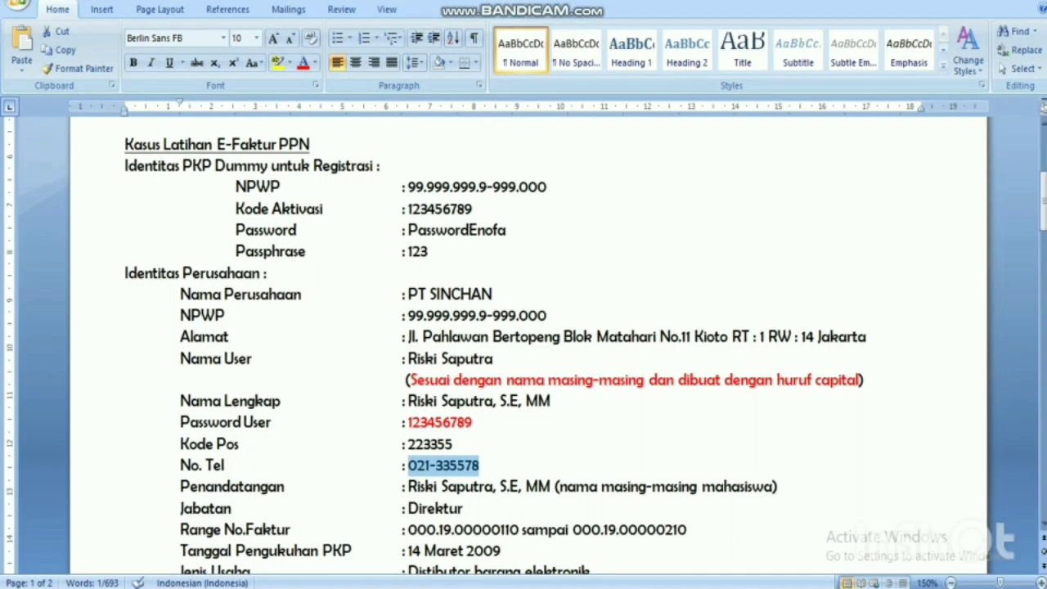
# Enter 00019 as the starting invoice number prefix, checking the range in the Word exercise.
pyautogui.moveTo(1044, 205); pyautogui.dragTo(1043, 219)
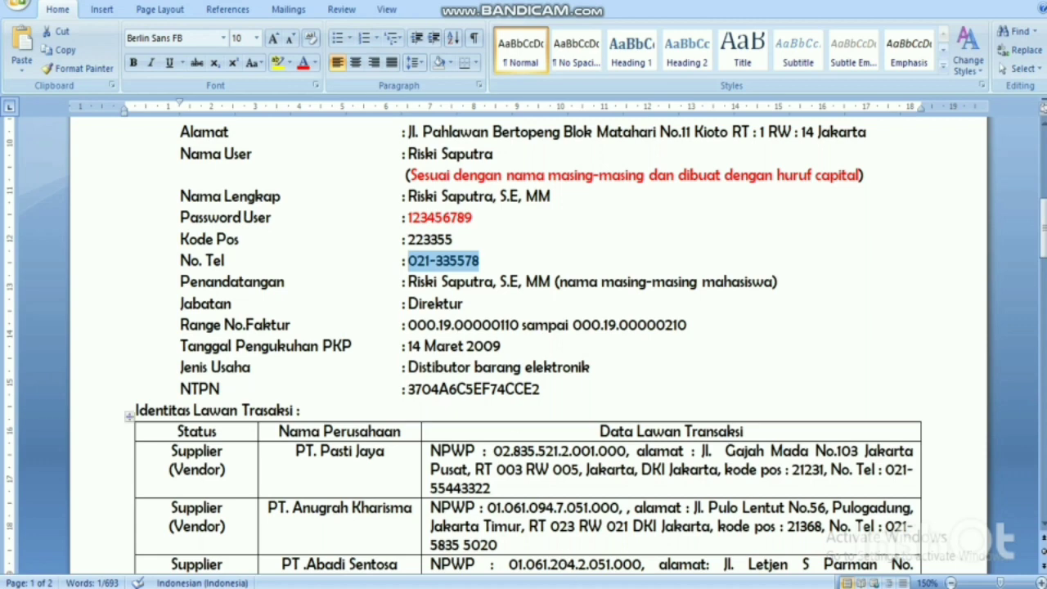
pyautogui.click(589, 531)
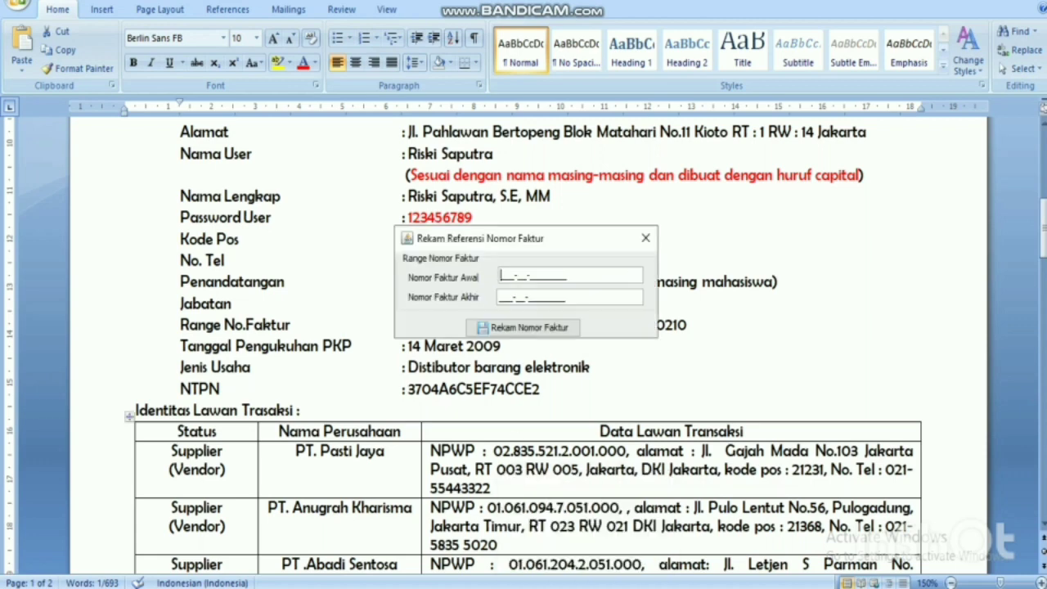
pyautogui.write('00019-')
pyautogui.hotkey('alt', 'Tab')
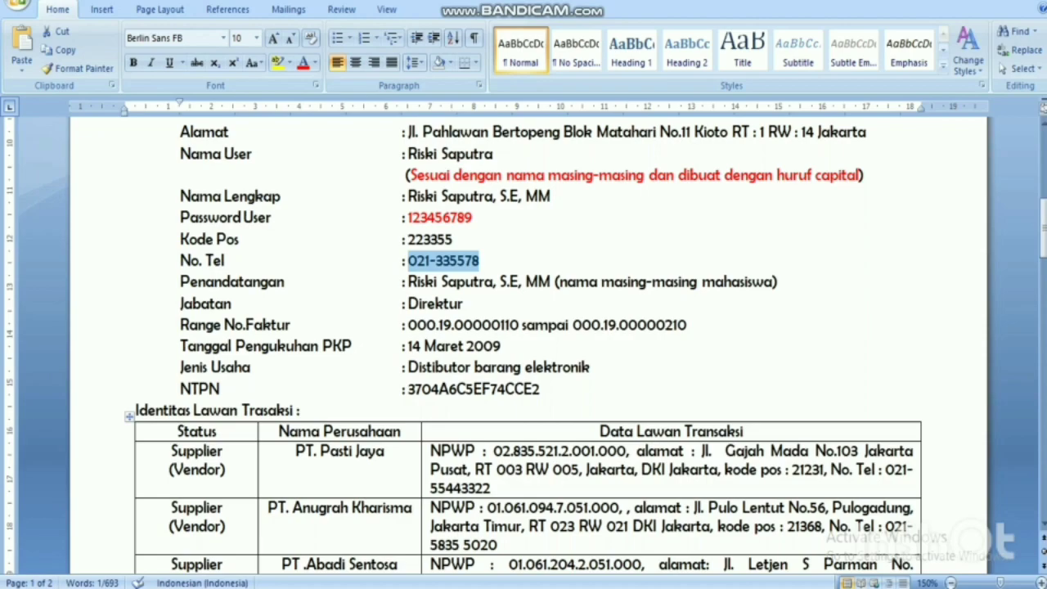
pyautogui.hotkey('alt', 'Tab')
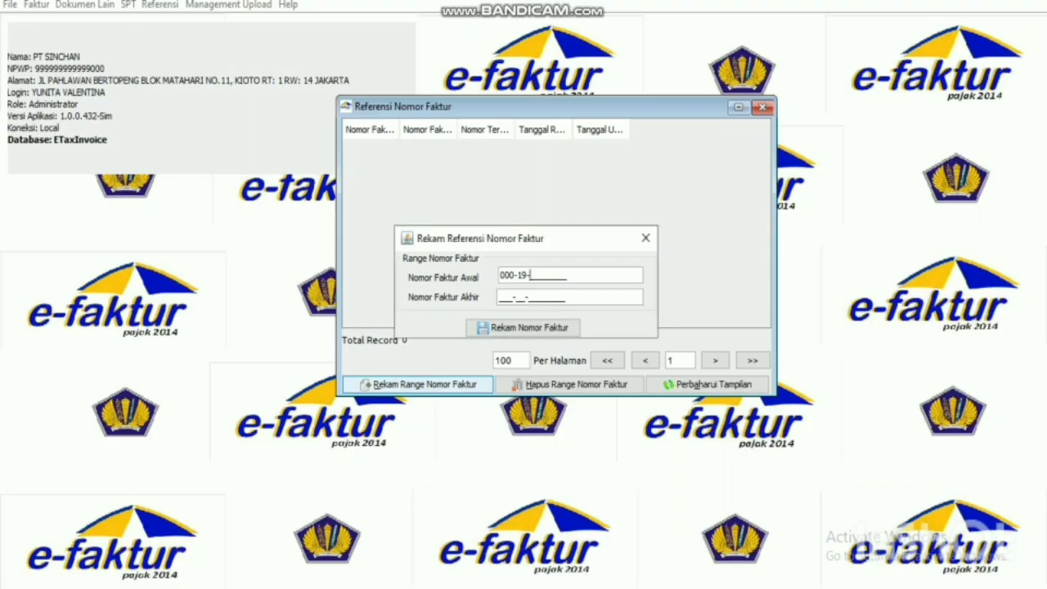
pyautogui.write('00000110')
pyautogui.click(500, 299)
pyautogui.write('000-19-0000')
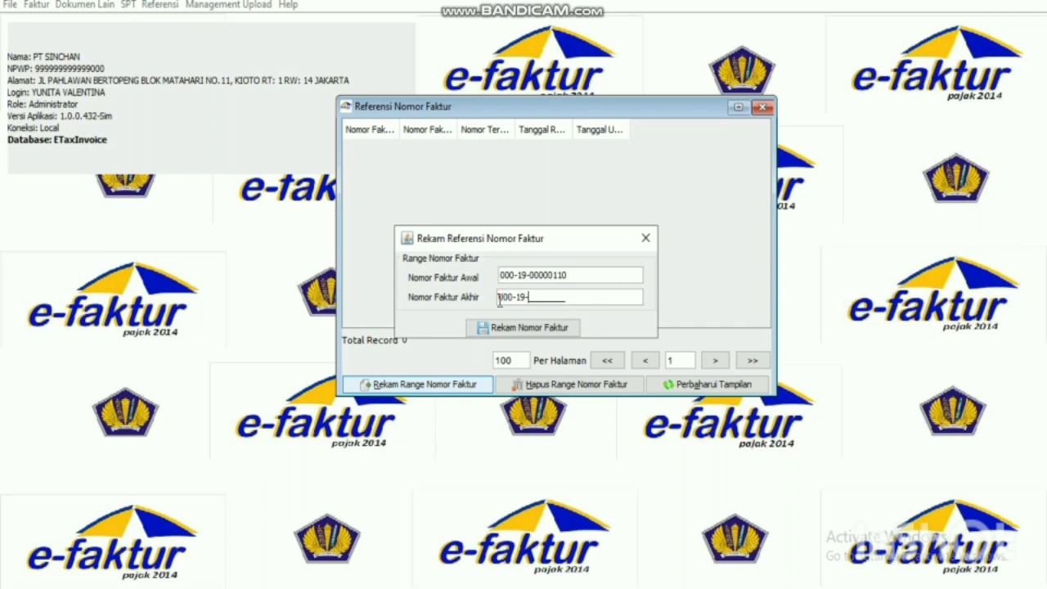
pyautogui.write('0210')
pyautogui.click(520, 332)
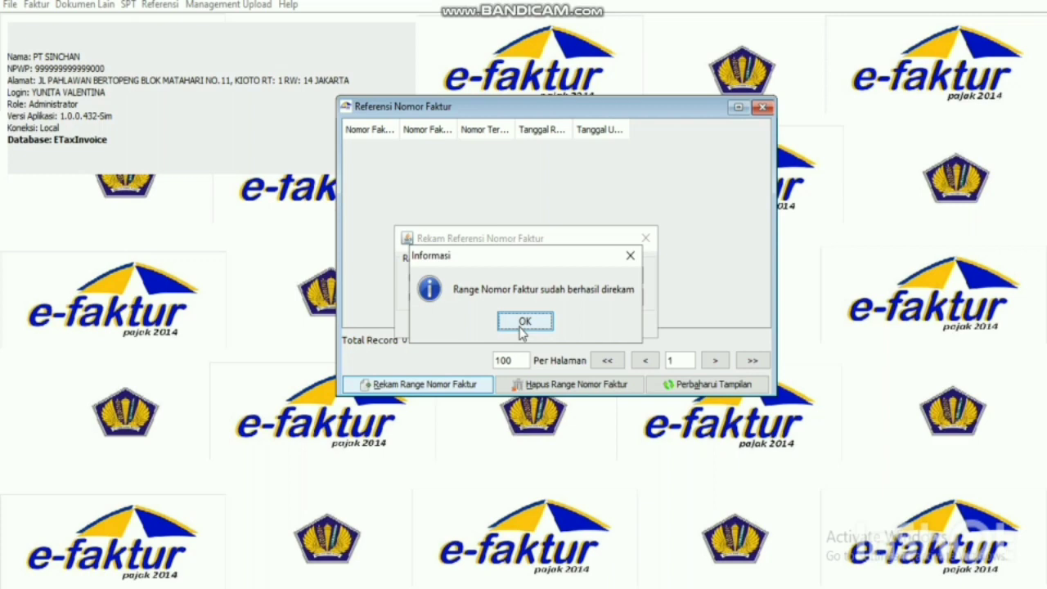
pyautogui.click(522, 323)
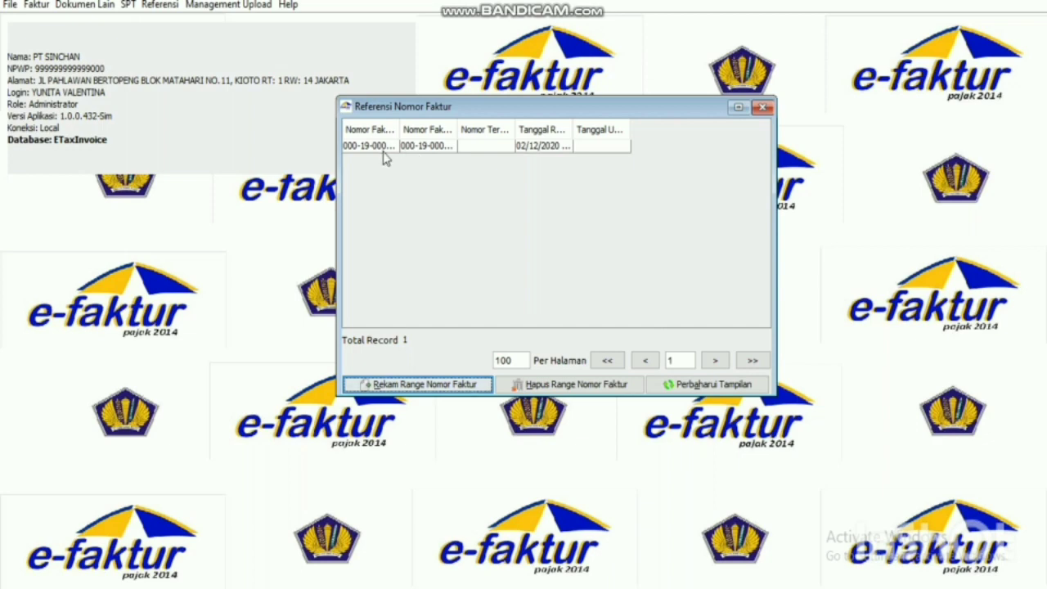
pyautogui.click(762, 107)
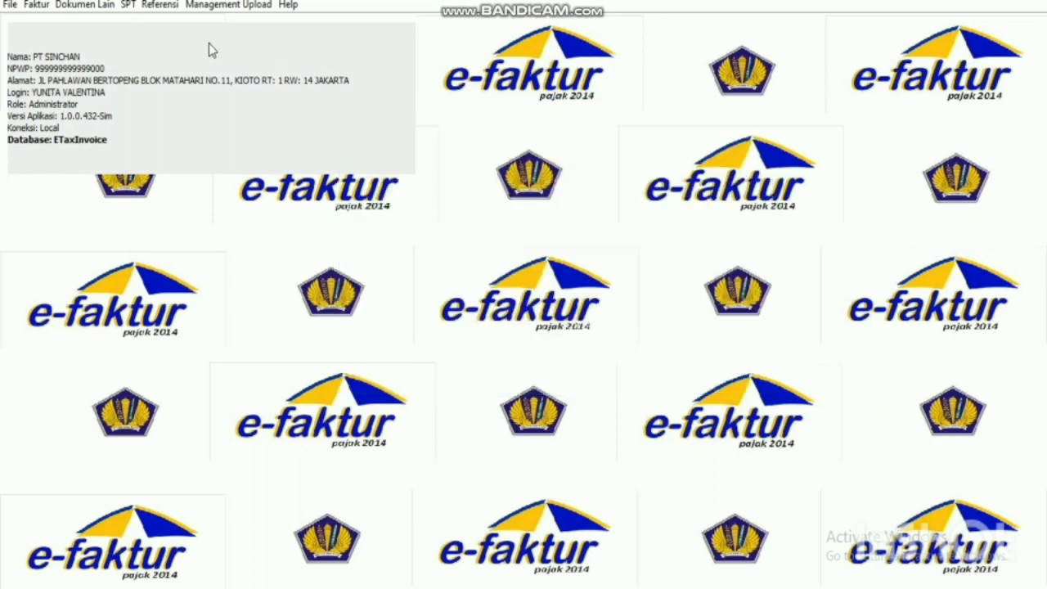
# Open Referensi > Lawan Transaksi > Administrasi Lawan Transaksi and centre the empty list window.
pyautogui.click(157, 6)
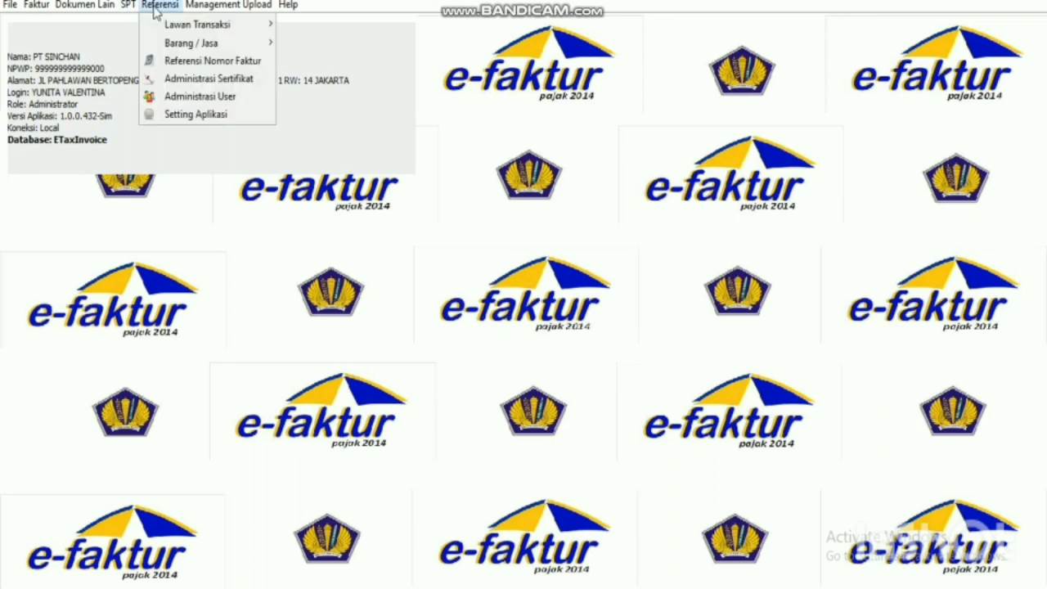
pyautogui.moveTo(171, 25)
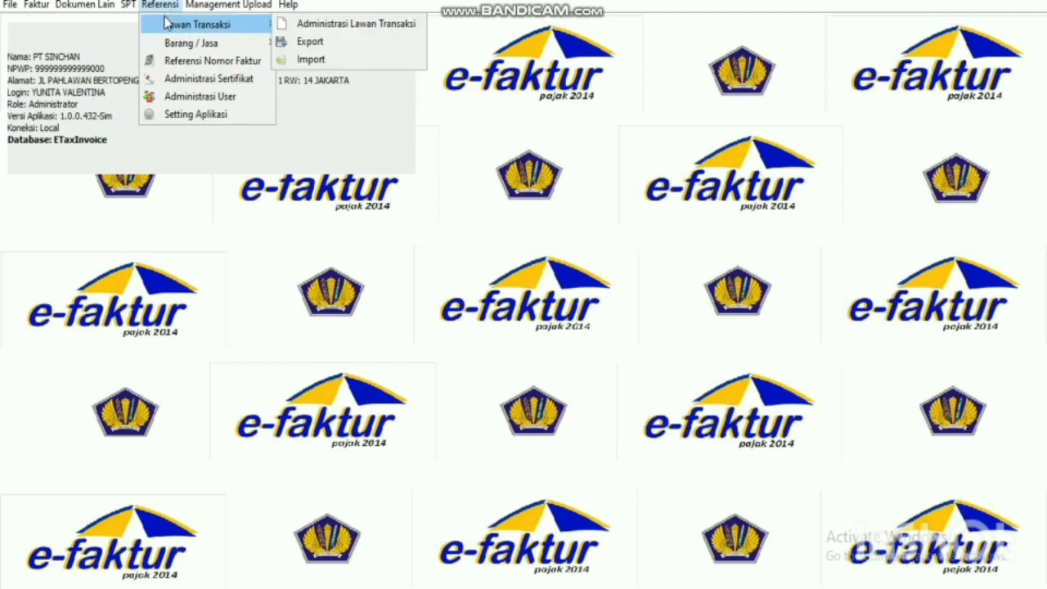
pyautogui.click(300, 30)
pyautogui.moveTo(303, 28); pyautogui.dragTo(604, 121)
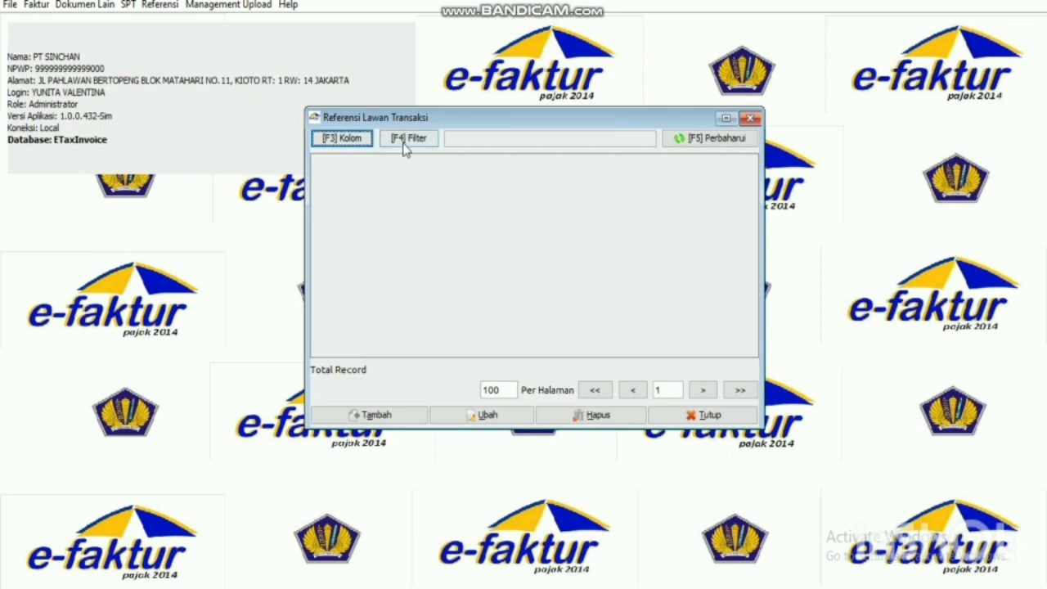
# Try saving an empty new counterpart, then review Word's Identitas Lawan Transaksi table and return to e-Faktur.
pyautogui.click(397, 418)
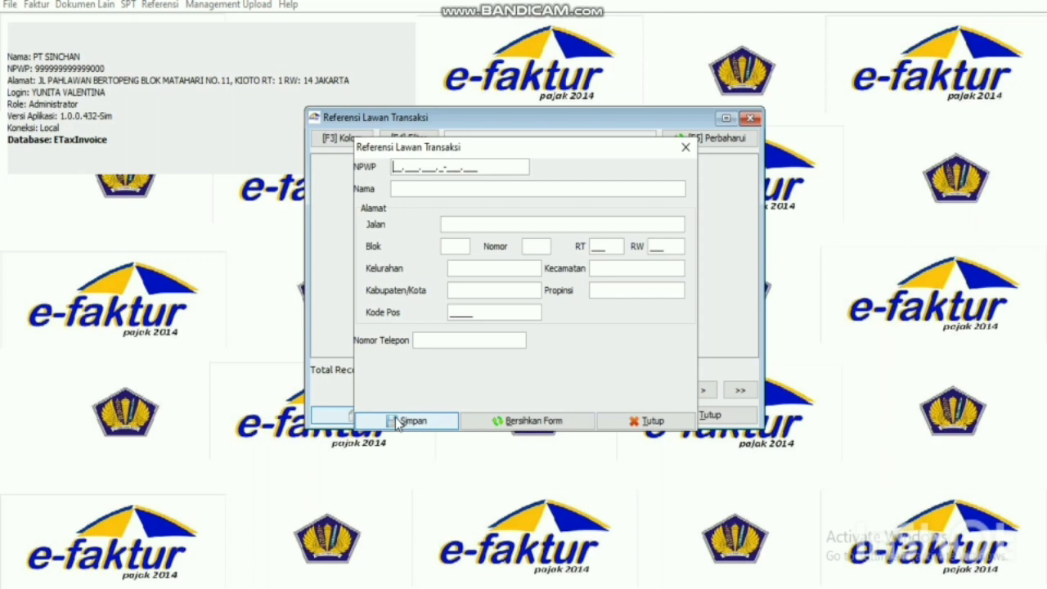
pyautogui.click(398, 420)
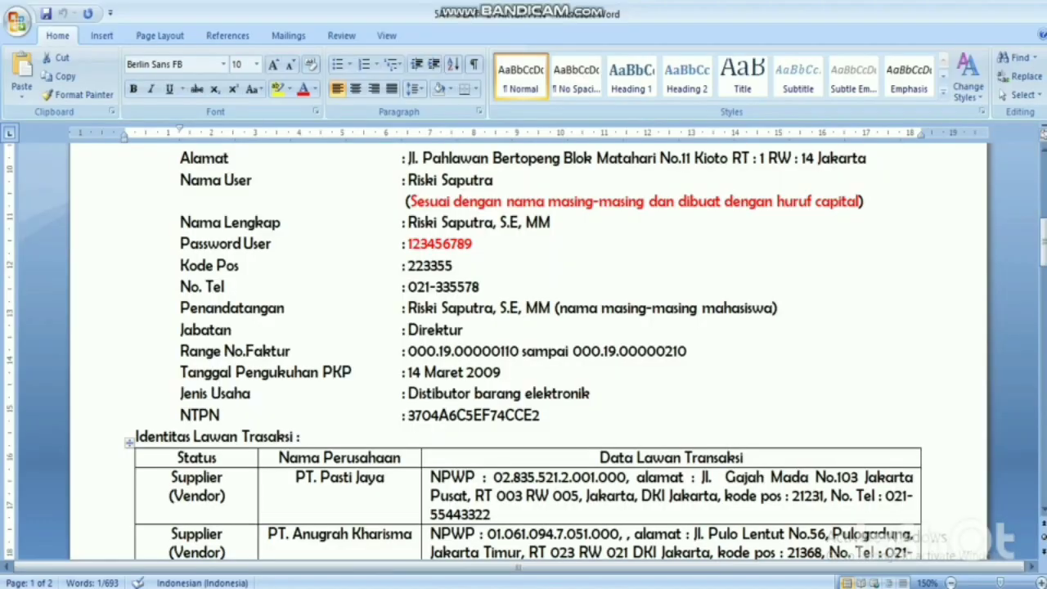
pyautogui.scroll(-1, 523, 327)
pyautogui.moveTo(408, 260); pyautogui.dragTo(479, 260)
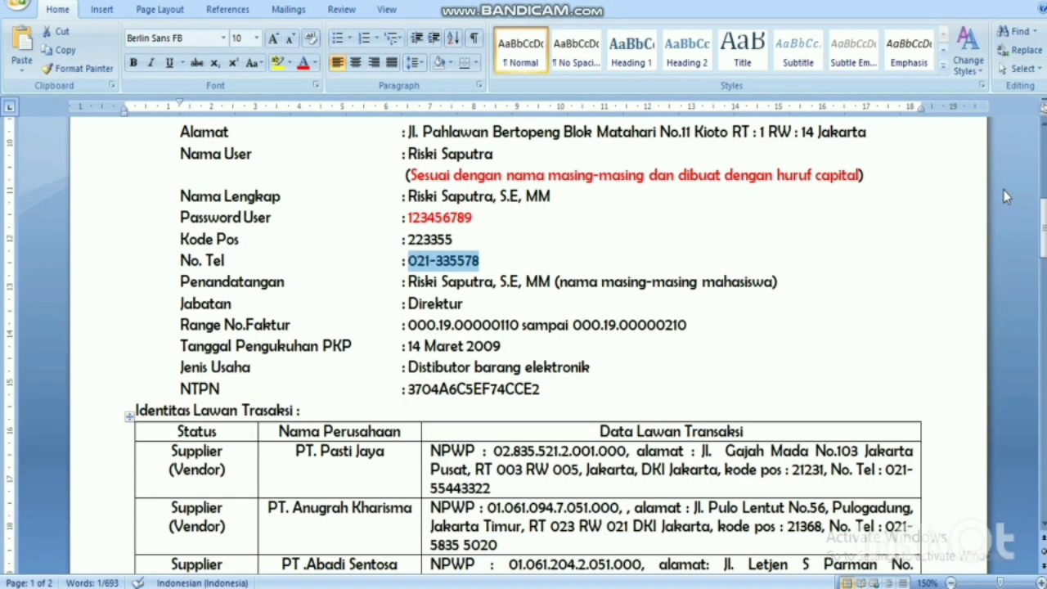
pyautogui.moveTo(1044, 225); pyautogui.dragTo(1043, 248)
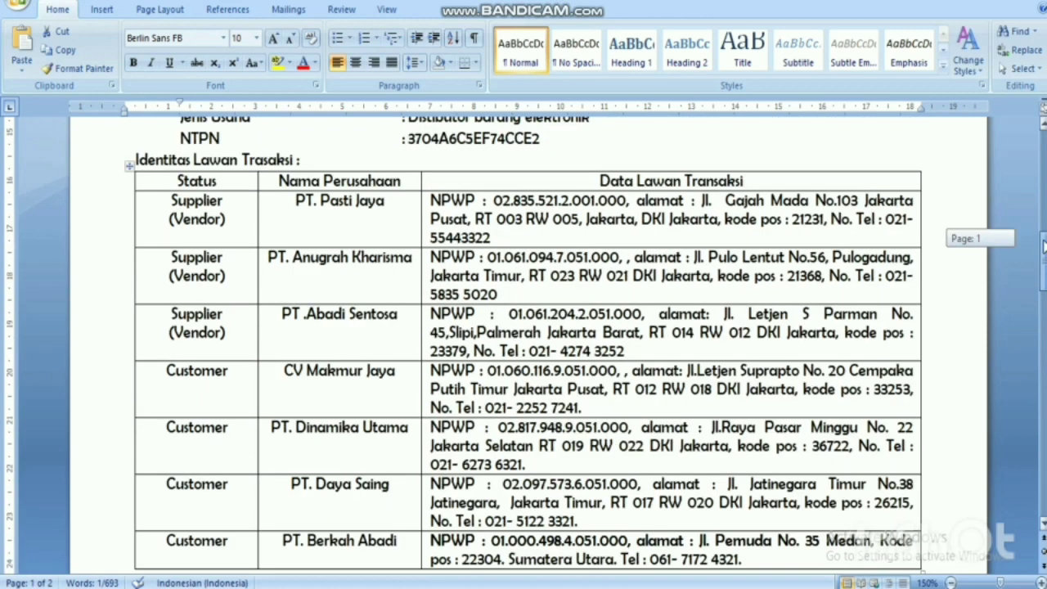
pyautogui.moveTo(1043, 247); pyautogui.dragTo(1043, 245)
pyautogui.moveTo(587, 587)
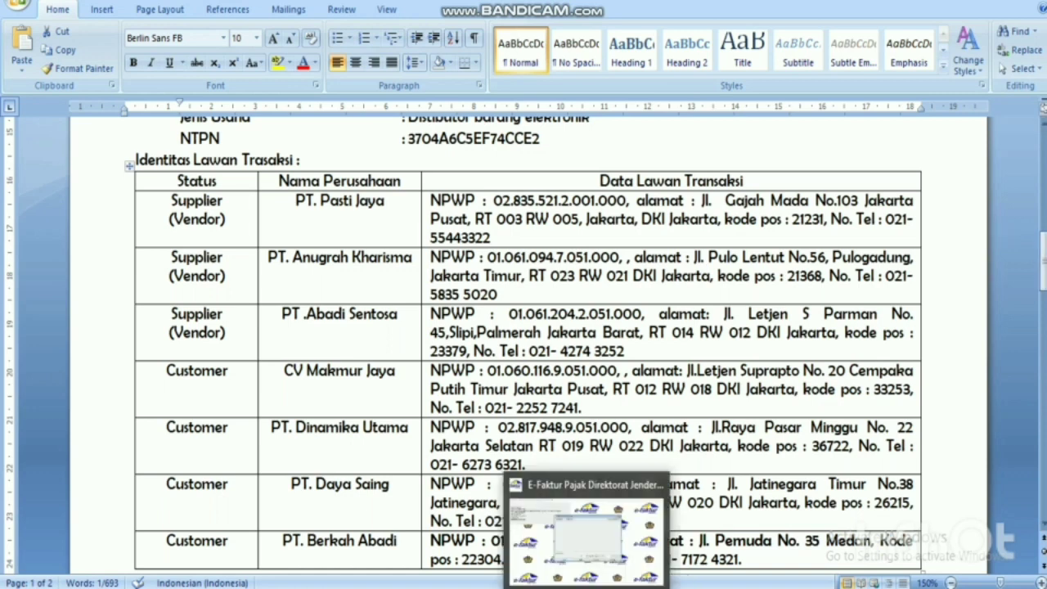
pyautogui.click(586, 540)
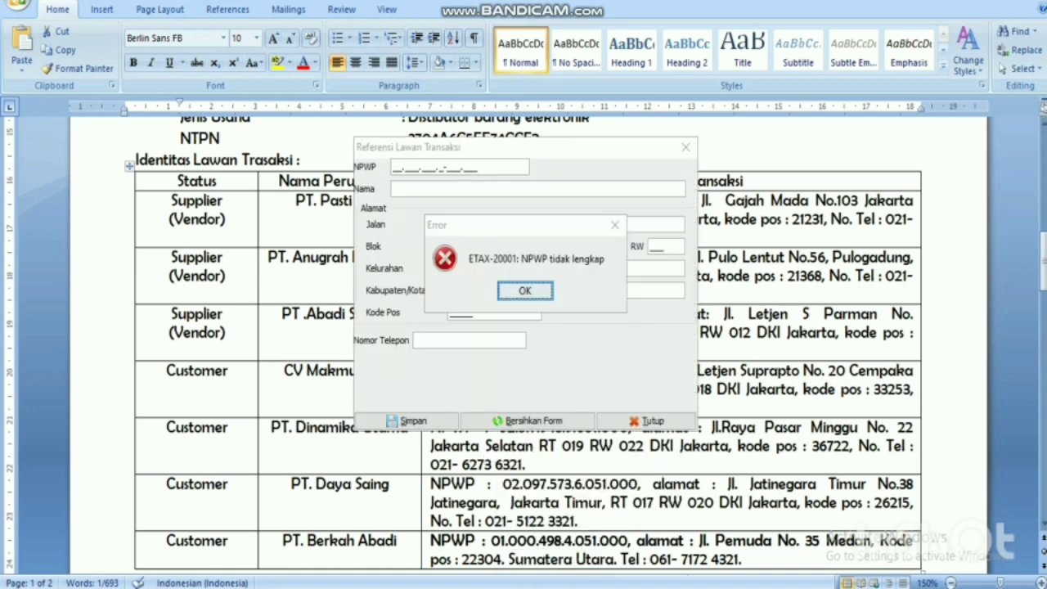
# Dismiss the NPWP error and enter the counterpart's NPWP and the name PT.PASTI JAYA.
pyautogui.click(614, 226)
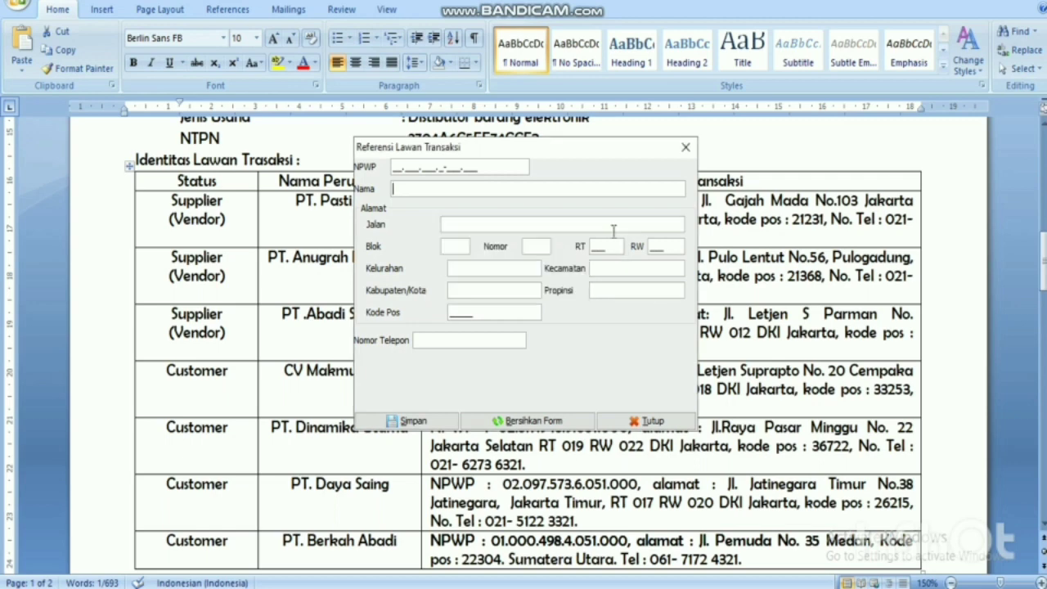
pyautogui.click(396, 167)
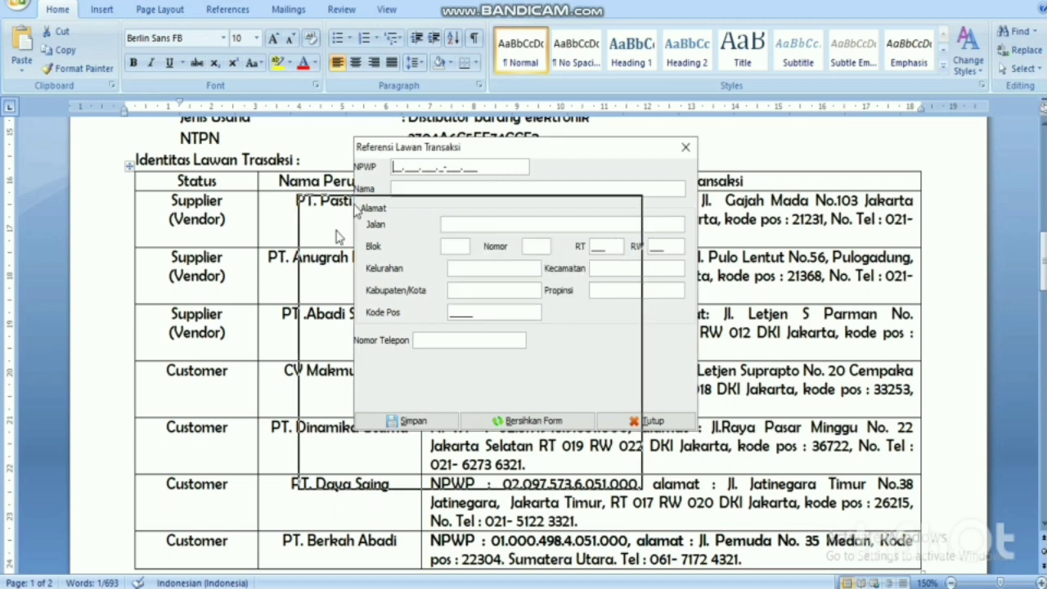
pyautogui.moveTo(411, 152); pyautogui.dragTo(330, 248)
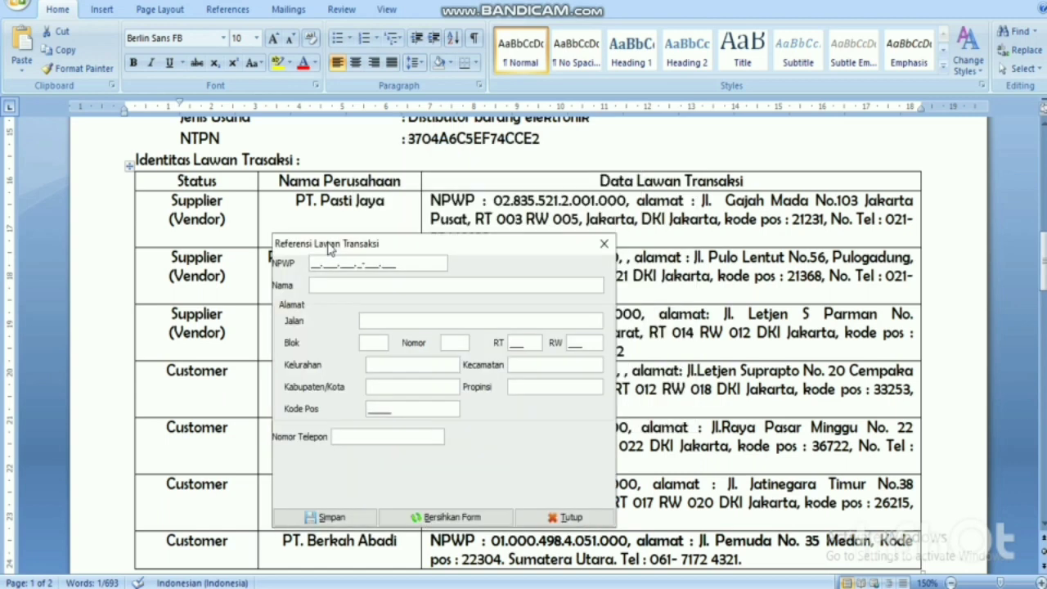
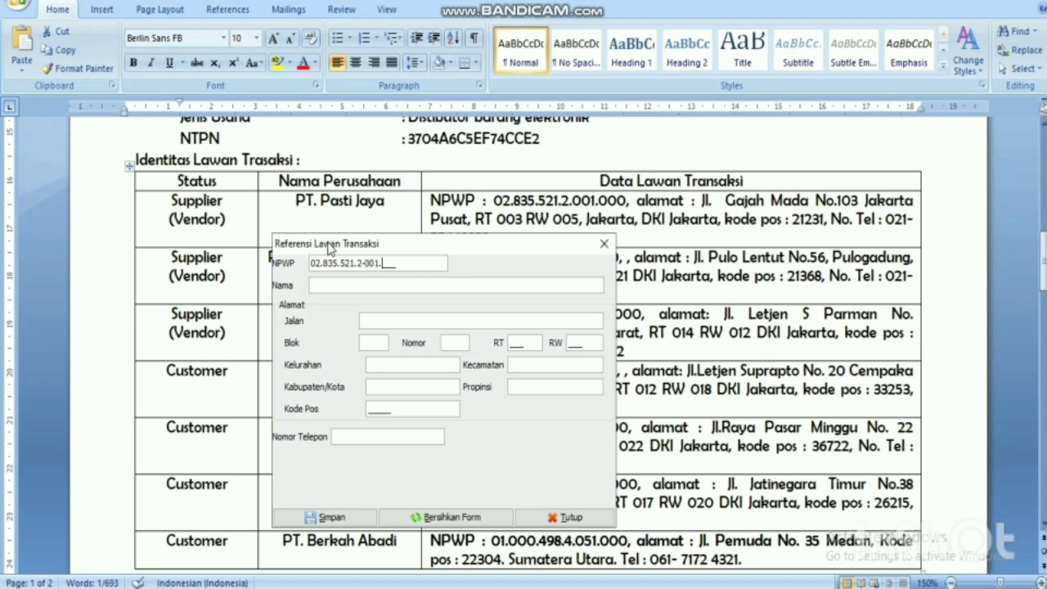
pyautogui.write('PT')
pyautogui.write('.PASTI')
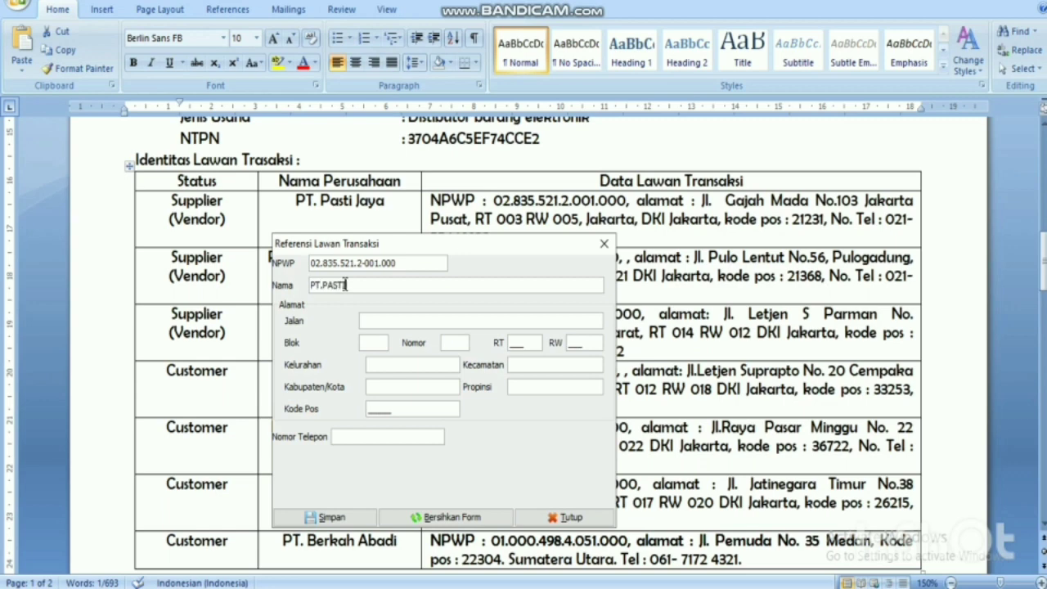
pyautogui.write(' JAYA')
# Check the street address in the Word exercise and enter 'JL. Gajah Mada' as Jalan.
pyautogui.click(392, 320)
pyautogui.click(713, 206)
pyautogui.moveTo(701, 200); pyautogui.dragTo(858, 202)
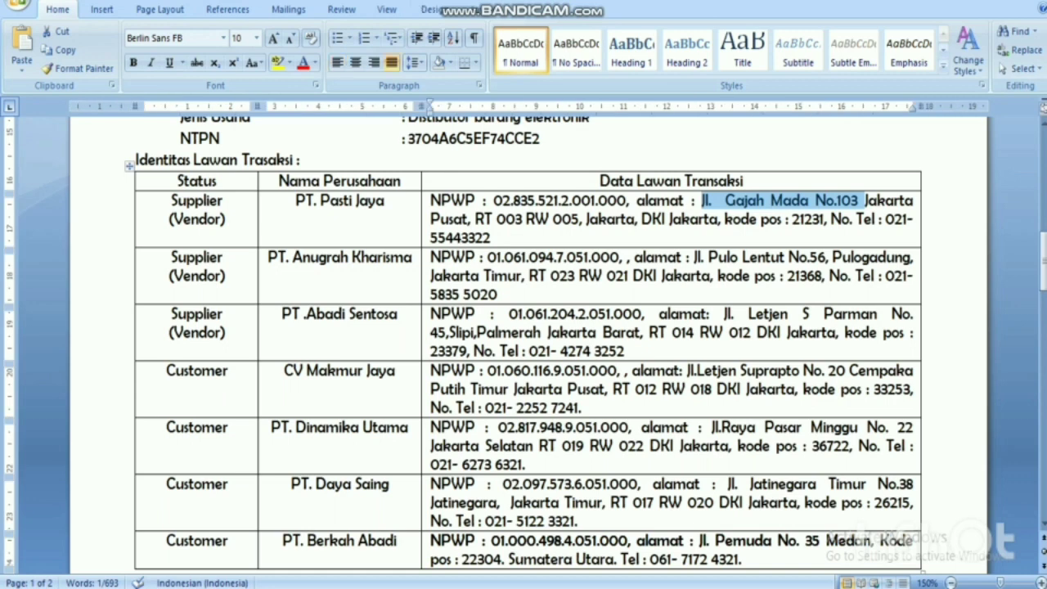
pyautogui.hotkey('alt', 'Tab')
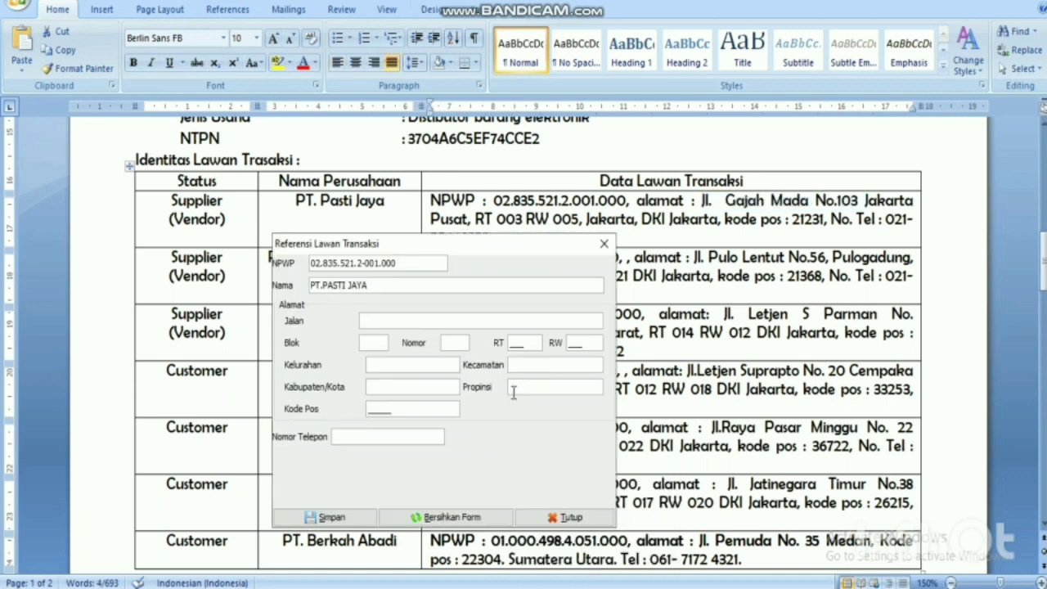
pyautogui.write('JA')
pyautogui.press('BackSpace')
pyautogui.press('BackSpace')
pyautogui.write('JL. ')
pyautogui.write('Ja')
pyautogui.write('gah')
pyautogui.press('BackSpace')
pyautogui.press('BackSpace')
pyautogui.press('BackSpace')
pyautogui.press('BackSpace')
pyautogui.press('BackSpace')
pyautogui.press('BackSpace')
pyautogui.write('Gajah Mada')
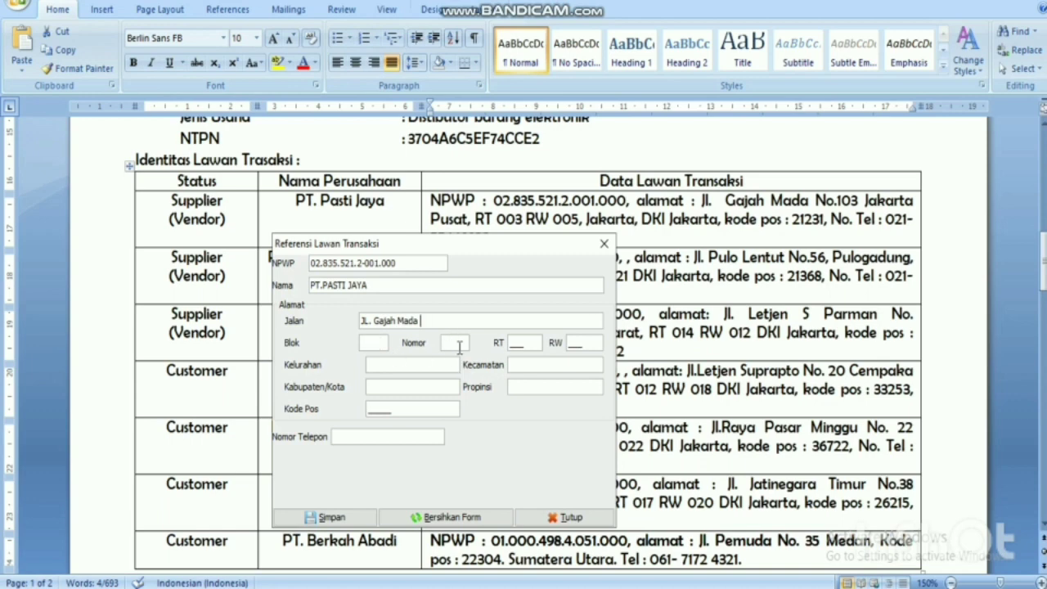
# Fill Blok with '-', Nomor 103, RT 003 and RW 005.
pyautogui.click(374, 344)
pyautogui.write('-')
pyautogui.click(447, 343)
pyautogui.write('103')
pyautogui.click(517, 344)
pyautogui.write('003')
pyautogui.press('Tab')
pyautogui.write('005')
# Set Kelurahan and Kecamatan to '-', Kabupaten/Kota Jakarta and Propinsi DKI Jakarta.
pyautogui.click(433, 371)
pyautogui.write('-')
pyautogui.press('Tab')
pyautogui.write('-')
pyautogui.press('Tab')
pyautogui.write('Jak')
pyautogui.write('arta')
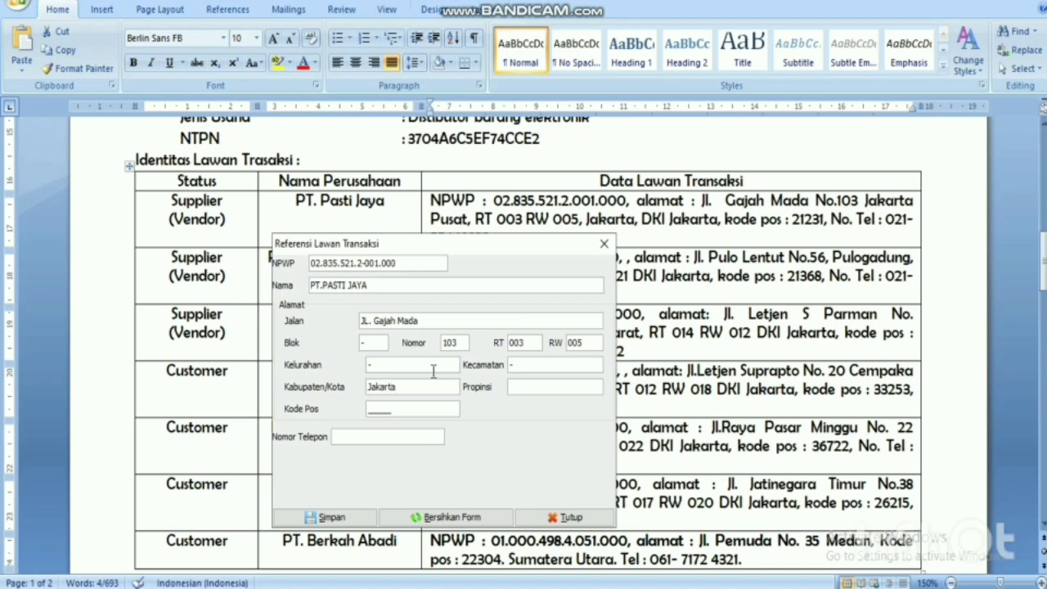
pyautogui.press('Tab')
pyautogui.write('DKI Jakarta')
# Enter postal code 21231 and the company's phone number, then save the counterpart.
pyautogui.click(372, 407)
pyautogui.write('21231')
pyautogui.moveTo(448, 270); pyautogui.dragTo(448, 270)
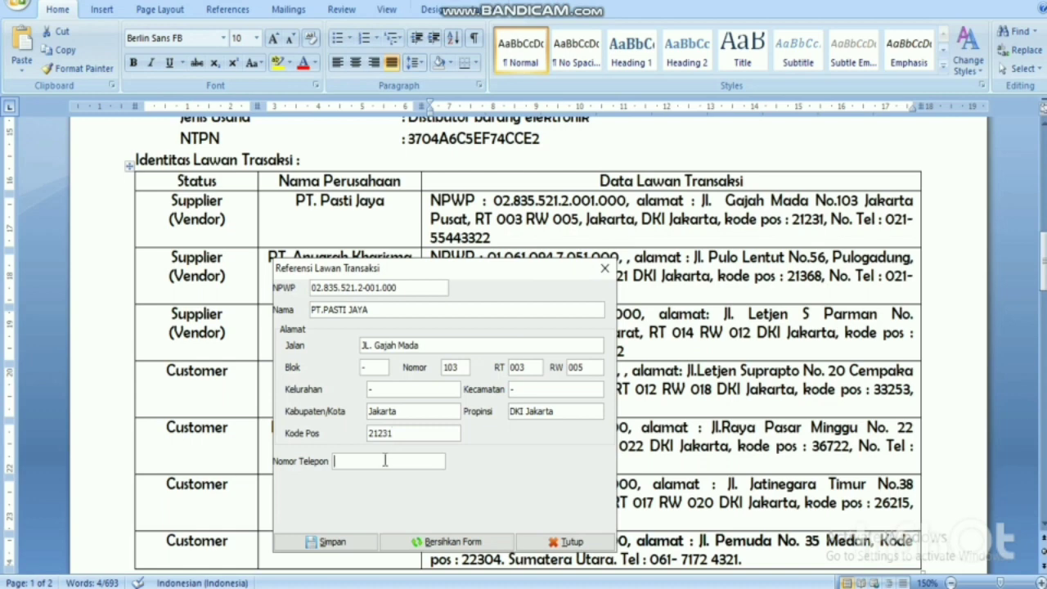
pyautogui.write('5544')
pyautogui.press('BackSpace')
pyautogui.press('BackSpace')
pyautogui.press('BackSpace')
pyautogui.press('BackSpace')
pyautogui.click(369, 548)
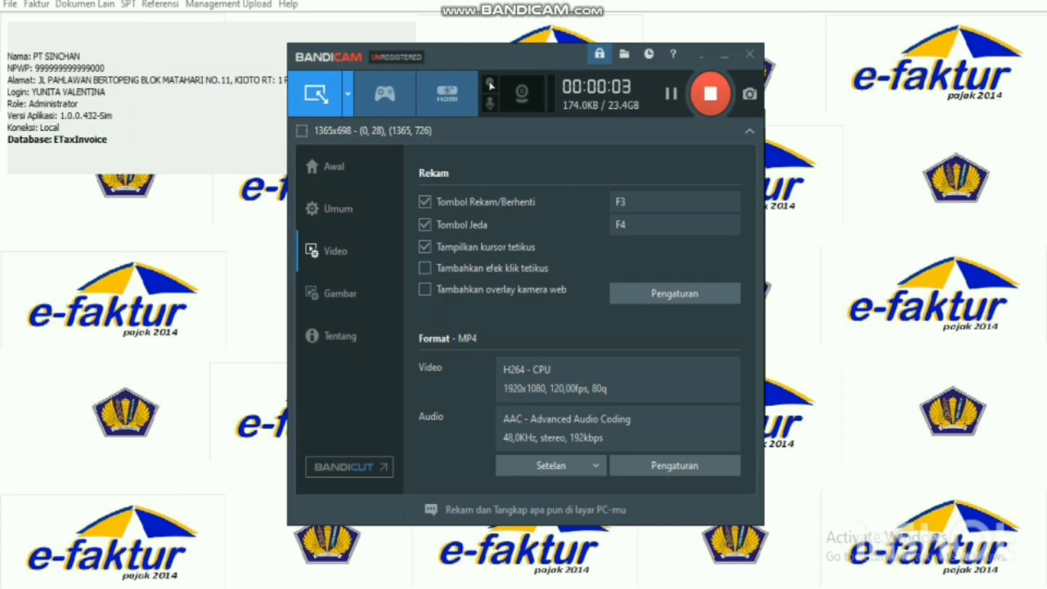
# Minimize Bandicam to reveal the counterpart list showing Total Record 7.
pyautogui.click(710, 54)
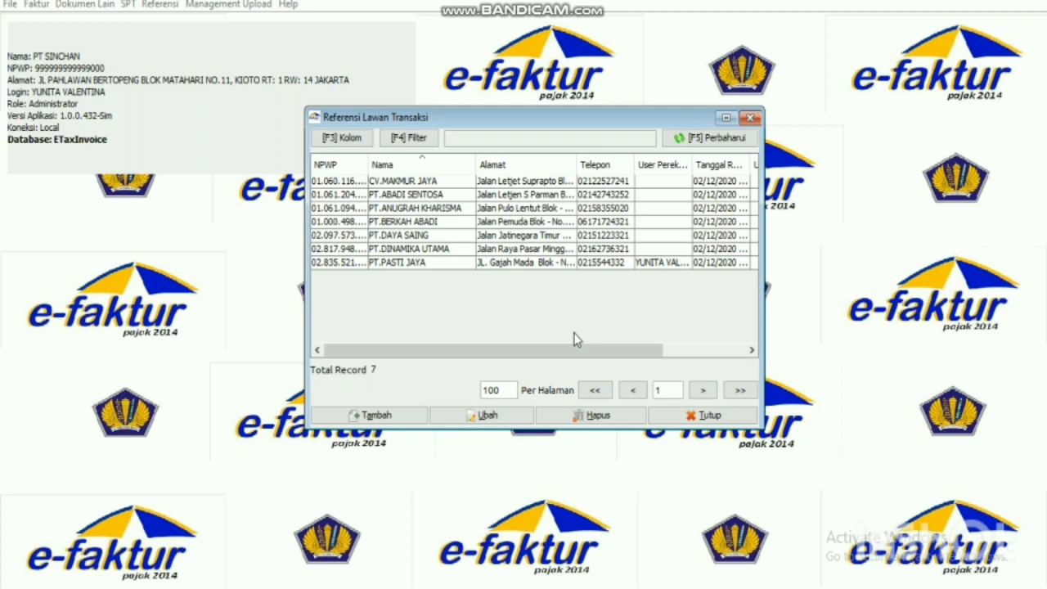
# Close the counterpart list, open Referensi > Barang / Jasa > Administrasi Barang / Jasa, and start a new product.
pyautogui.click(751, 119)
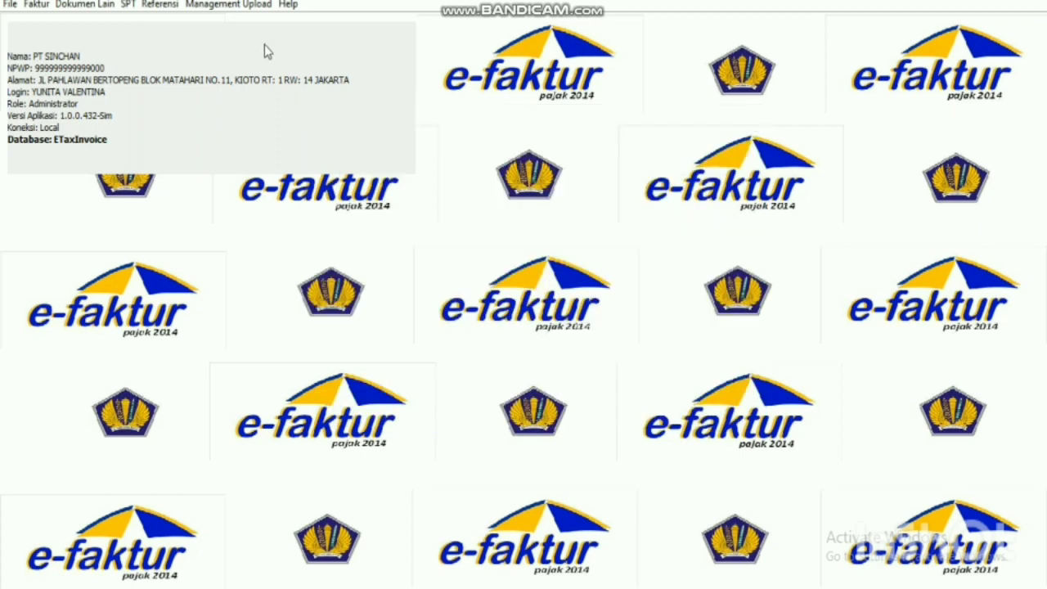
pyautogui.click(161, 5)
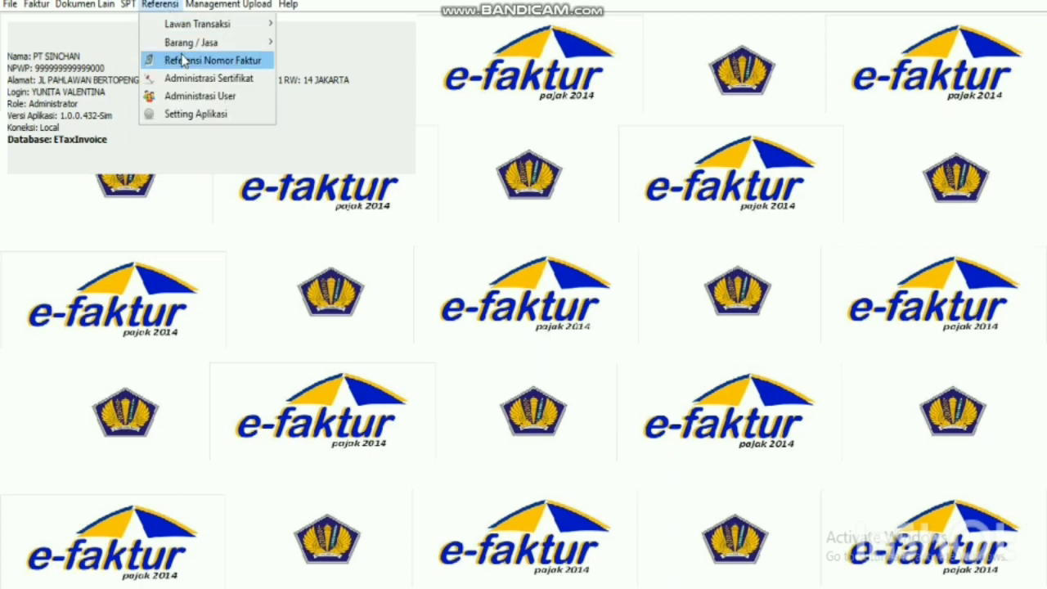
pyautogui.moveTo(187, 49)
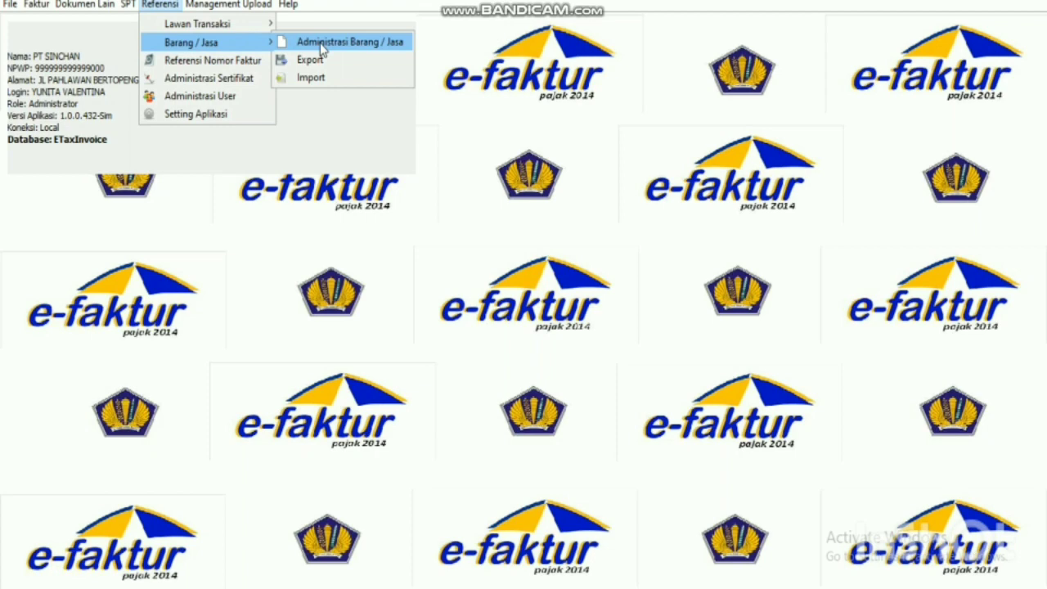
pyautogui.click(321, 47)
pyautogui.moveTo(319, 28); pyautogui.dragTo(575, 117)
pyautogui.click(362, 398)
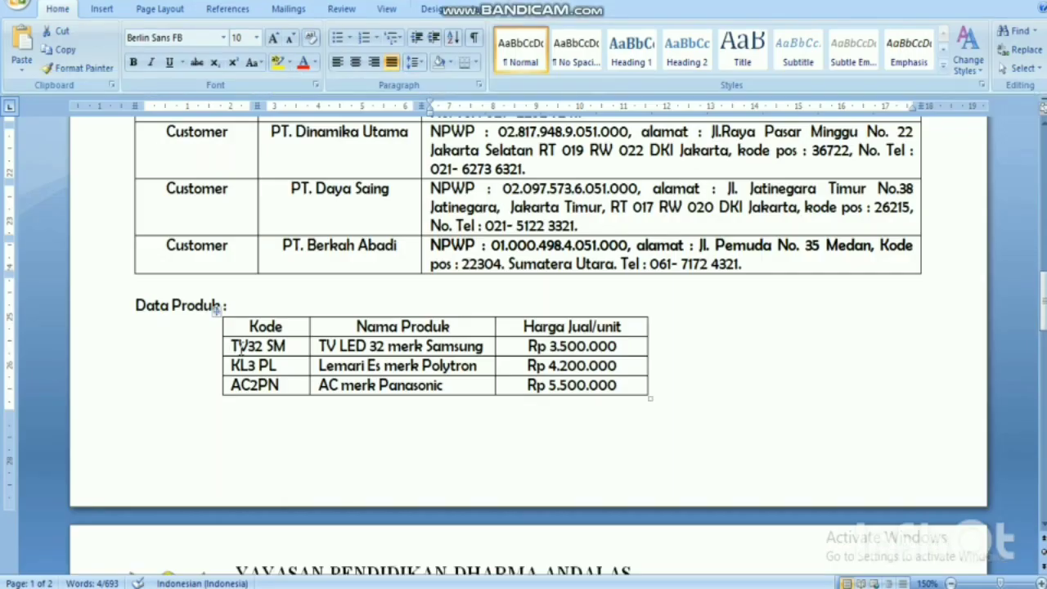
# Save product TV32 SM, 'TV LED 32 Merk Samsung', with selling price 3.500.000.
pyautogui.moveTo(231, 347); pyautogui.dragTo(296, 347)
pyautogui.hotkey('ctrl', 'c')
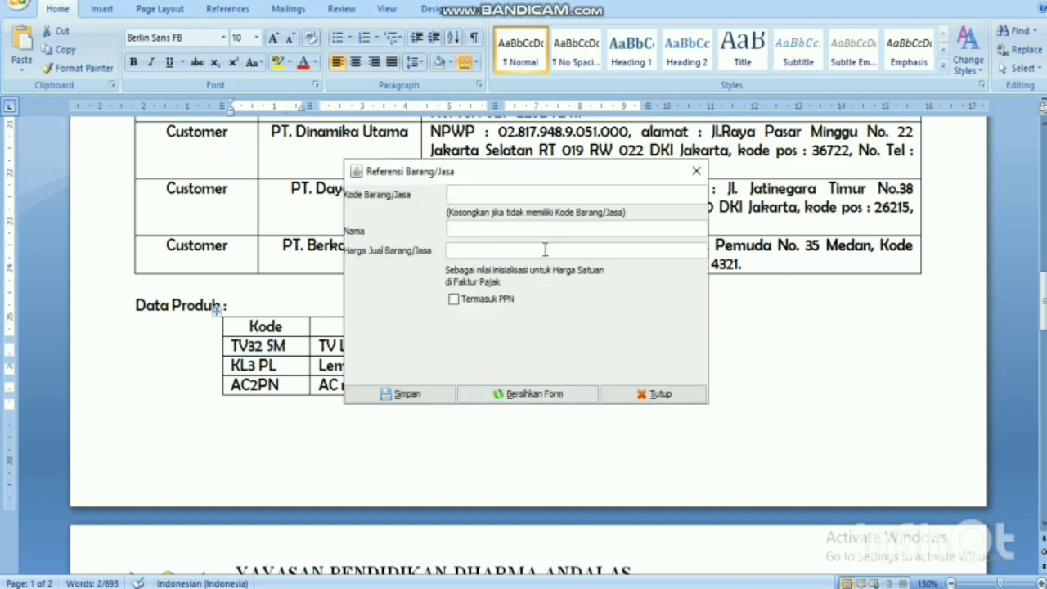
pyautogui.moveTo(540, 174); pyautogui.dragTo(697, 37)
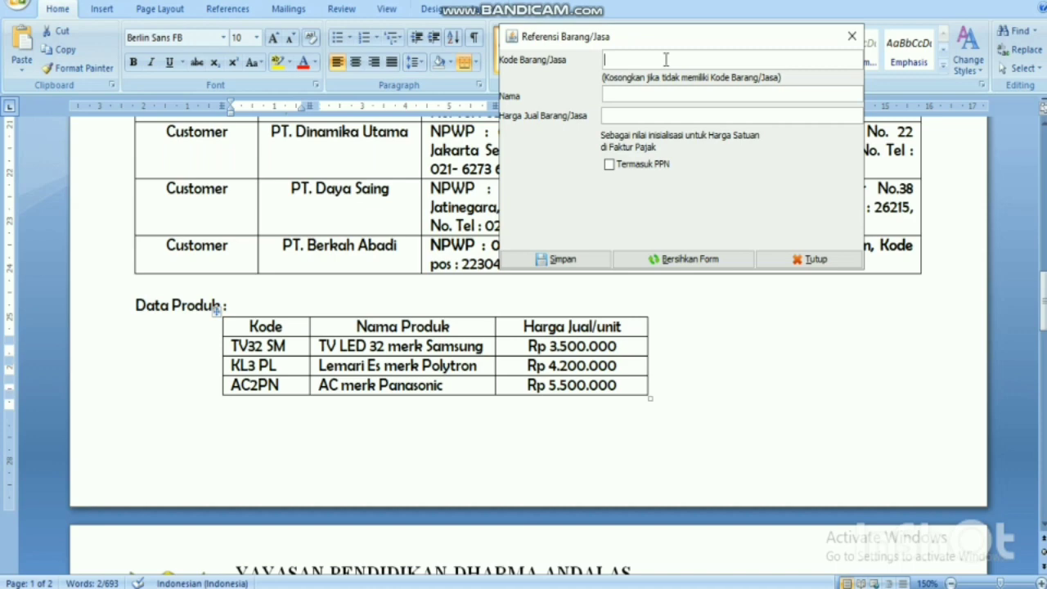
pyautogui.hotkey('ctrl', 'v')
pyautogui.click(667, 94)
pyautogui.write('TV LED 32 Mer')
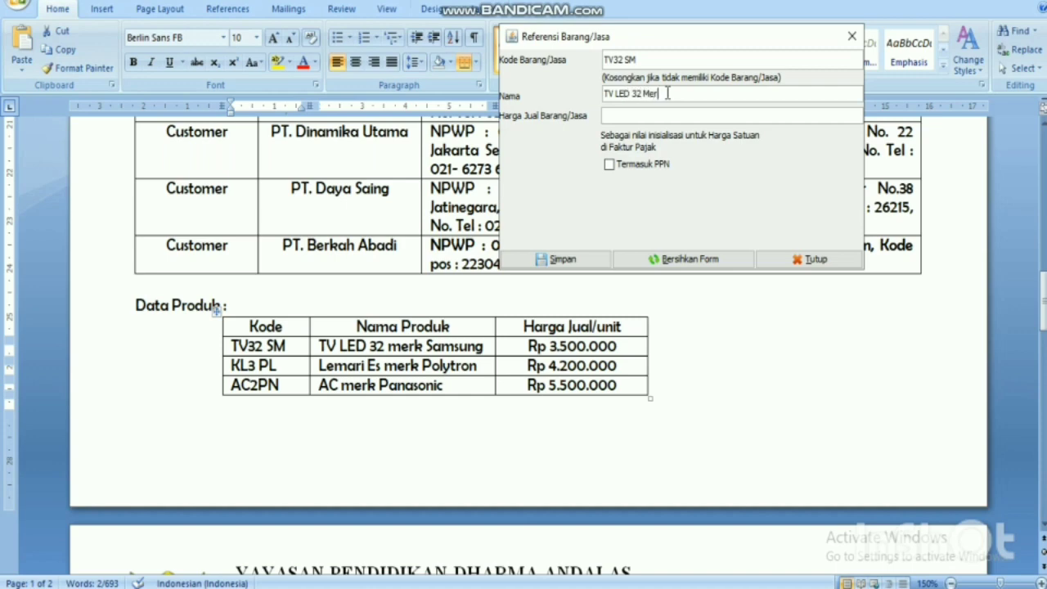
pyautogui.write('k Samsung')
pyautogui.click(655, 118)
pyautogui.write('3500000')
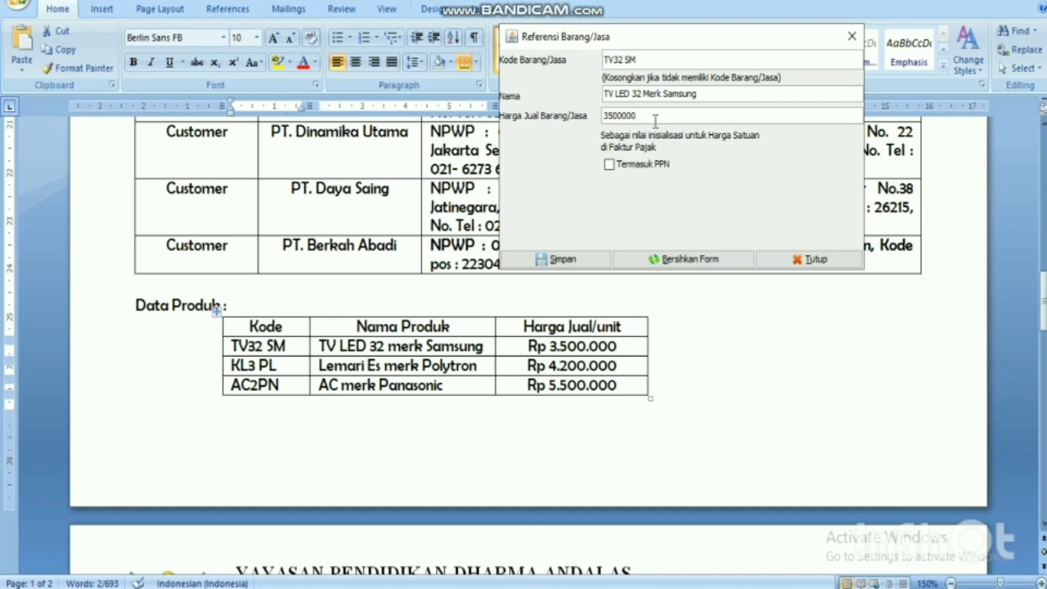
pyautogui.click(704, 95)
pyautogui.click(595, 267)
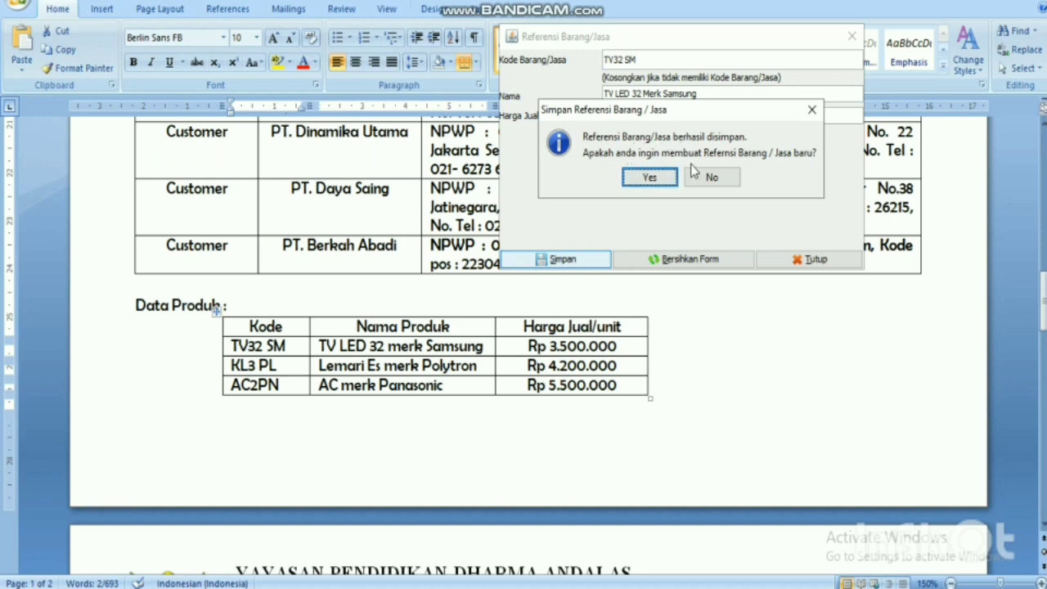
# Add product KL3PL, 'Lemari Es Merk Polytron', priced 4.200.000, and save it.
pyautogui.click(646, 176)
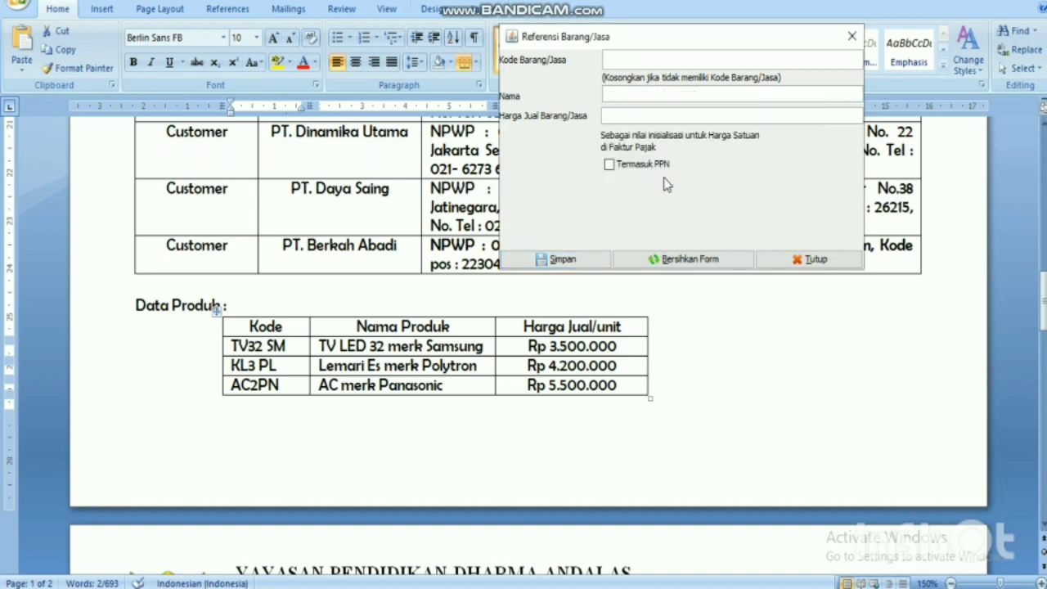
pyautogui.write('KL3PL')
pyautogui.press('Tab')
pyautogui.write('Lemari Es Merk Pol')
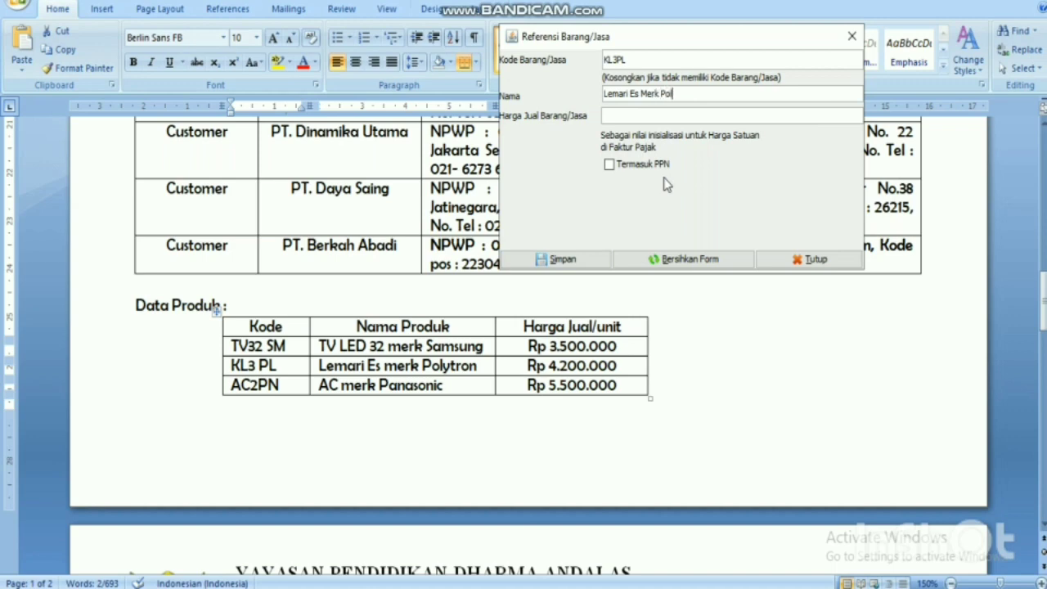
pyautogui.write('ytron')
pyautogui.click(681, 121)
pyautogui.write('42000000')
pyautogui.click(682, 115)
pyautogui.press('BackSpace')
pyautogui.click(702, 97)
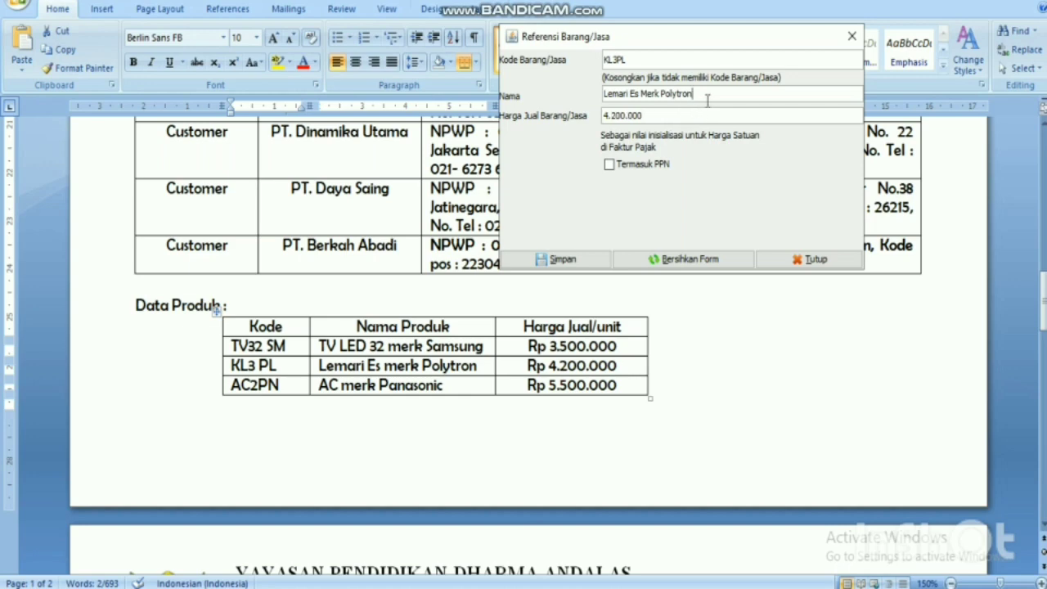
pyautogui.click(574, 268)
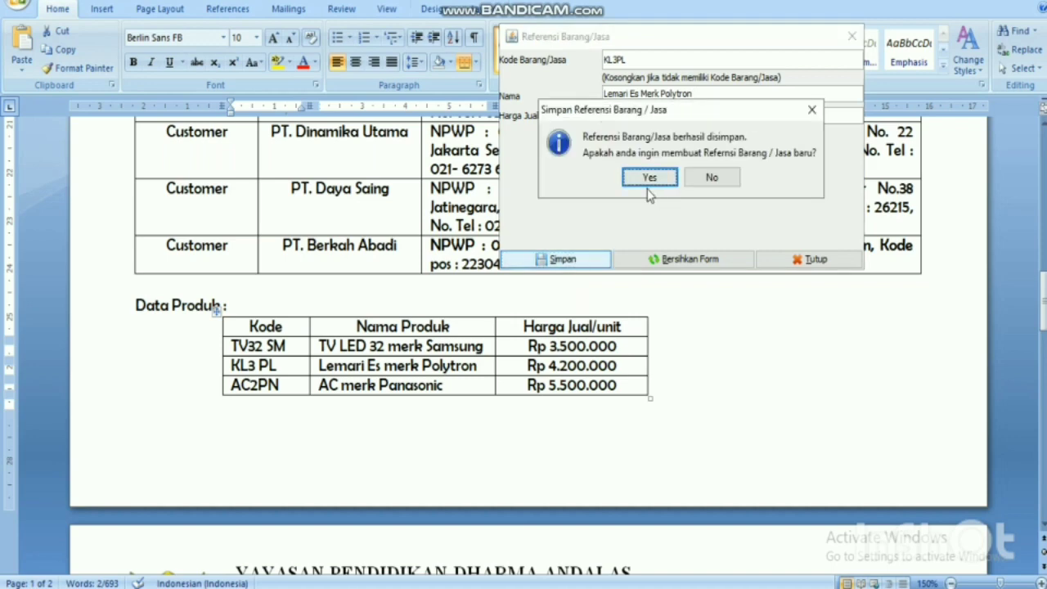
# Add product AC2PN, 'AC Merk Panasonic', priced 5.500.000, and finish adding products.
pyautogui.click(649, 182)
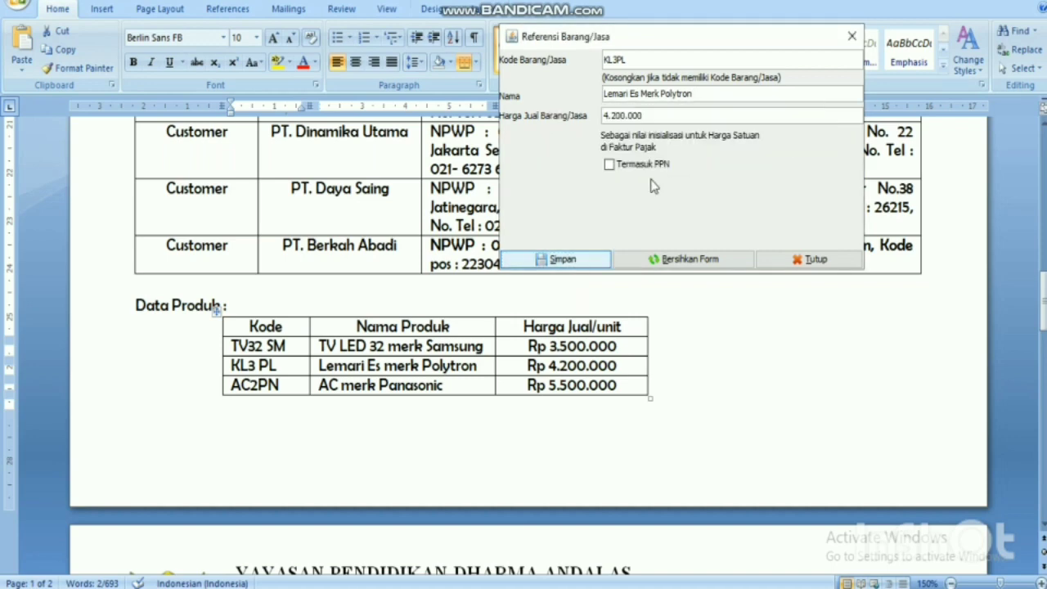
pyautogui.write('A')
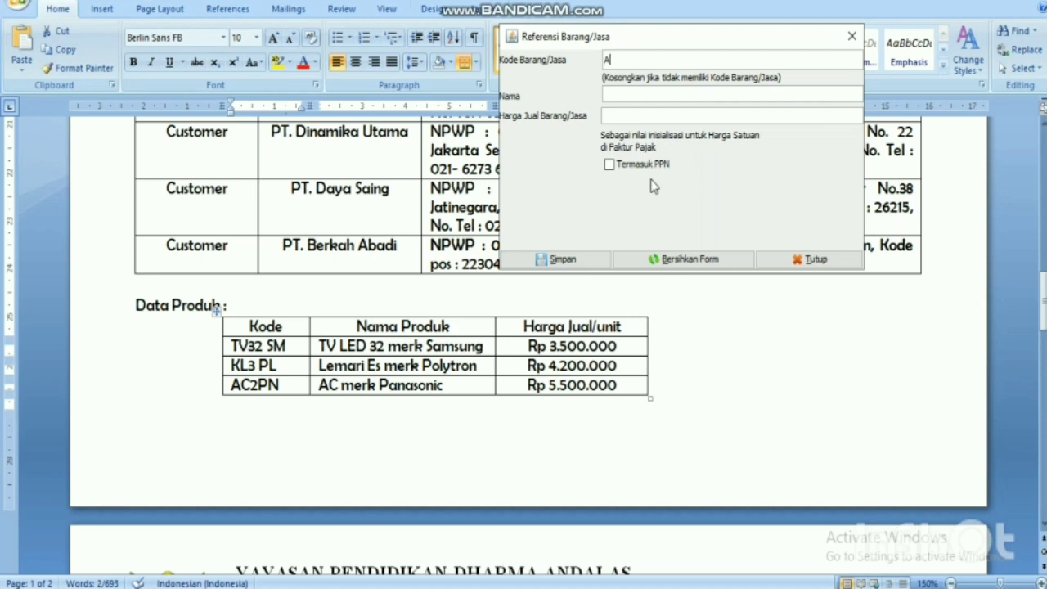
pyautogui.write('C2PN')
pyautogui.write('AC Merk ')
pyautogui.write('Panasoni')
pyautogui.write('c')
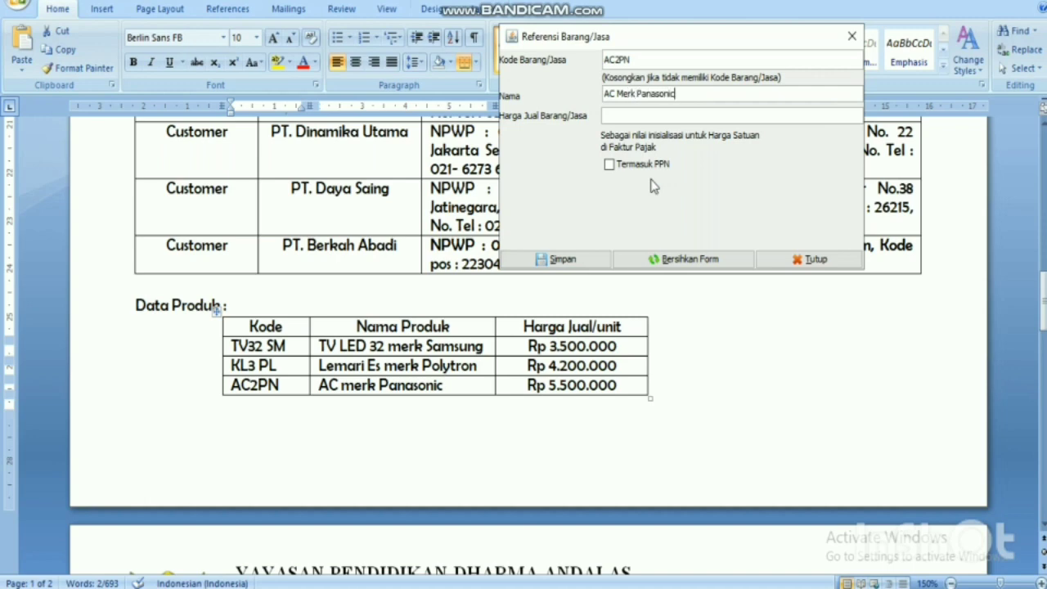
pyautogui.press('Tab')
pyautogui.write('5.500.')
pyautogui.write('00000')
pyautogui.click(703, 94)
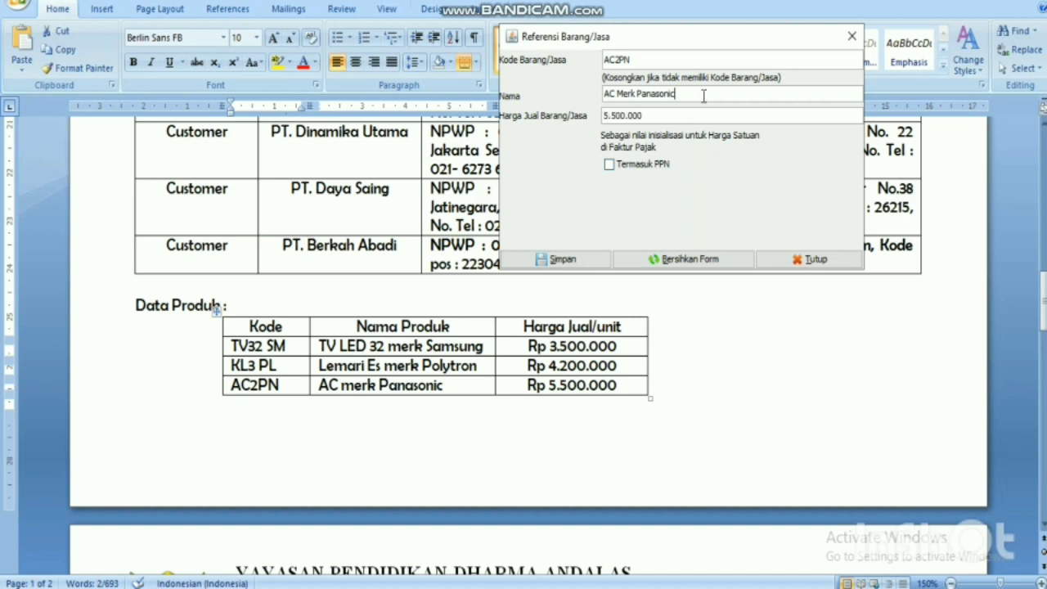
pyautogui.click(572, 262)
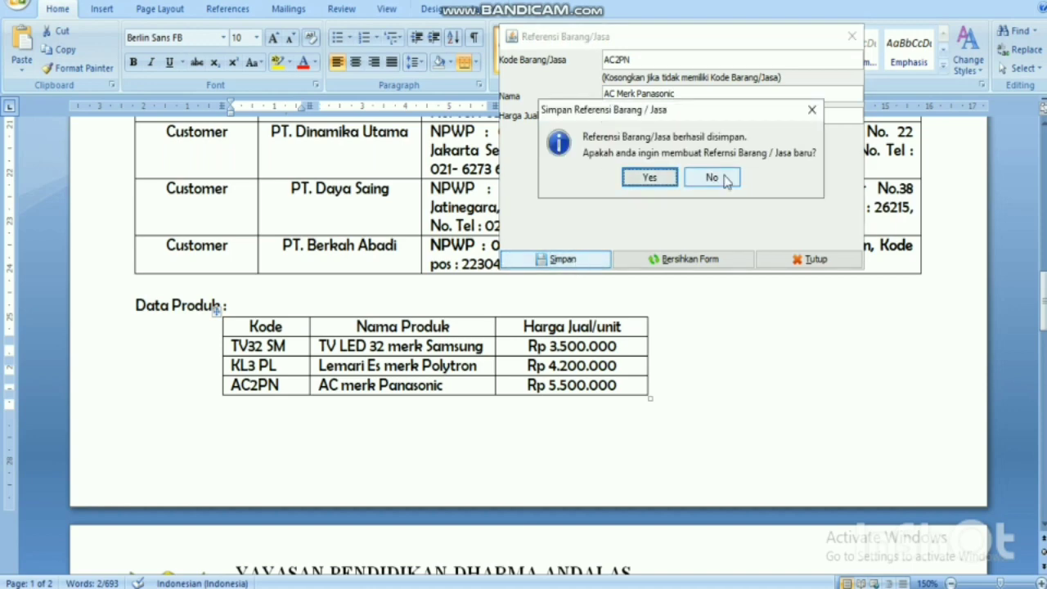
pyautogui.click(724, 179)
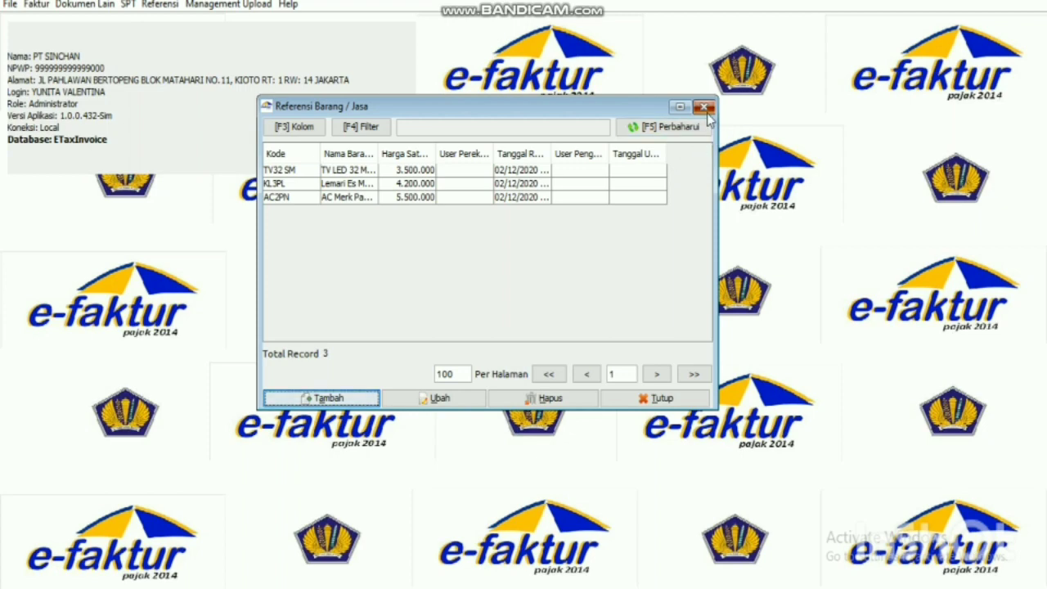
# Close the Barang / Jasa list and scroll Word to the customer and Data Produk tables.
pyautogui.click(703, 107)
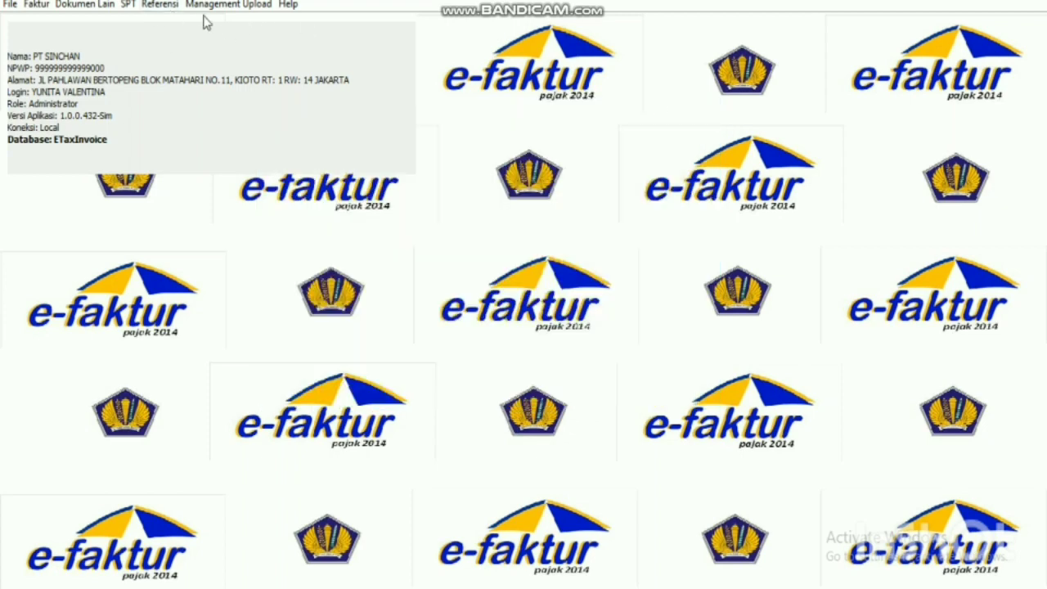
pyautogui.click(159, 5)
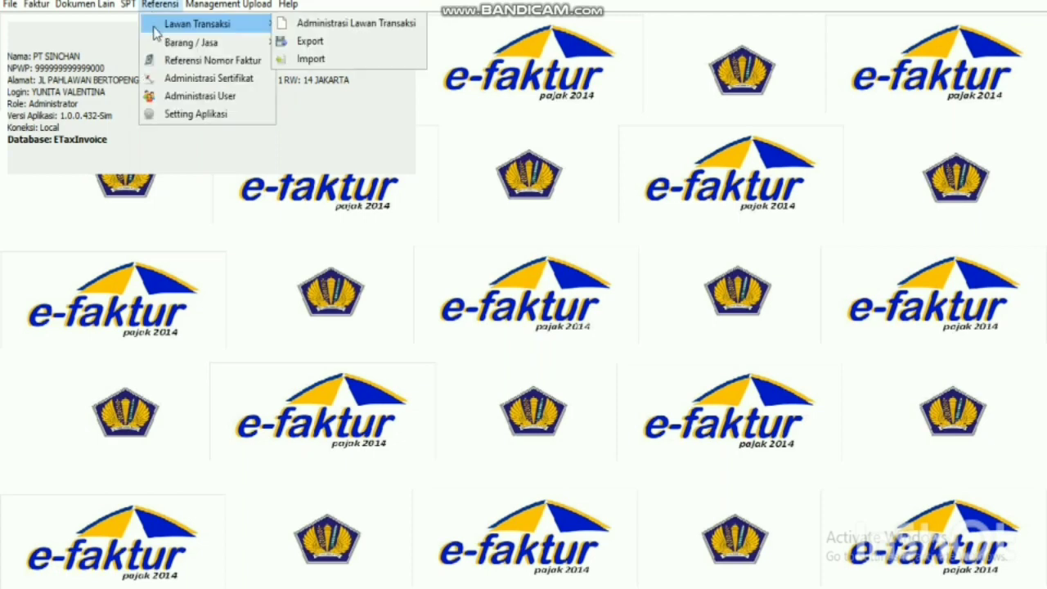
pyautogui.moveTo(160, 45)
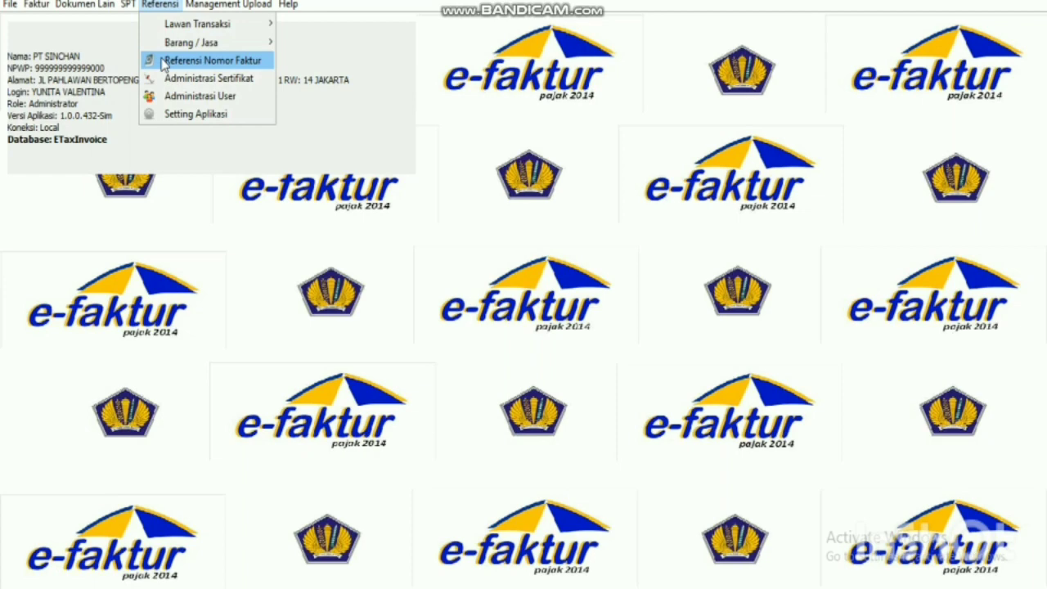
pyautogui.click(163, 61)
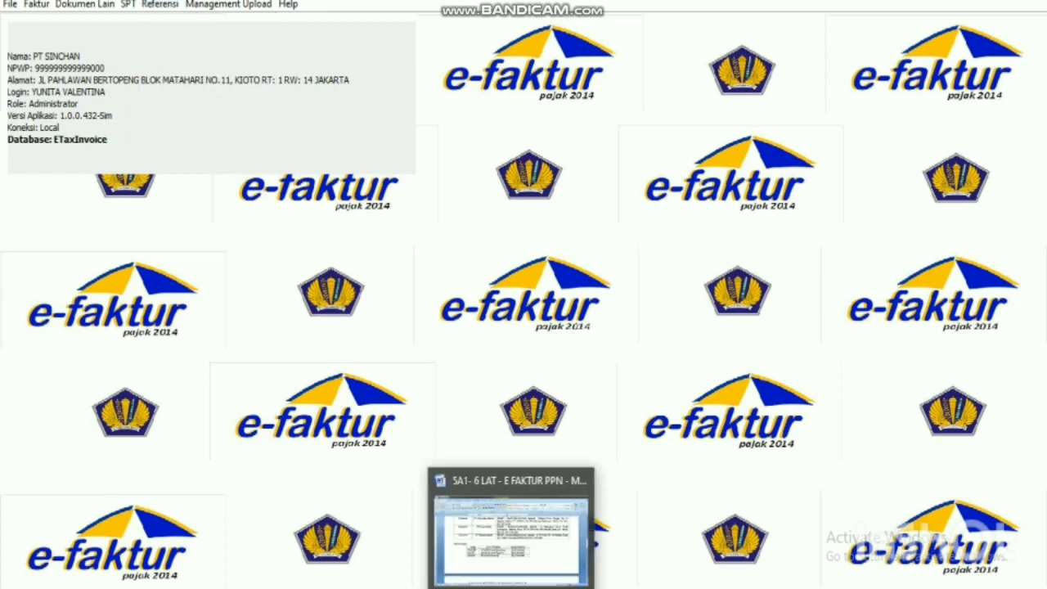
pyautogui.click(510, 526)
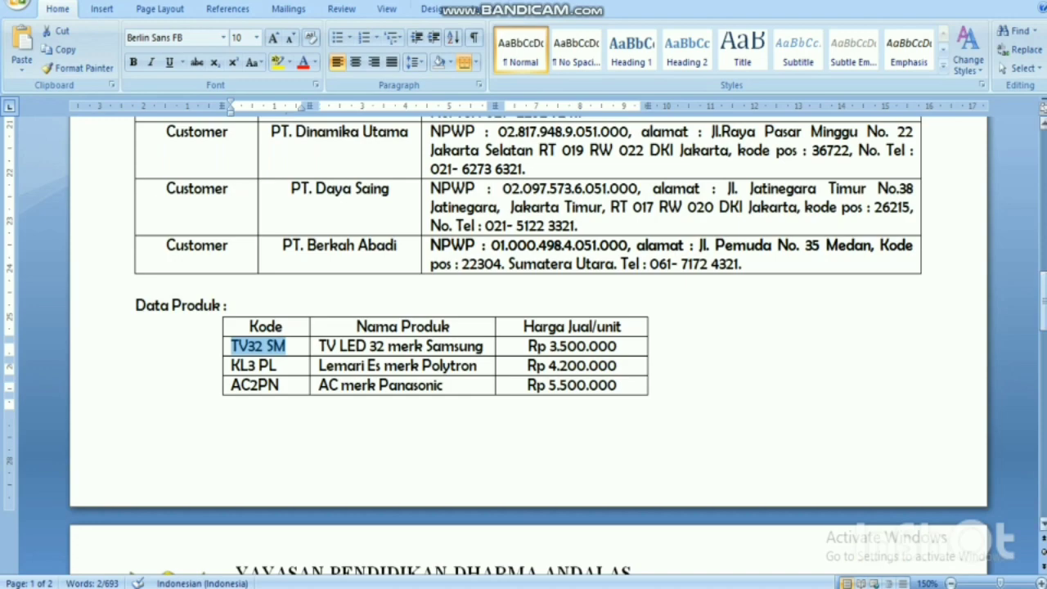
pyautogui.moveTo(1042, 282); pyautogui.dragTo(1043, 391)
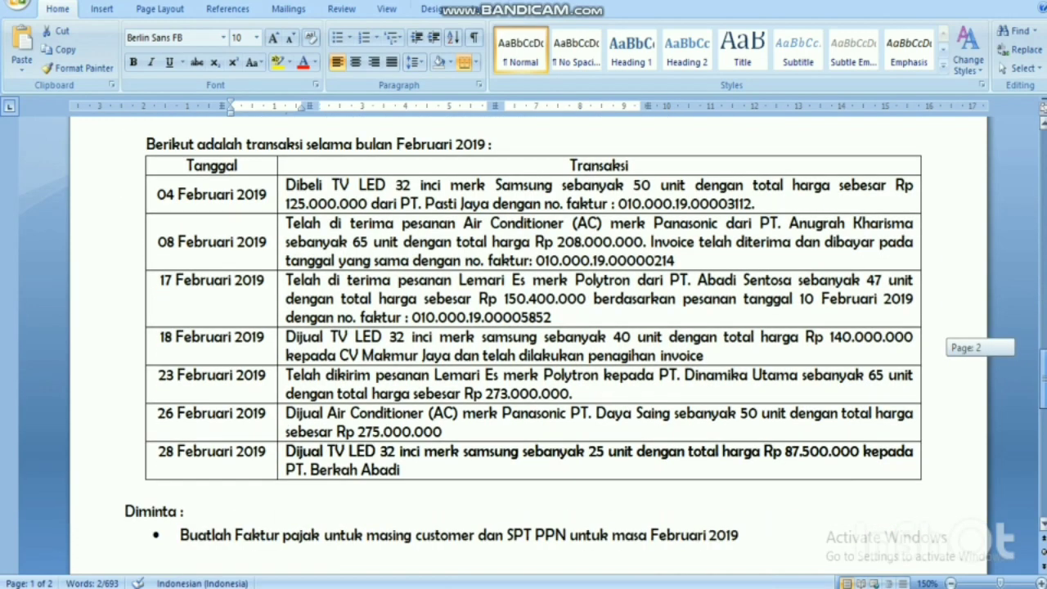
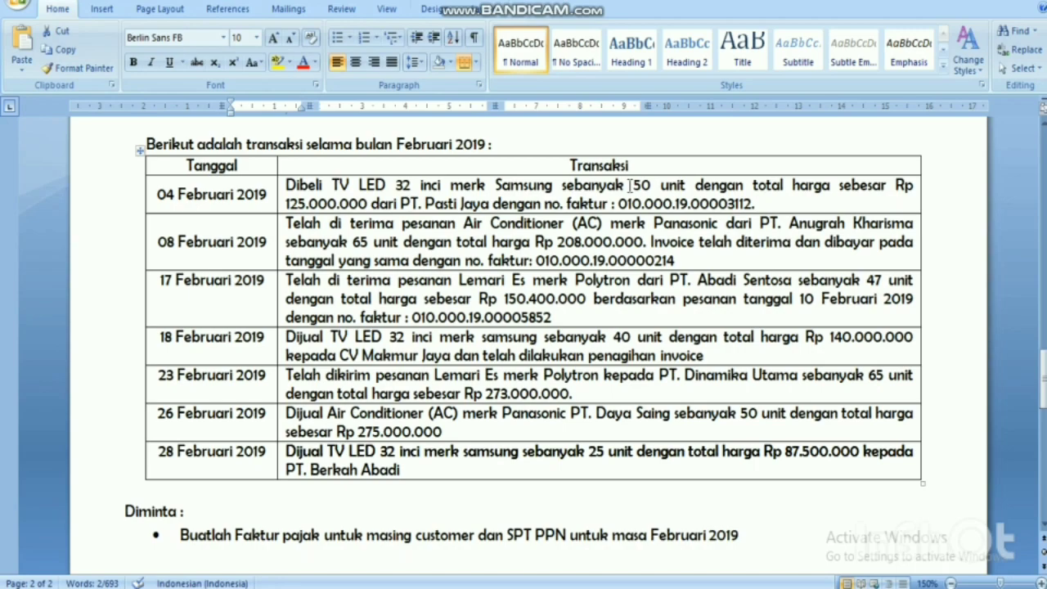
# Open Faktur > Pajak Masukan > Administrasi Faktur in e-Faktur and start a new Rekam Faktur entry.
pyautogui.click(587, 507)
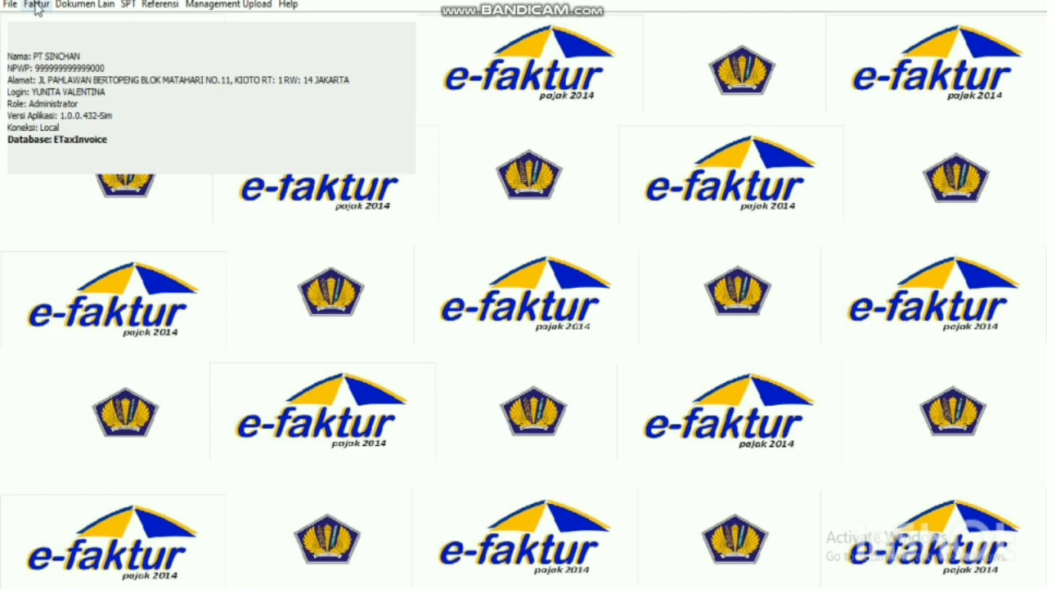
pyautogui.click(37, 5)
pyautogui.moveTo(49, 45)
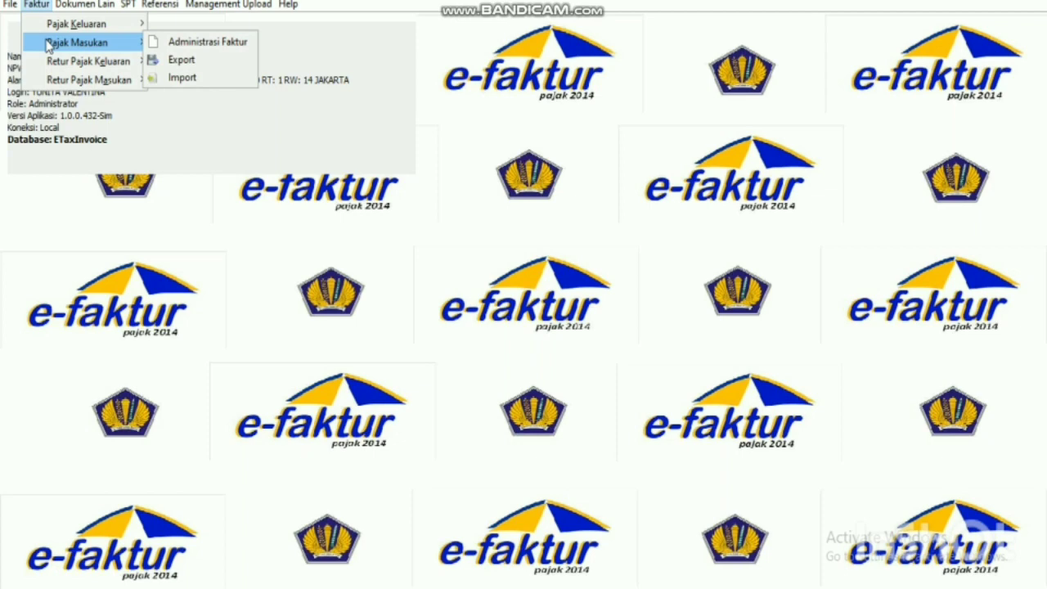
pyautogui.click(199, 43)
pyautogui.moveTo(440, 19); pyautogui.dragTo(642, 82)
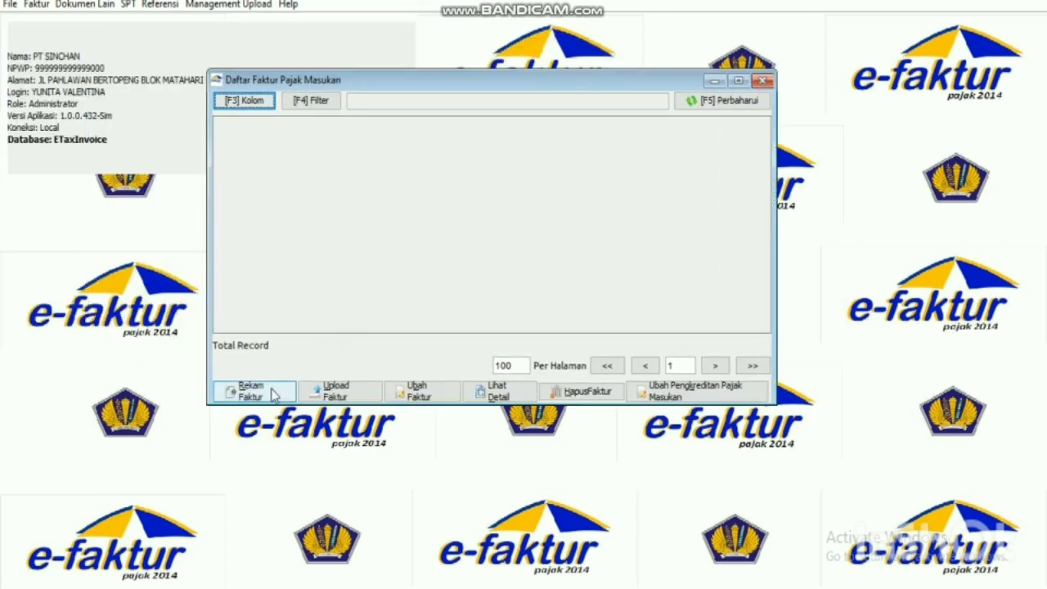
pyautogui.click(273, 393)
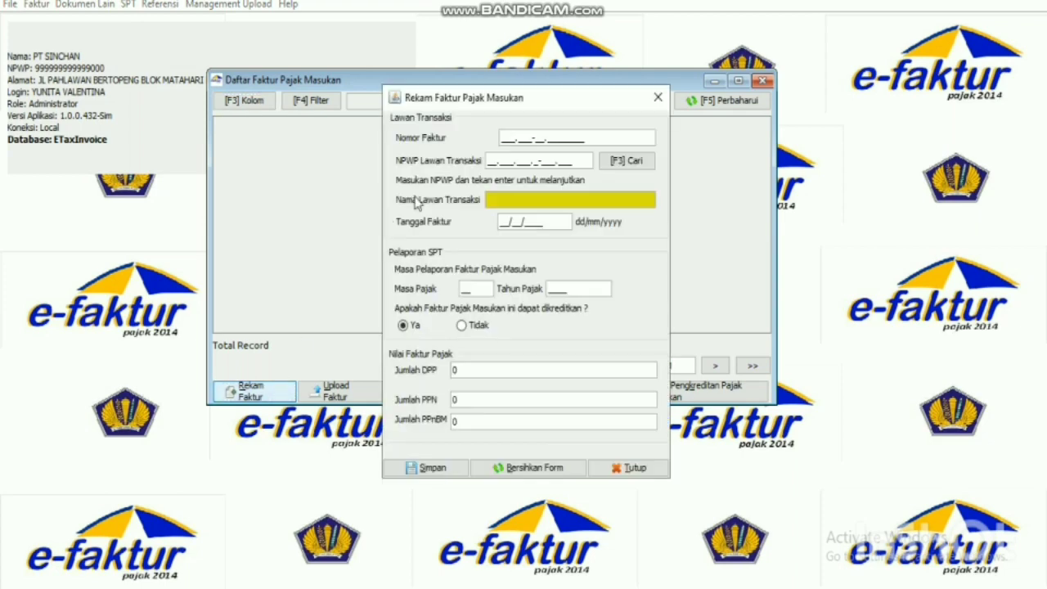
# Enter invoice number 010.000-19.00003112 from the 4 February transaction.
pyautogui.hotkey('alt', 'Tab')
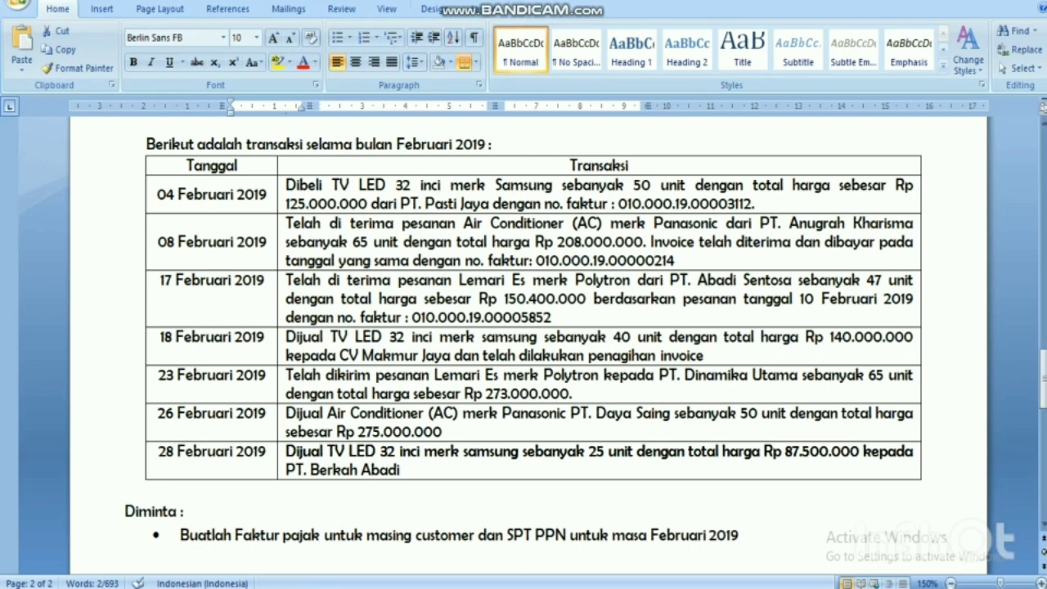
pyautogui.hotkey('alt', 'Tab')
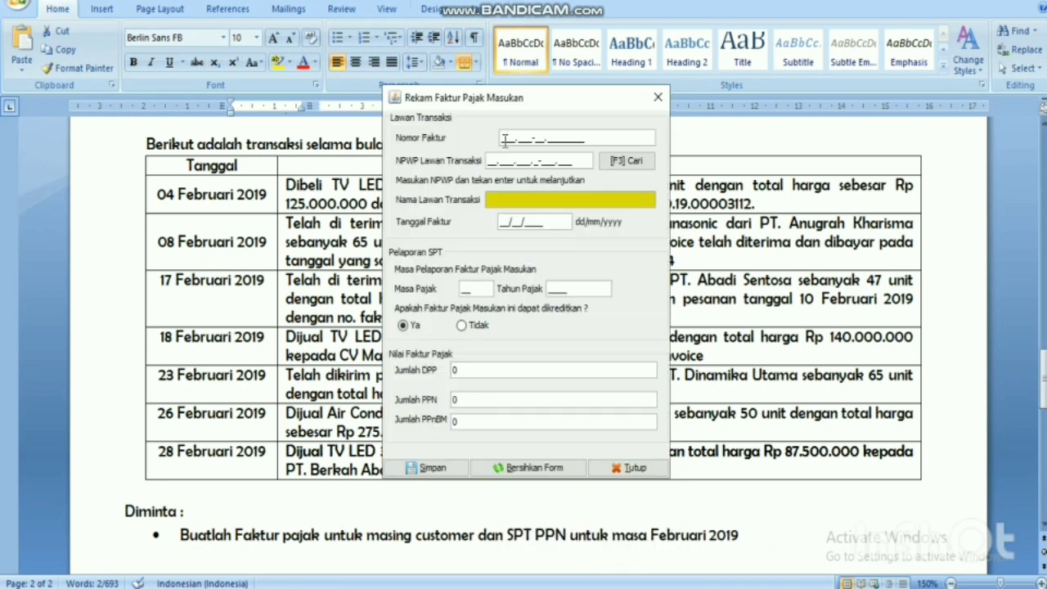
pyautogui.write('010.')
pyautogui.moveTo(544, 99); pyautogui.dragTo(239, 155)
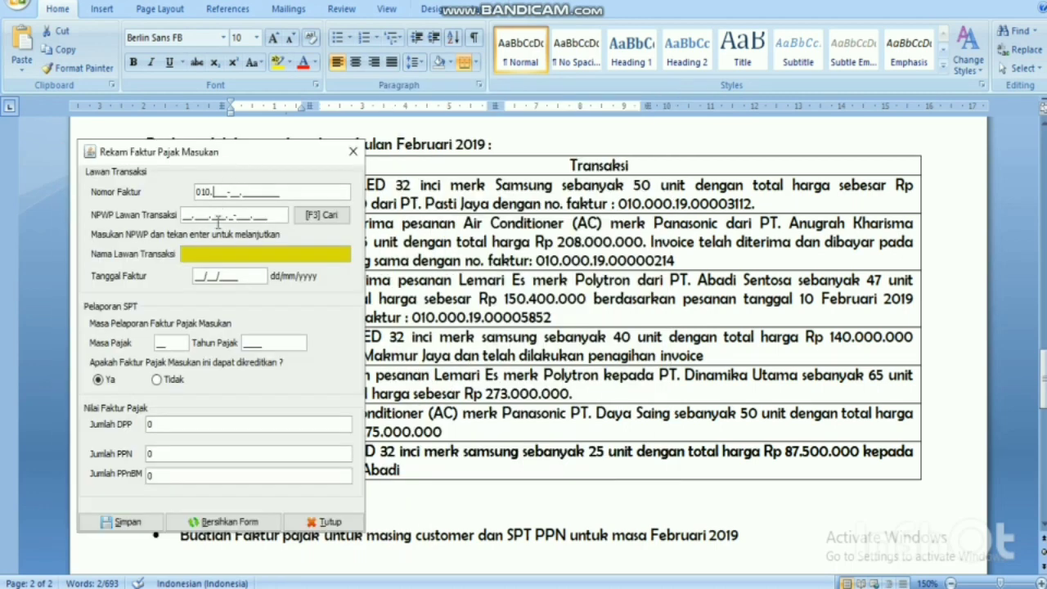
pyautogui.write('000-19.00003112')
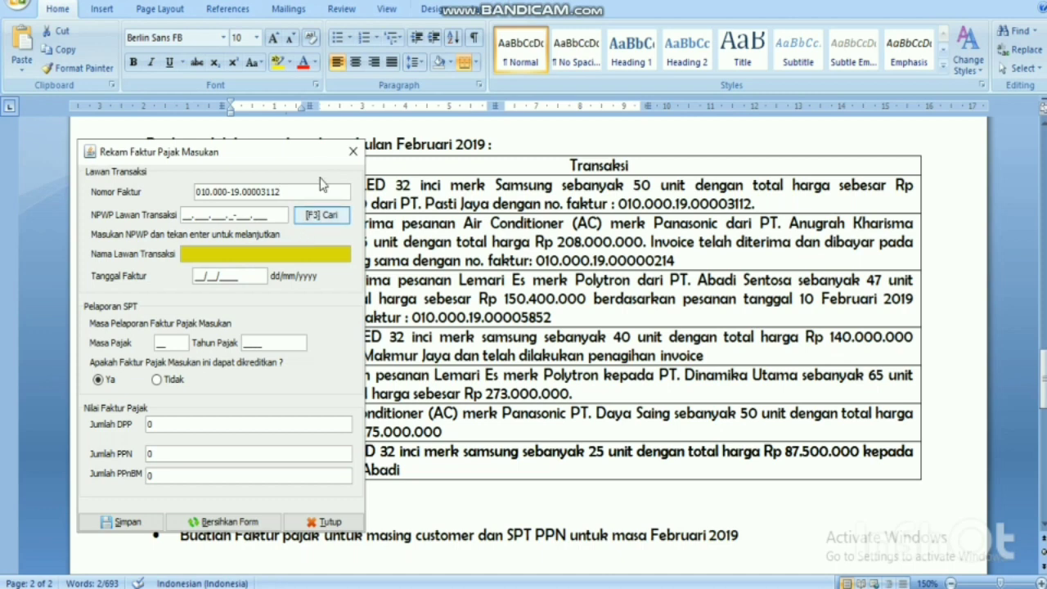
# Search counterparties by Nama and choose PT.PASTI JAYA as the seller.
pyautogui.click(343, 217)
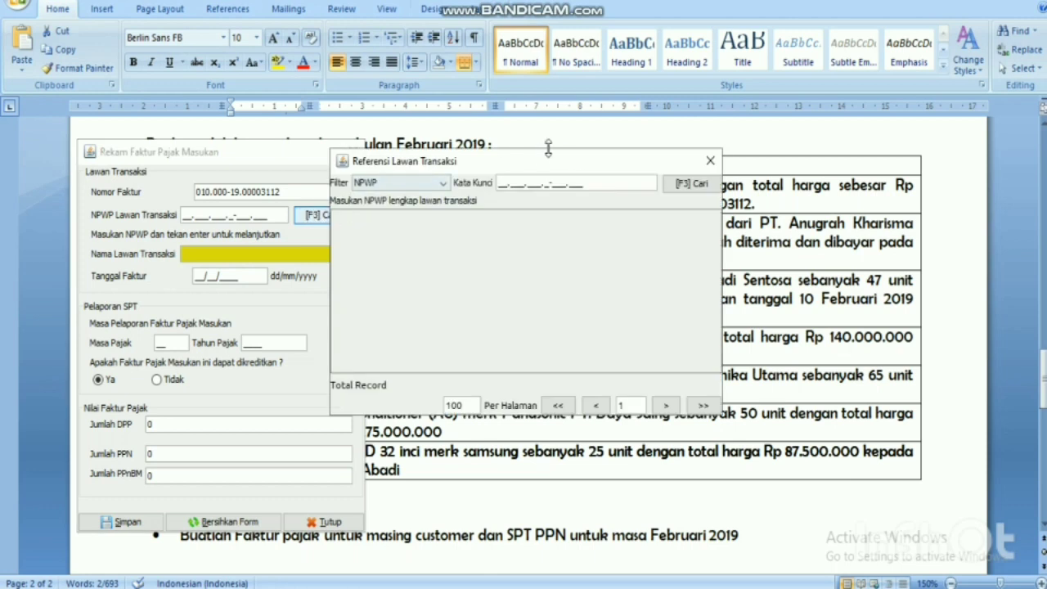
pyautogui.click(710, 161)
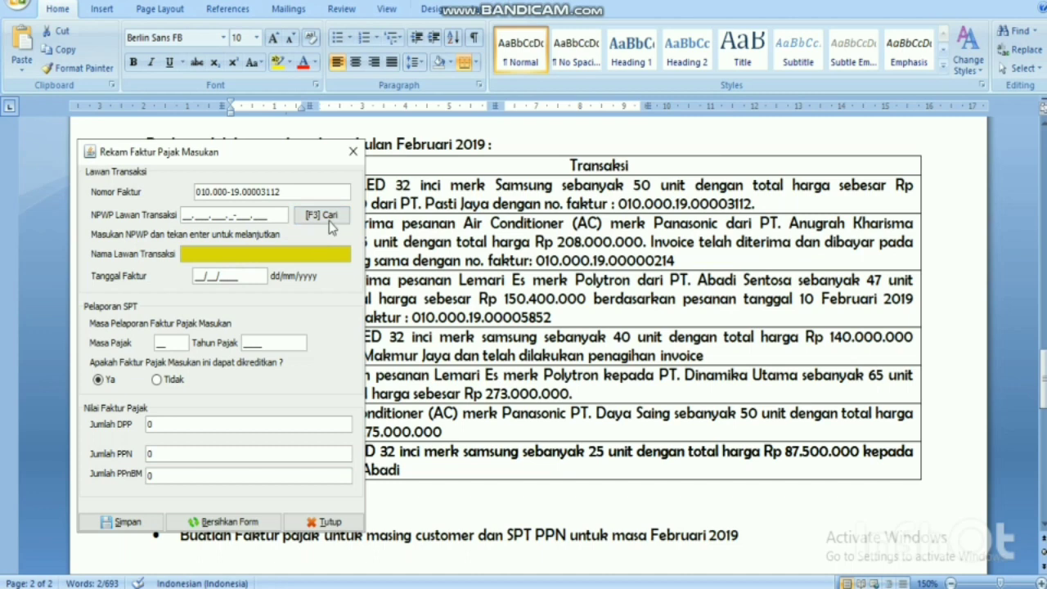
pyautogui.click(321, 215)
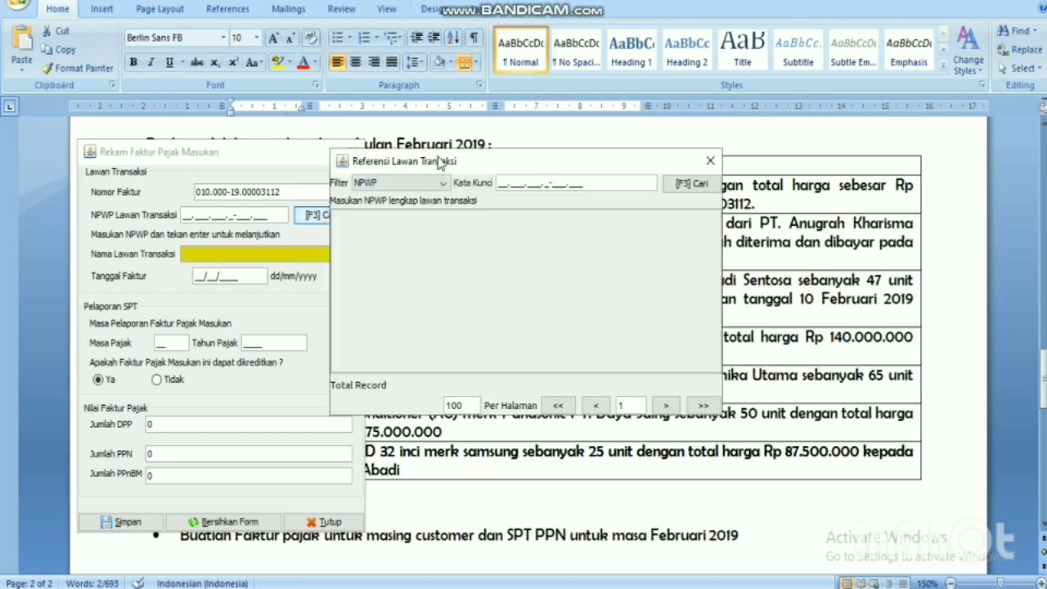
pyautogui.moveTo(448, 161); pyautogui.dragTo(544, 243)
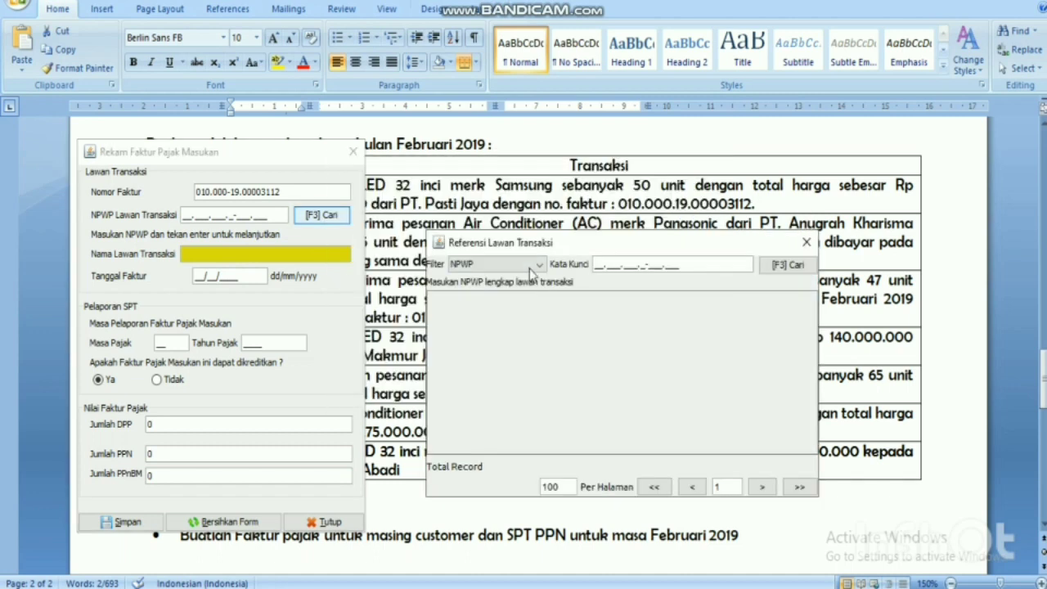
pyautogui.click(535, 266)
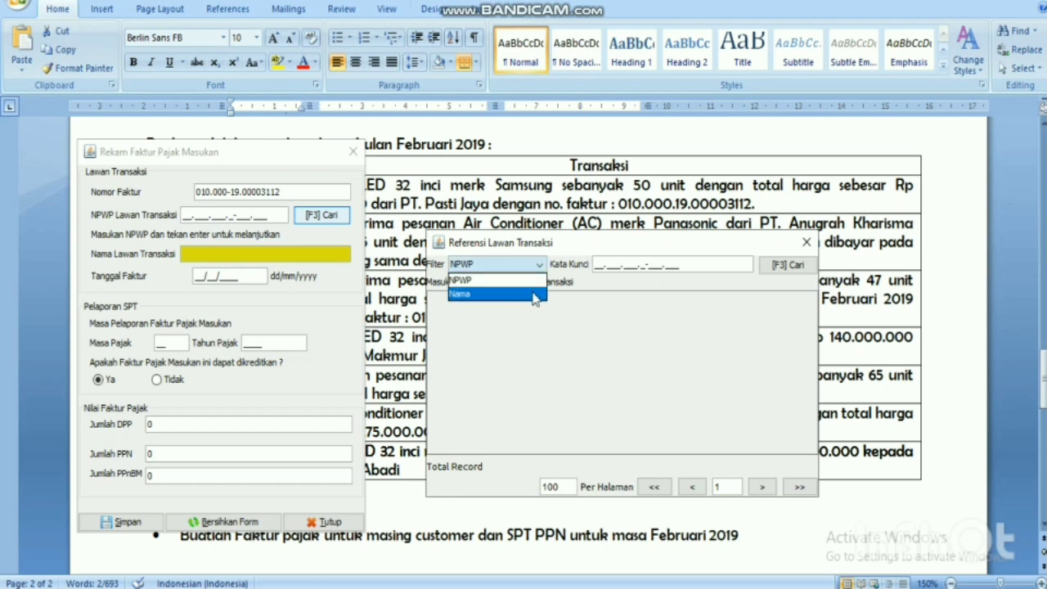
pyautogui.click(533, 294)
pyautogui.click(787, 267)
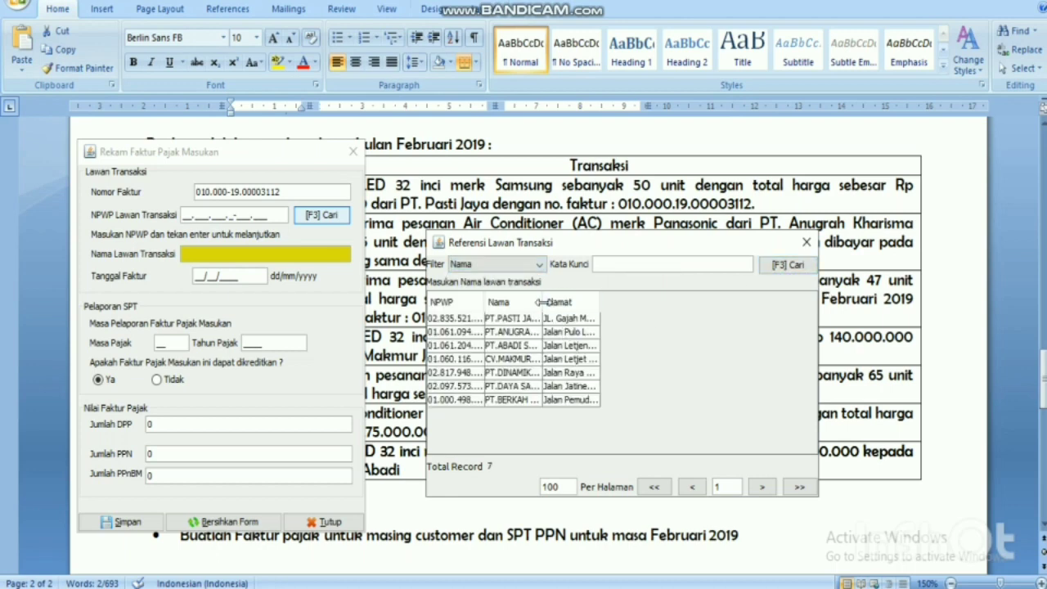
pyautogui.moveTo(542, 302); pyautogui.dragTo(611, 302)
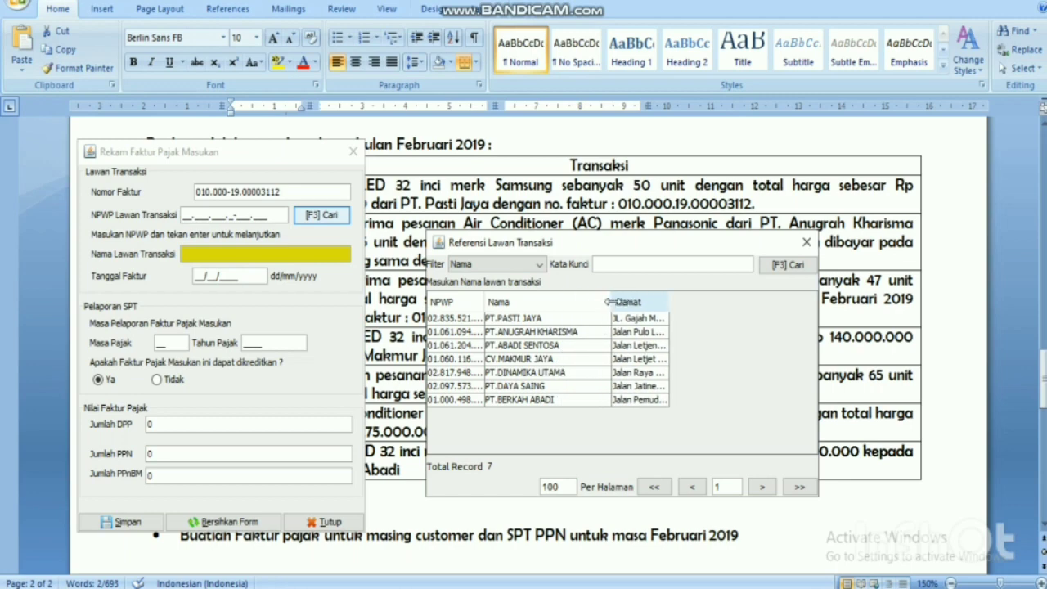
pyautogui.doubleClick(564, 318)
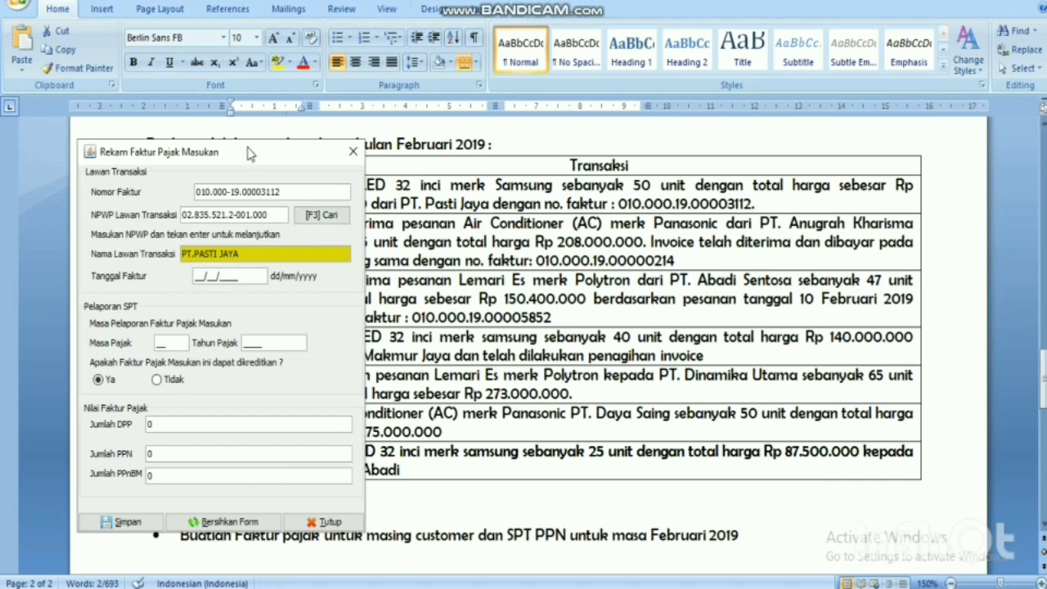
# Enter invoice date 04/02/2019 and DPP 125000000 so PPN 12.500.000 is calculated.
pyautogui.moveTo(250, 153); pyautogui.dragTo(717, 227)
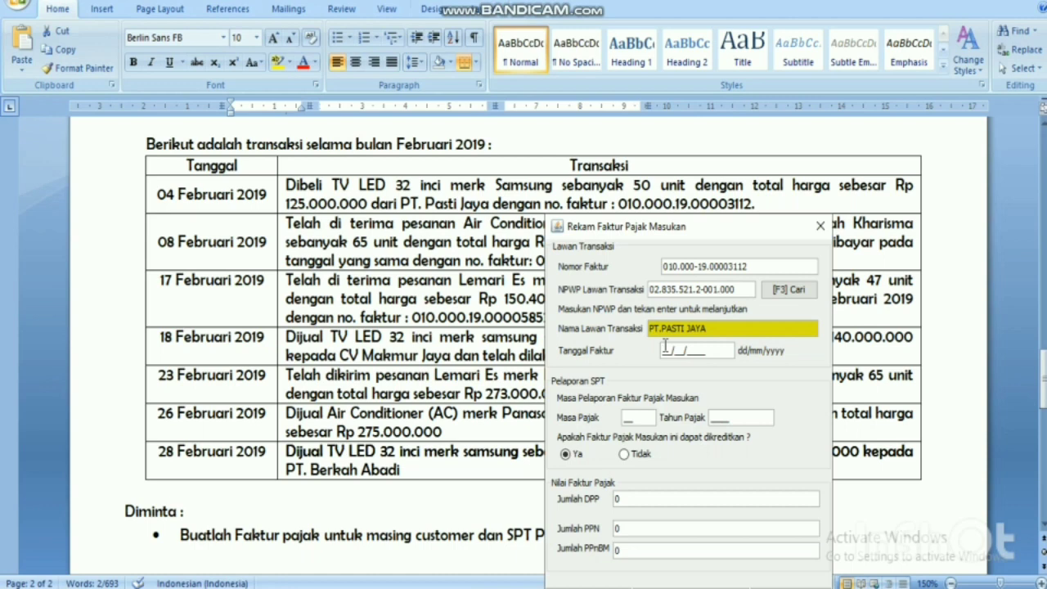
pyautogui.write('04/02/2019')
pyautogui.click(658, 496)
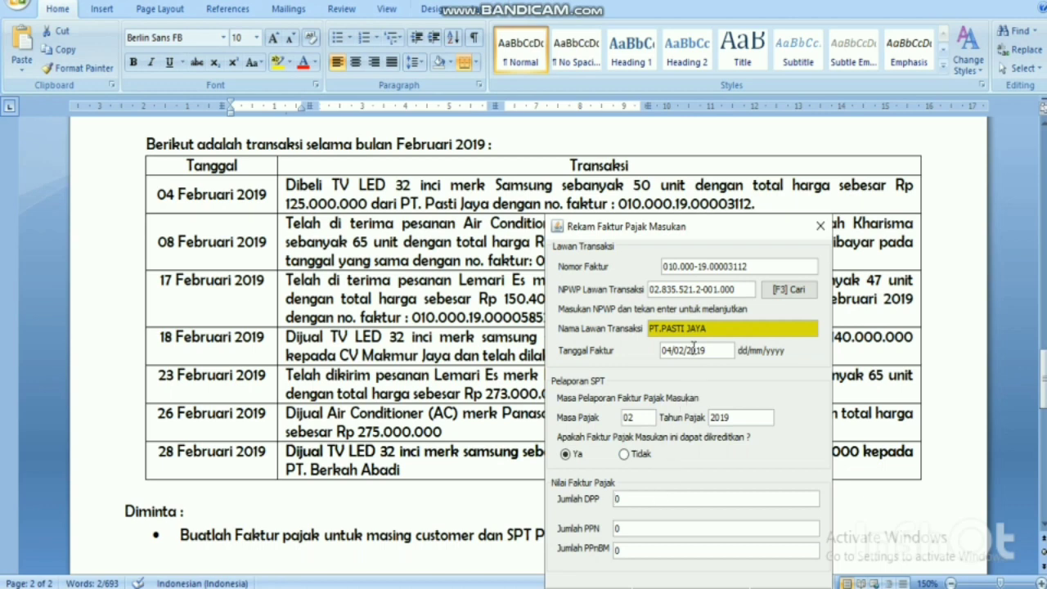
pyautogui.press('BackSpace')
pyautogui.write('125000000')
pyautogui.click(720, 535)
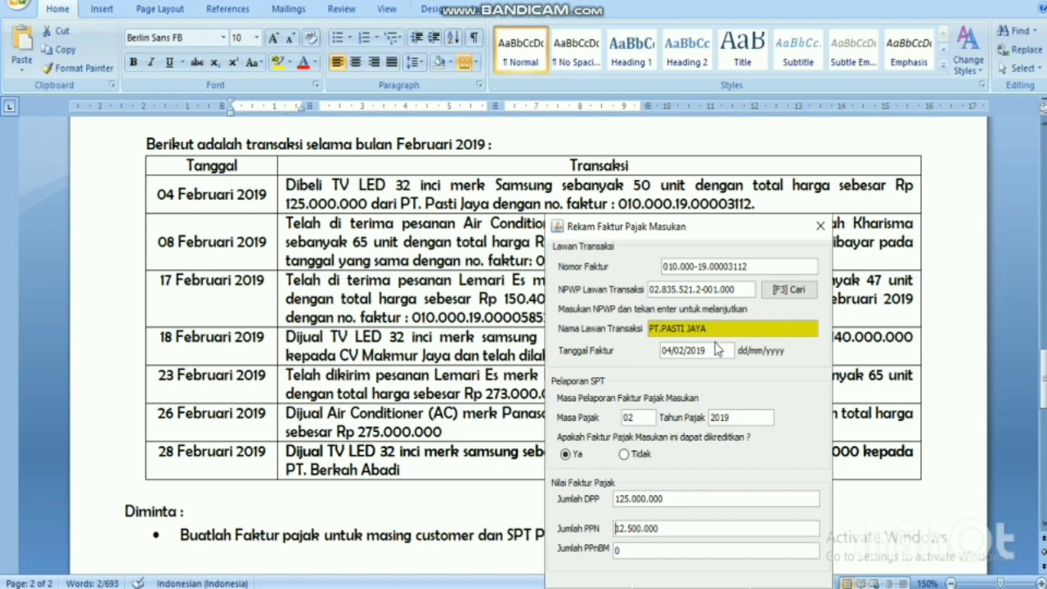
# Save the invoice, decline a new one, and minimise the Daftar Faktur list.
pyautogui.moveTo(730, 242); pyautogui.dragTo(747, 173)
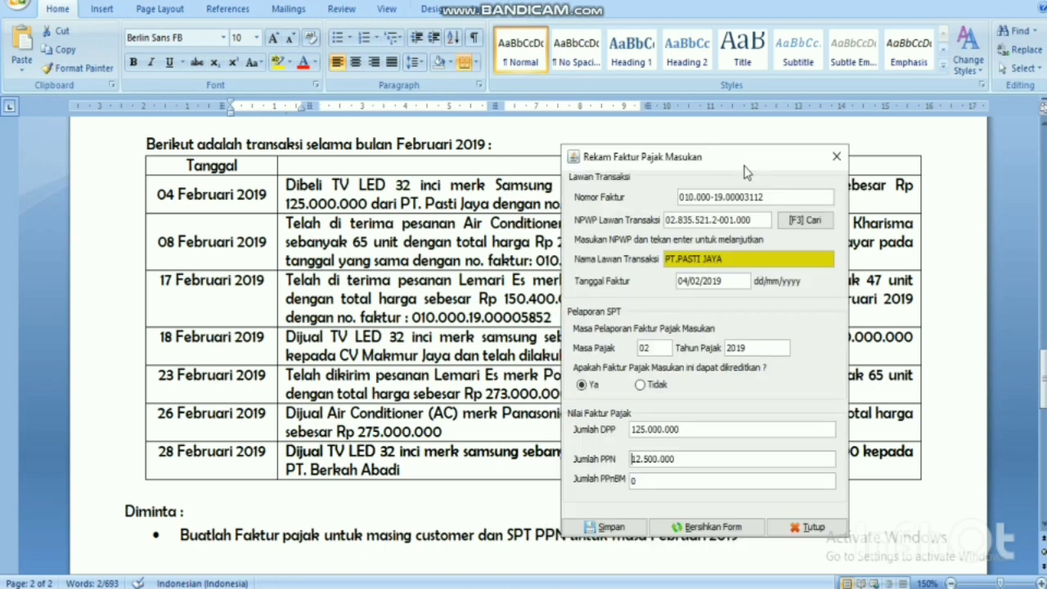
pyautogui.click(634, 530)
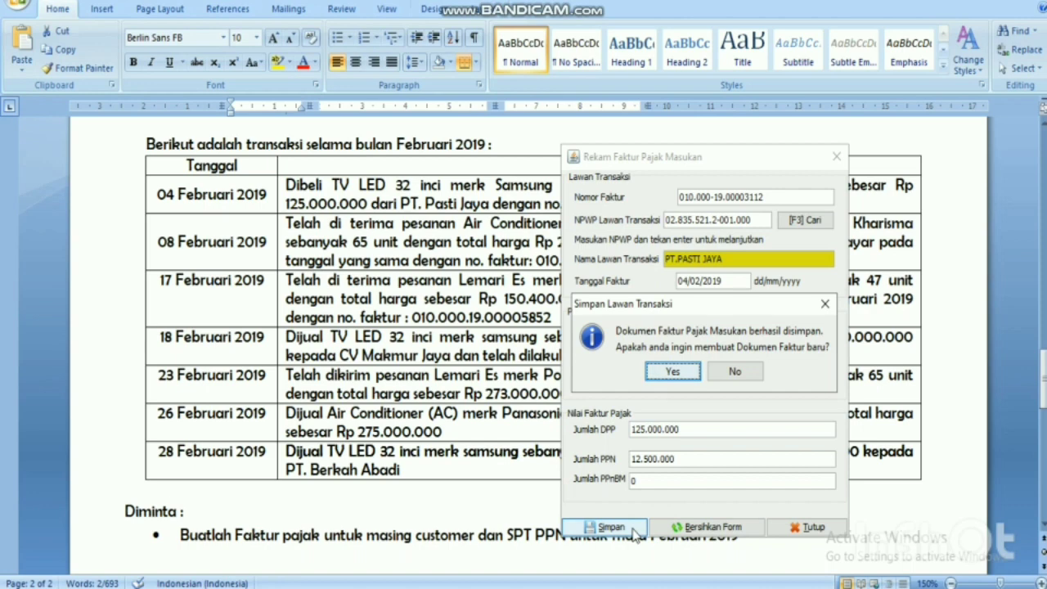
pyautogui.click(735, 372)
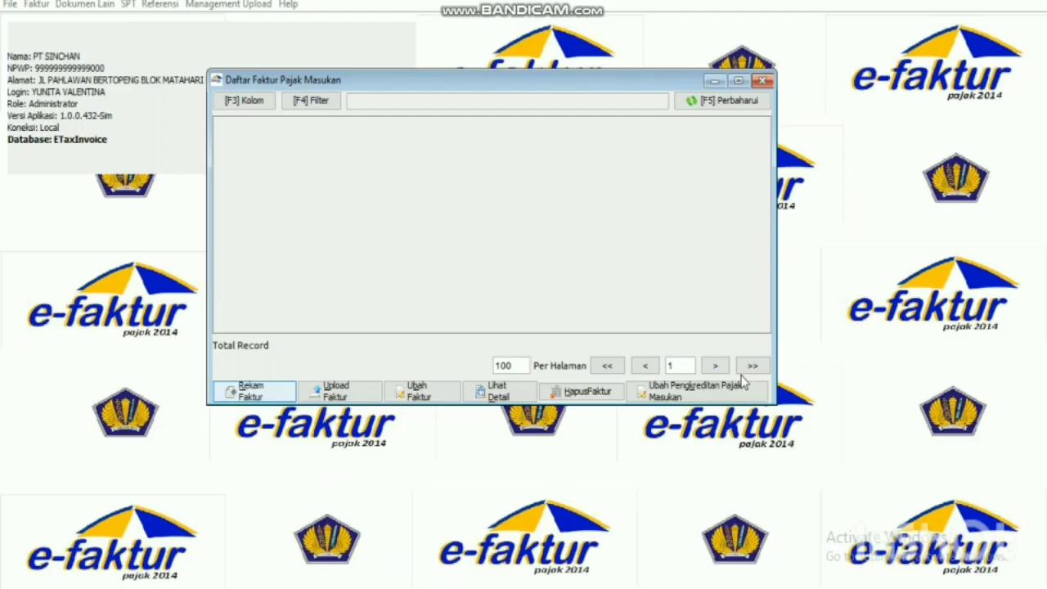
pyautogui.click(713, 81)
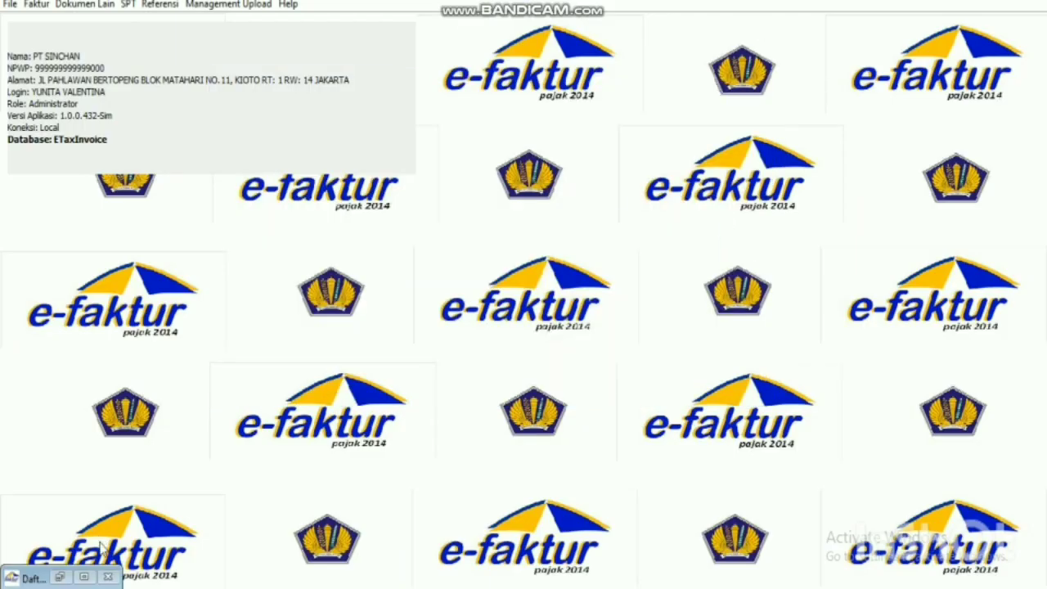
# Reopen the Pajak Masukan Administrasi Faktur list and start a second Rekam Faktur form.
pyautogui.click(107, 576)
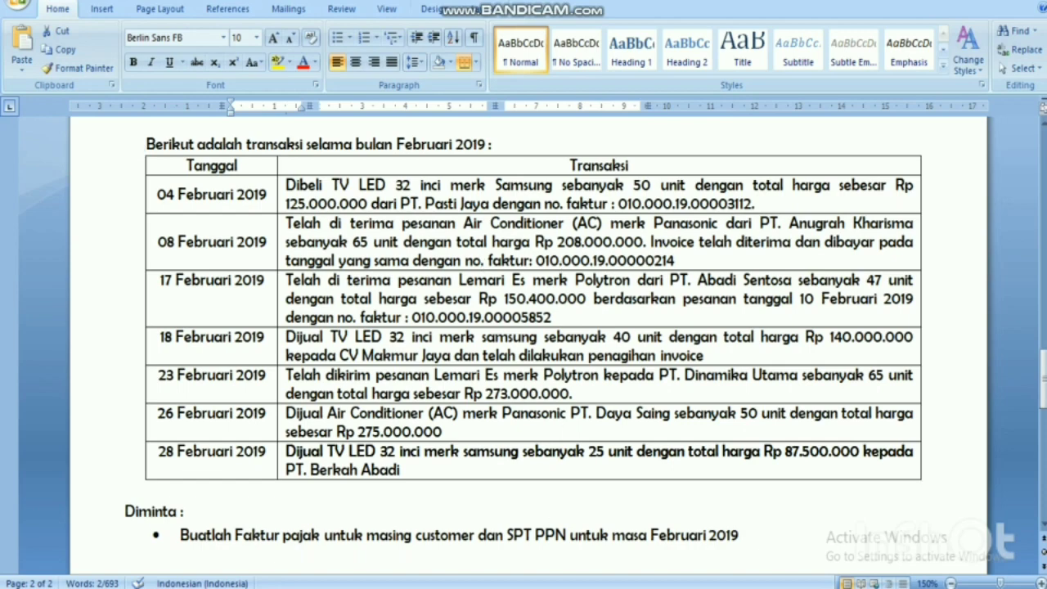
pyautogui.click(585, 499)
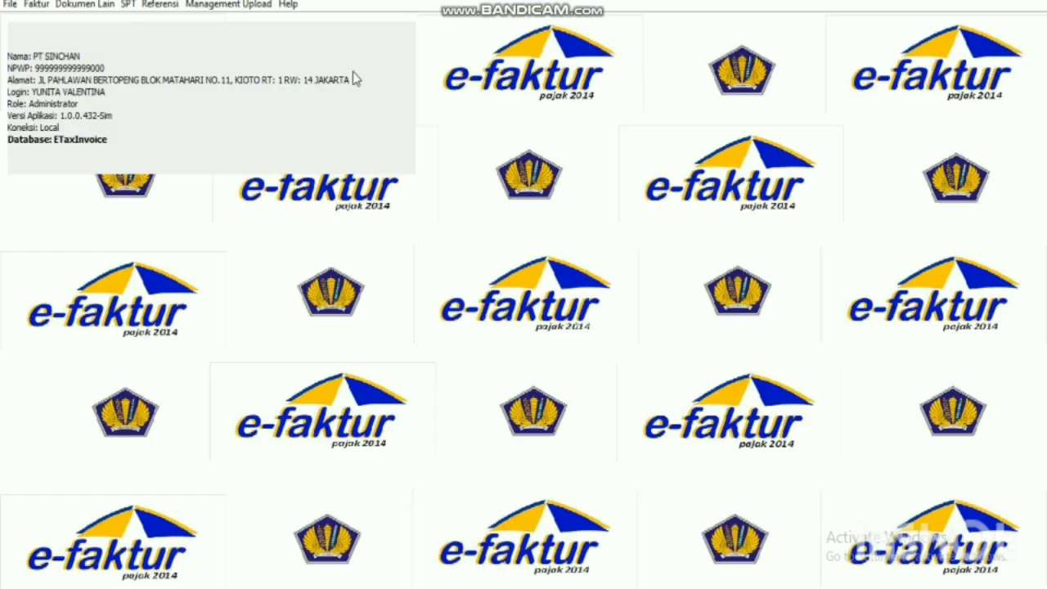
pyautogui.click(36, 4)
pyautogui.moveTo(78, 42)
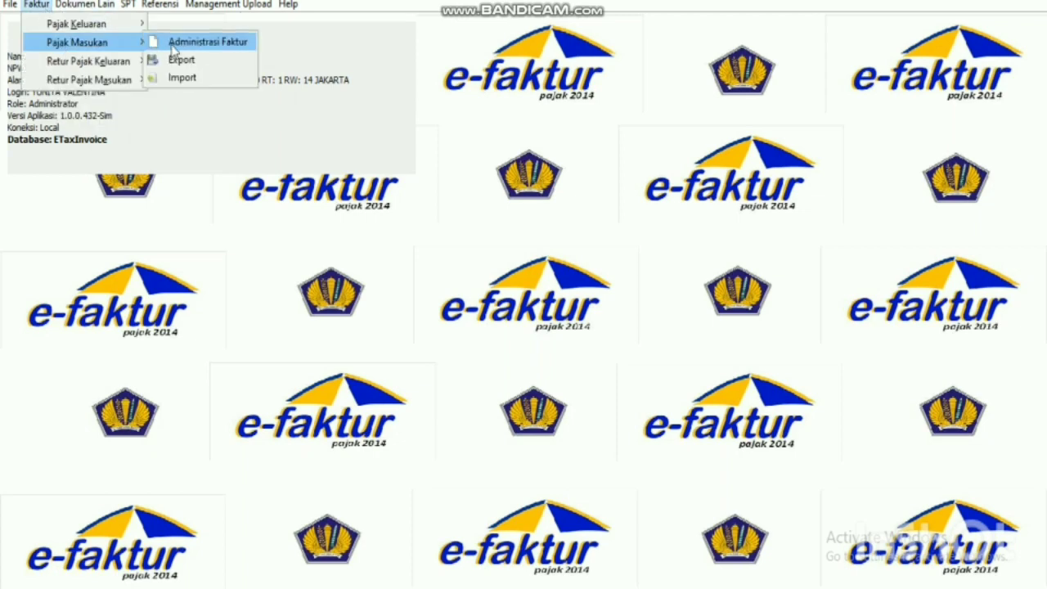
pyautogui.click(204, 42)
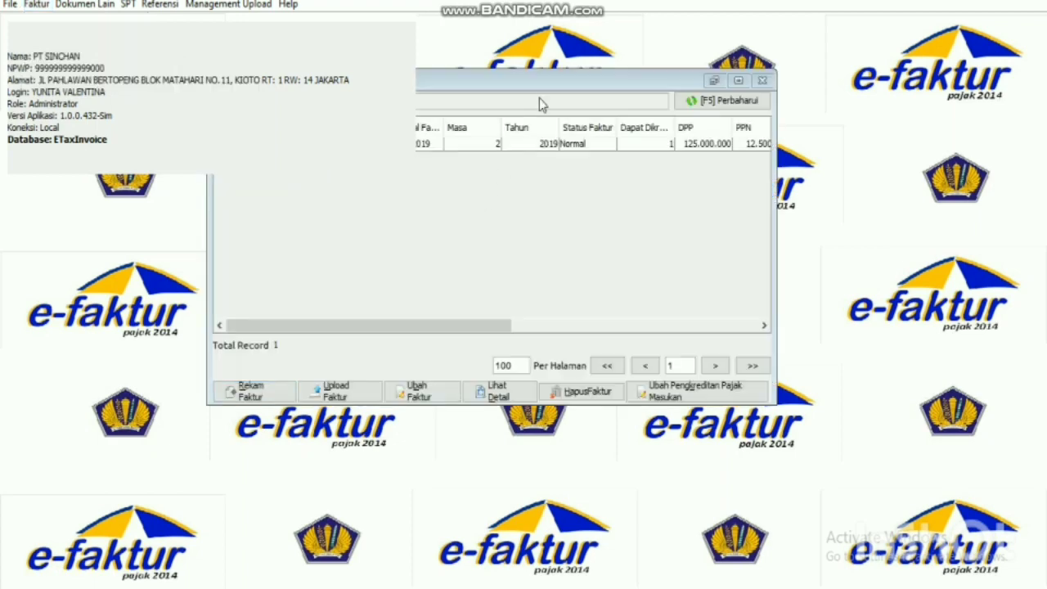
pyautogui.click(287, 395)
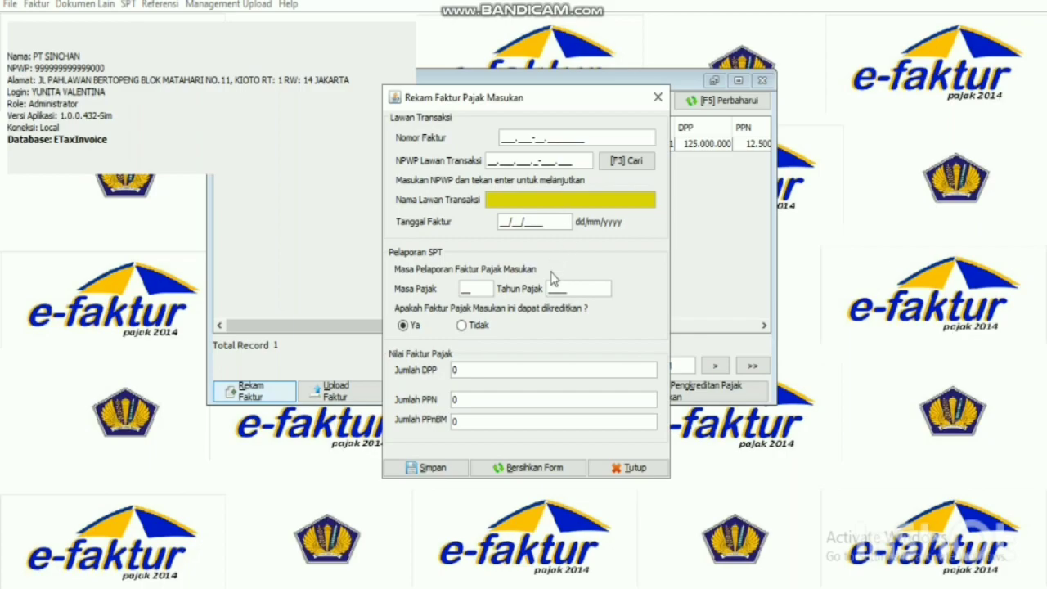
pyautogui.hotkey('alt', 'Tab')
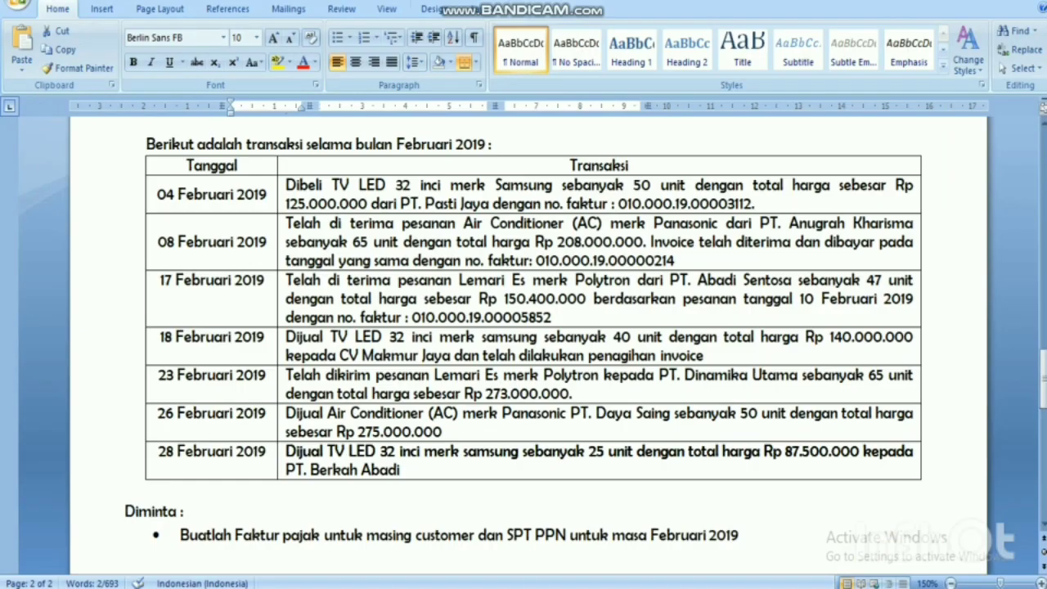
pyautogui.hotkey('alt', 'Tab')
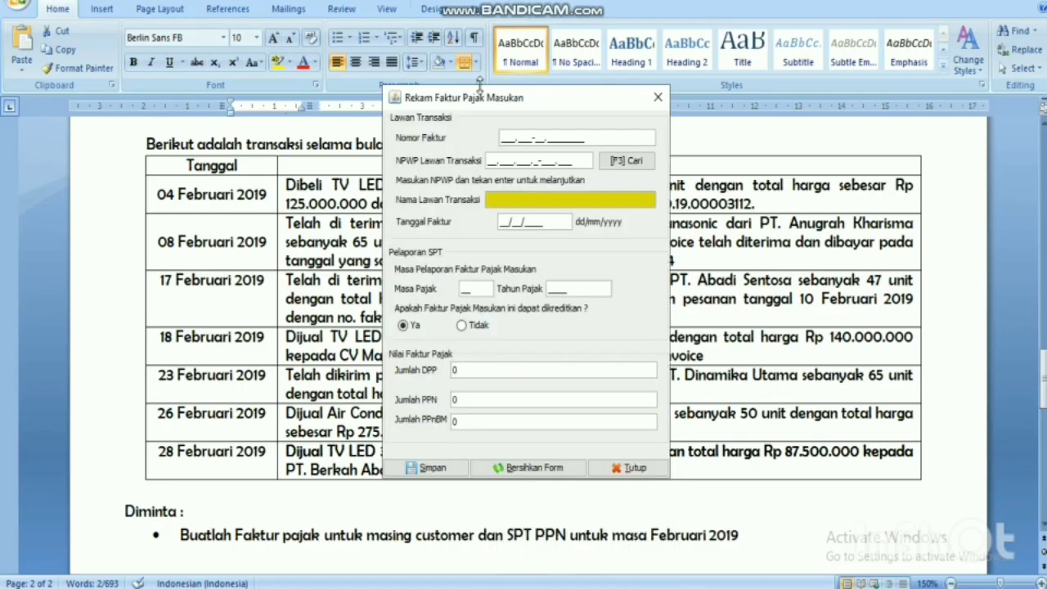
pyautogui.moveTo(493, 105); pyautogui.dragTo(204, 198)
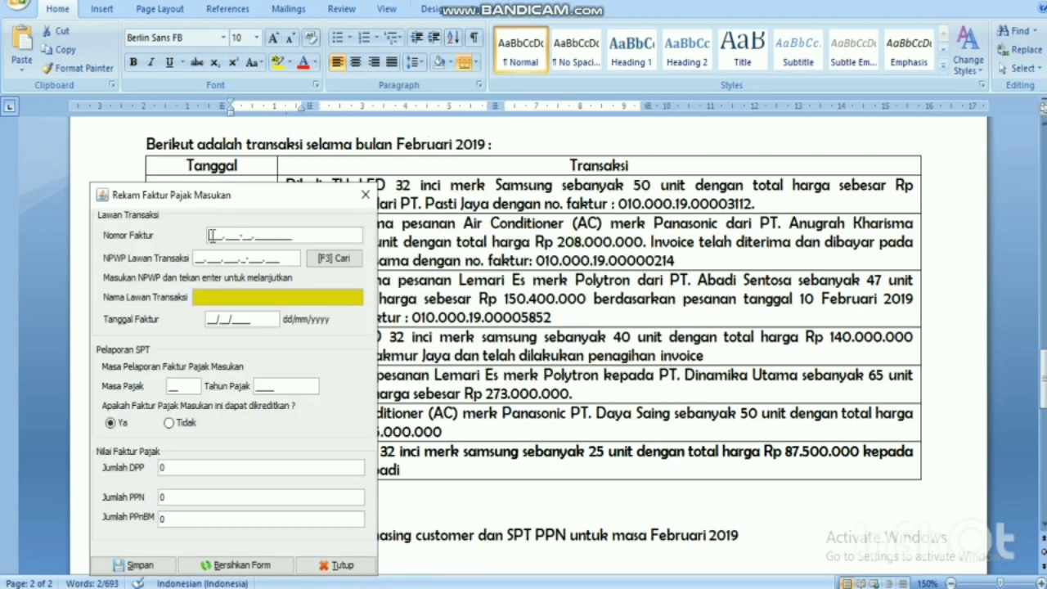
# Enter invoice number 010.000-19.00000214 and pick PT.ANUGRAH KHARISMA via a name search.
pyautogui.write('10.000-19.00000')
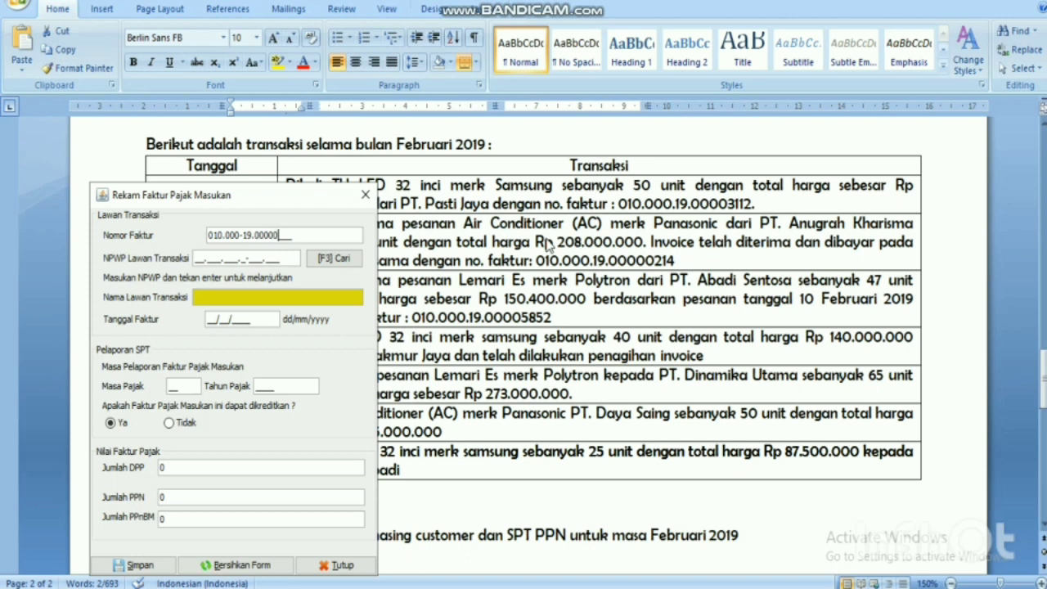
pyautogui.write('214')
pyautogui.click(335, 260)
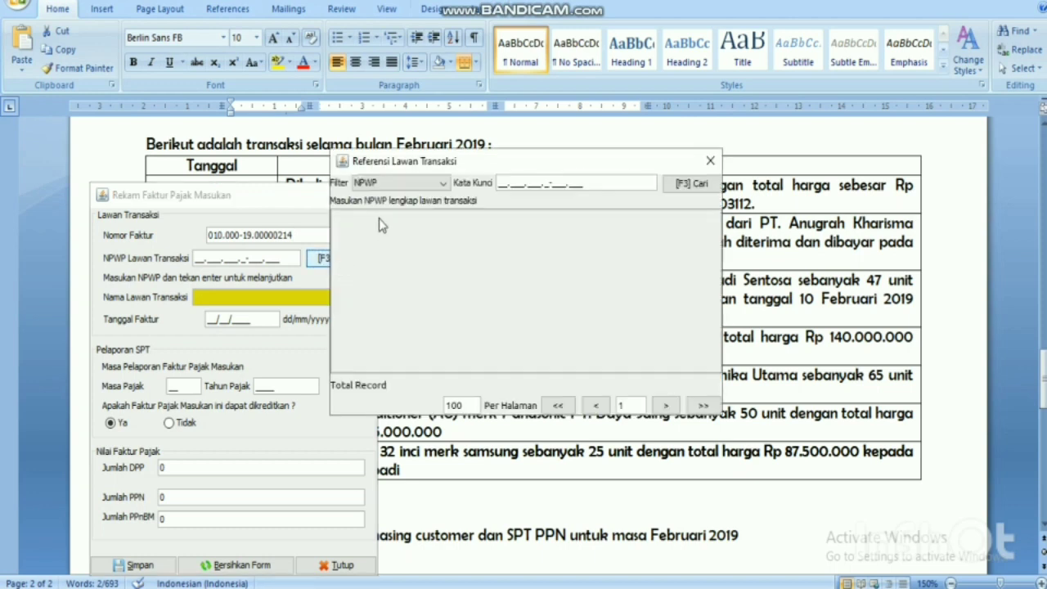
pyautogui.click(421, 182)
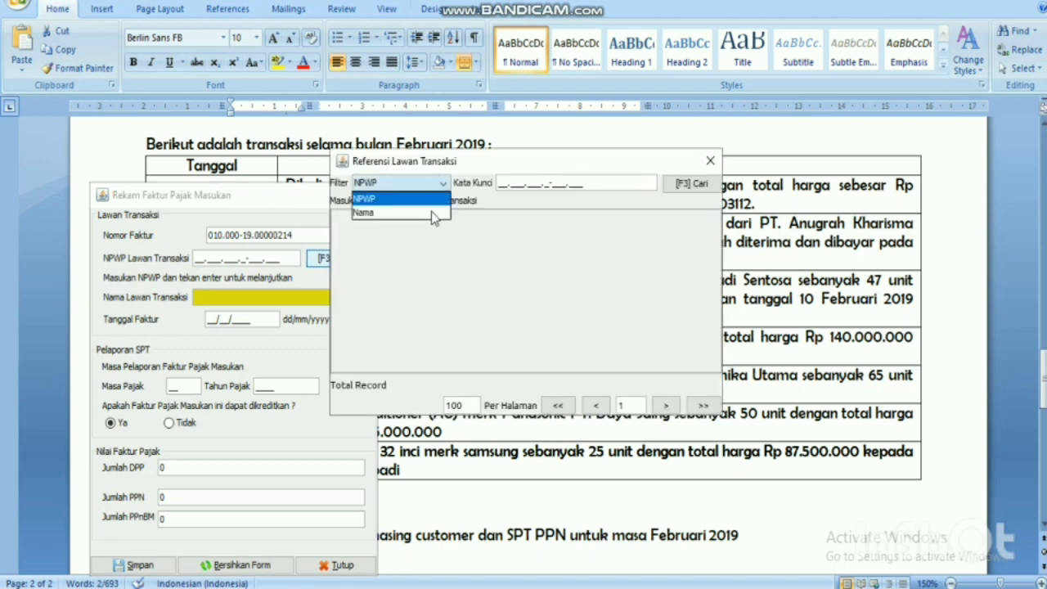
pyautogui.click(431, 211)
pyautogui.click(685, 185)
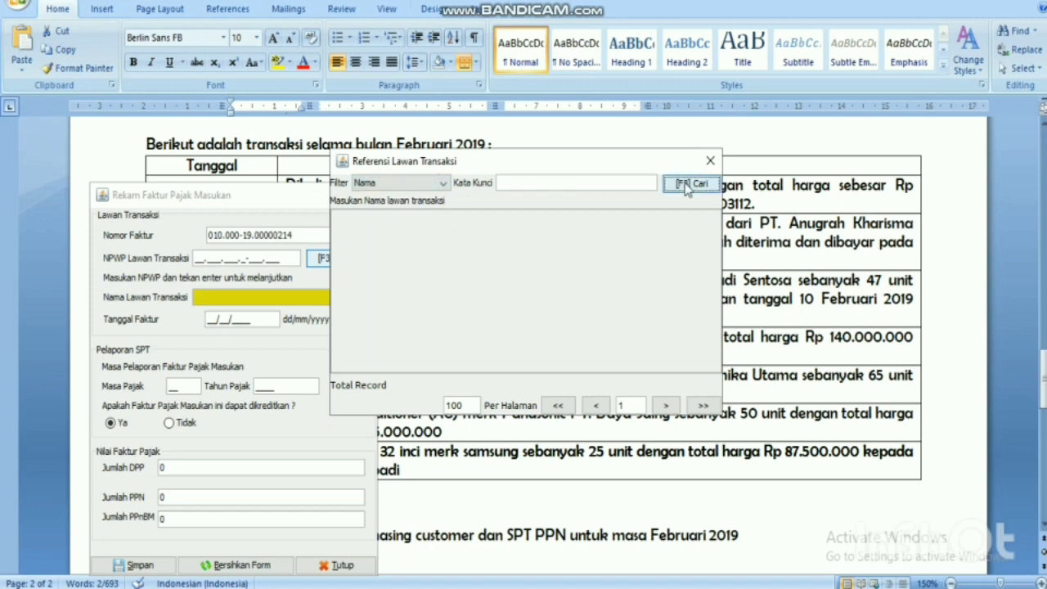
pyautogui.moveTo(448, 211); pyautogui.dragTo(523, 211)
pyautogui.doubleClick(489, 251)
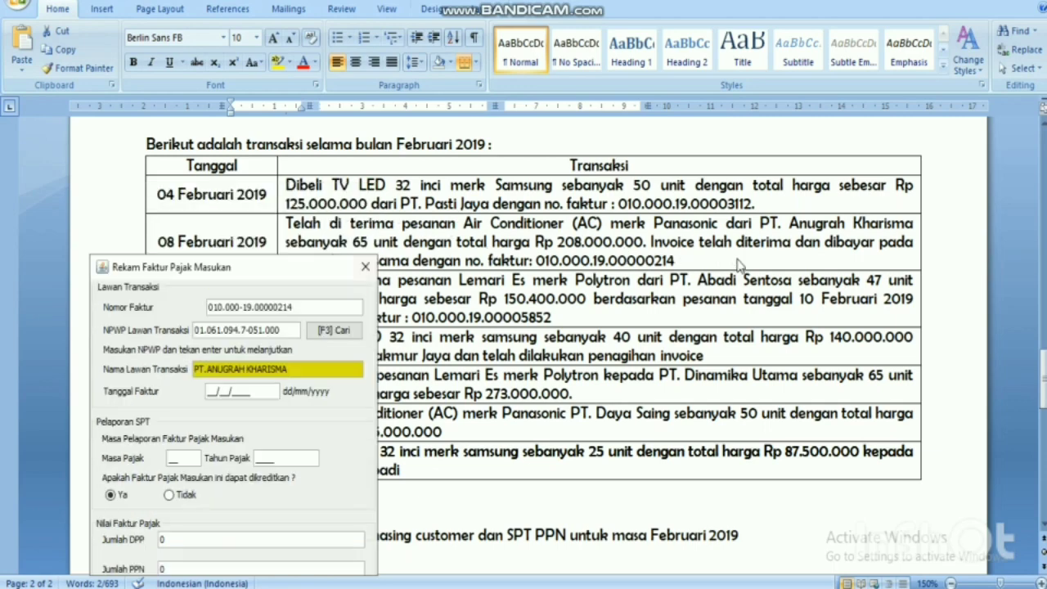
# Enter invoice date 08/02/2019 and DPP 208.000.000 so PPN 20.800.000 is calculated.
pyautogui.moveTo(261, 274); pyautogui.dragTo(810, 146)
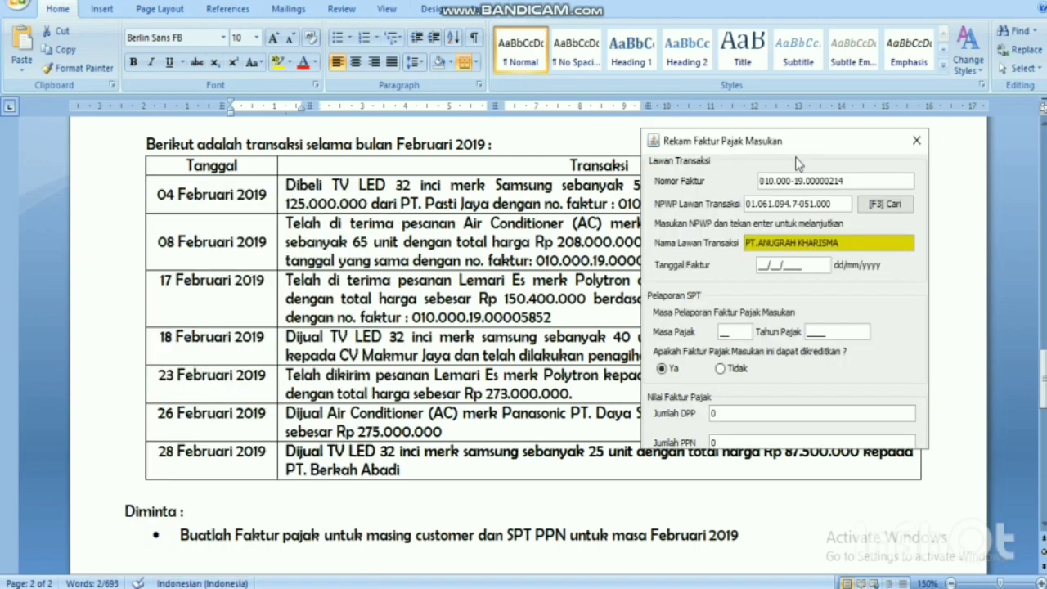
pyautogui.click(761, 266)
pyautogui.write('0')
pyautogui.write('302')
pyautogui.write('2019')
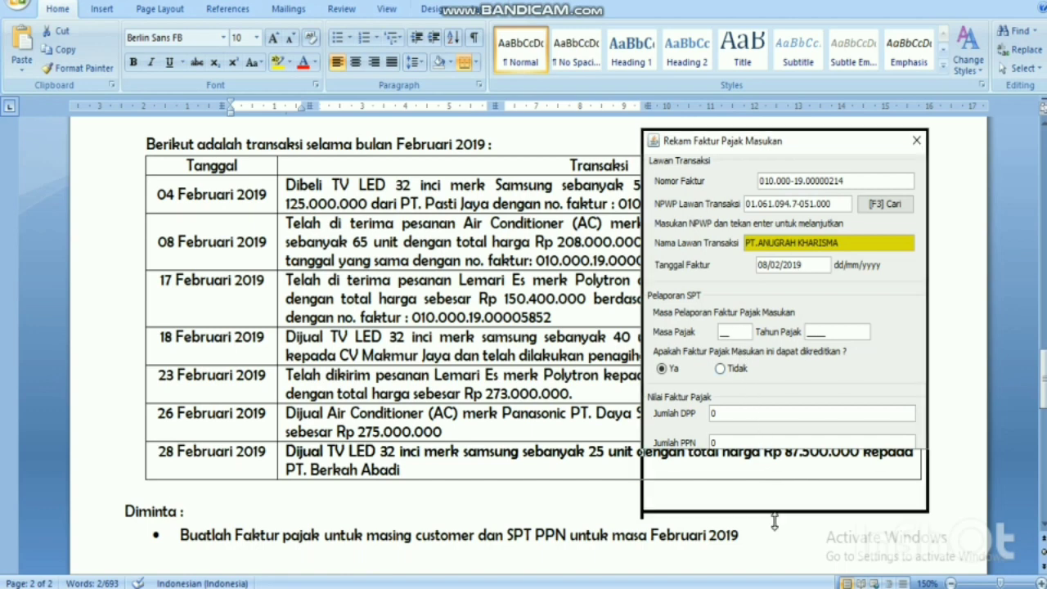
pyautogui.click(775, 414)
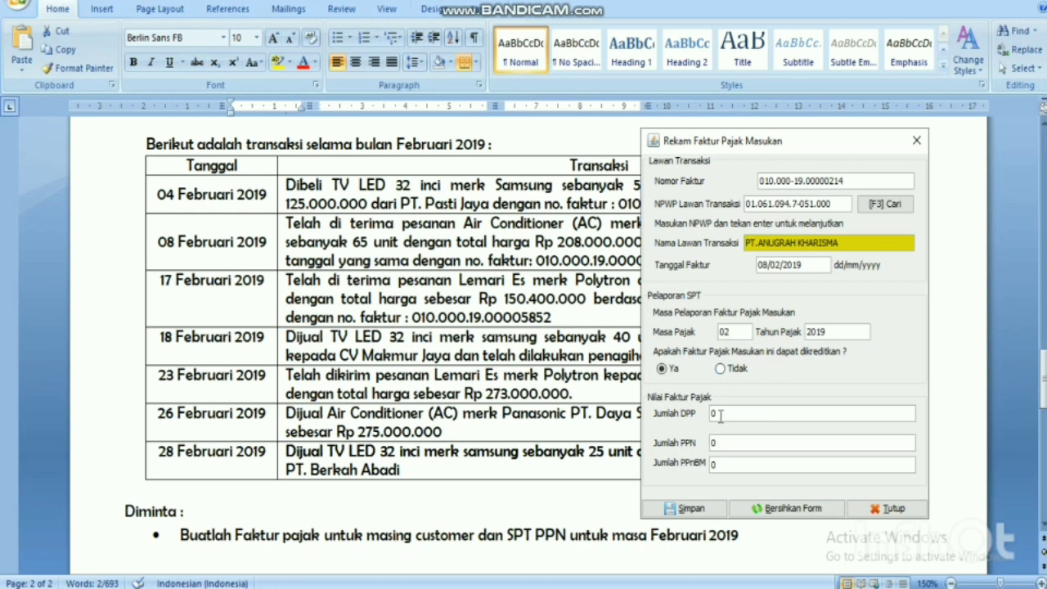
pyautogui.write('208.000.')
pyautogui.write('000000')
pyautogui.click(727, 441)
# Save the PT.ANUGRAH KHARISMA invoice and start a fresh blank input invoice form.
pyautogui.click(709, 507)
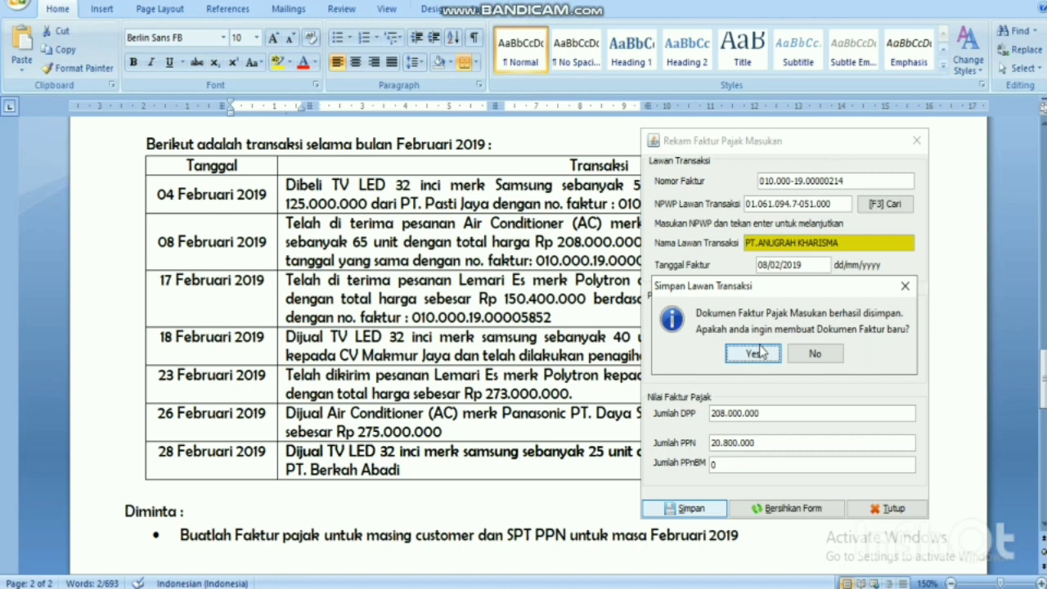
pyautogui.click(754, 352)
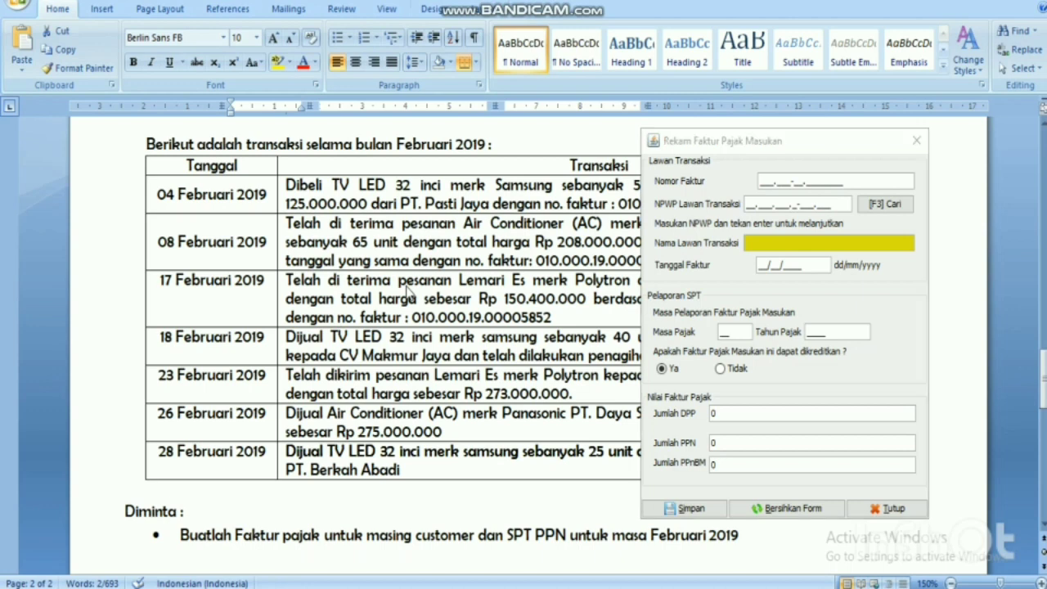
pyautogui.click(407, 291)
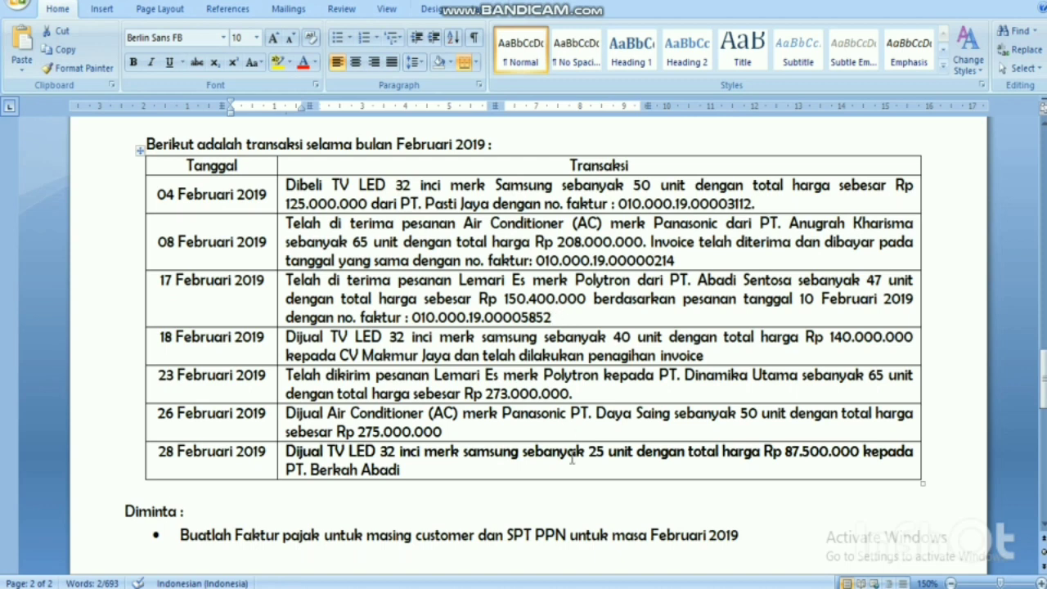
pyautogui.moveTo(586, 588)
pyautogui.click(585, 531)
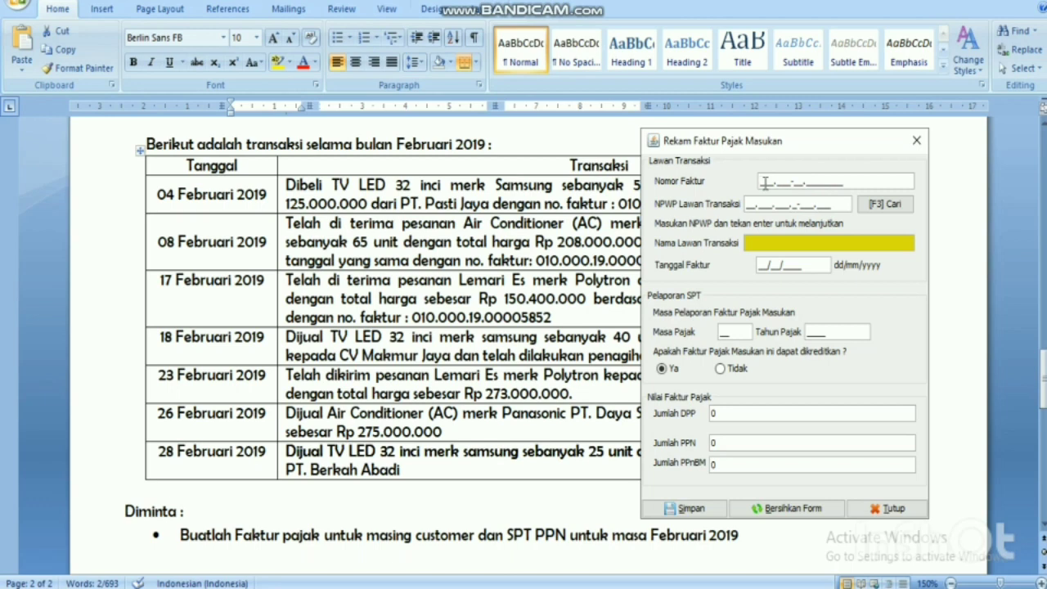
# Enter invoice number 010.000-19.00005852 and pick PT.ABADI SENTOSA as the counterparty.
pyautogui.write('010.000-19.00005')
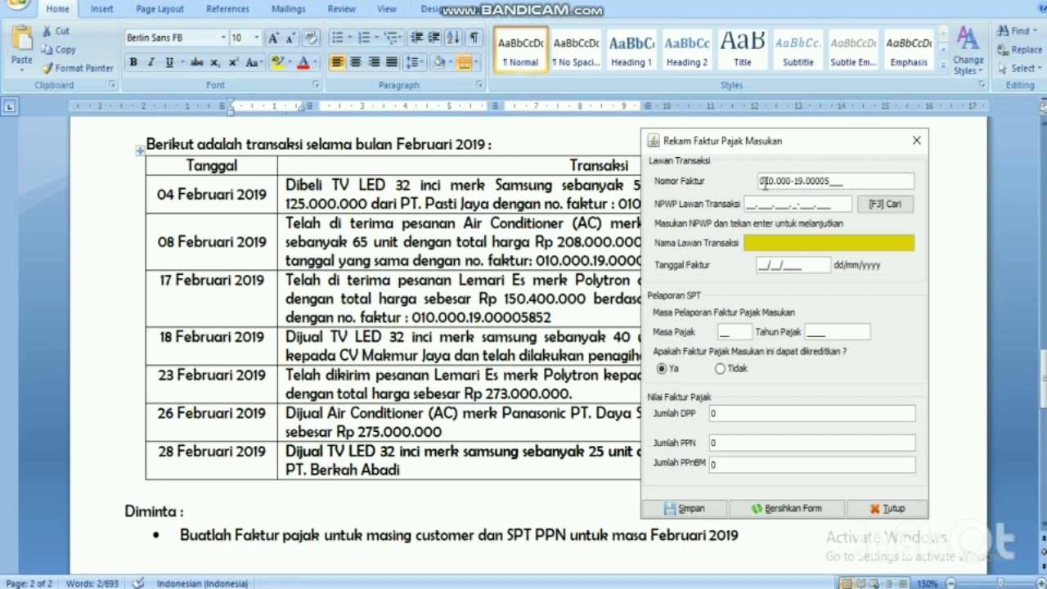
pyautogui.write('852')
pyautogui.moveTo(860, 143); pyautogui.dragTo(835, 126)
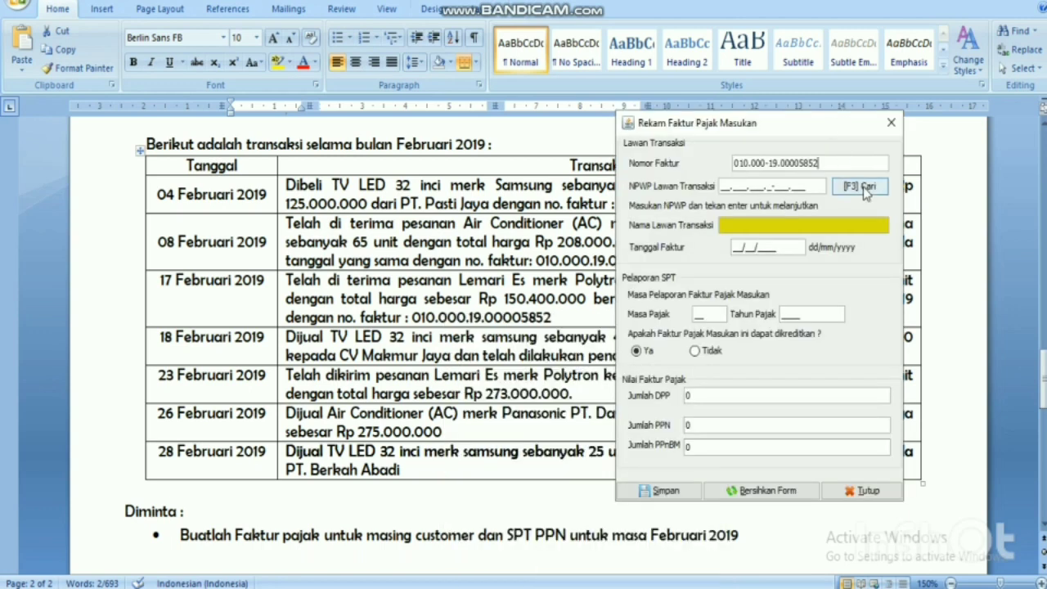
pyautogui.click(863, 188)
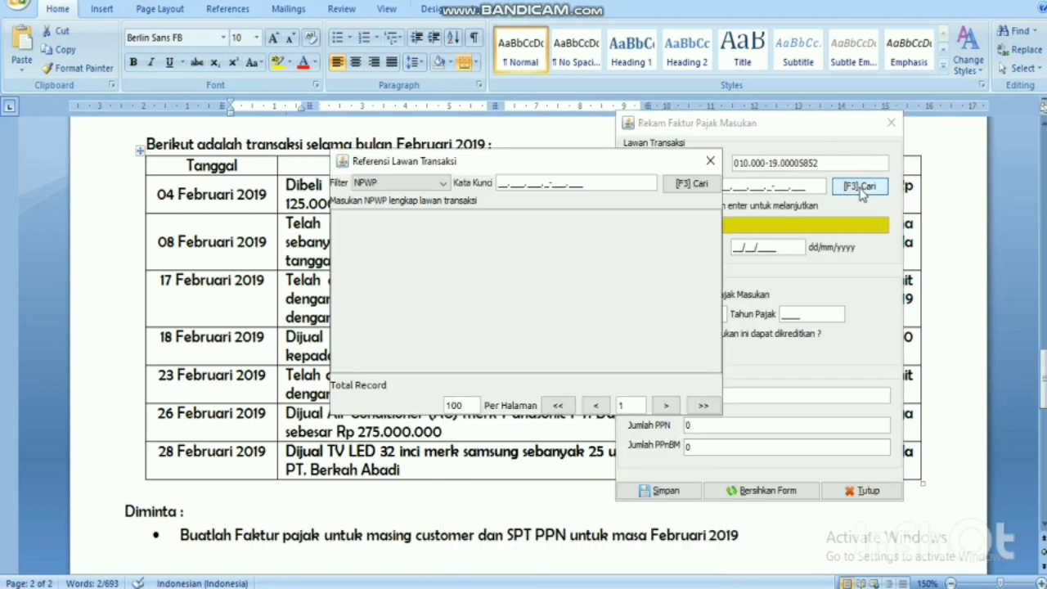
pyautogui.click(681, 186)
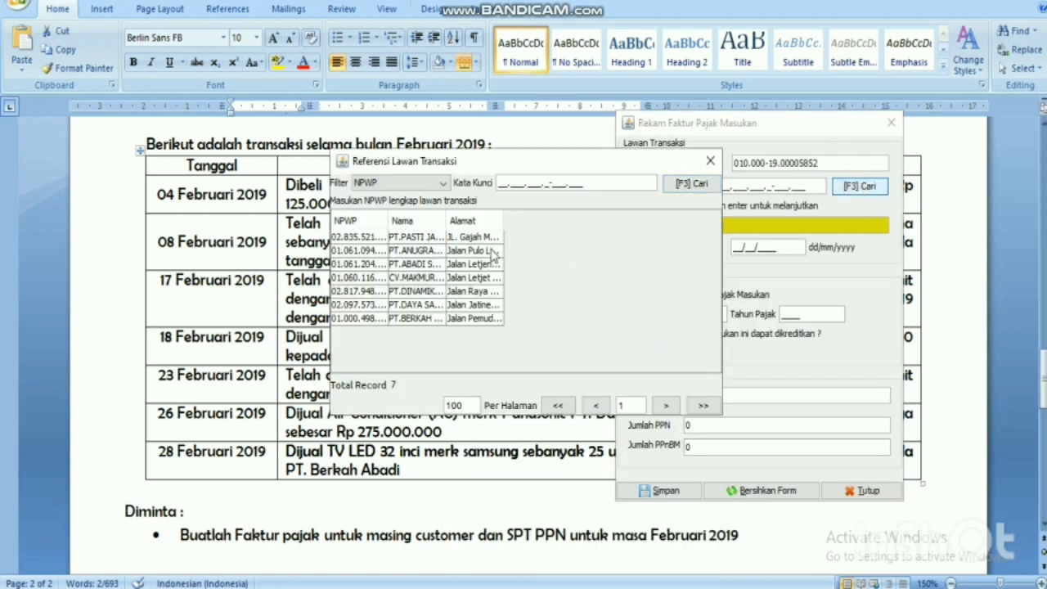
pyautogui.doubleClick(417, 264)
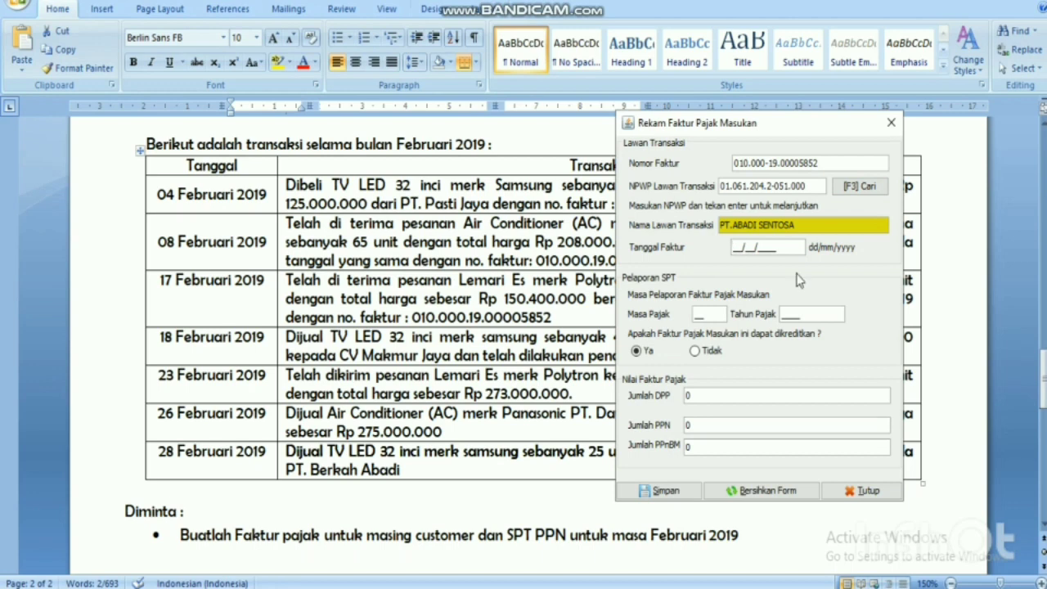
# Enter date 17/02/2019 and DPP 150400000, save, and decline another new invoice.
pyautogui.write('17/02/2019')
pyautogui.click(722, 398)
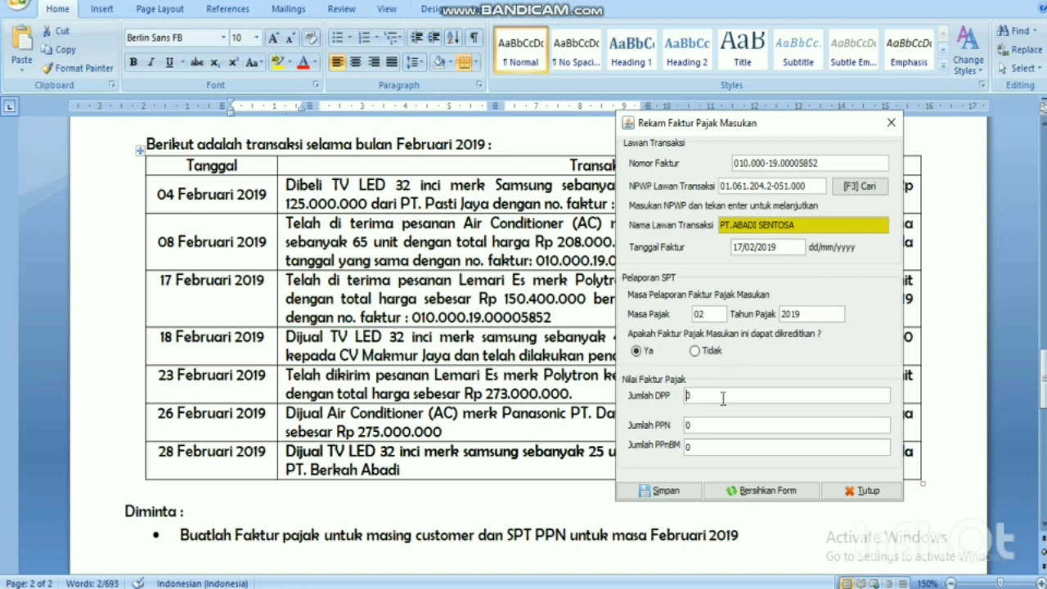
pyautogui.write('150400000')
pyautogui.press('Return')
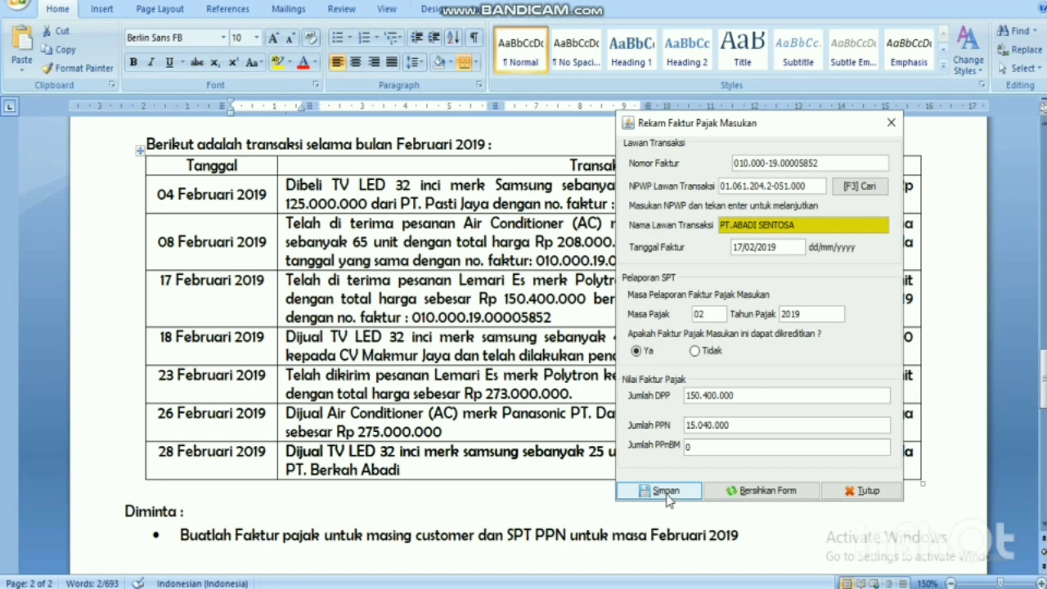
pyautogui.click(666, 493)
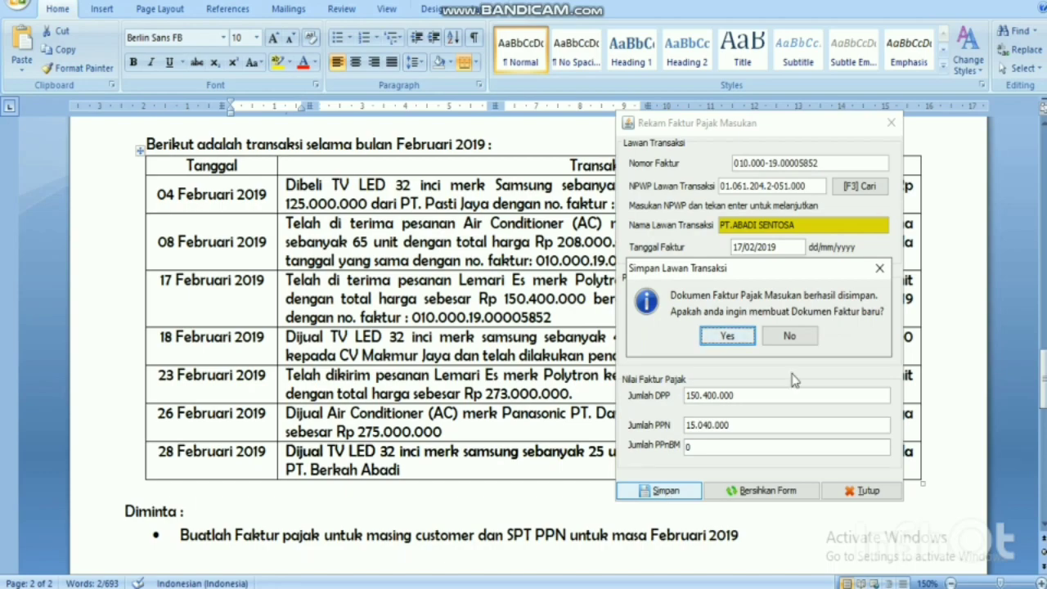
pyautogui.click(803, 338)
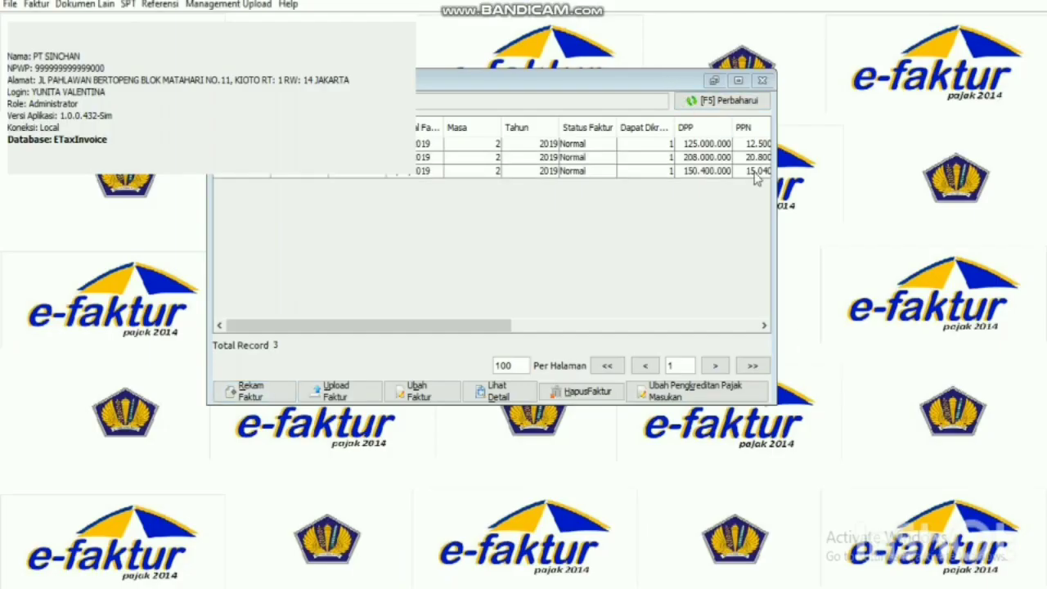
# Close Daftar Faktur Pajak Masukan and open Faktur > Pajak Keluaran > Administrasi Faktur.
pyautogui.moveTo(652, 87); pyautogui.dragTo(757, 196)
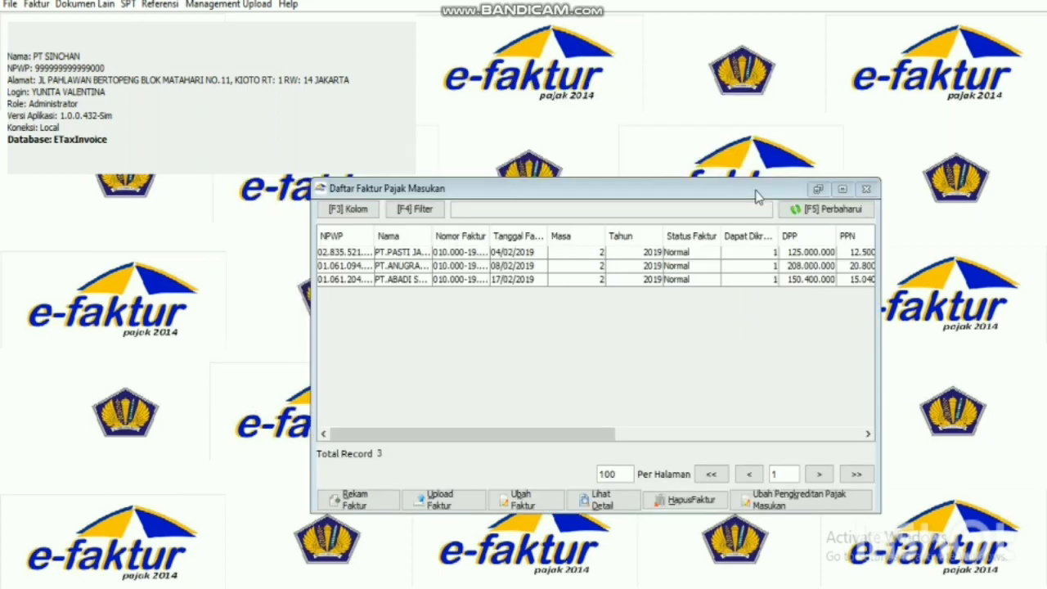
pyautogui.click(864, 191)
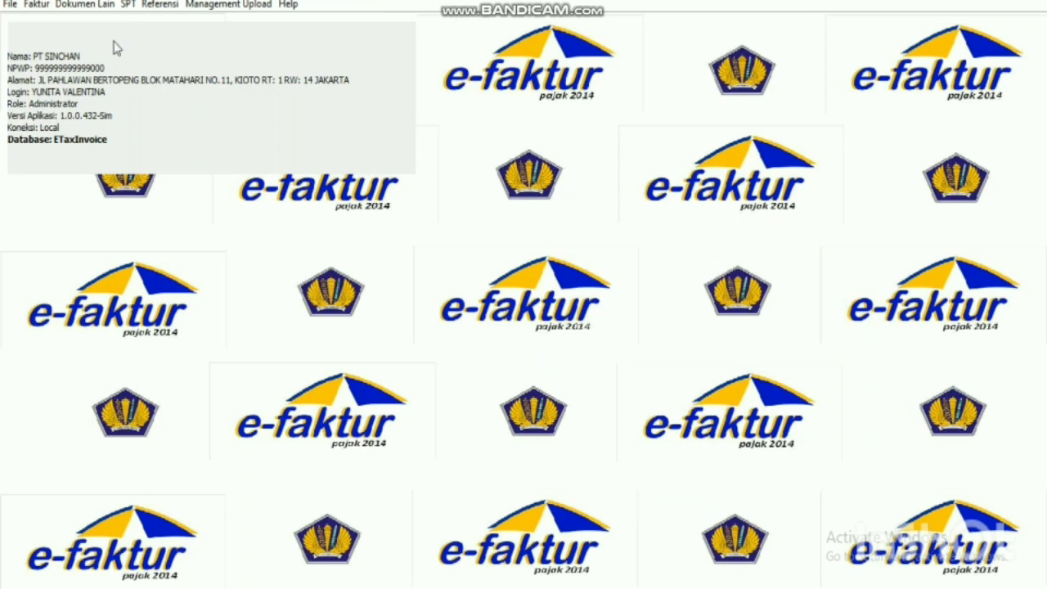
pyautogui.click(42, 8)
pyautogui.moveTo(48, 31)
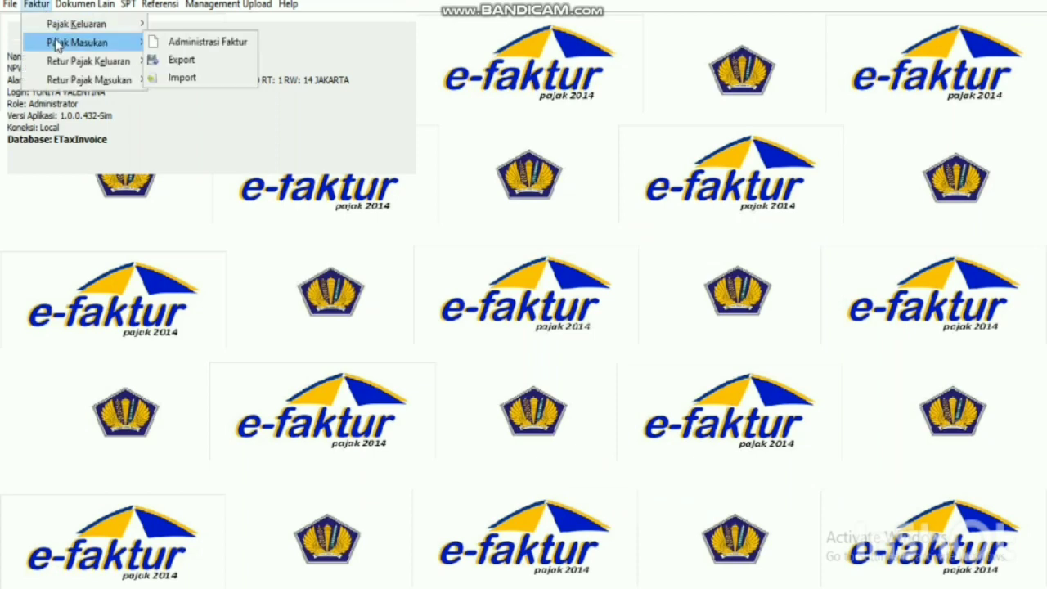
pyautogui.moveTo(82, 27)
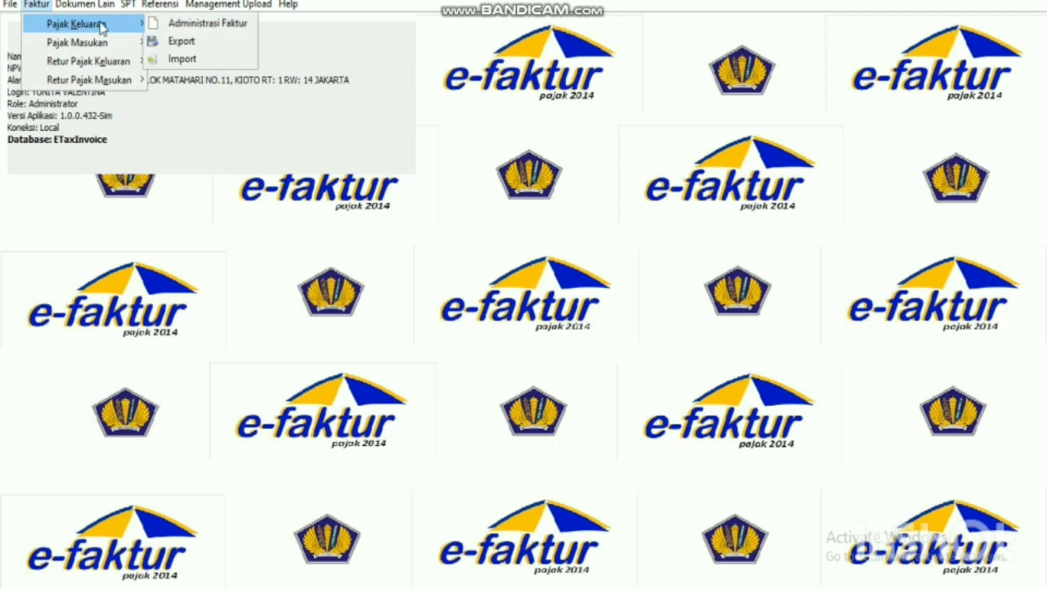
pyautogui.click(159, 30)
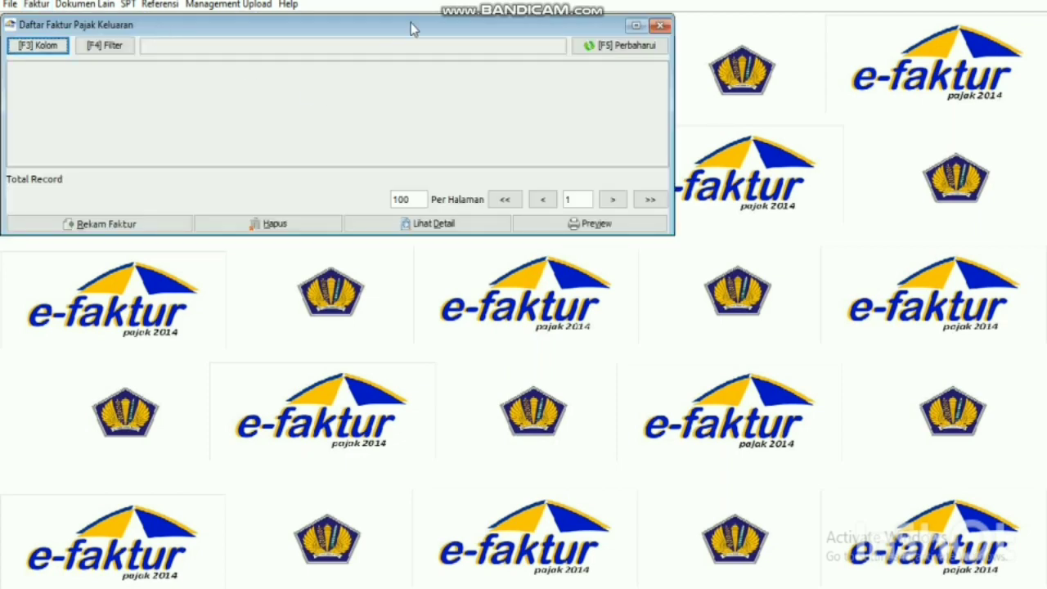
pyautogui.moveTo(414, 24); pyautogui.dragTo(550, 104)
# Start a new Faktur Pajak output invoice dated 18/02/2019, giving tax period 02/2019.
pyautogui.click(286, 301)
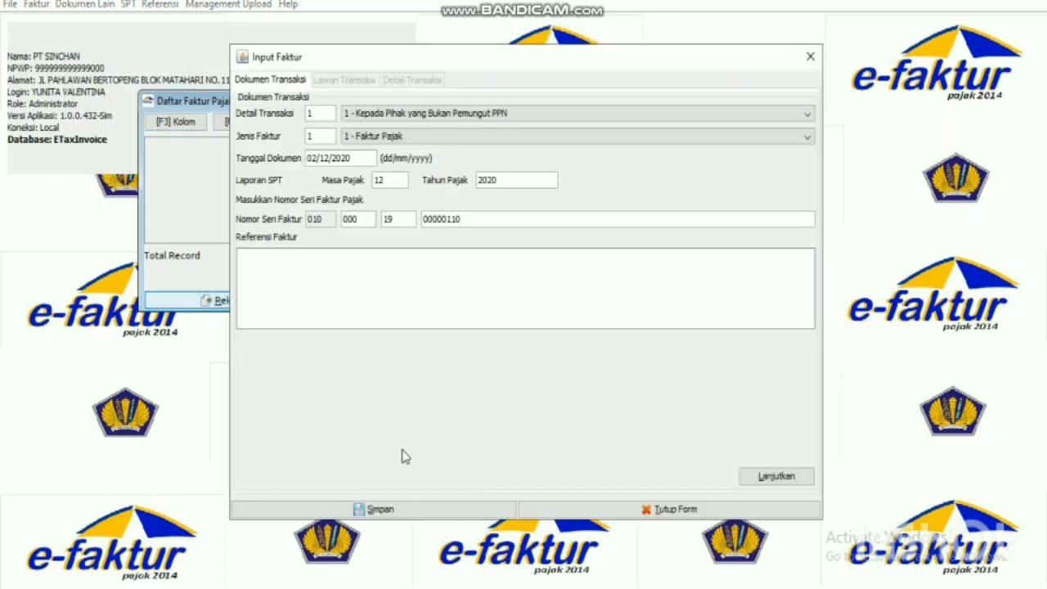
pyautogui.hotkey('alt', 'Tab')
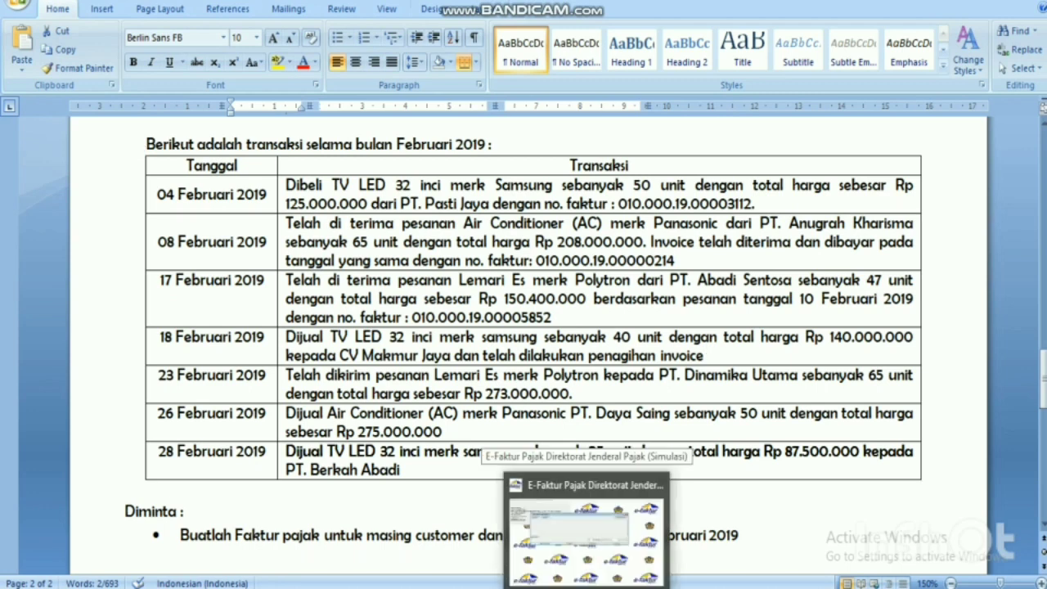
pyautogui.click(586, 587)
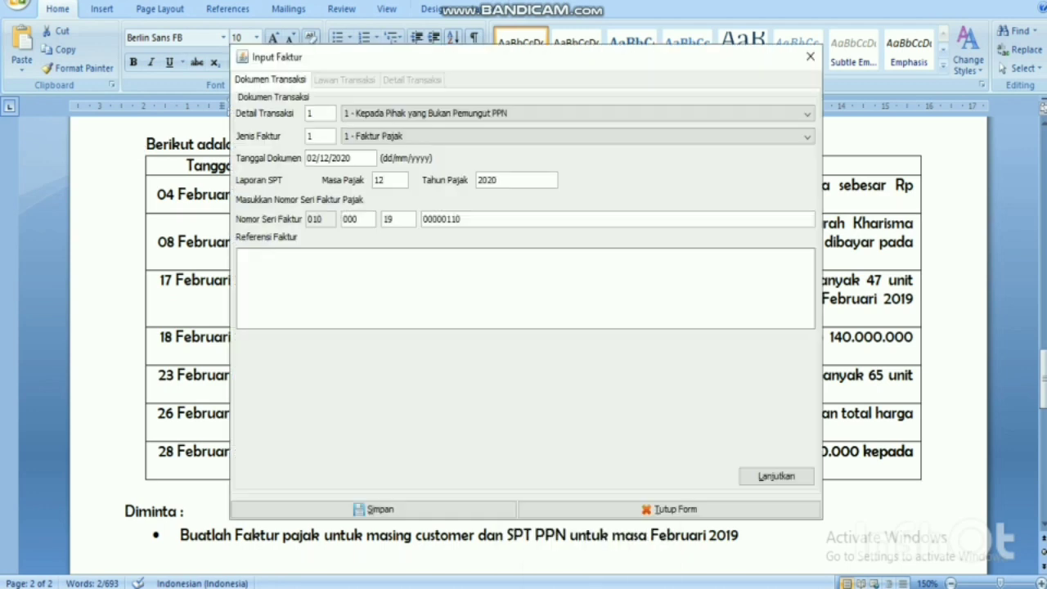
pyautogui.click(420, 141)
pyautogui.click(420, 139)
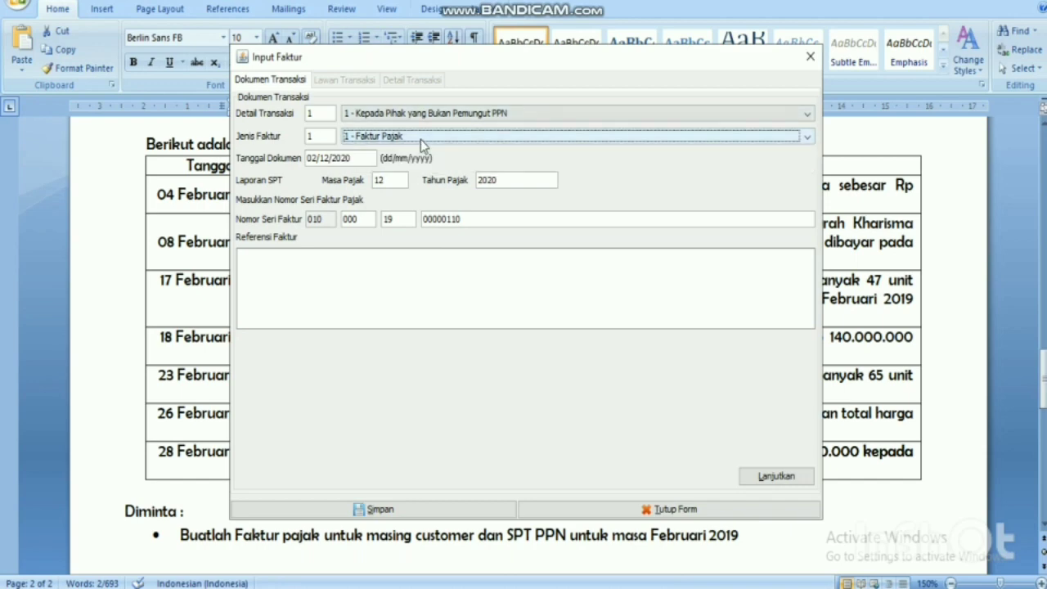
pyautogui.click(310, 159)
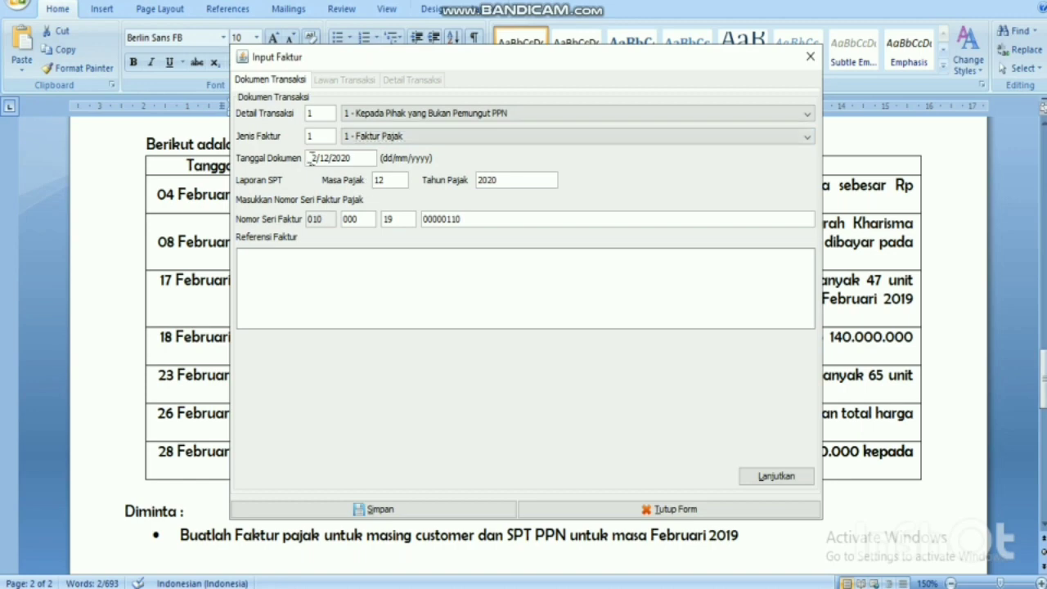
pyautogui.write('18')
pyautogui.write('18')
pyautogui.write('02')
pyautogui.write('019')
pyautogui.click(487, 287)
# Pick CV.MAKMUR JAYA through the NPWP lookup and continue to Detail Transaksi.
pyautogui.click(778, 478)
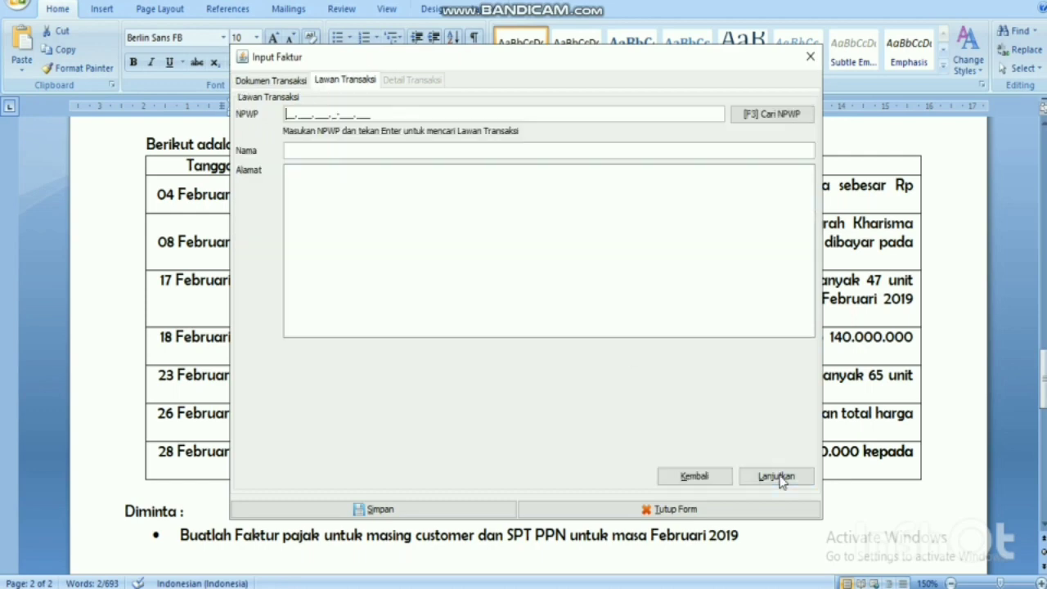
pyautogui.click(797, 117)
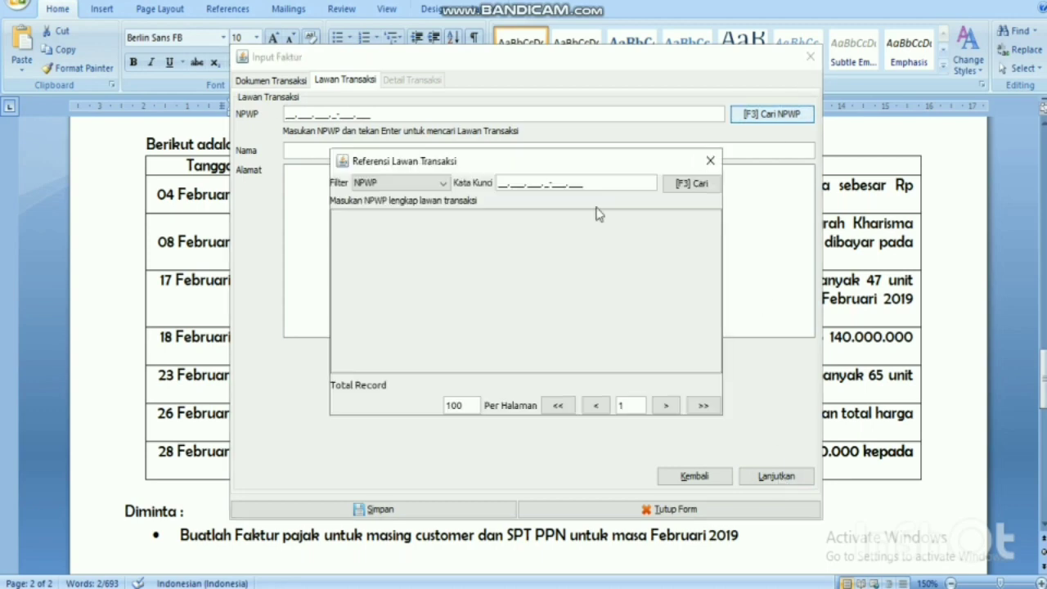
pyautogui.click(683, 184)
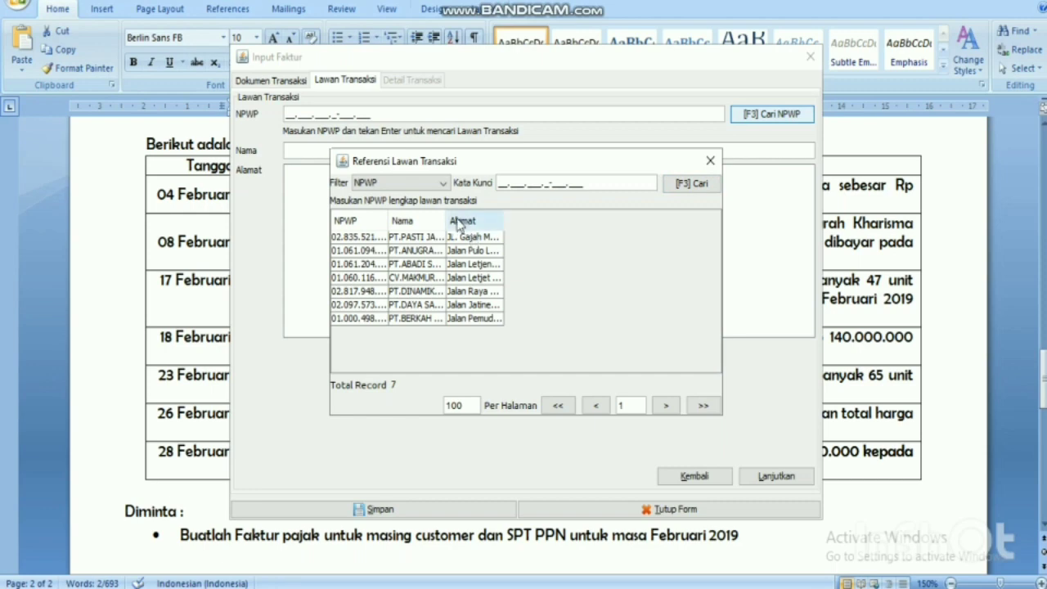
pyautogui.moveTo(444, 215); pyautogui.dragTo(507, 216)
pyautogui.click(494, 278)
pyautogui.doubleClick(494, 278)
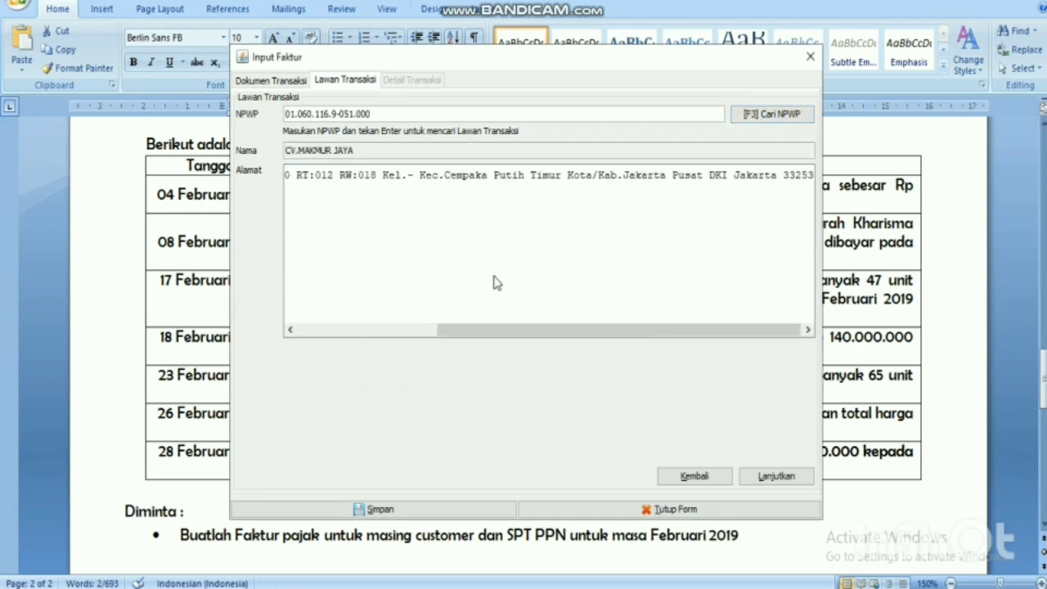
pyautogui.click(765, 478)
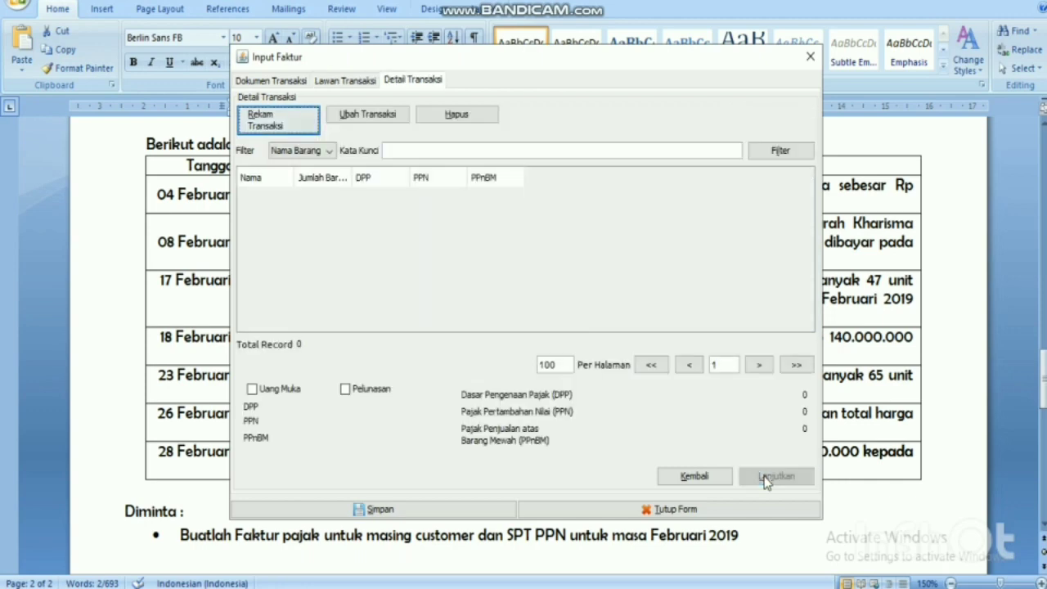
pyautogui.moveTo(524, 66); pyautogui.dragTo(554, 401)
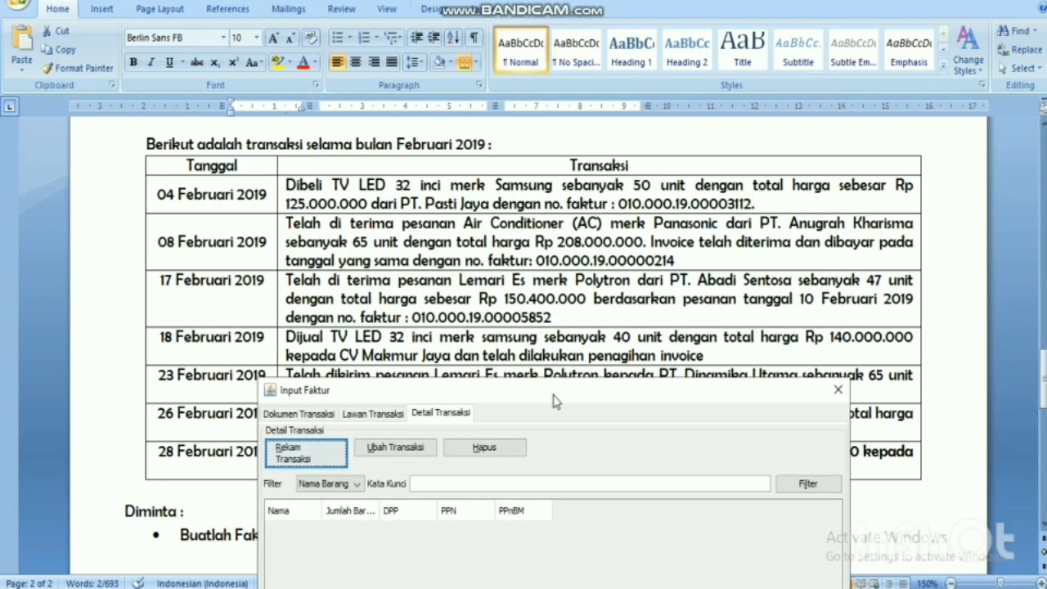
pyautogui.moveTo(553, 401); pyautogui.dragTo(535, 49)
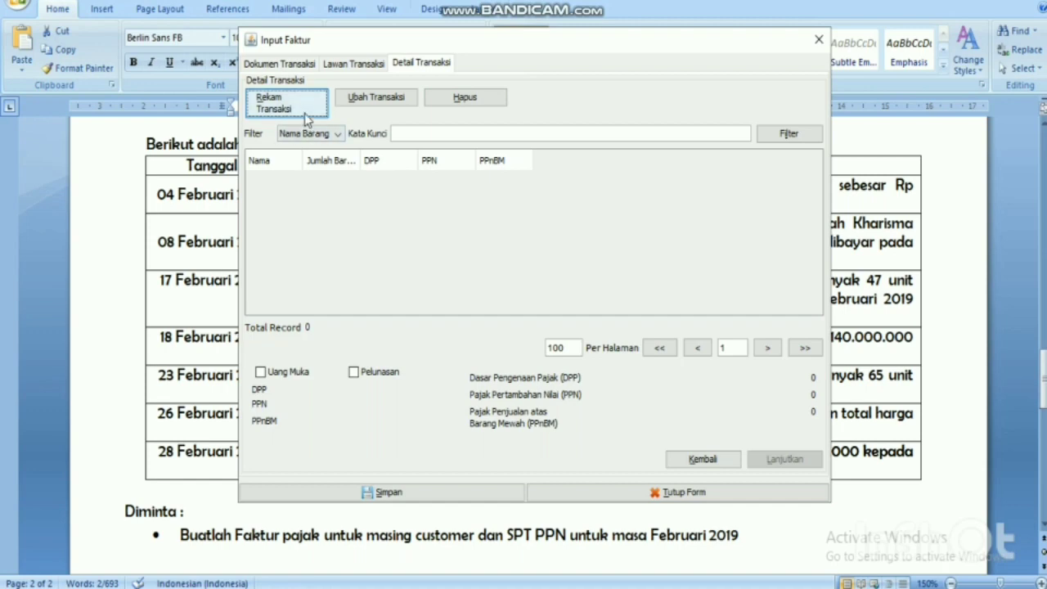
# Add item TV32 SM (TV LED 32 Merk Samsung) as a new transaction line with quantity 40.
pyautogui.click(304, 113)
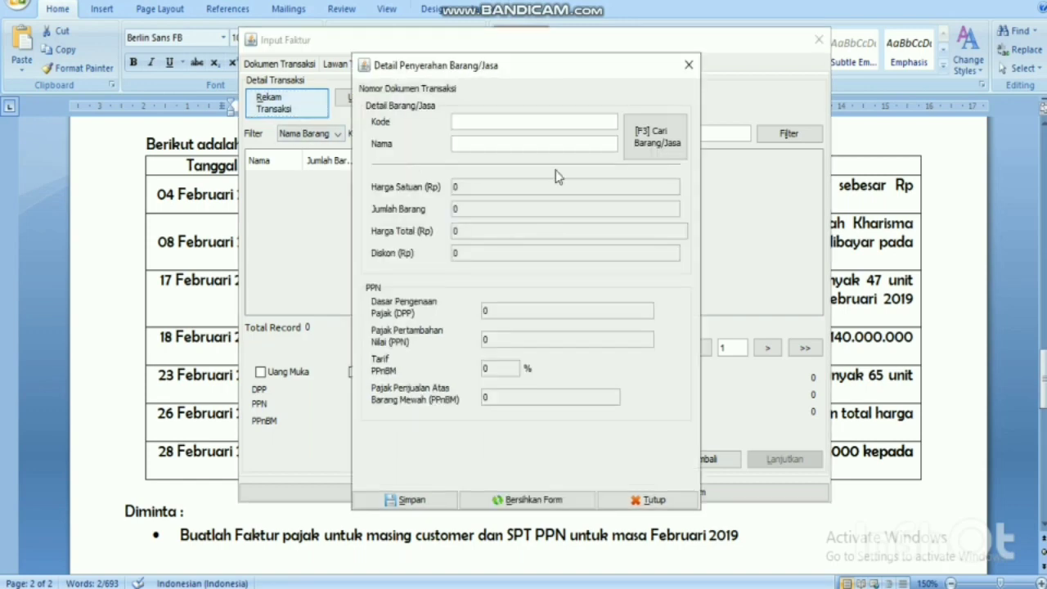
pyautogui.click(644, 143)
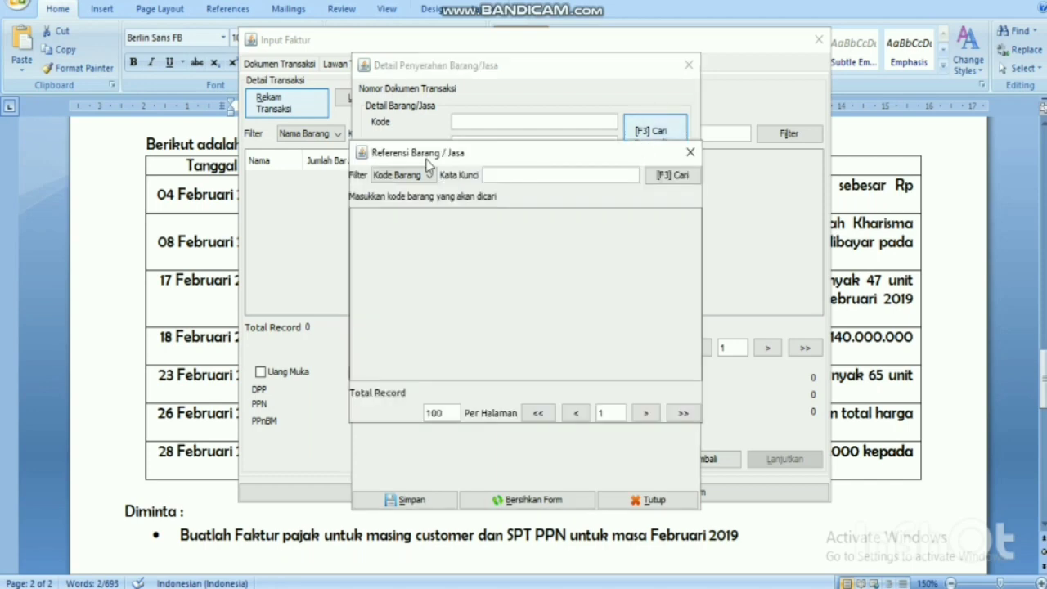
pyautogui.click(402, 180)
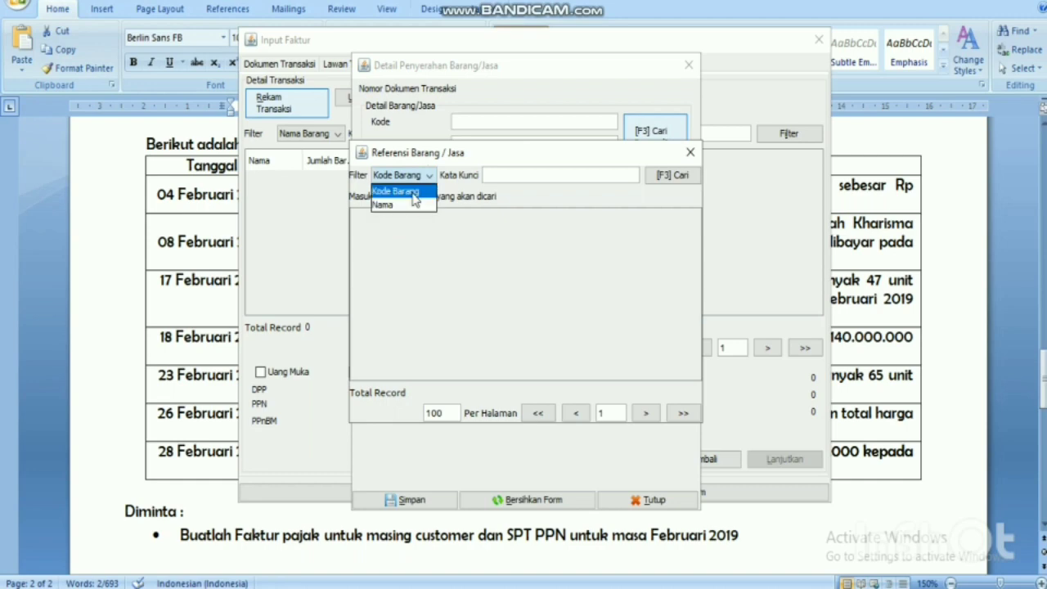
pyautogui.click(413, 195)
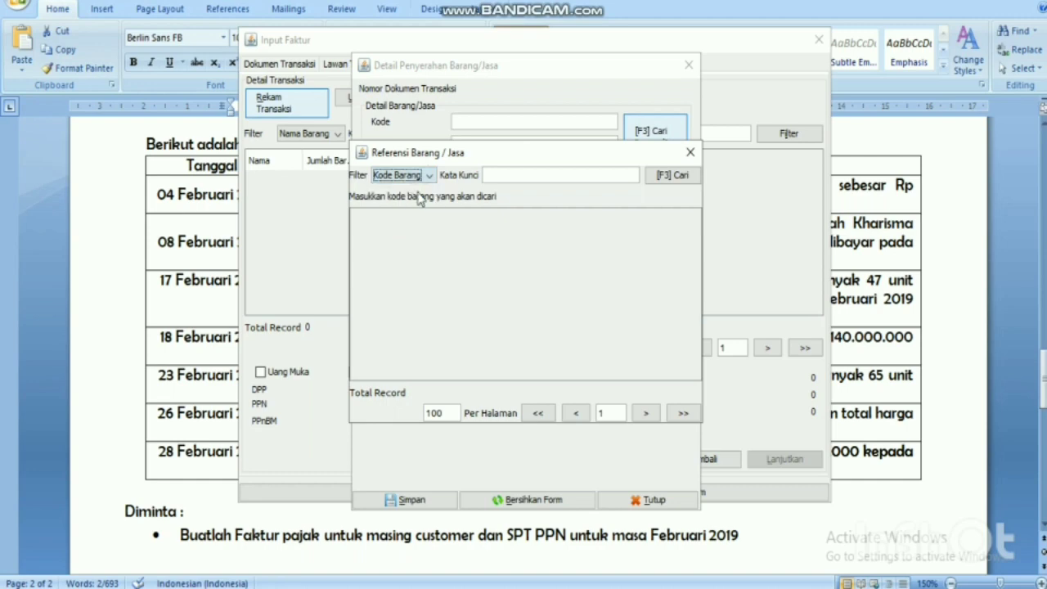
pyautogui.click(668, 178)
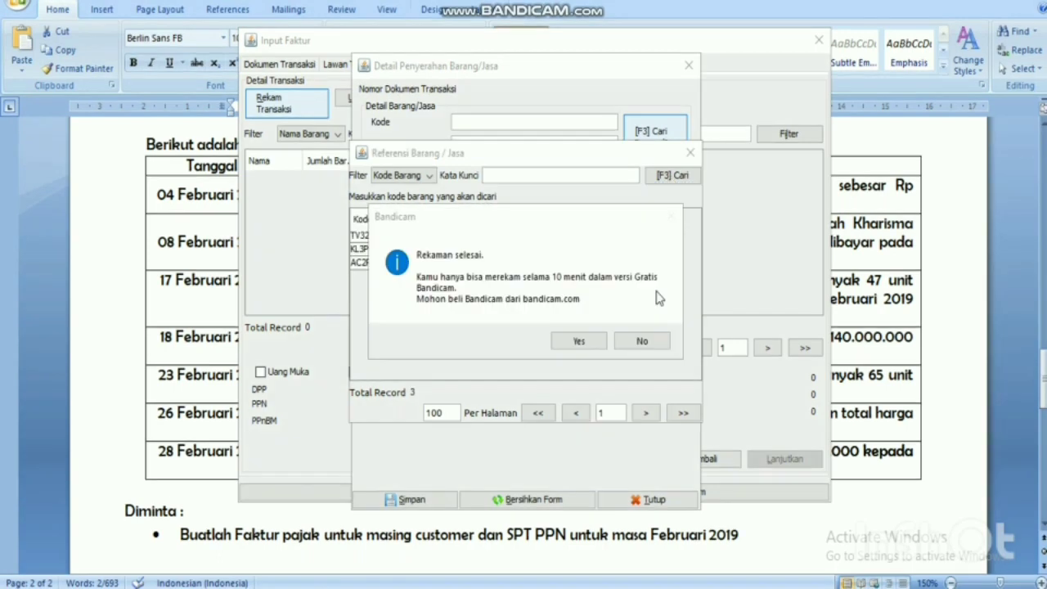
pyautogui.click(642, 339)
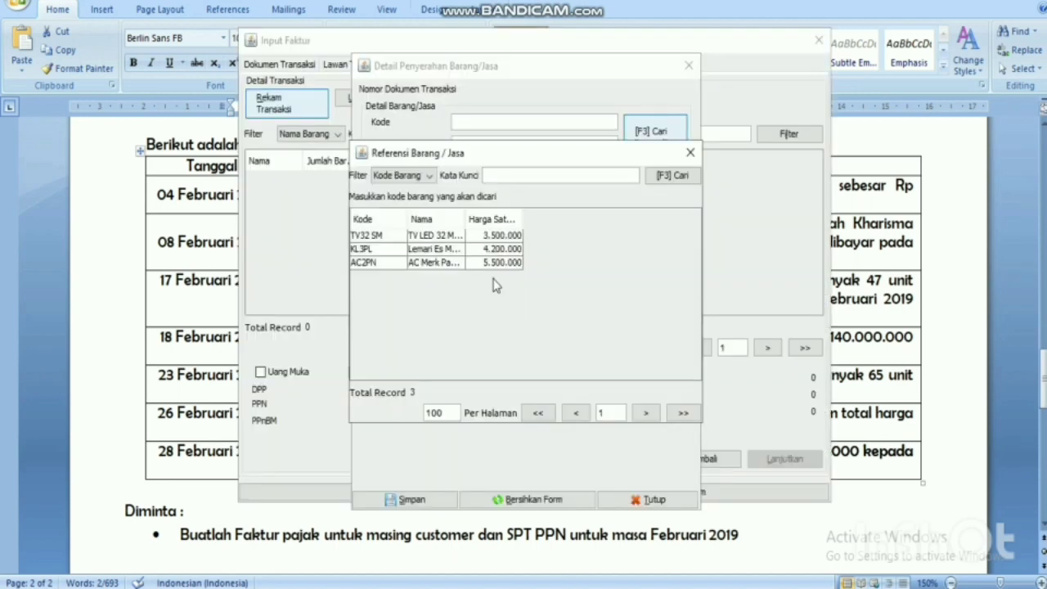
pyautogui.doubleClick(452, 237)
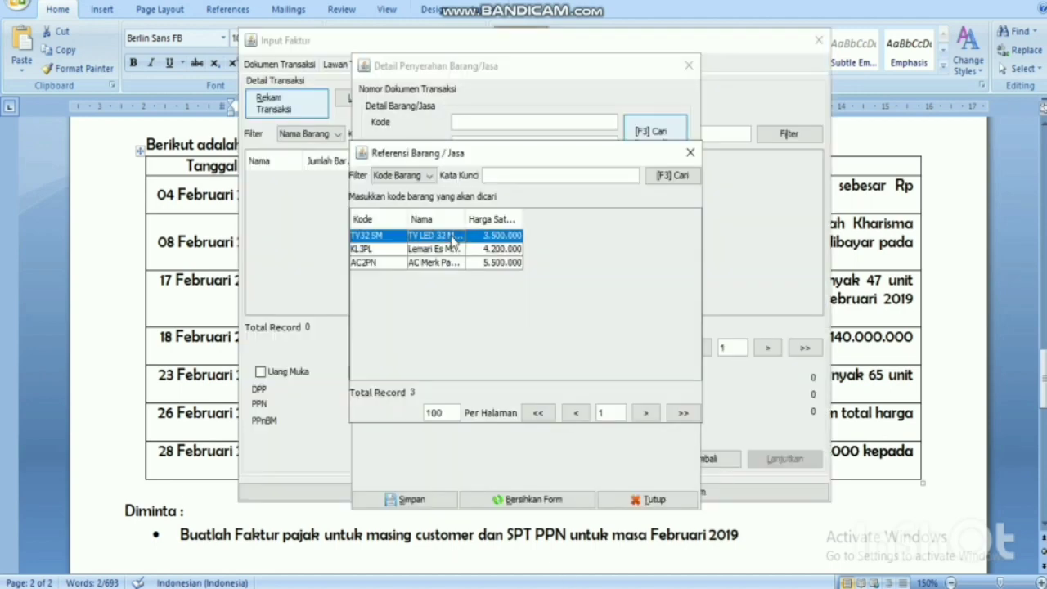
pyautogui.click(469, 209)
pyautogui.press('BackSpace')
pyautogui.write('40')
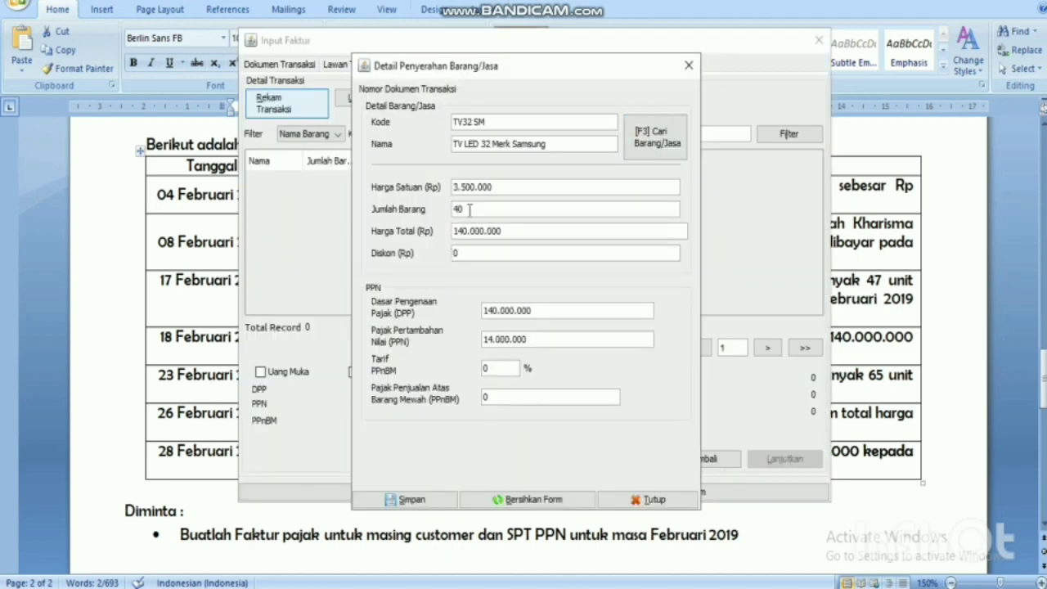
# Check the quantity and discount against the task document, then save the line and decline another item.
pyautogui.click(851, 335)
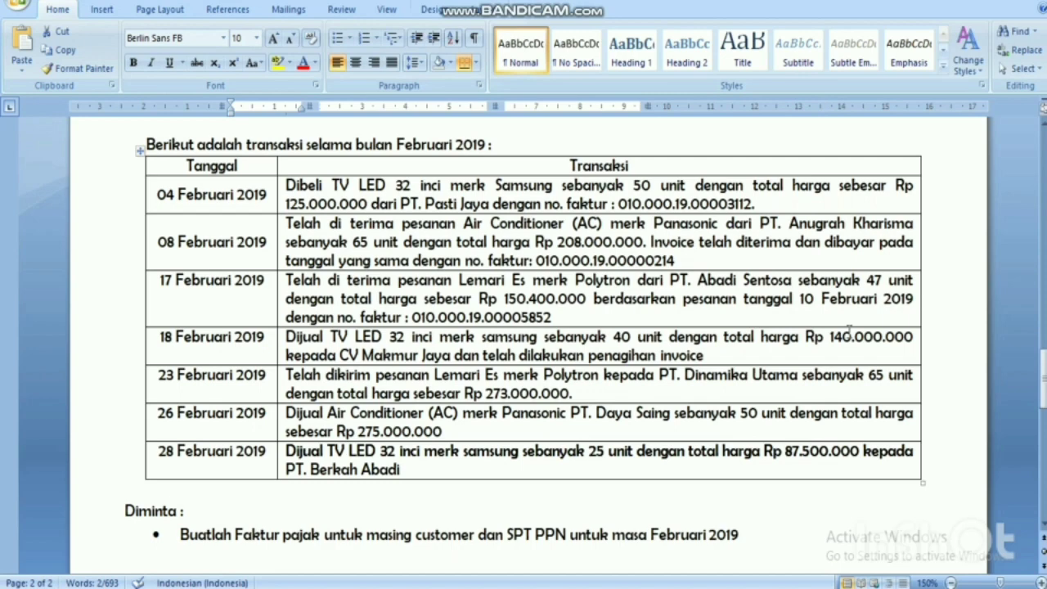
pyautogui.hotkey('alt', 'Tab')
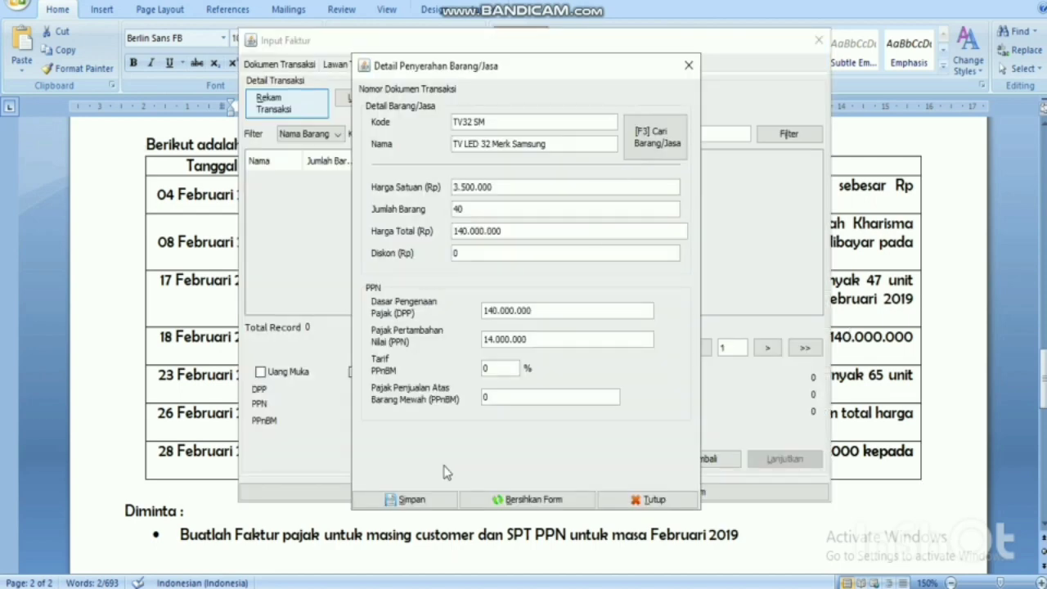
pyautogui.click(492, 253)
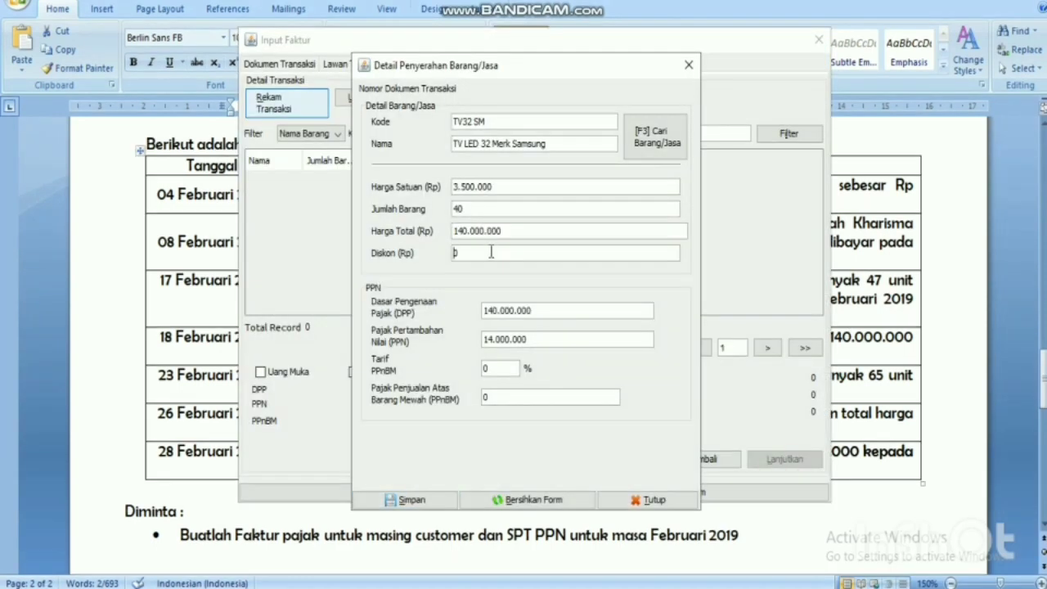
pyautogui.click(850, 332)
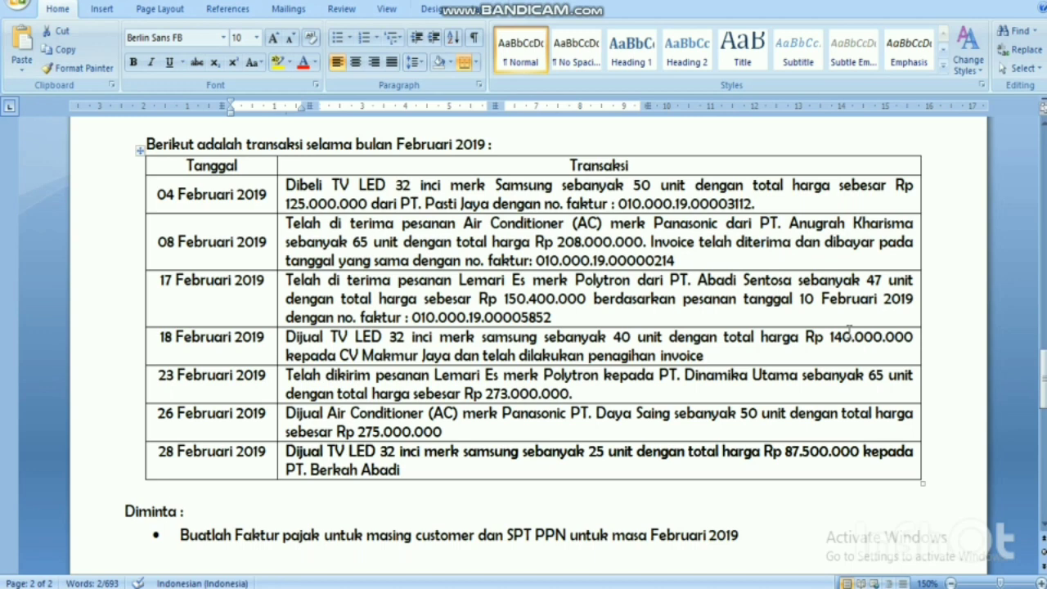
pyautogui.hotkey('alt', 'Tab')
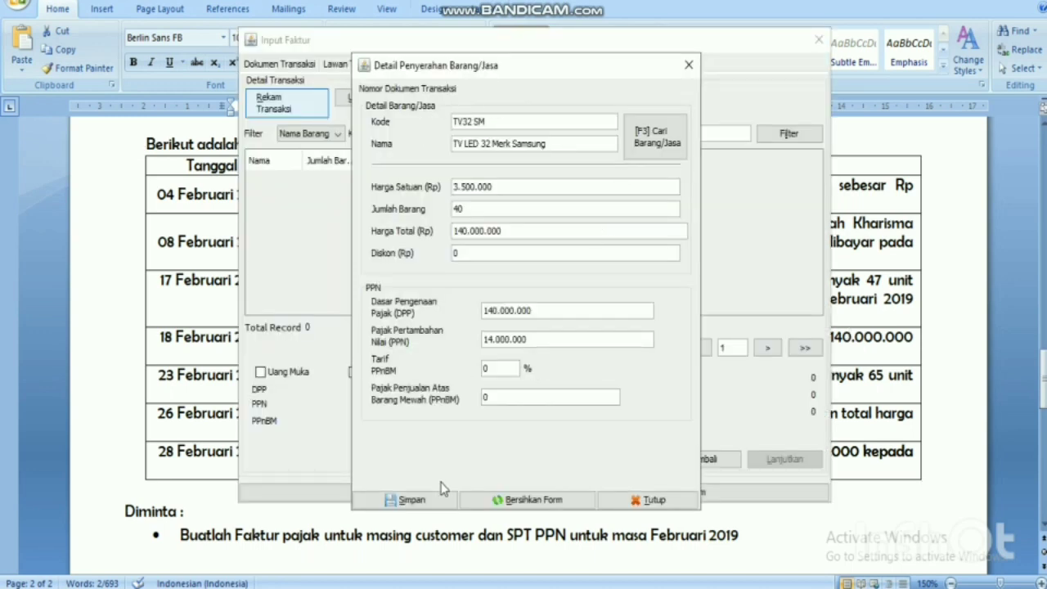
pyautogui.click(436, 503)
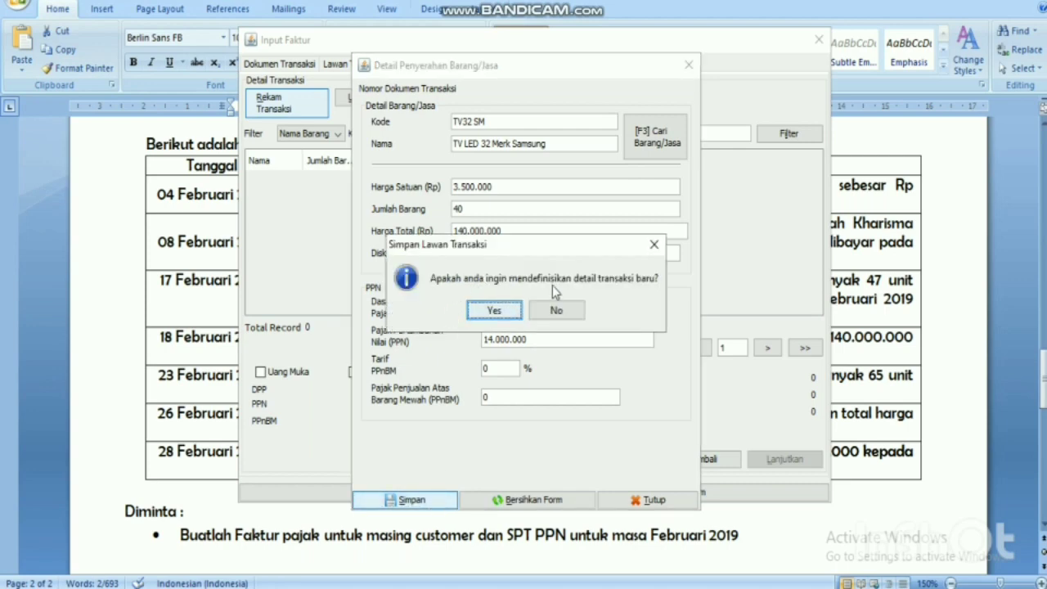
pyautogui.click(572, 324)
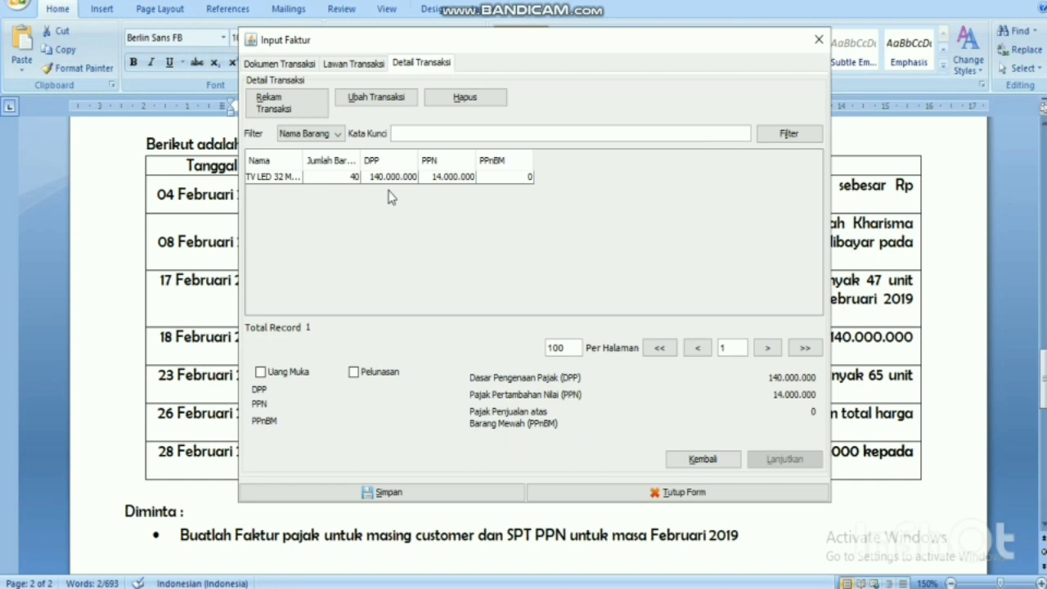
# Save the CV.MAKMUR JAYA output invoice from the Input Faktur window.
pyautogui.click(407, 499)
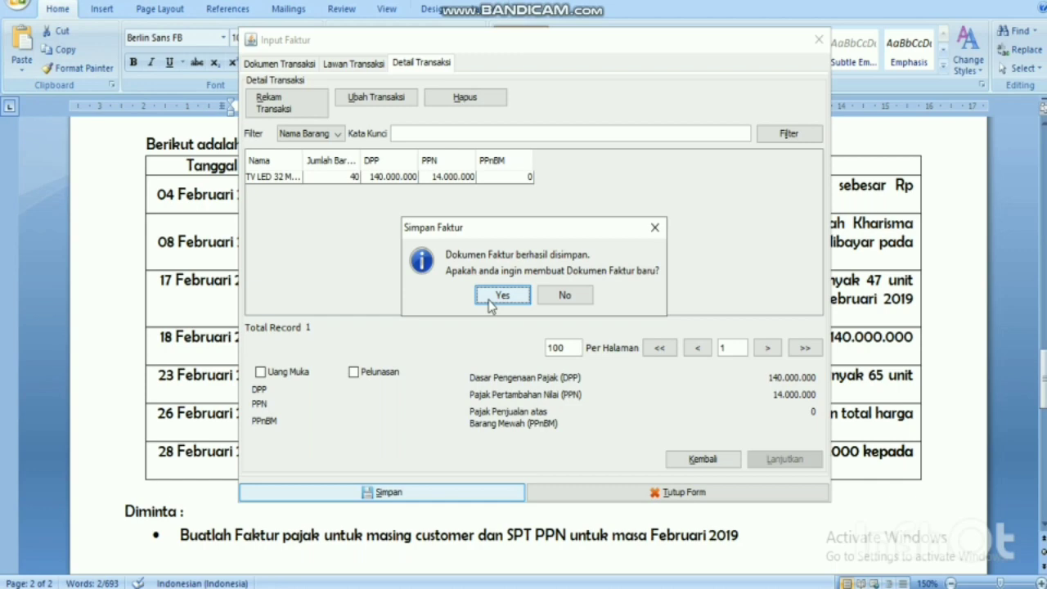
# Start a new tax invoice and read the next transaction in the task document.
pyautogui.click(491, 299)
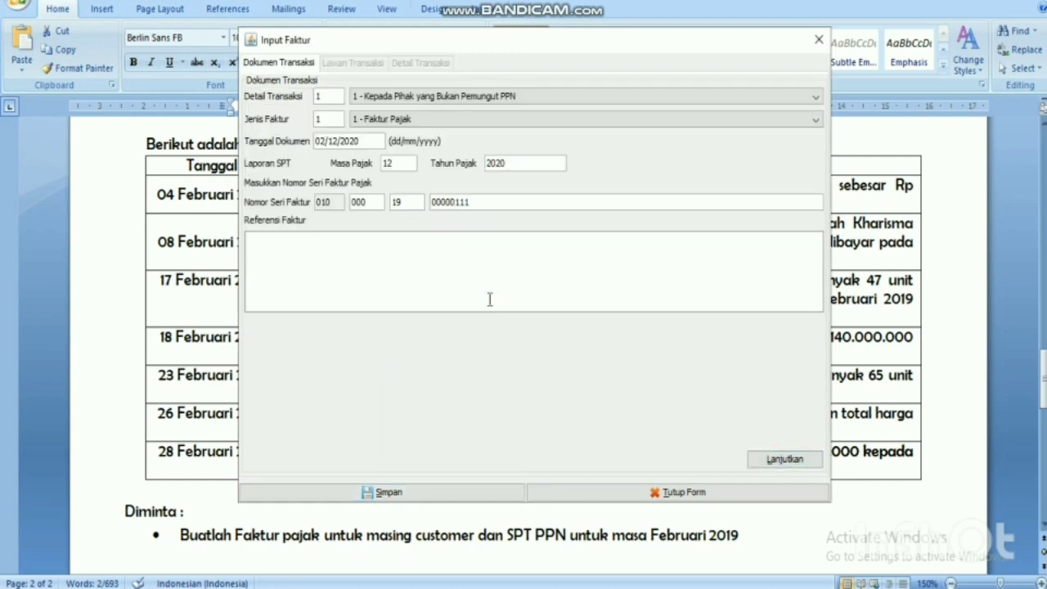
pyautogui.click(196, 327)
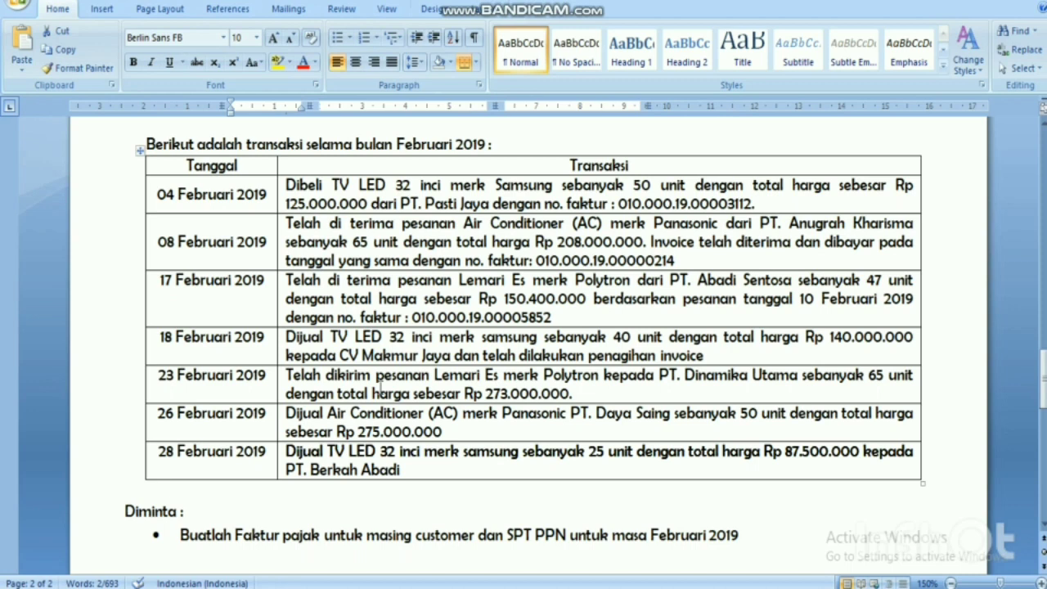
pyautogui.moveTo(587, 585)
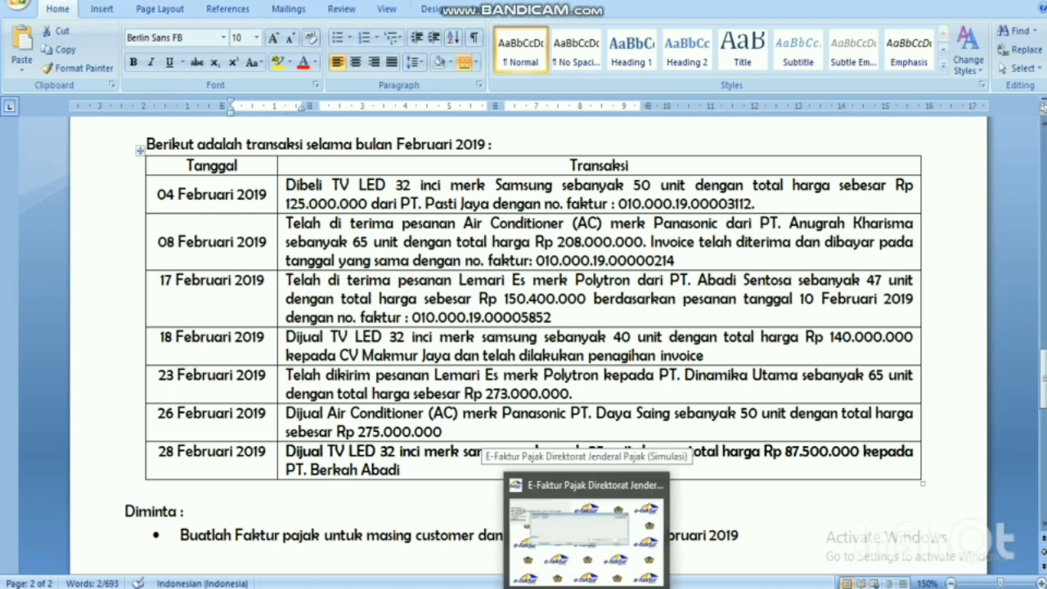
pyautogui.click(586, 535)
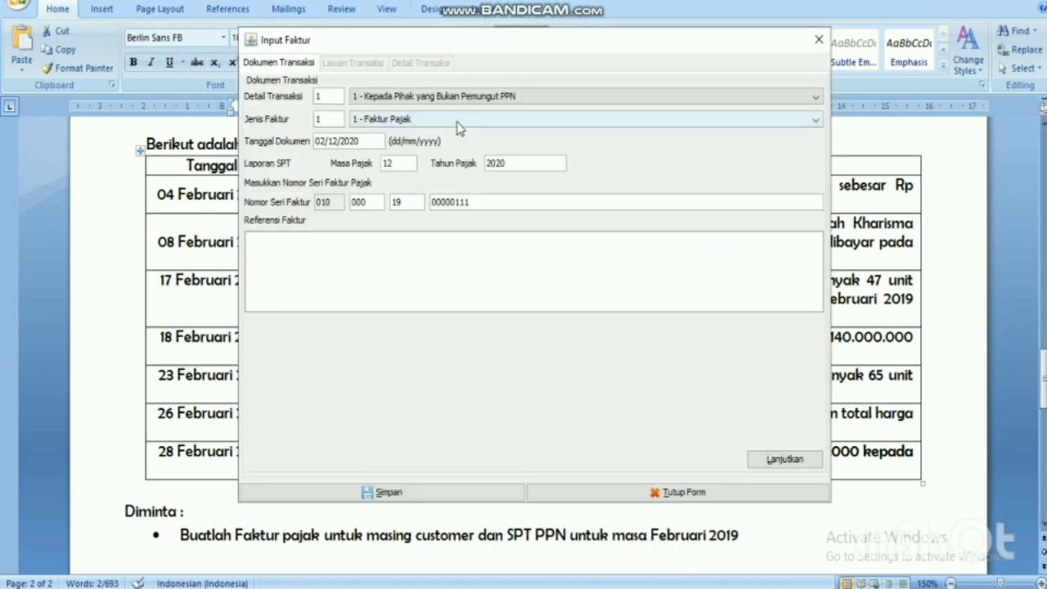
# Set the document date to 23/02/2019 so the tax period becomes 02/2019, then continue.
pyautogui.click(323, 142)
pyautogui.press('BackSpace')
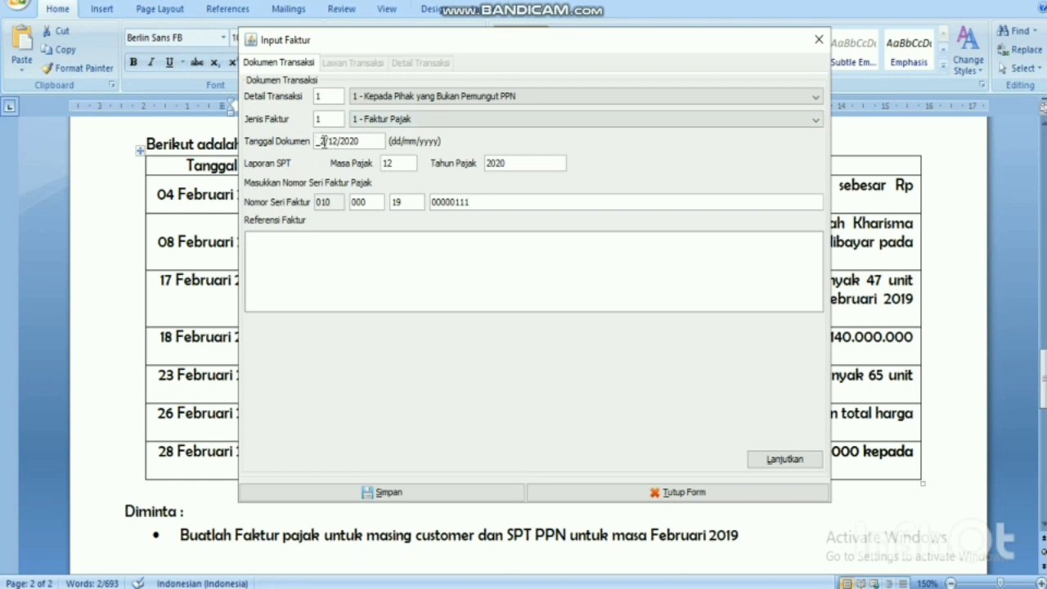
pyautogui.press('BackSpace')
pyautogui.write('23/02/2019')
pyautogui.click(356, 252)
pyautogui.click(783, 459)
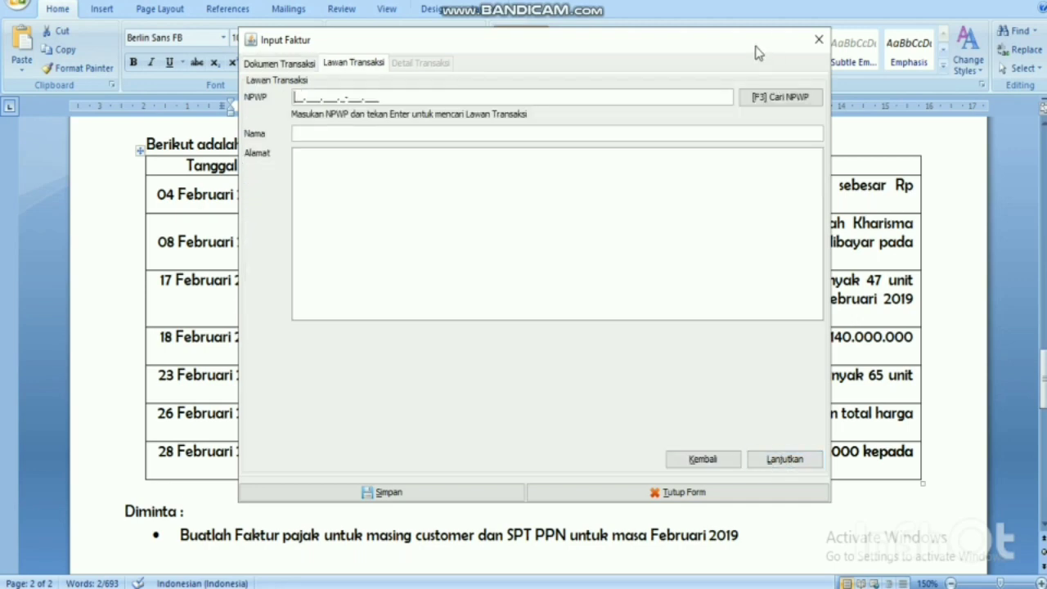
# Choose PT.DINAMIKA UTAMA as the buyer from the NPWP search and continue to the line items.
pyautogui.click(982, 315)
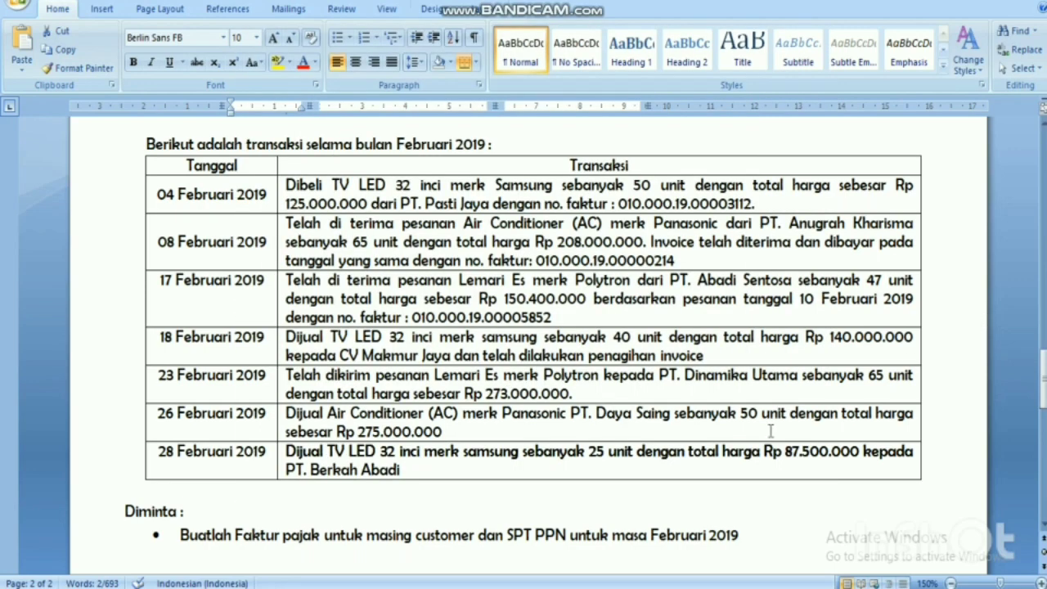
pyautogui.moveTo(624, 583)
pyautogui.click(572, 498)
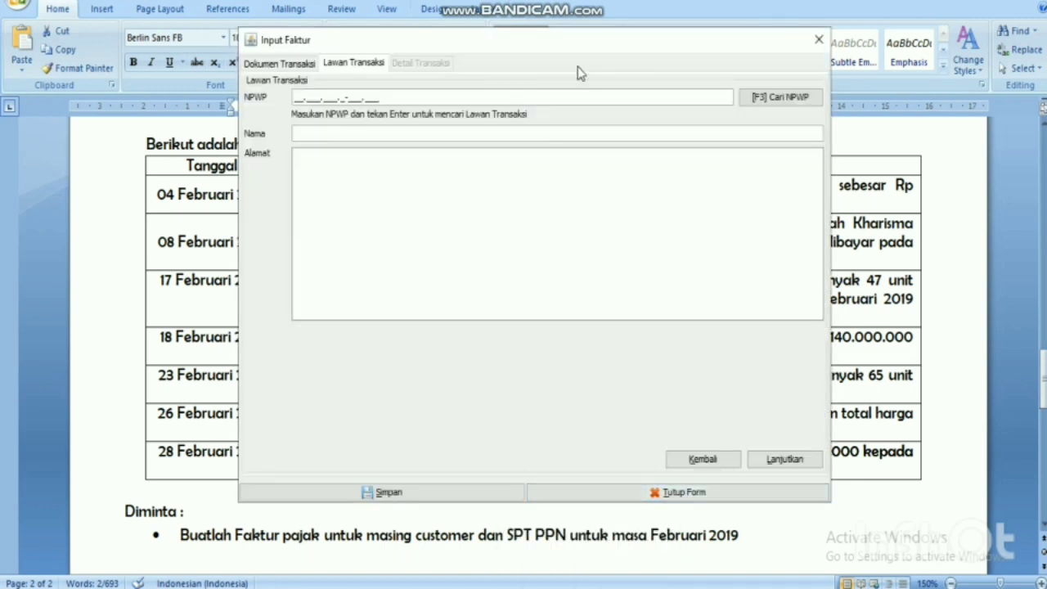
pyautogui.click(775, 98)
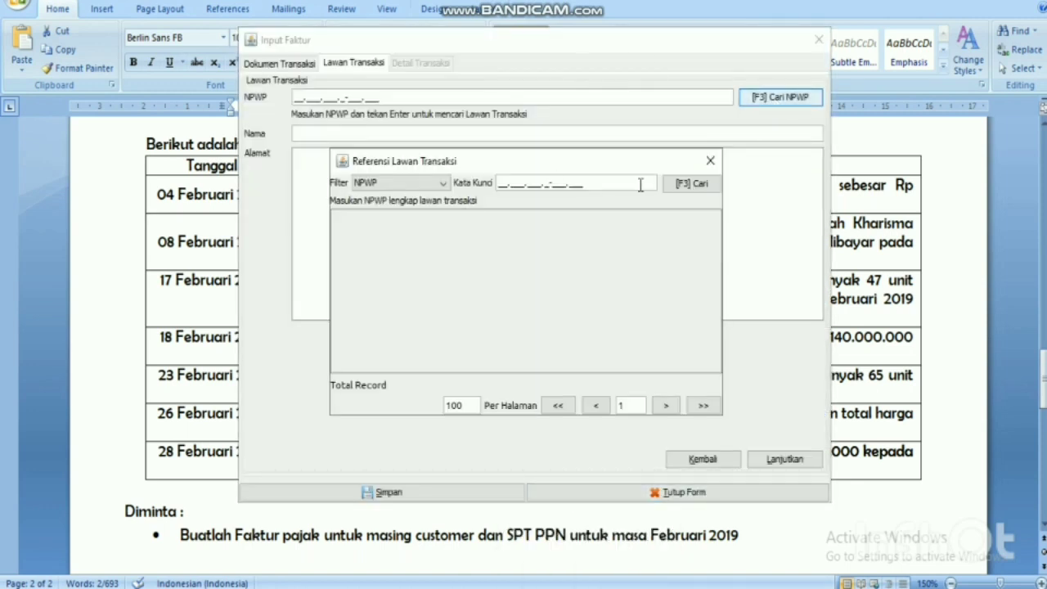
pyautogui.click(691, 184)
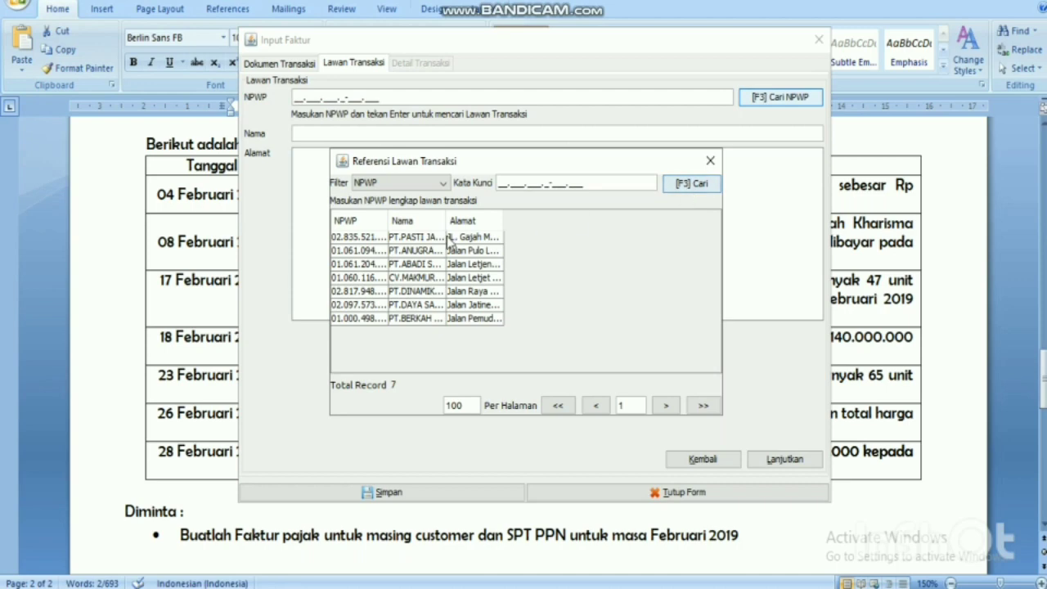
pyautogui.doubleClick(417, 291)
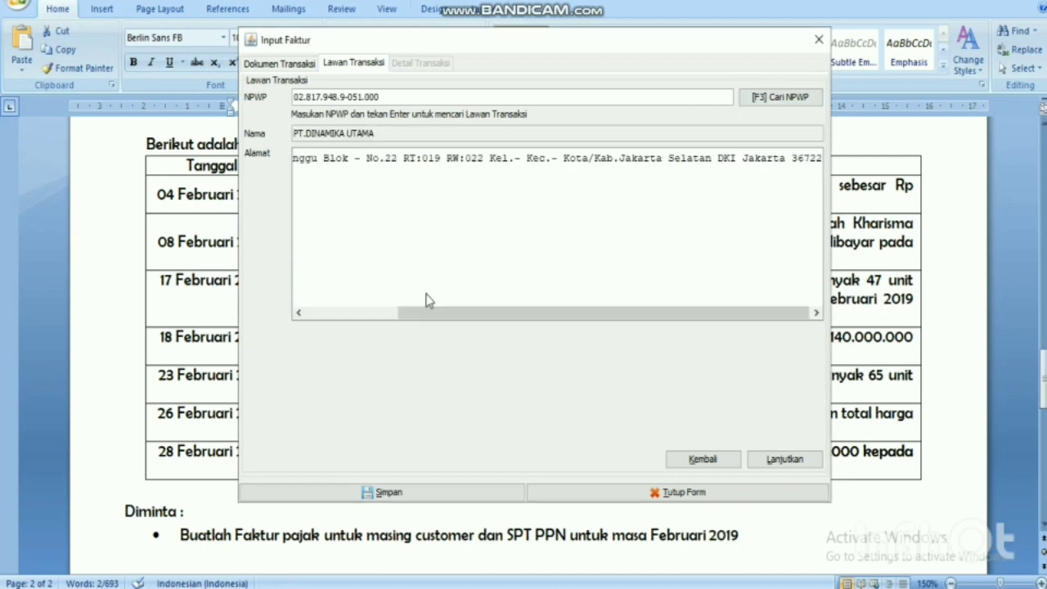
pyautogui.click(785, 460)
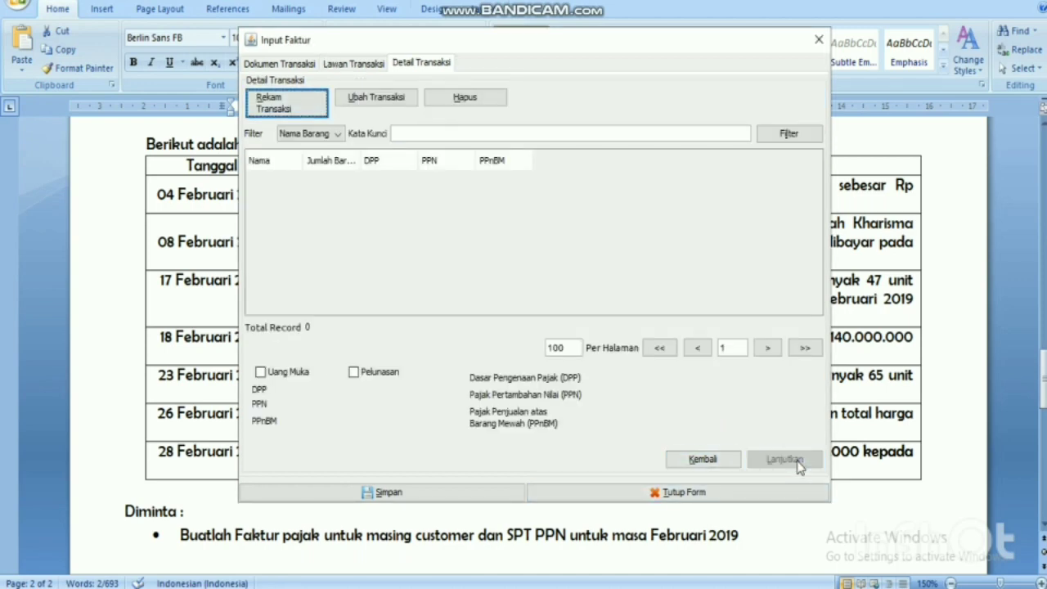
# Begin a new transaction line, cross-checking the items in the Word task document.
pyautogui.click(961, 368)
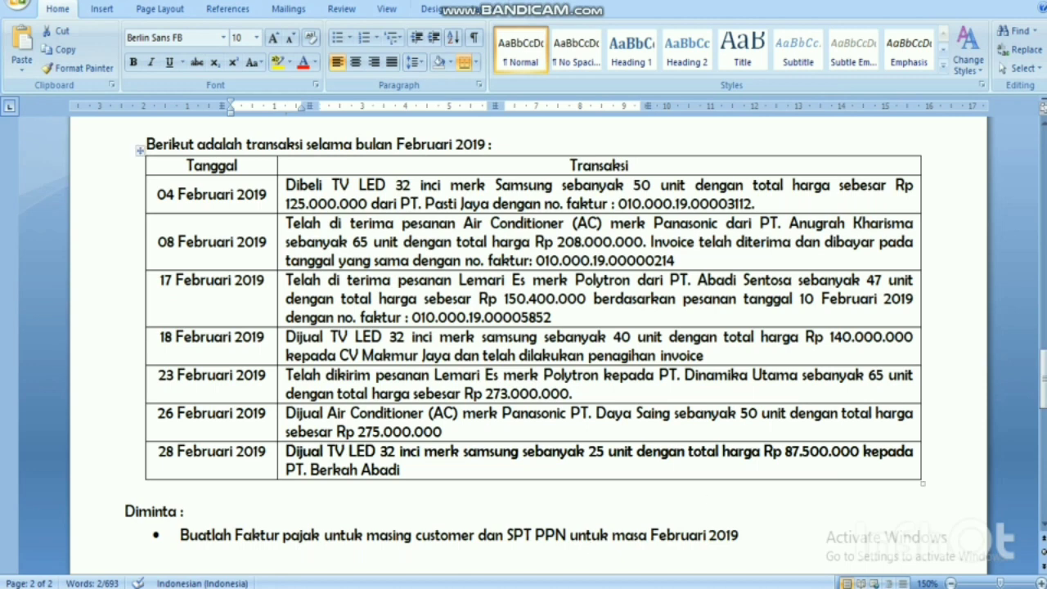
pyautogui.moveTo(587, 585)
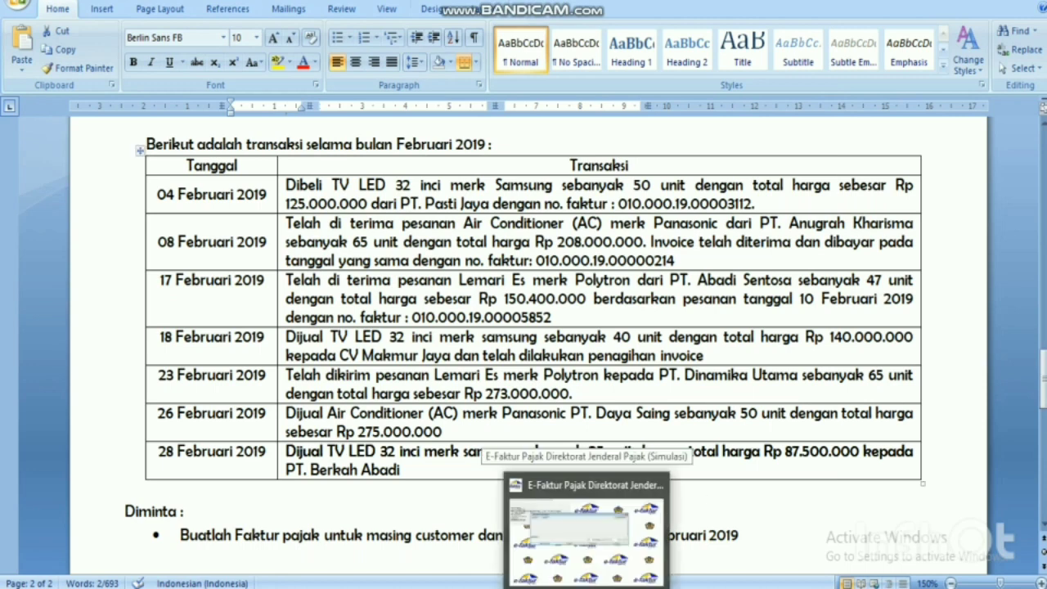
pyautogui.click(586, 532)
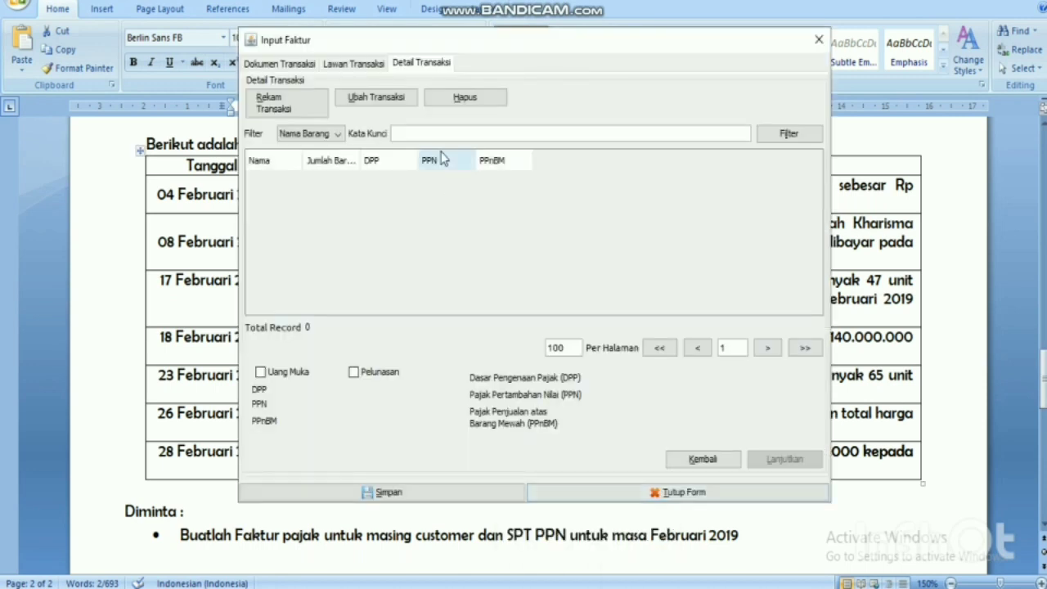
pyautogui.click(278, 102)
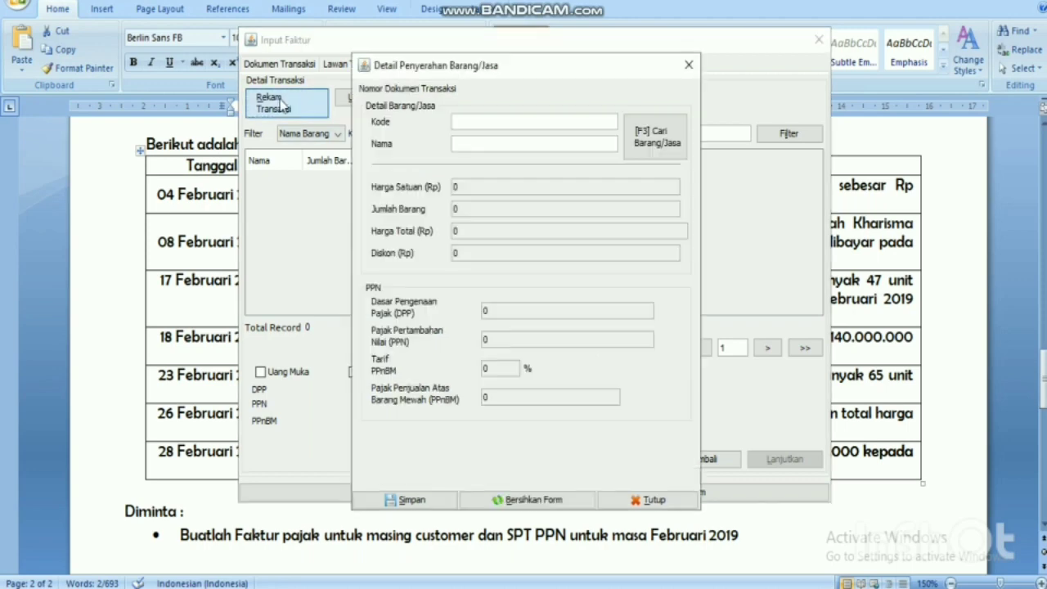
pyautogui.click(913, 327)
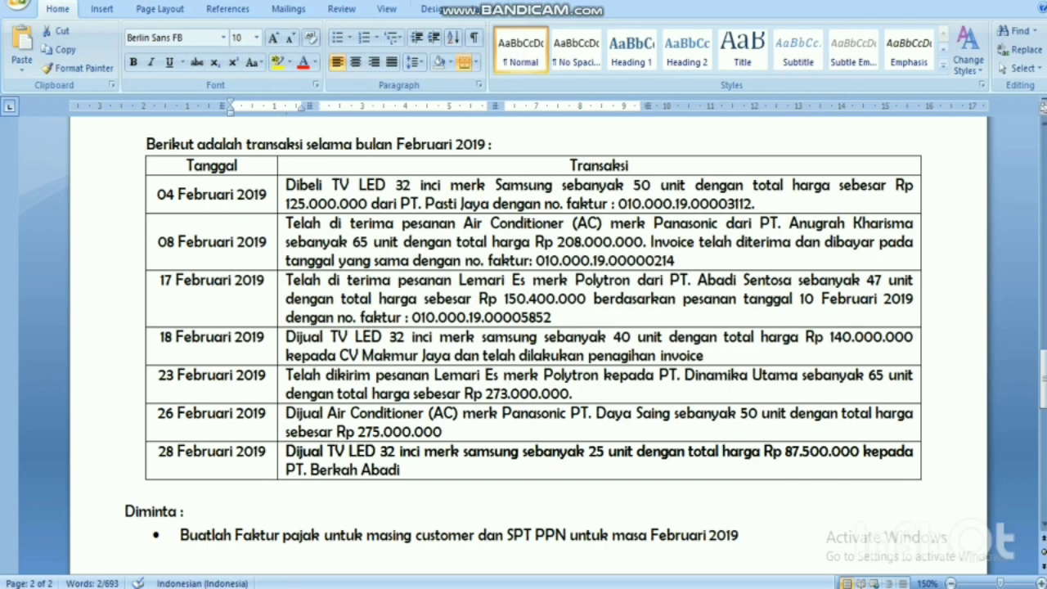
pyautogui.moveTo(586, 587)
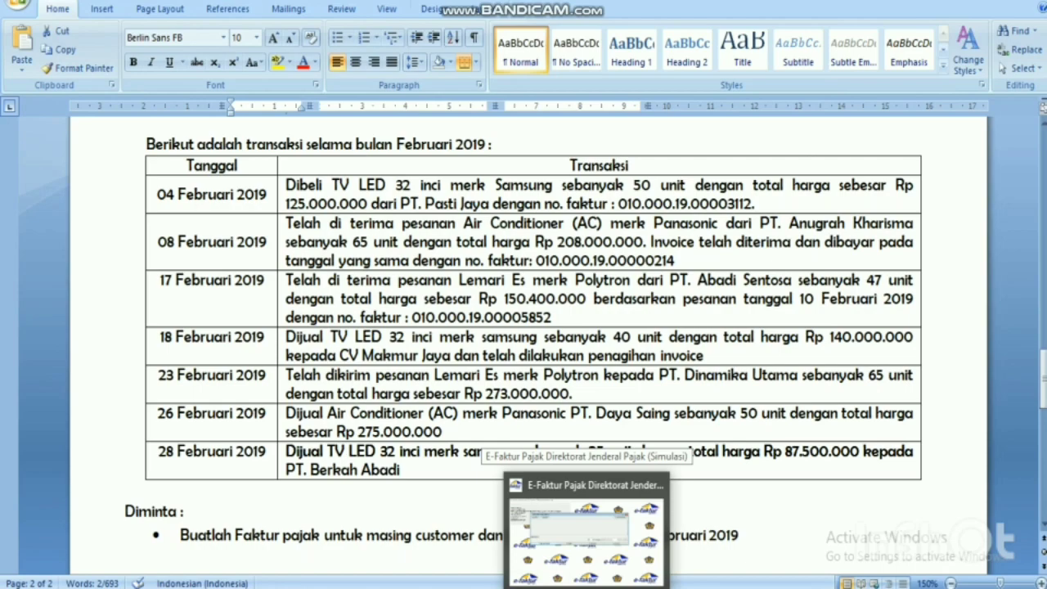
pyautogui.click(586, 539)
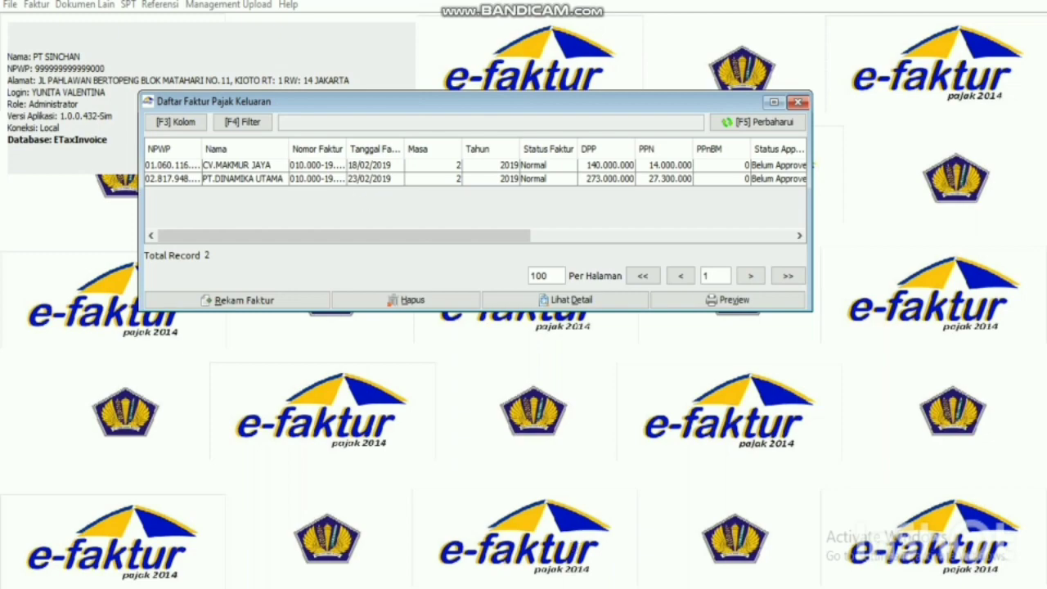
# Record invoice 010.000-19.00000112 dated 26/02/2019 for period 02/2019 and proceed to Lawan Transaksi.
pyautogui.click(491, 523)
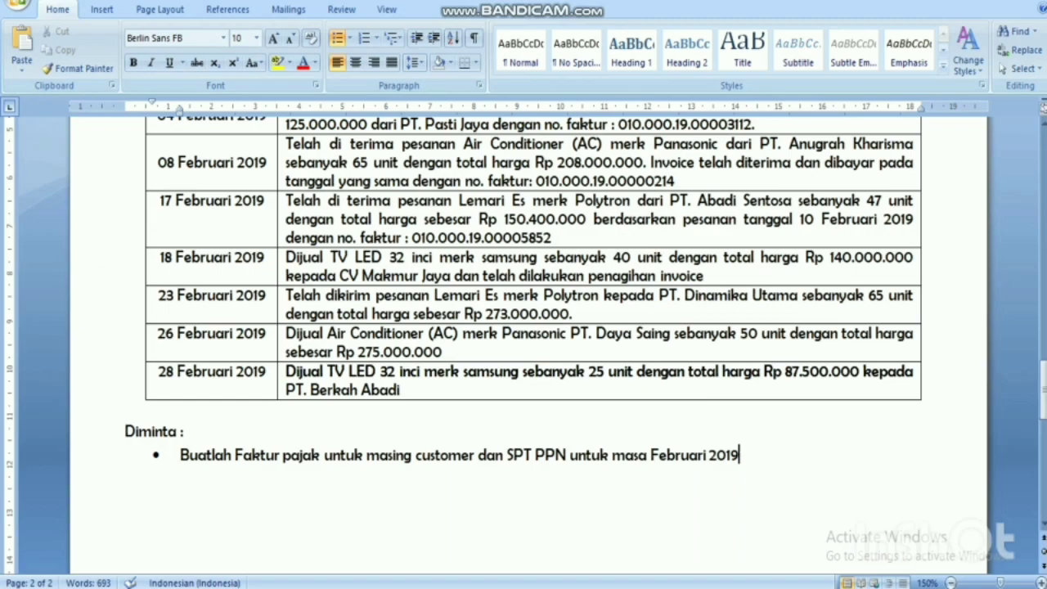
pyautogui.hotkey('alt', 'Tab')
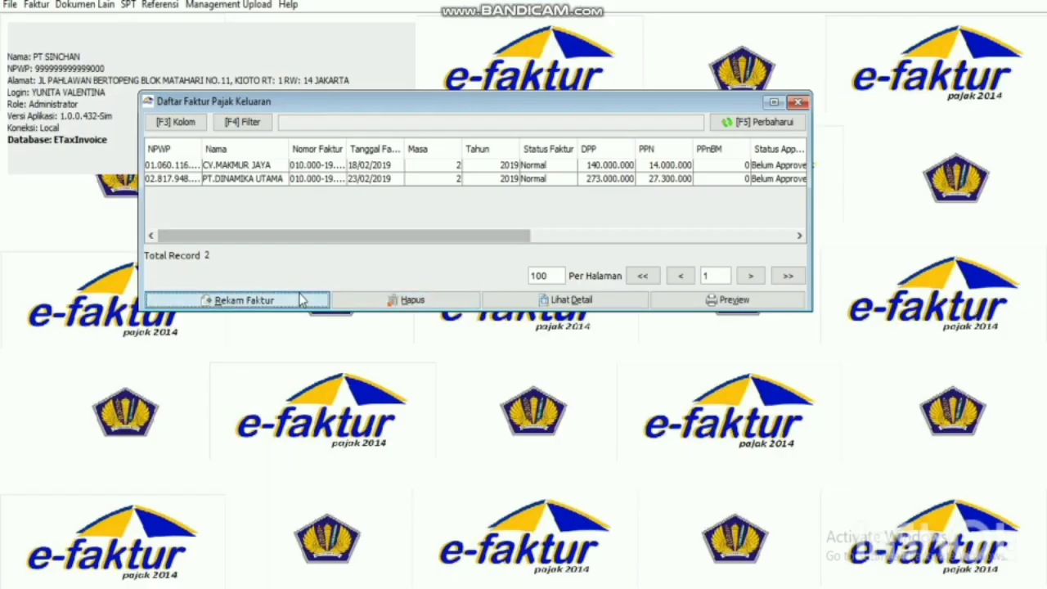
pyautogui.click(301, 300)
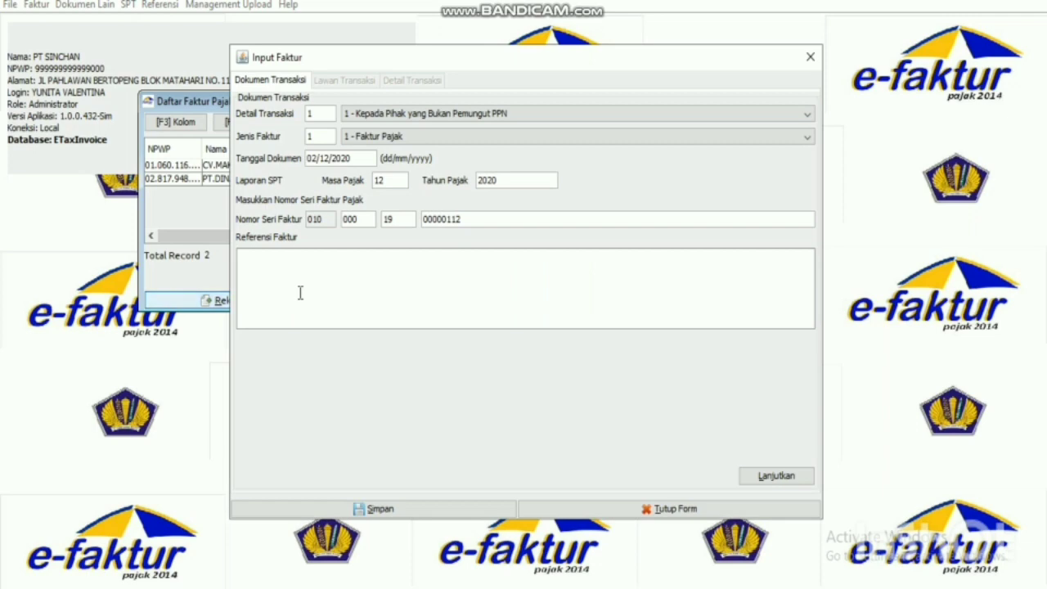
pyautogui.hotkey('alt', 'Tab')
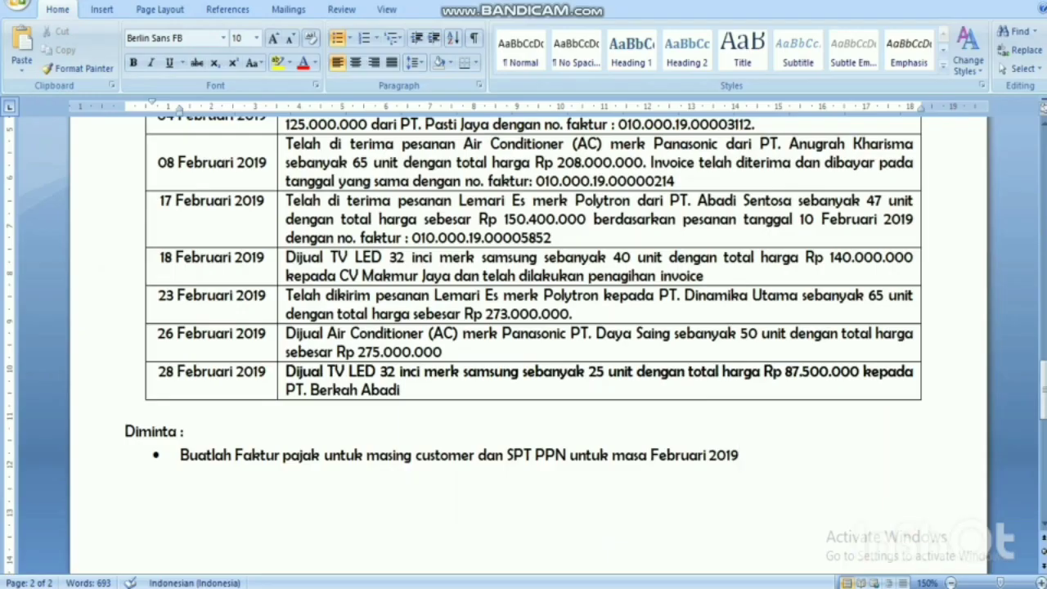
pyautogui.hotkey('alt', 'Tab')
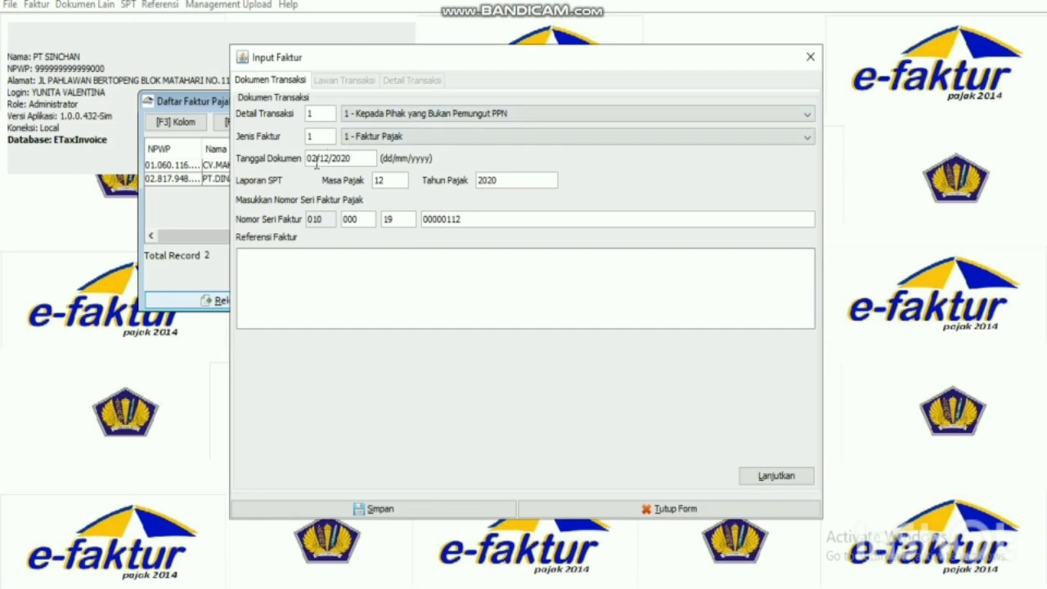
pyautogui.press('BackSpace')
pyautogui.press('BackSpace')
pyautogui.write('26')
pyautogui.write('10')
pyautogui.click(400, 261)
pyautogui.click(360, 160)
pyautogui.write('9')
pyautogui.write('2')
pyautogui.click(774, 482)
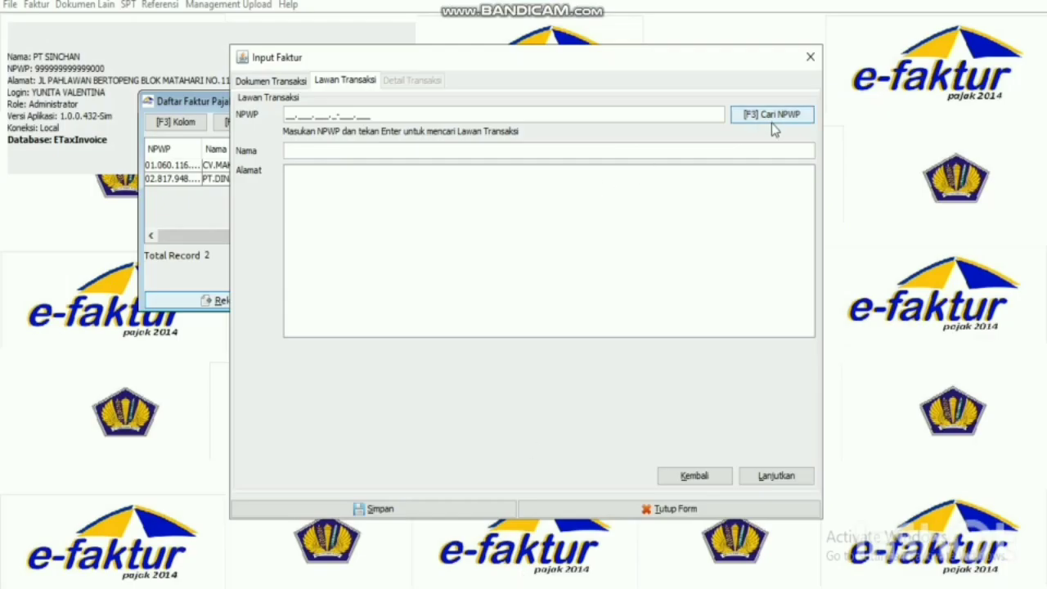
# Choose PT.DAYA SAING as the buyer from the NPWP search and continue to the line items.
pyautogui.click(771, 122)
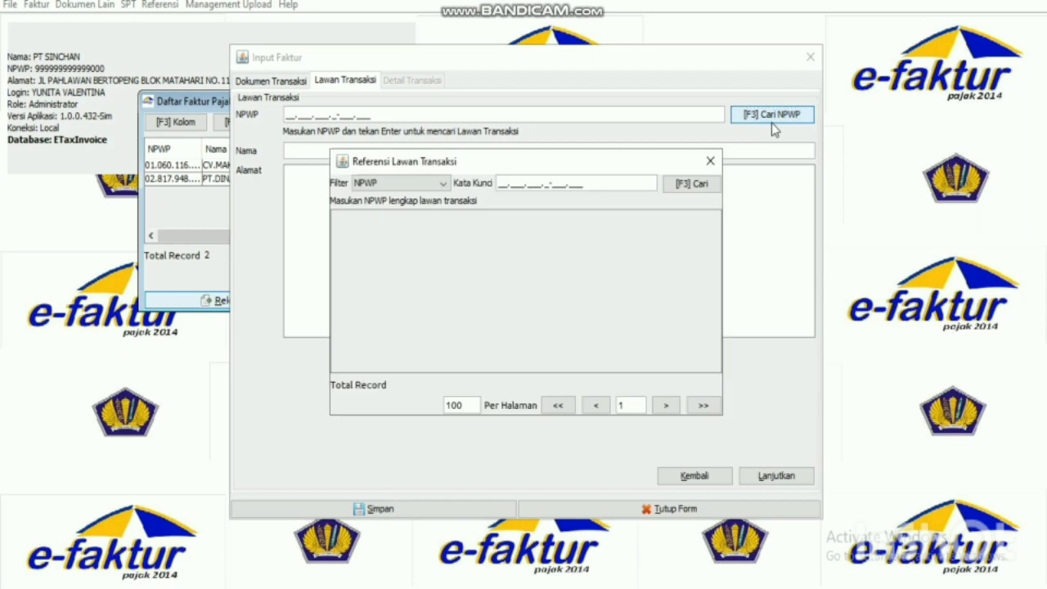
pyautogui.click(691, 185)
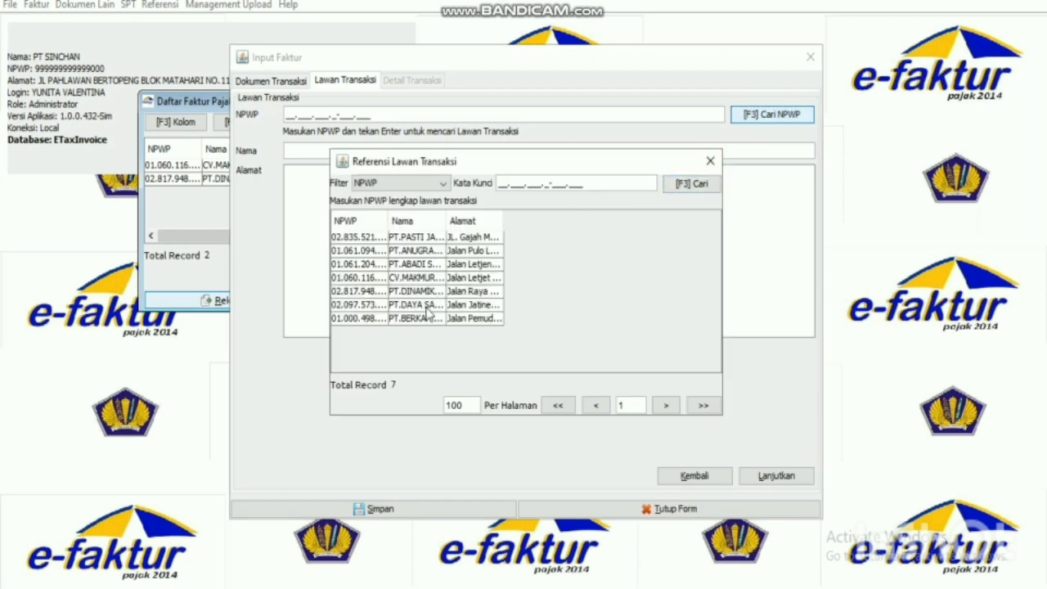
pyautogui.moveTo(447, 221); pyautogui.dragTo(493, 221)
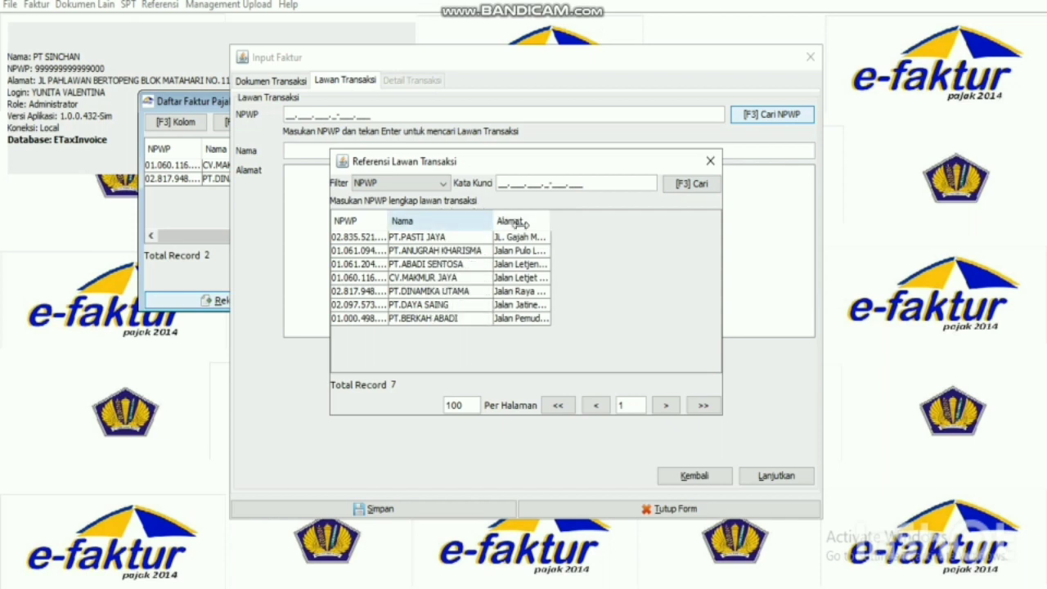
pyautogui.doubleClick(478, 306)
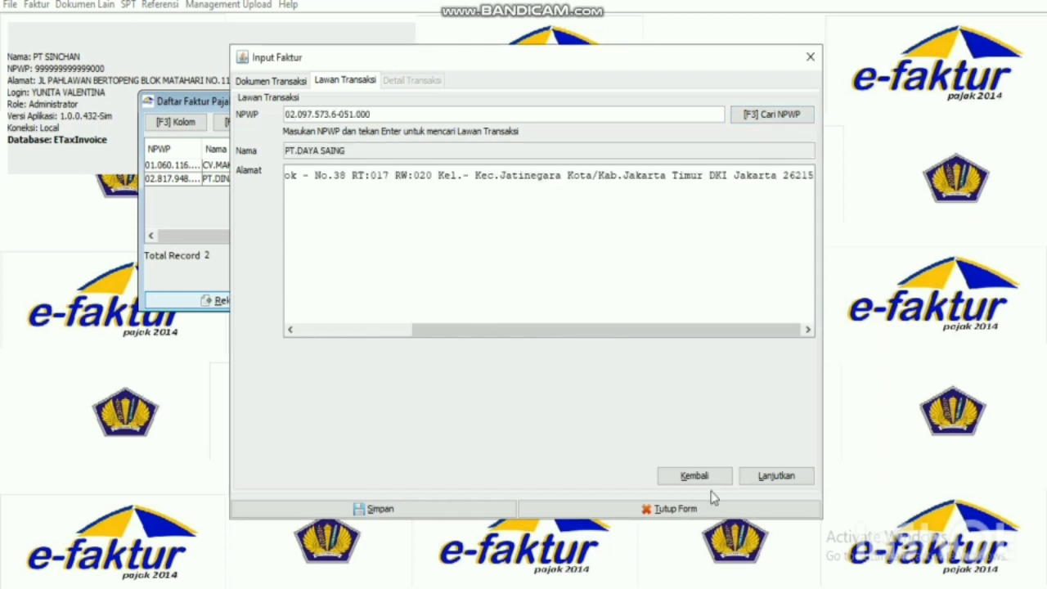
pyautogui.click(775, 475)
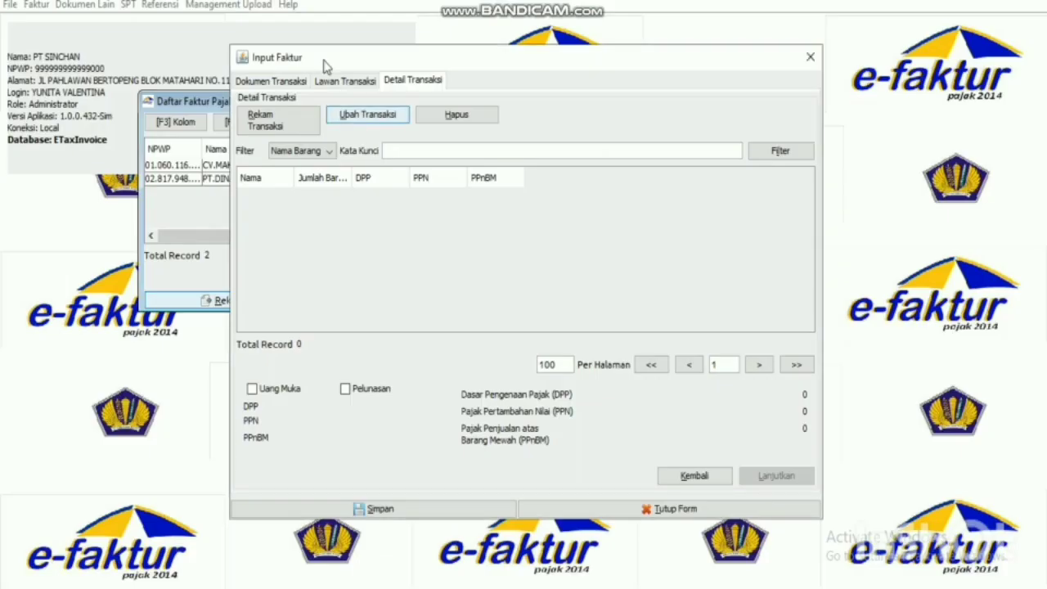
# Add 50 units of AC2PN (AC Merk Panasonic), then save the line and the invoice.
pyautogui.click(287, 121)
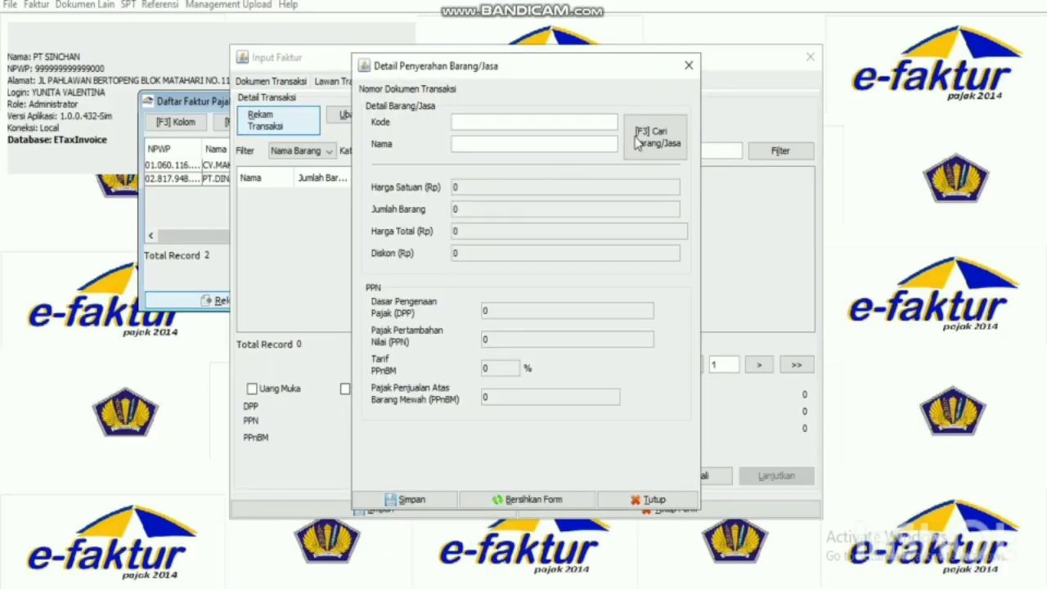
pyautogui.click(638, 141)
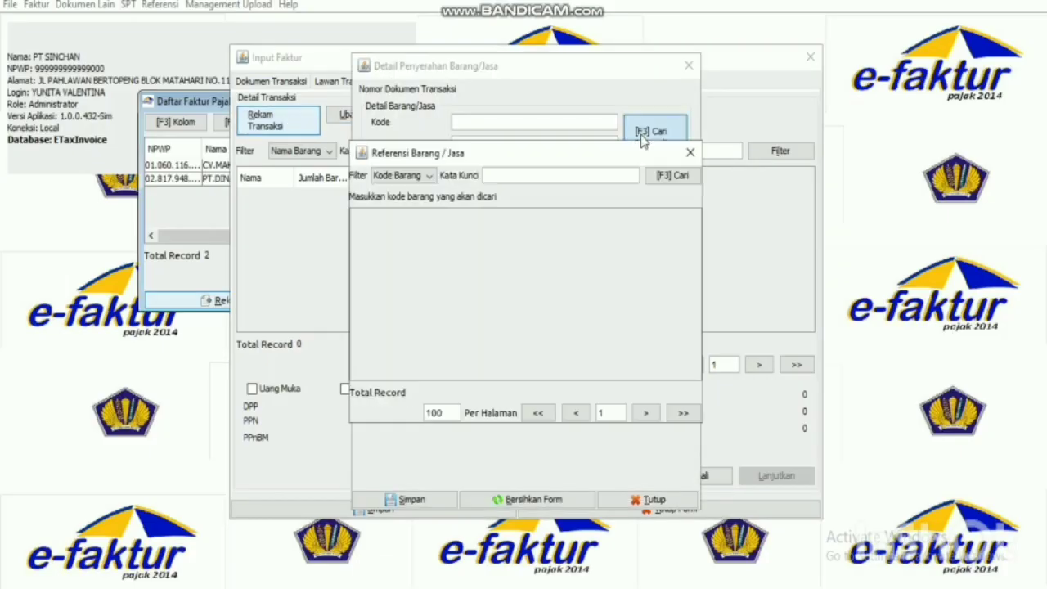
pyautogui.click(425, 176)
pyautogui.click(418, 195)
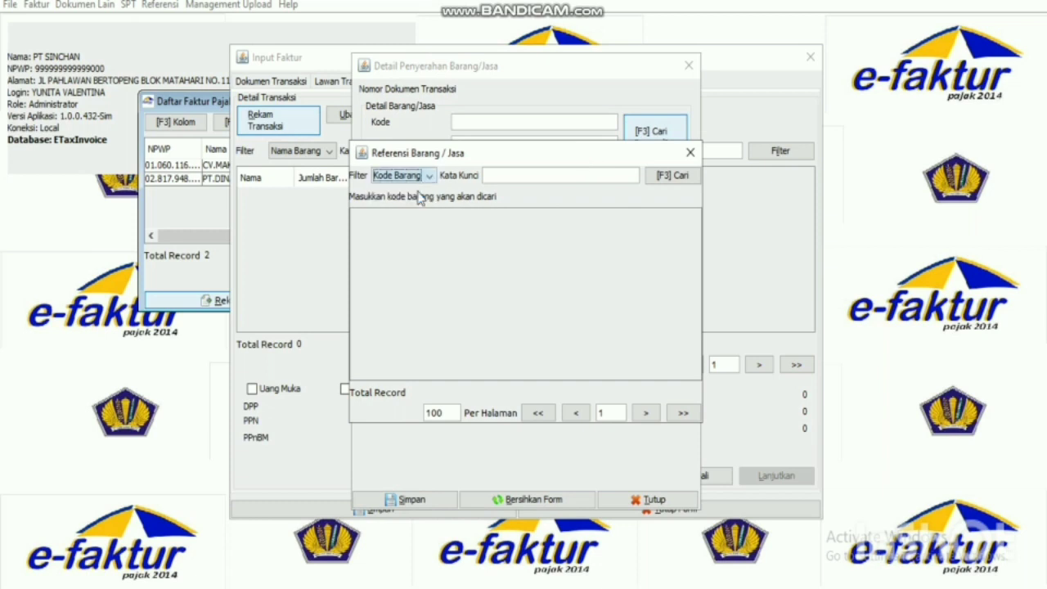
pyautogui.click(673, 176)
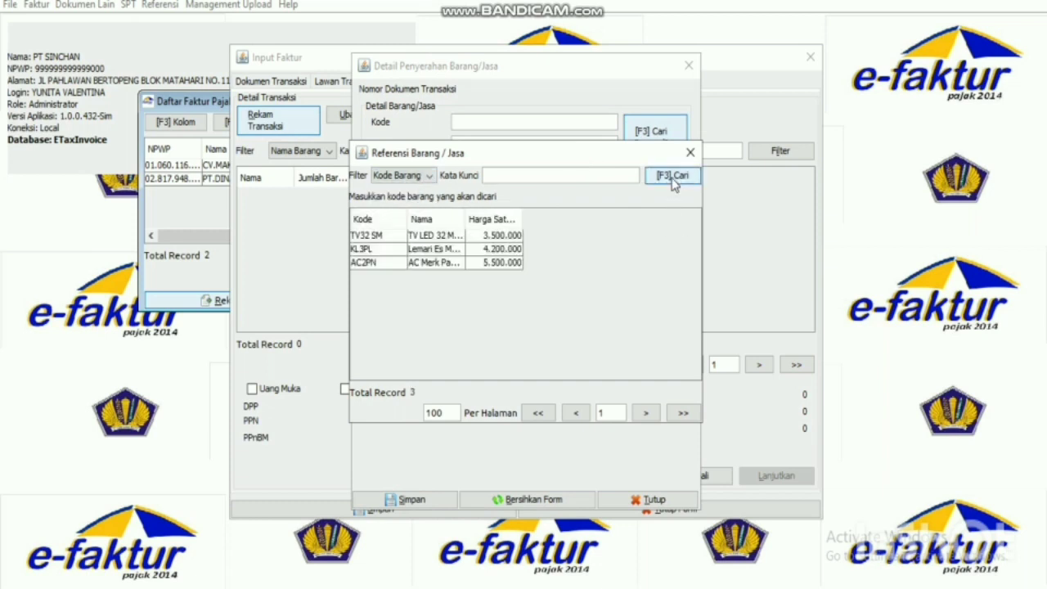
pyautogui.doubleClick(442, 263)
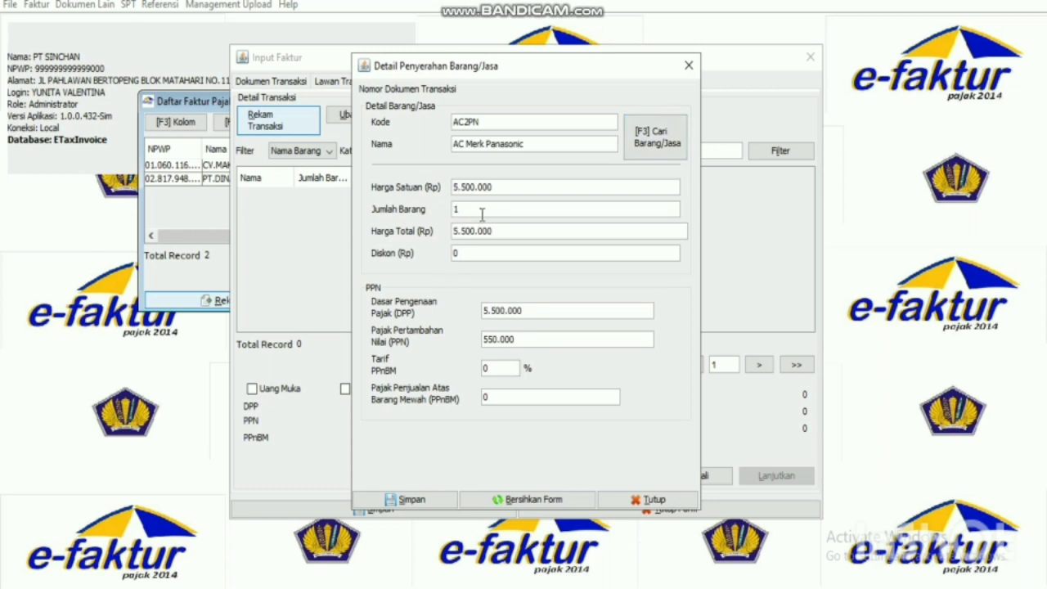
pyautogui.write('50')
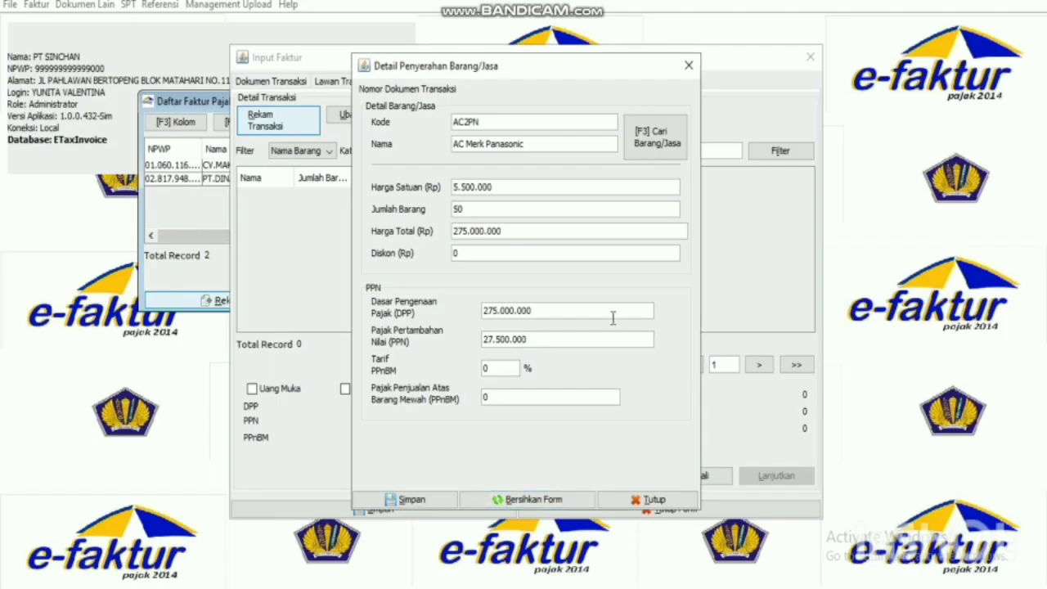
pyautogui.click(402, 499)
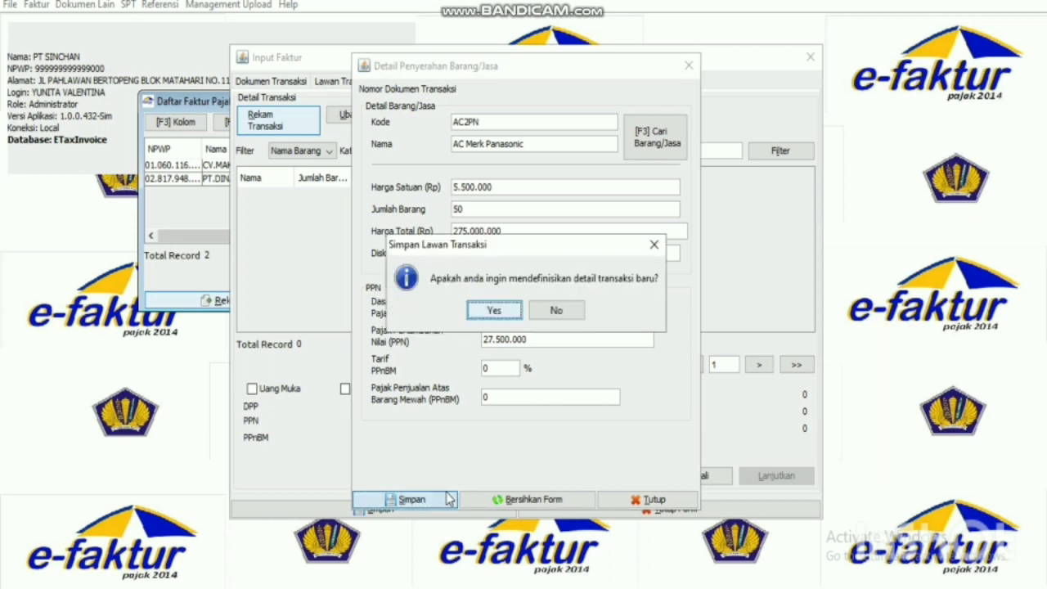
pyautogui.click(564, 317)
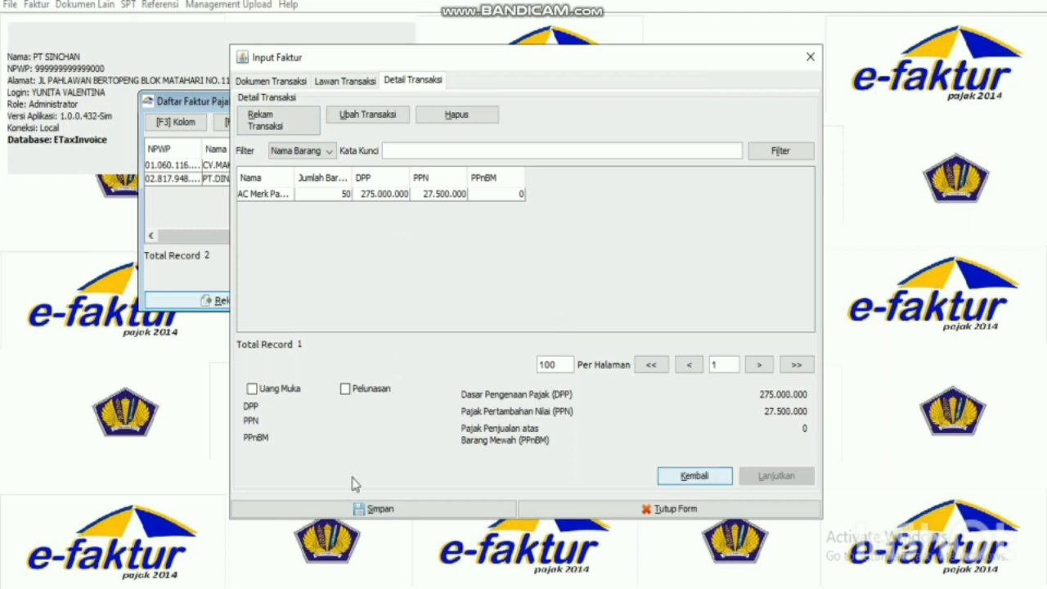
pyautogui.click(408, 513)
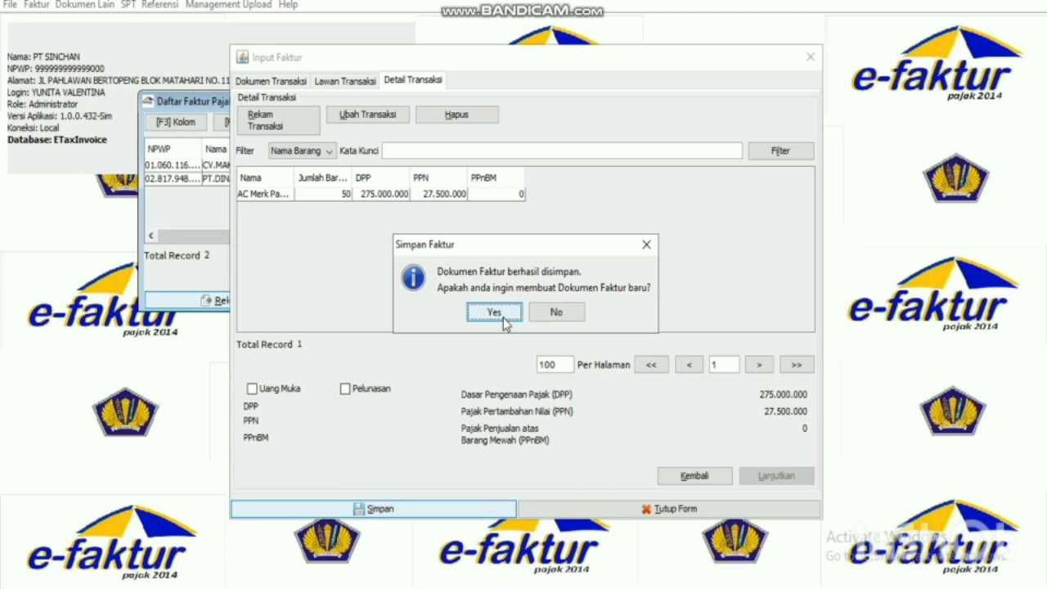
# Start a new invoice dated 28/02/2019 with tax period 02/2019 and continue to the buyer.
pyautogui.click(494, 313)
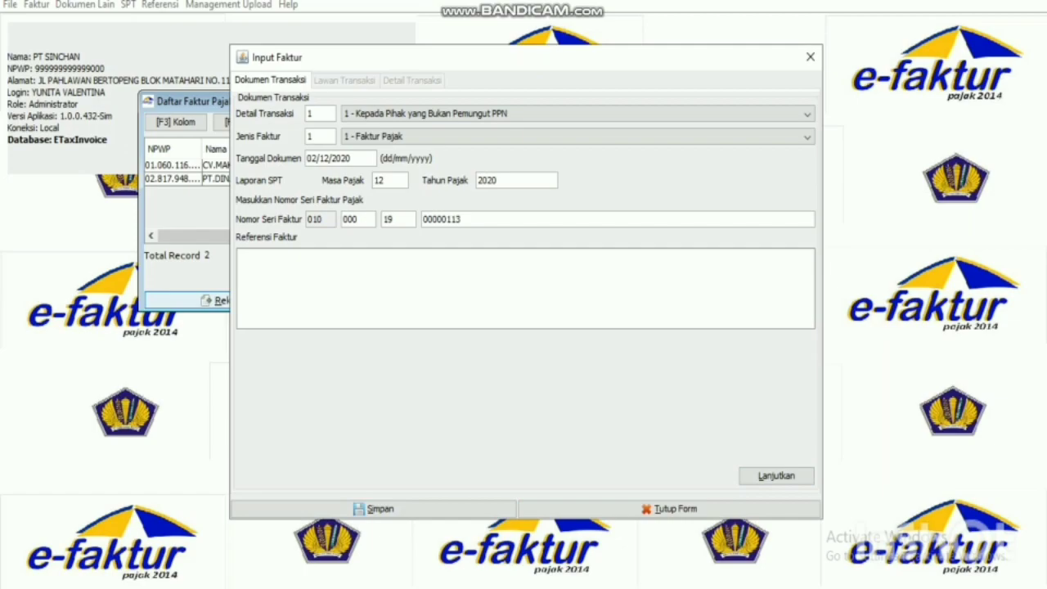
pyautogui.hotkey('alt', 'Tab')
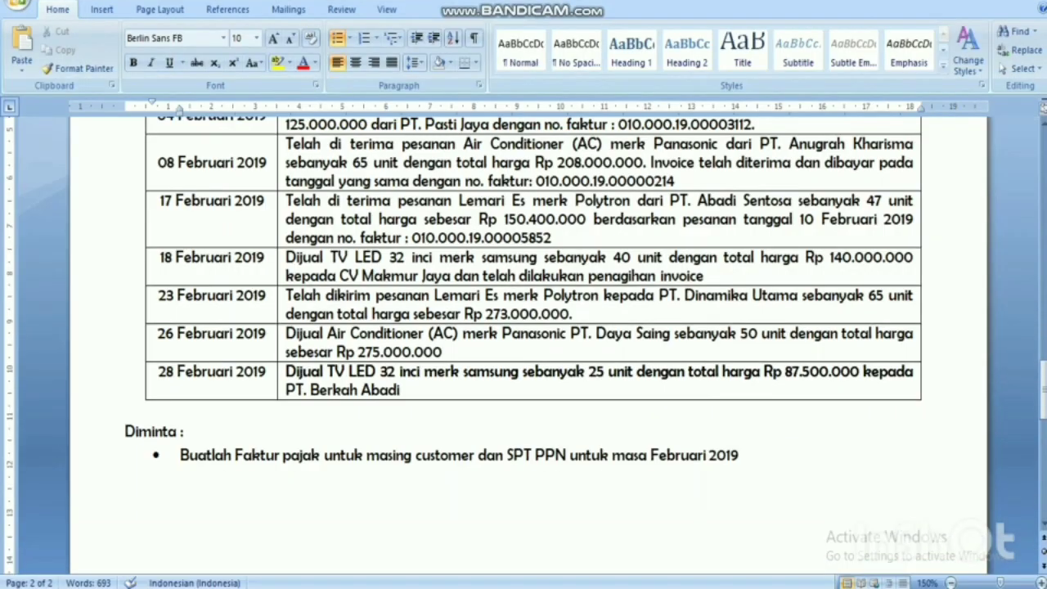
pyautogui.hotkey('alt', 'Tab')
pyautogui.click(317, 157)
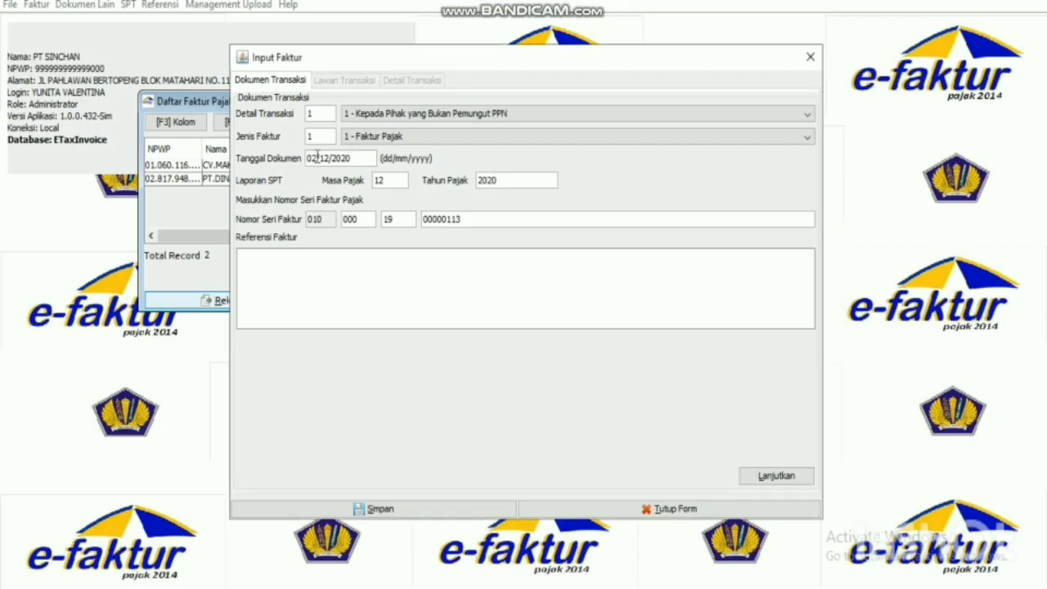
pyautogui.press('BackSpace')
pyautogui.press('BackSpace')
pyautogui.write('28/0')
pyautogui.press('BackSpace')
pyautogui.press('BackSpace')
pyautogui.write('19')
pyautogui.click(393, 297)
pyautogui.click(774, 476)
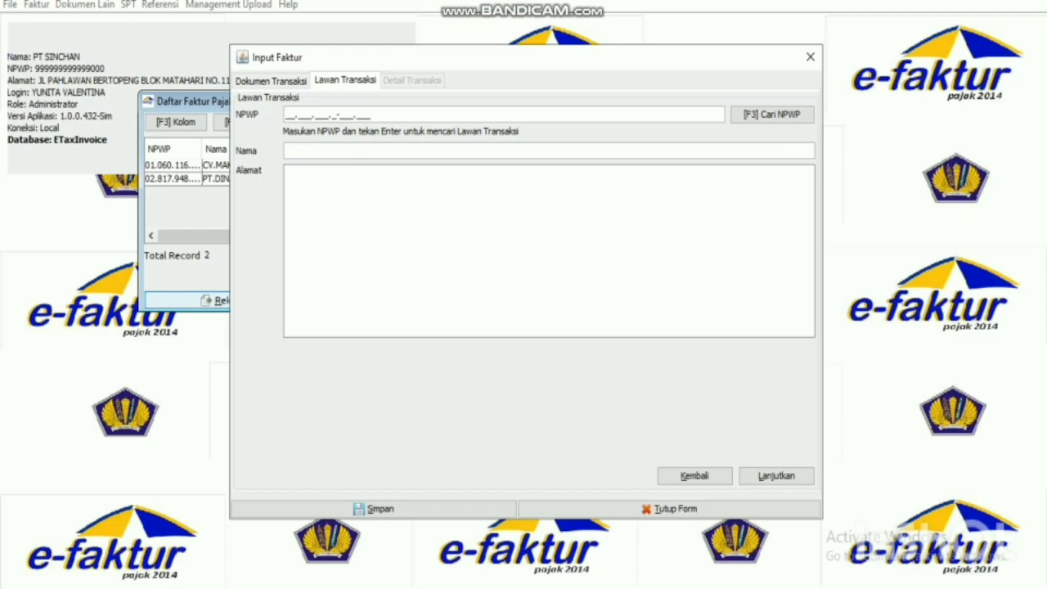
# Choose PT.BERKAH ABADI as the buyer from the NPWP search and continue to item details.
pyautogui.hotkey('alt', 'Tab')
pyautogui.scroll(-1, 524, 327)
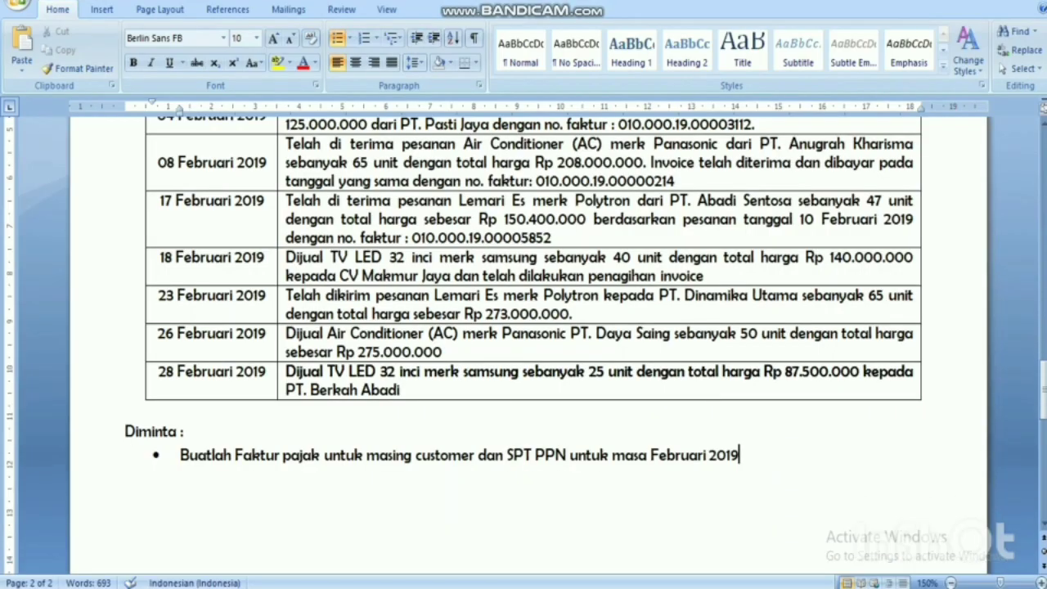
pyautogui.hotkey('alt', 'Tab')
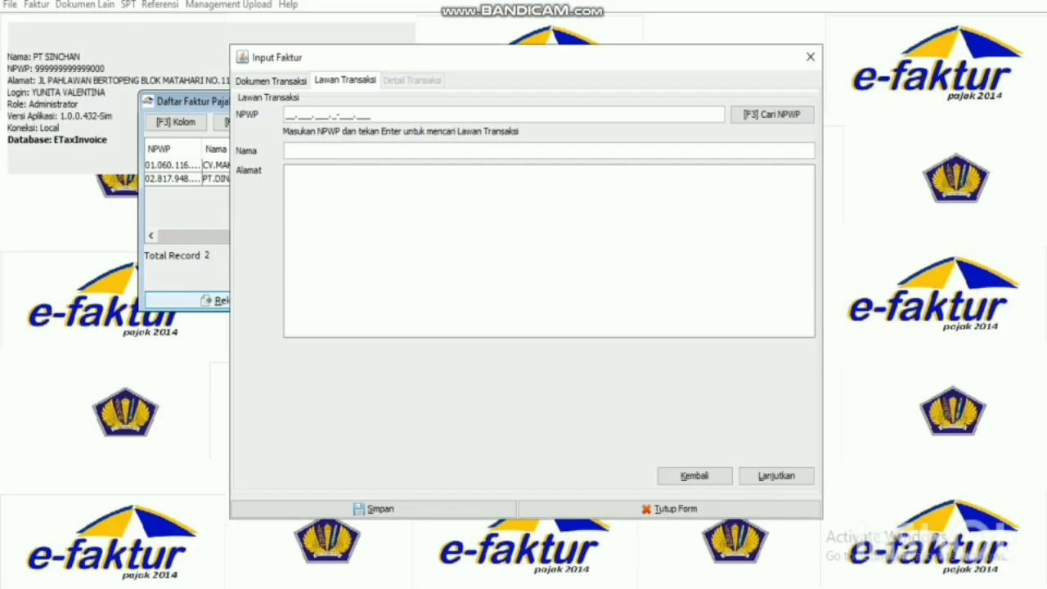
pyautogui.click(769, 116)
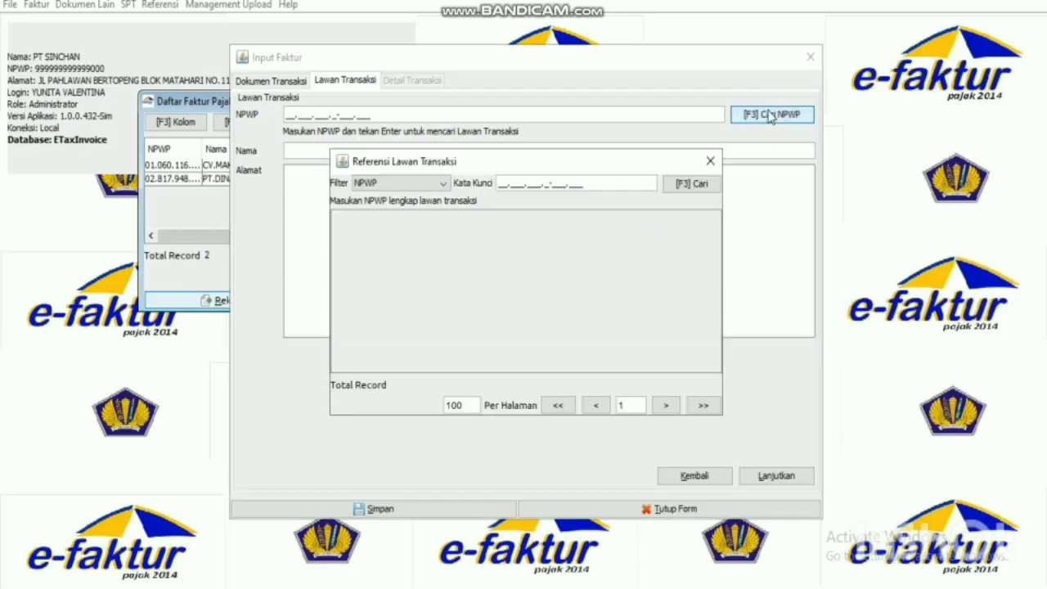
pyautogui.click(692, 184)
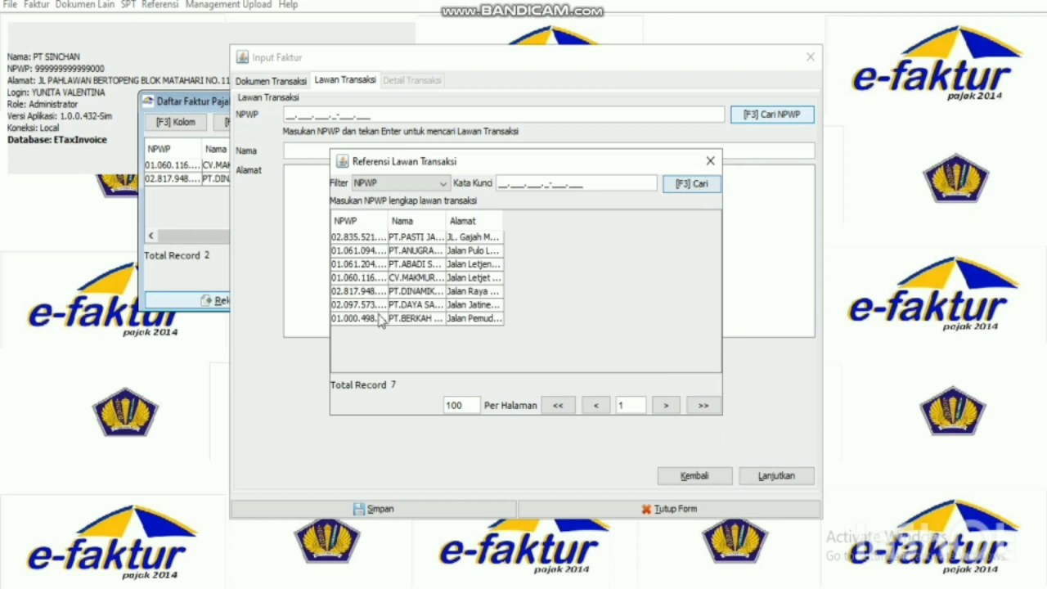
pyautogui.doubleClick(417, 318)
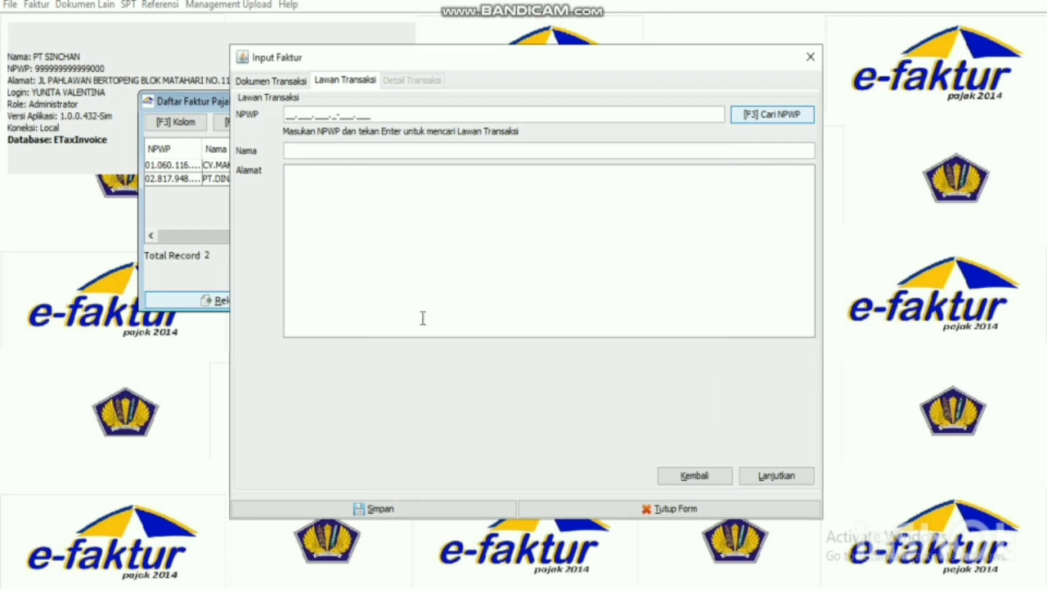
pyautogui.click(768, 476)
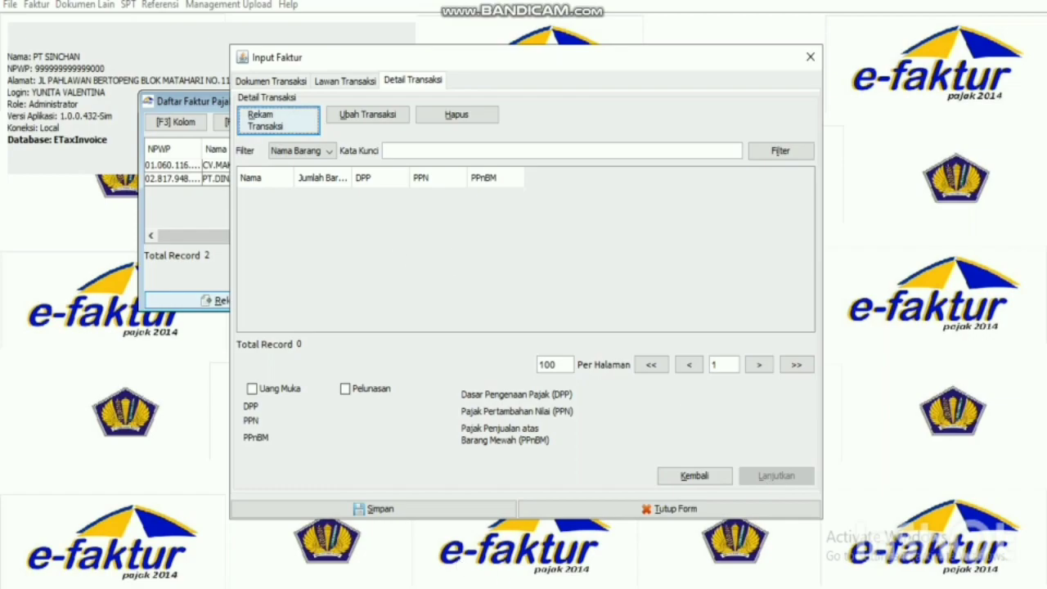
# Review the sold items in the Word task document before entering the transaction.
pyautogui.hotkey('alt', 'Tab')
pyautogui.scroll(-1, 524, 327)
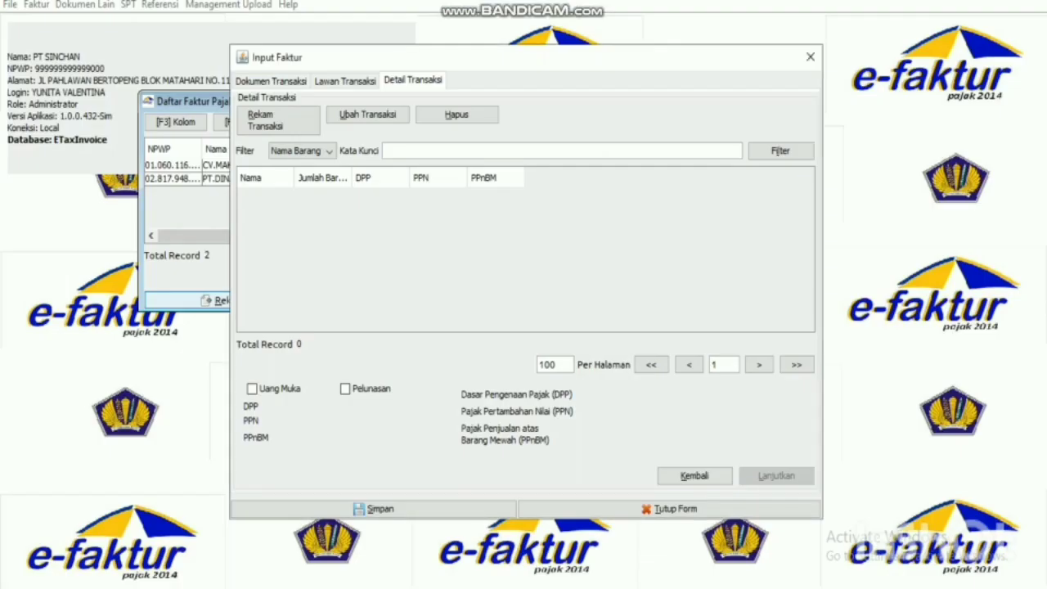
pyautogui.hotkey('alt', 'Tab')
pyautogui.scroll(-1, 523, 327)
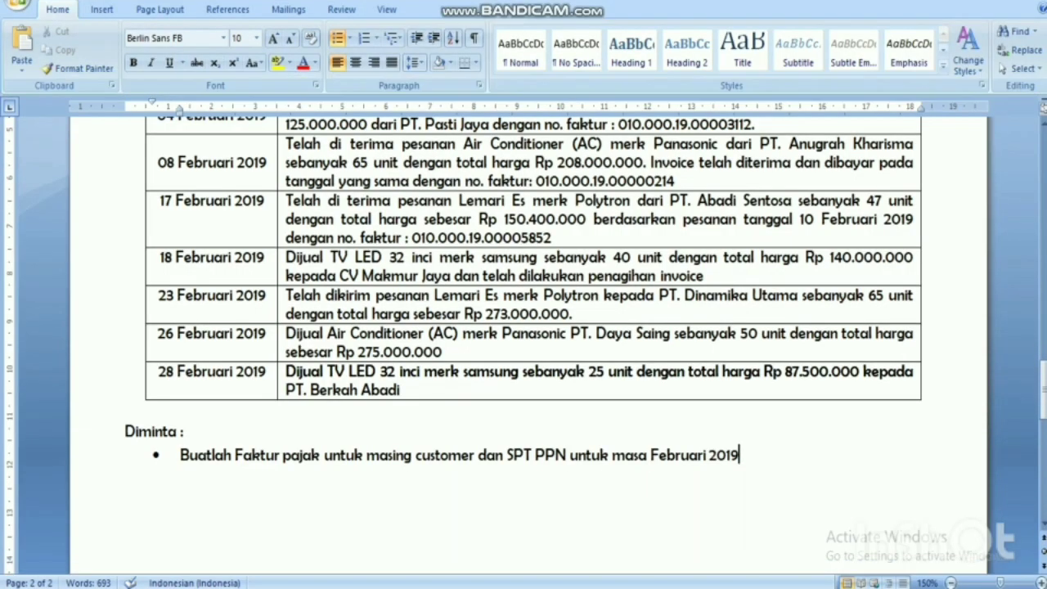
pyautogui.hotkey('alt', 'Tab')
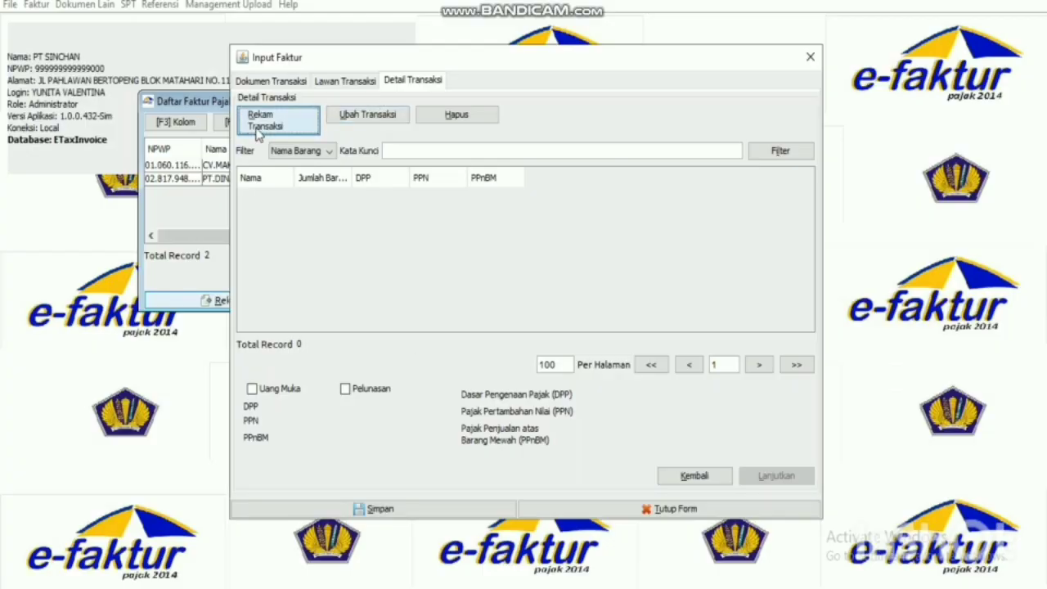
# Add 25 units of TV32 SM (DPP 87.500.000, PPN 8.750.000) and save the PT.BERKAH ABADI invoice.
pyautogui.click(268, 120)
pyautogui.click(647, 147)
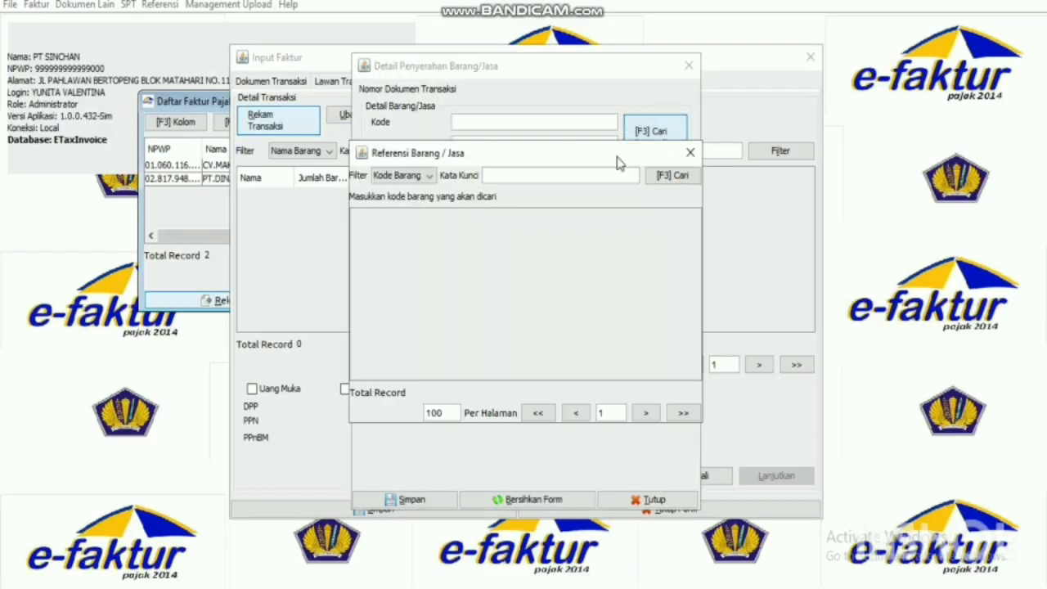
pyautogui.click(672, 175)
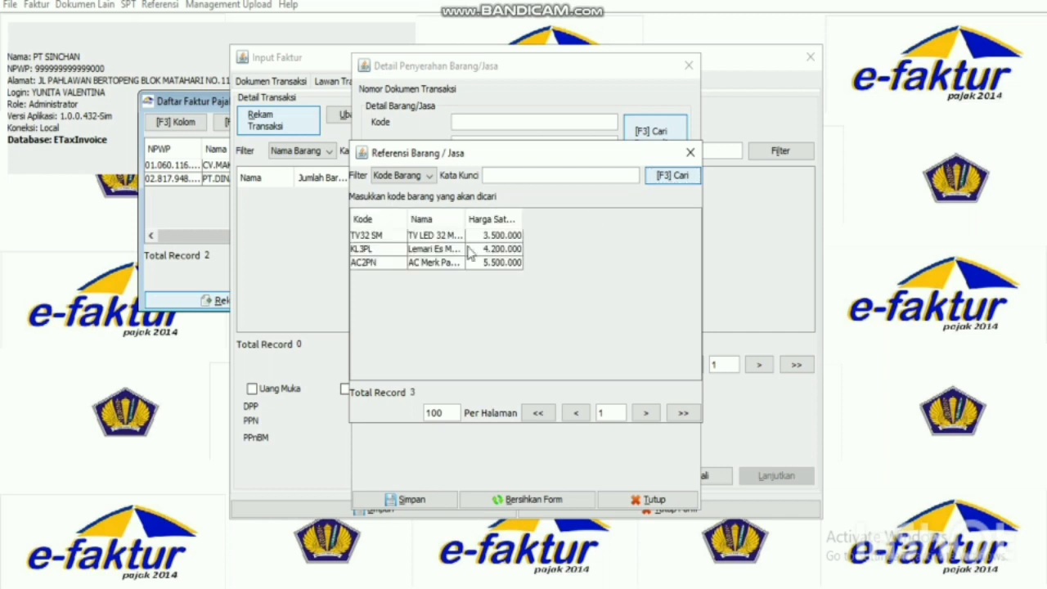
pyautogui.doubleClick(447, 236)
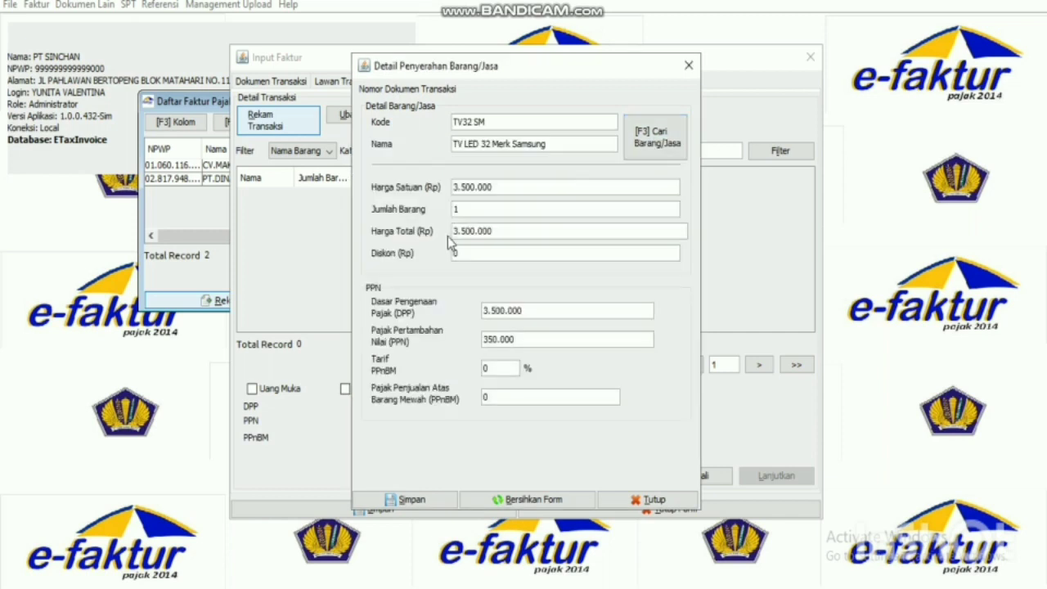
pyautogui.write('25')
pyautogui.click(447, 501)
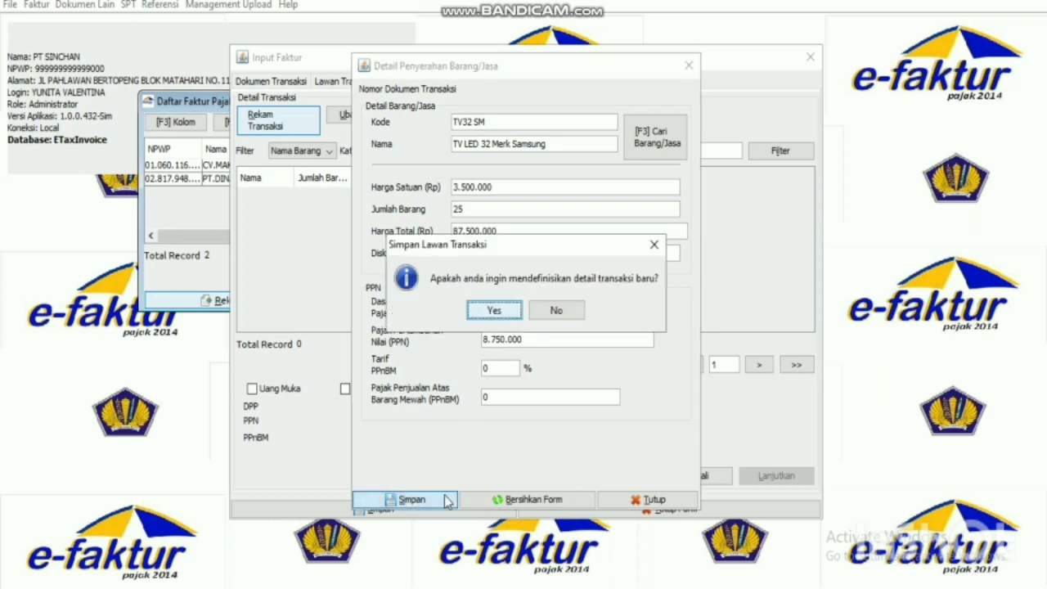
pyautogui.click(556, 310)
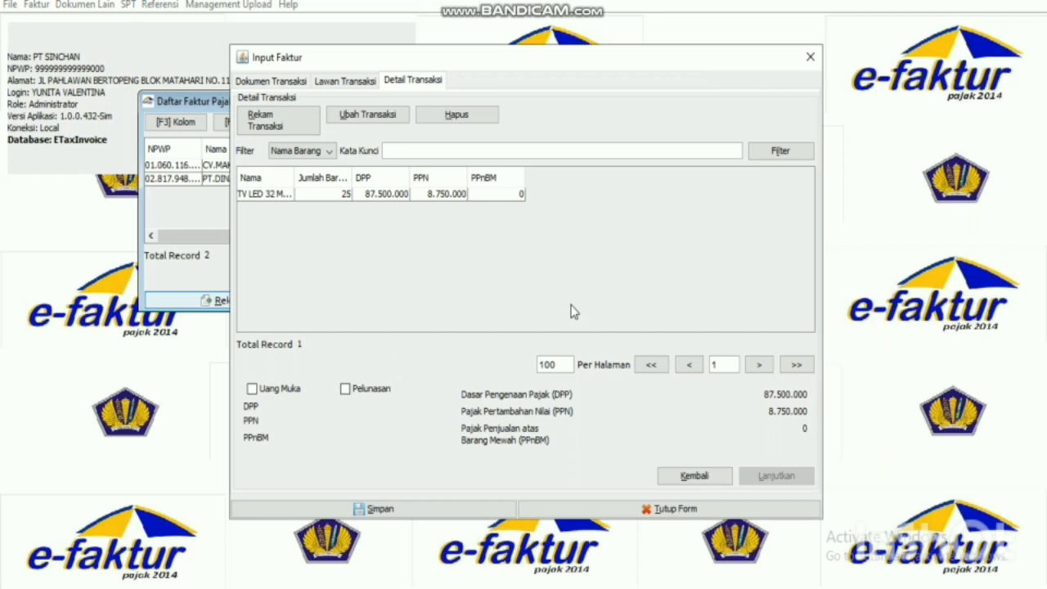
pyautogui.click(372, 508)
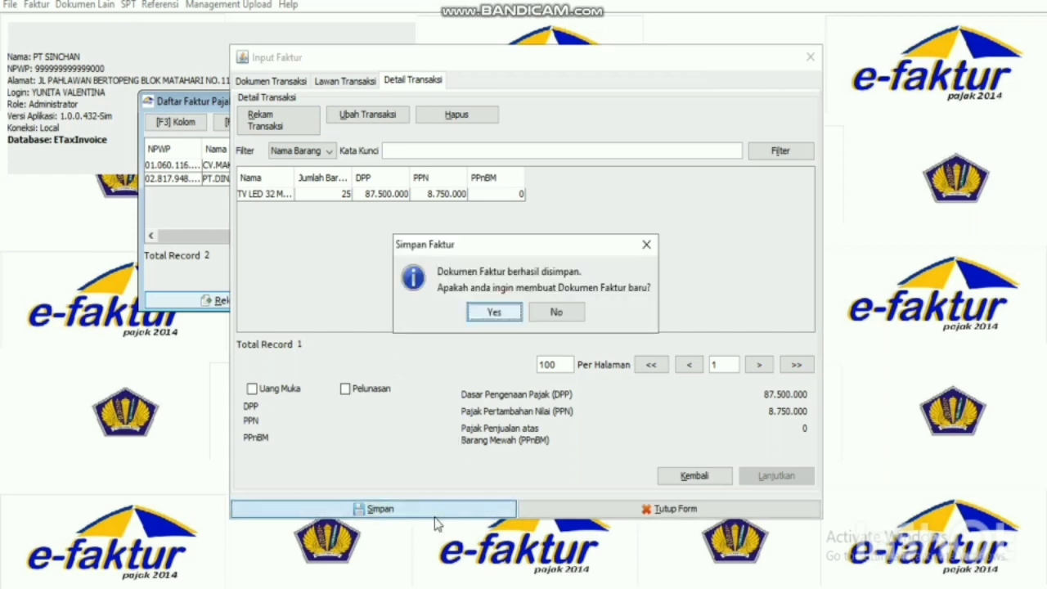
pyautogui.click(558, 312)
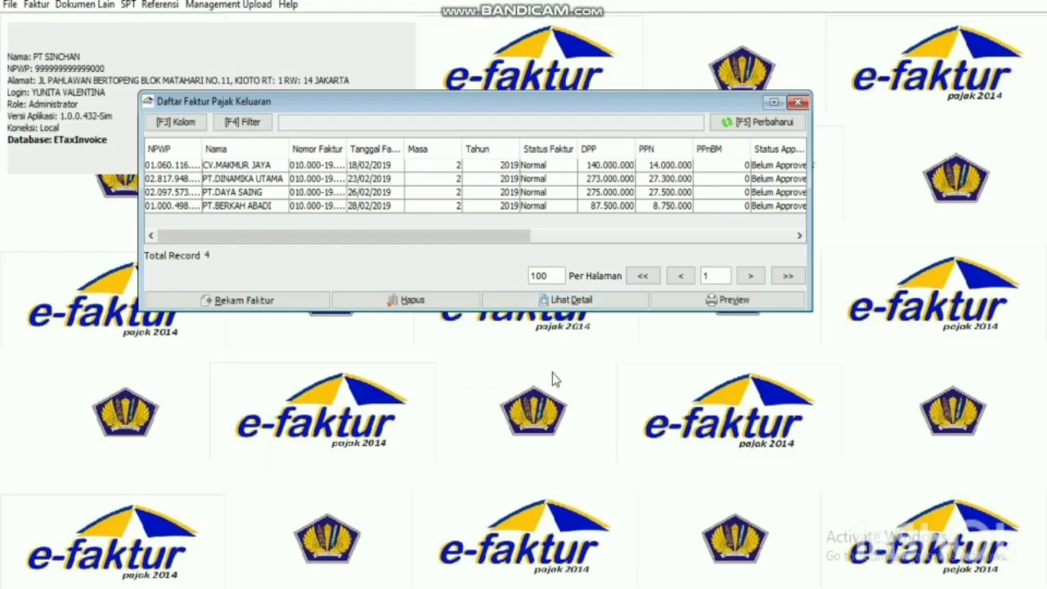
# Close the output invoice list and reopen it via Faktur > Pajak Keluaran > Administrasi Faktur.
pyautogui.click(799, 104)
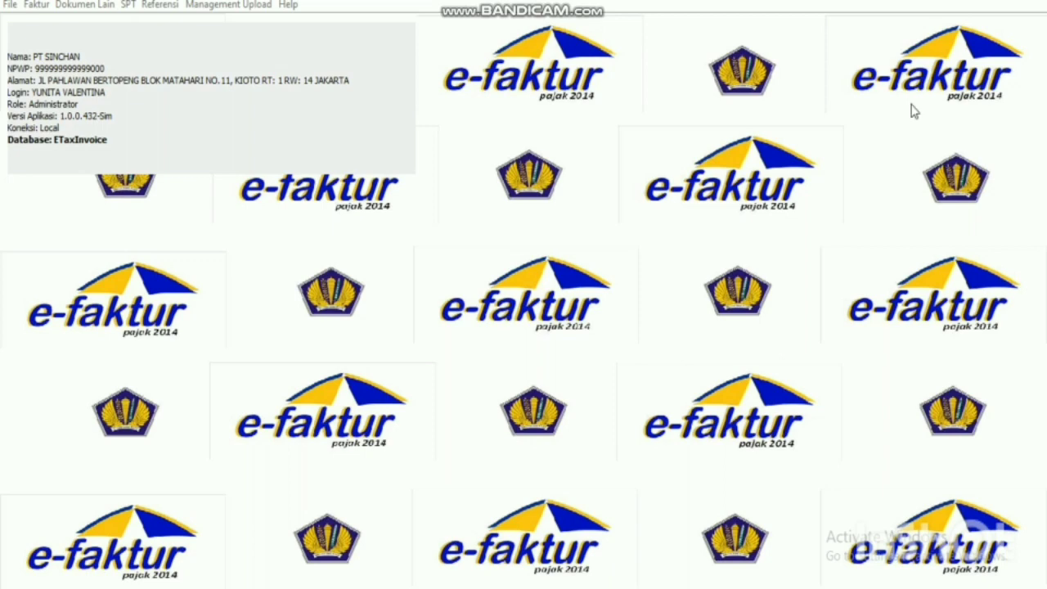
pyautogui.click(36, 6)
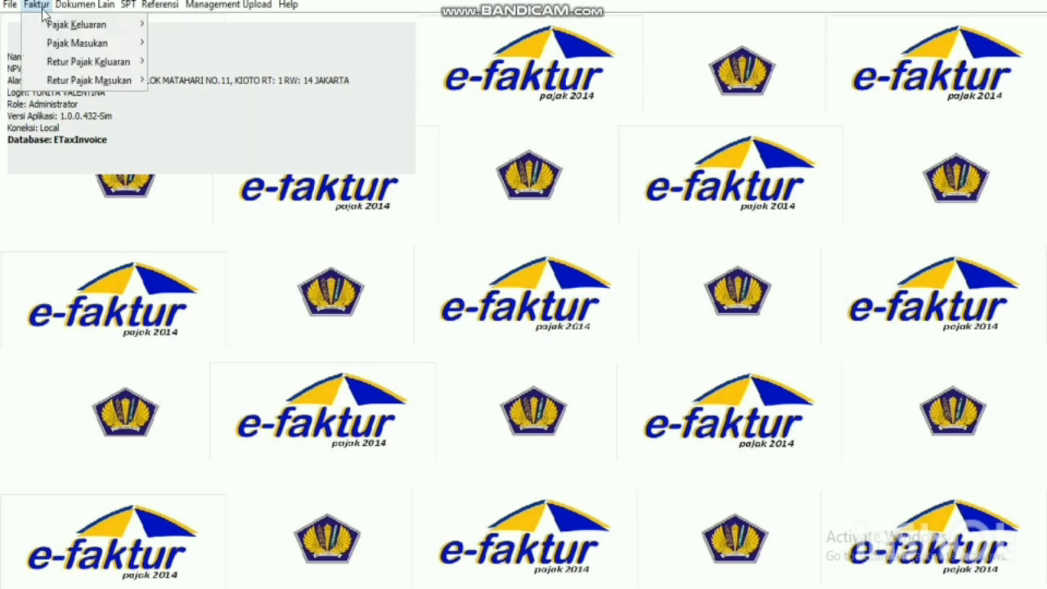
pyautogui.moveTo(54, 30)
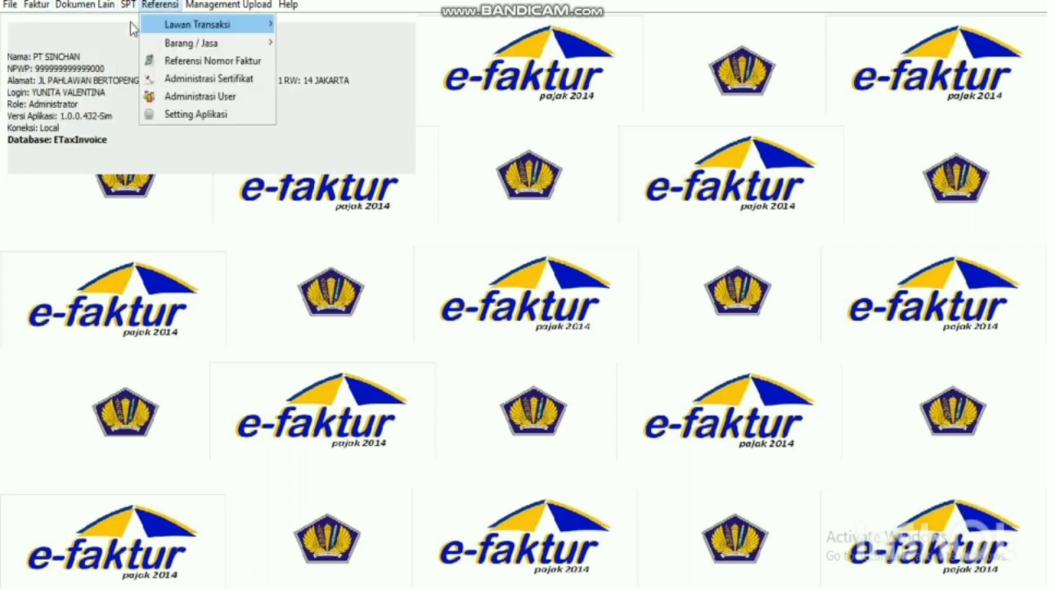
pyautogui.moveTo(61, 6)
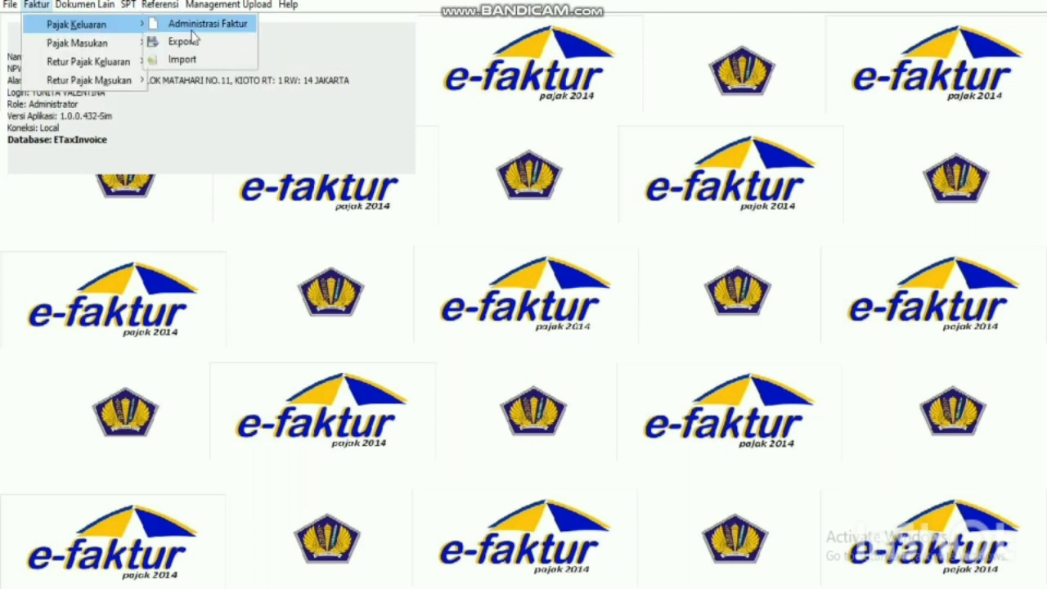
pyautogui.click(193, 27)
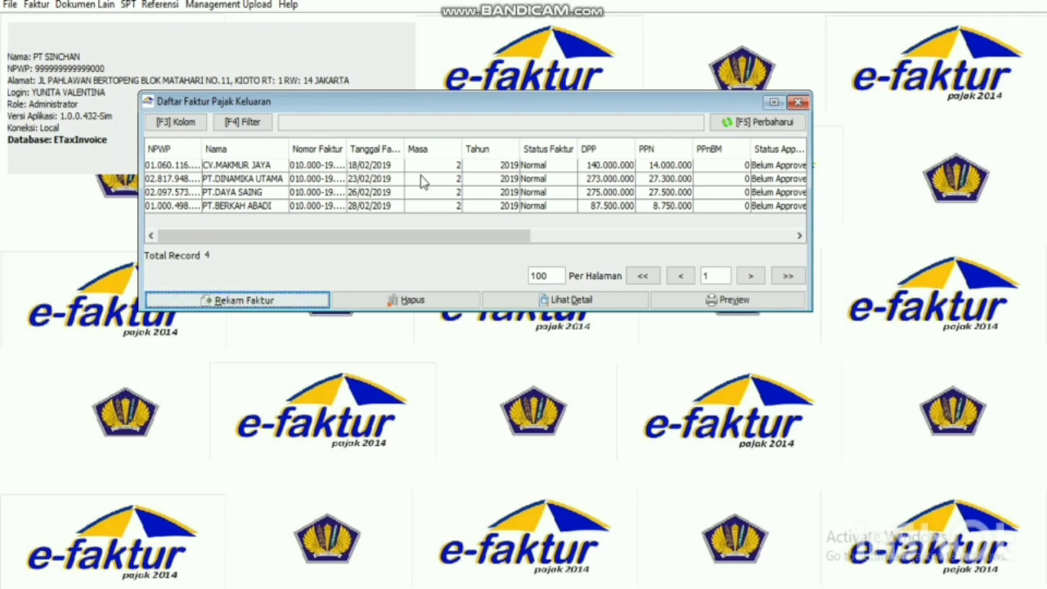
pyautogui.moveTo(493, 242); pyautogui.dragTo(359, 244)
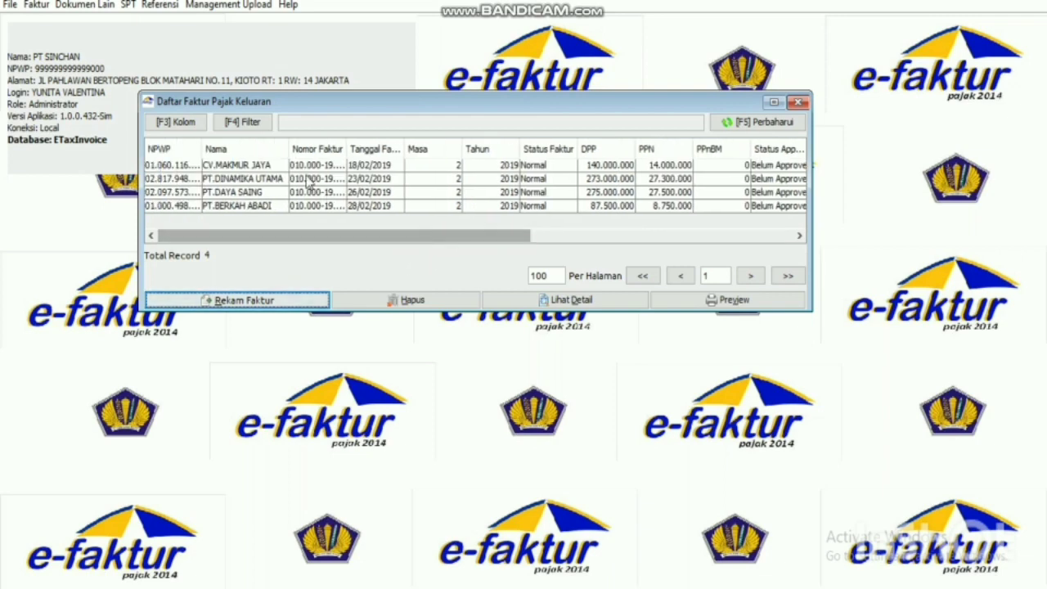
# Select the CV.MAKMUR JAYA, PT.DINAMIKA UTAMA, PT.DAYA SAING and PT.BERKAH ABADI invoices.
pyautogui.click(304, 167)
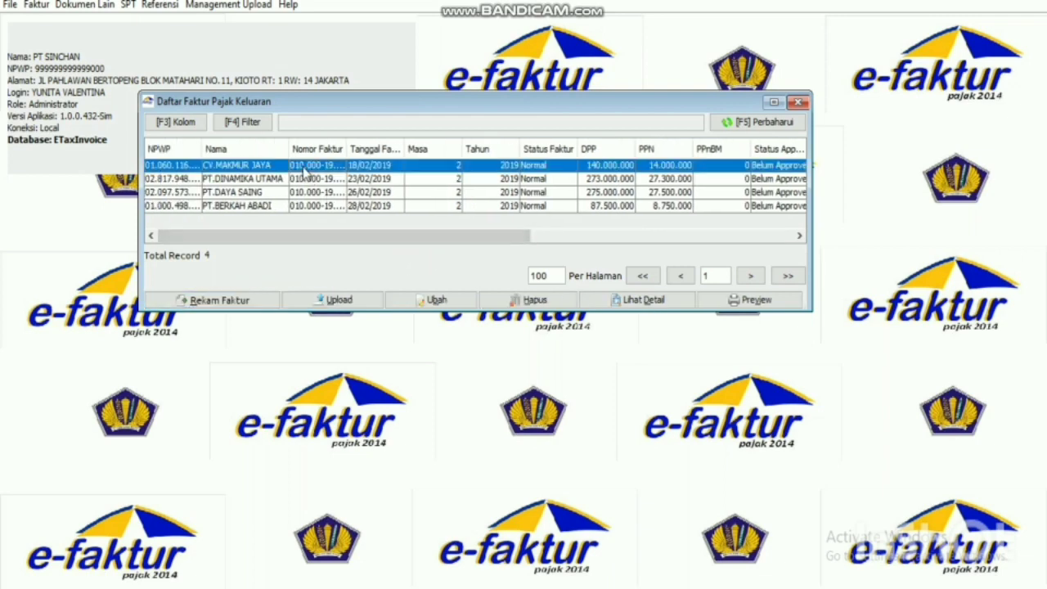
pyautogui.keyDown('ctrl'); pyautogui.click(304, 185); pyautogui.keyUp('ctrl')
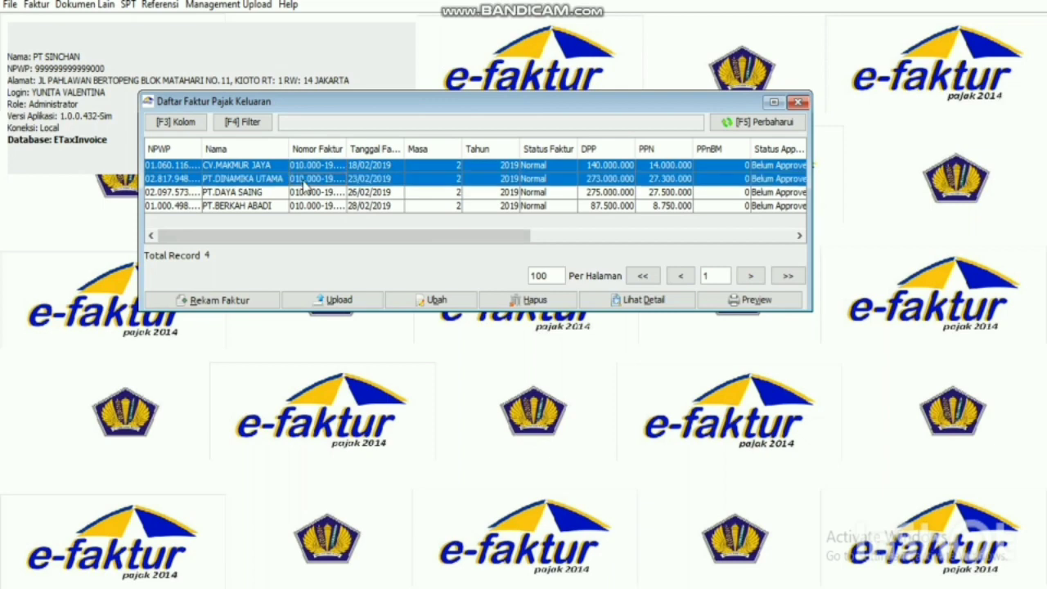
pyautogui.keyDown('ctrl'); pyautogui.click(315, 197); pyautogui.keyUp('ctrl')
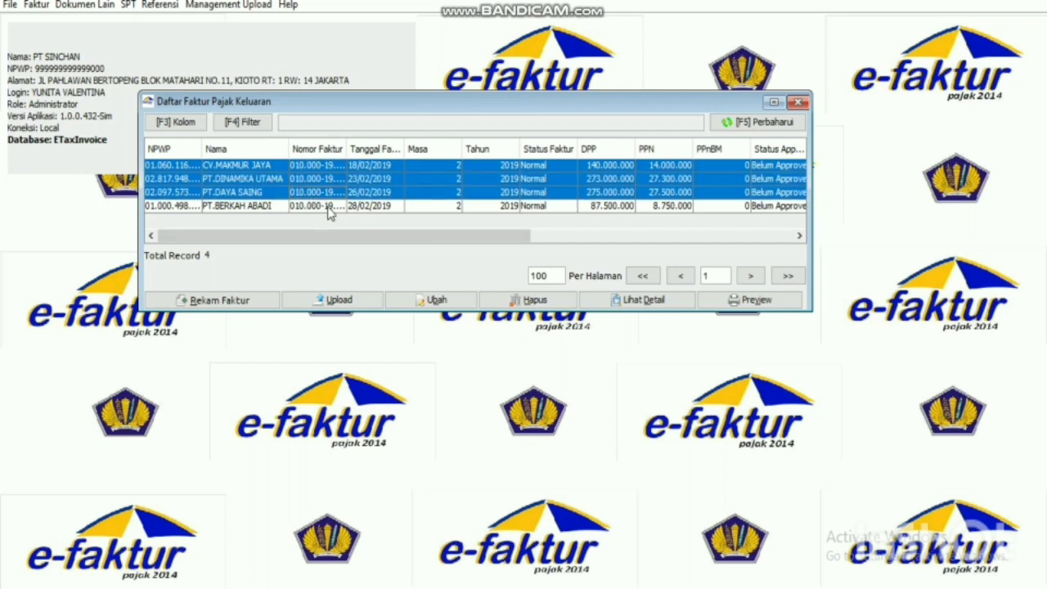
pyautogui.keyDown('ctrl'); pyautogui.click(328, 206); pyautogui.keyUp('ctrl')
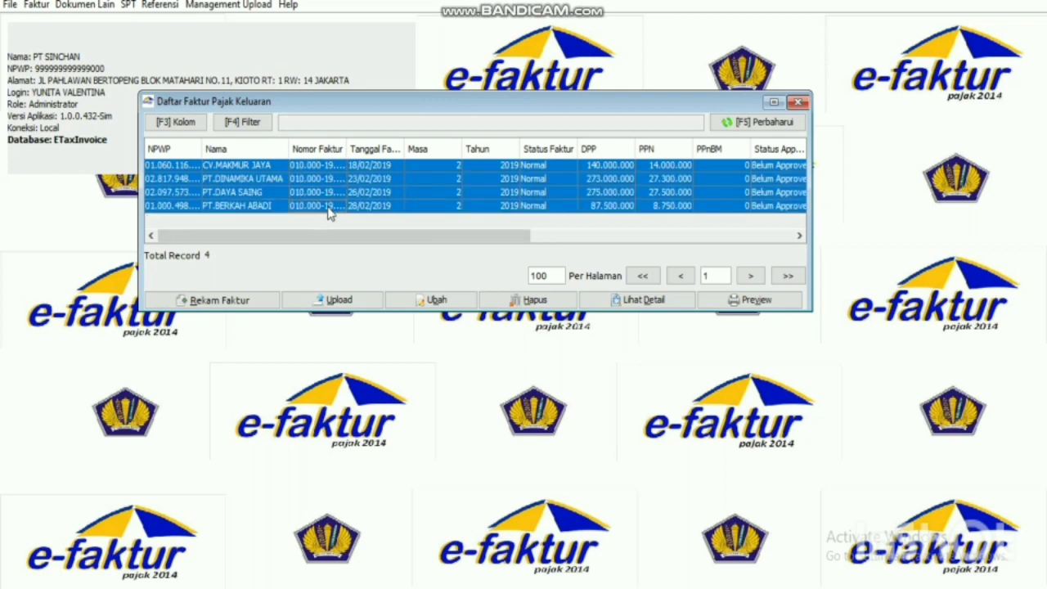
# Upload the four selected invoices, confirm both prompts, and close the list.
pyautogui.click(338, 300)
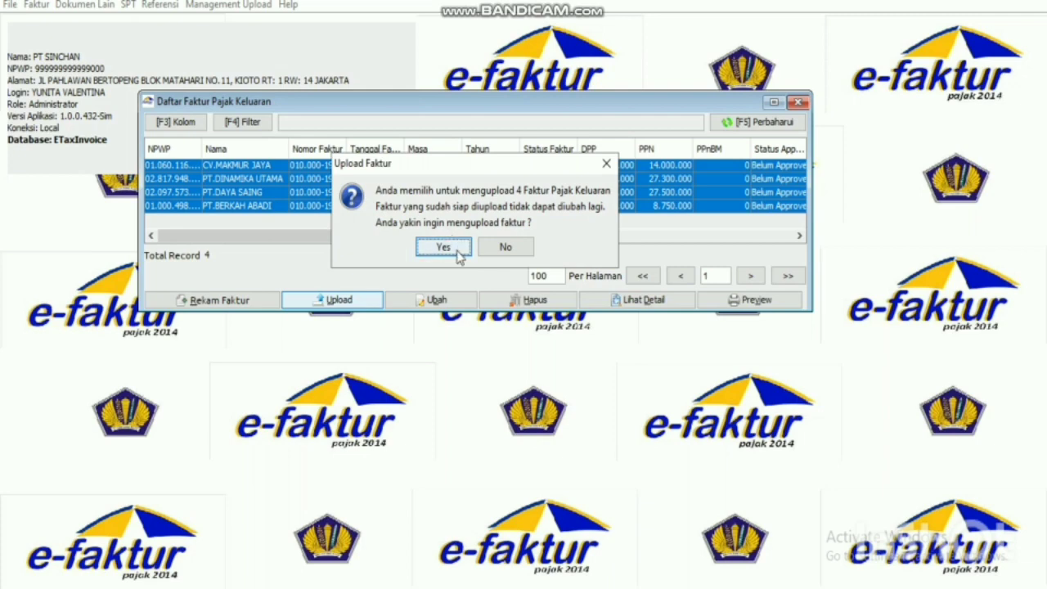
pyautogui.click(446, 248)
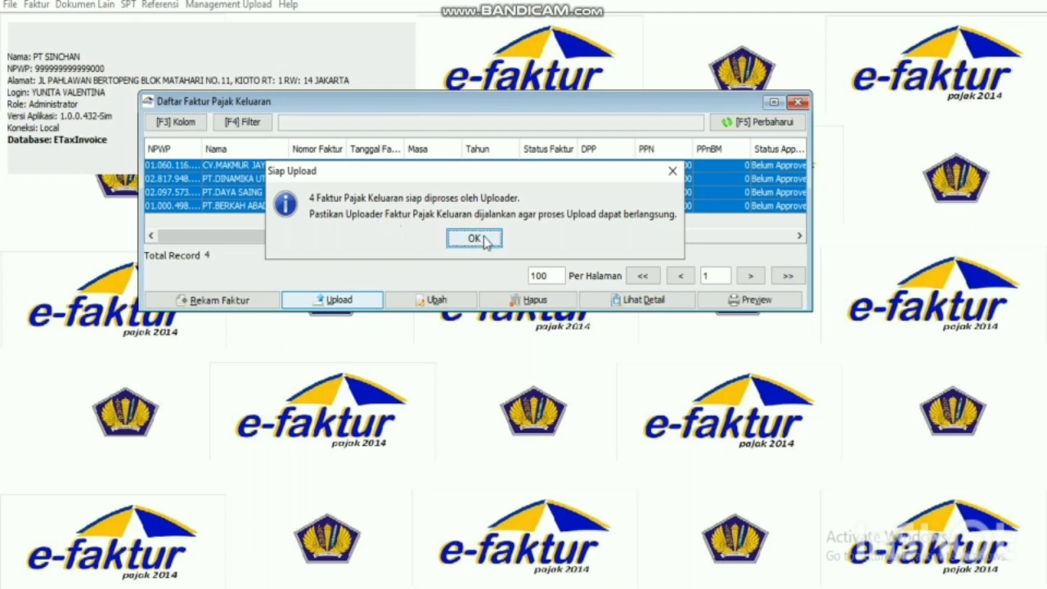
pyautogui.click(483, 237)
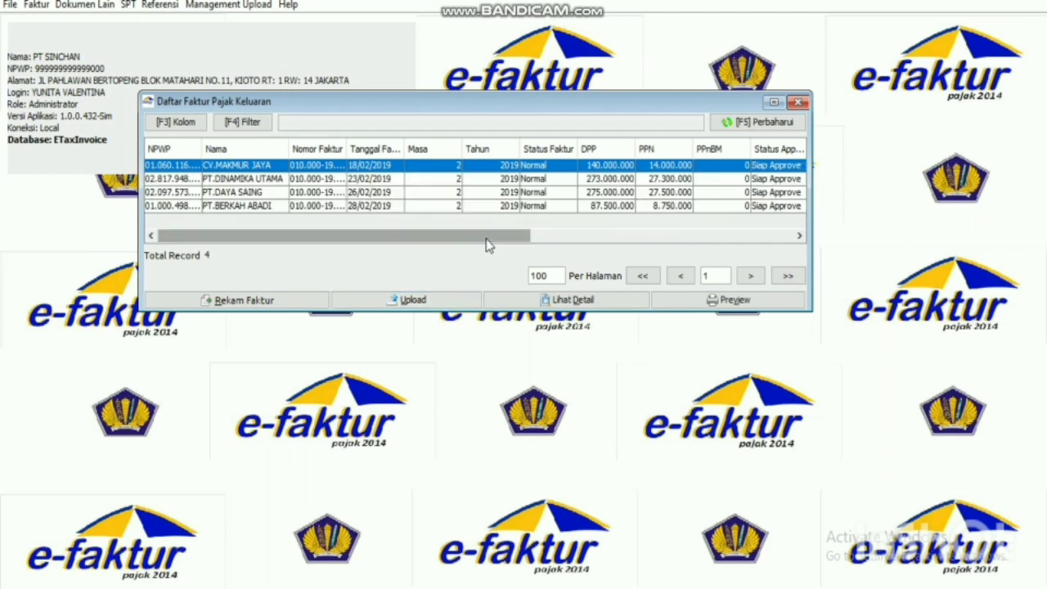
pyautogui.click(800, 103)
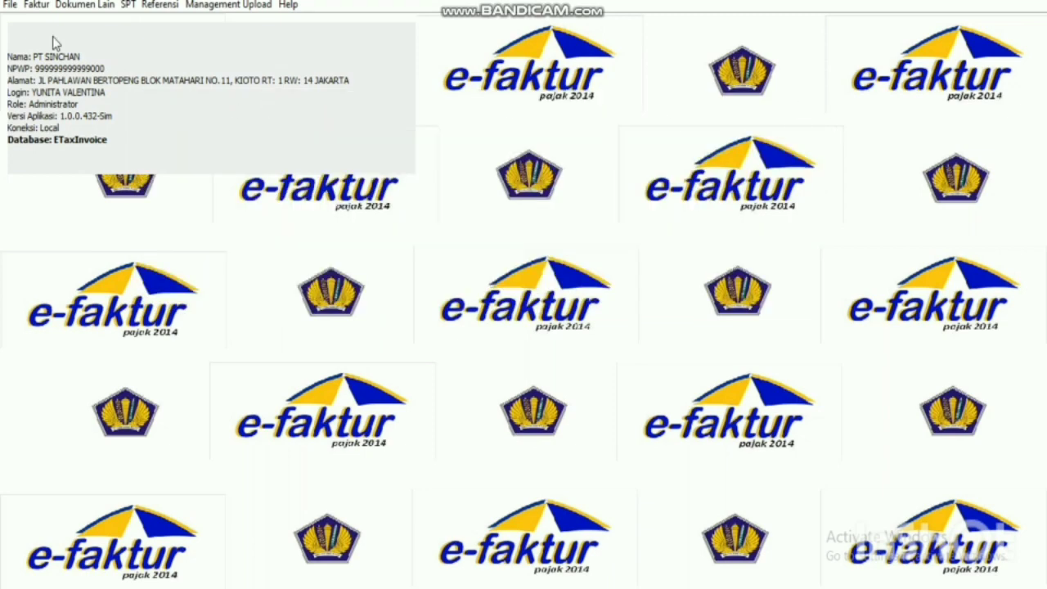
# Open the input invoice administration list and select the 04/02, 08/02 and 17/02/2019 invoices.
pyautogui.click(36, 5)
pyautogui.moveTo(98, 43)
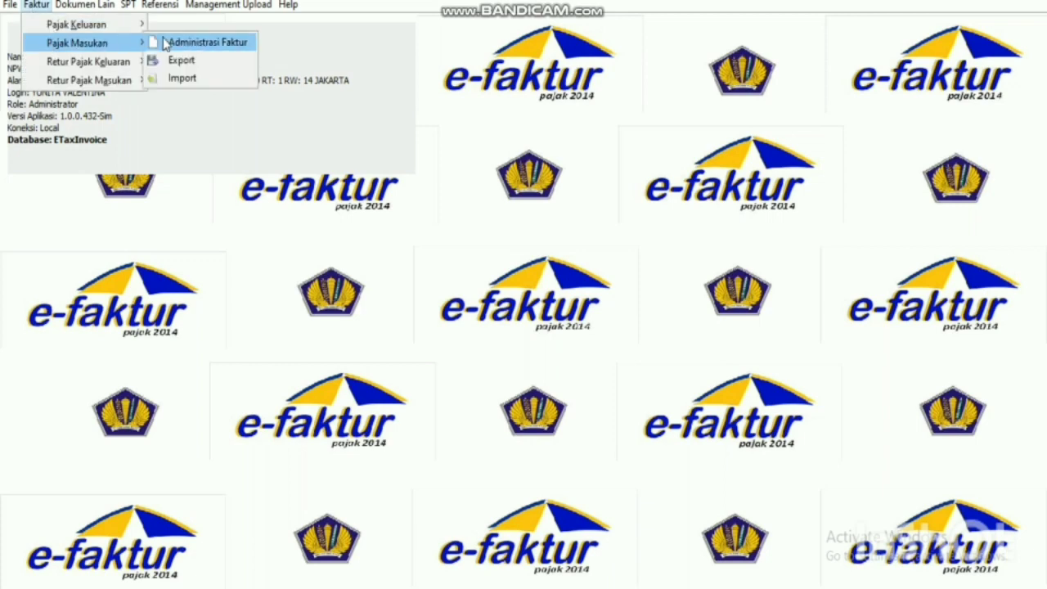
pyautogui.click(167, 43)
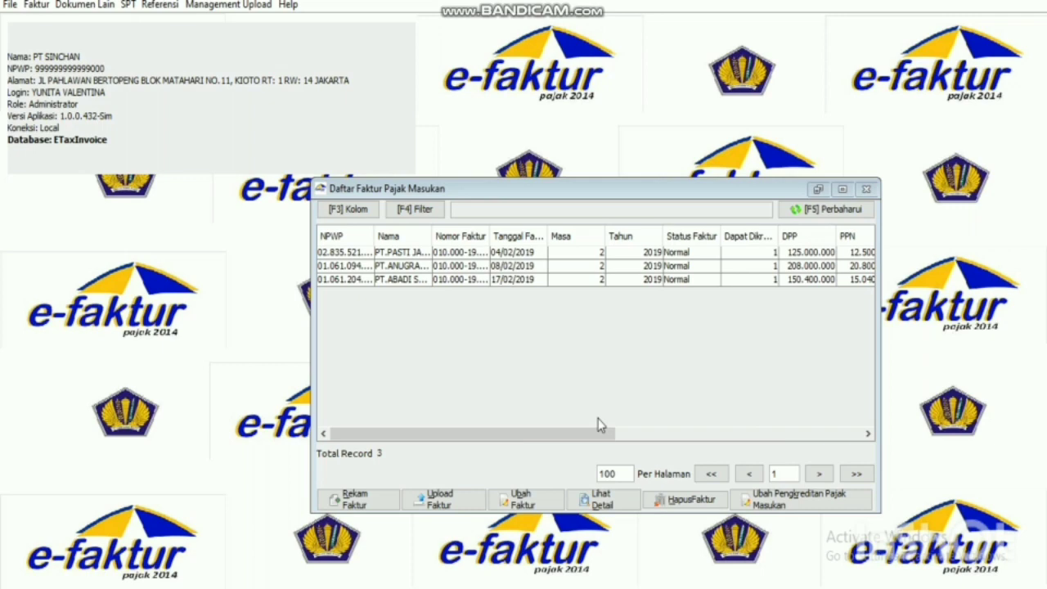
pyautogui.click(366, 255)
pyautogui.keyDown('shift'); pyautogui.click(378, 270); pyautogui.keyUp('shift')
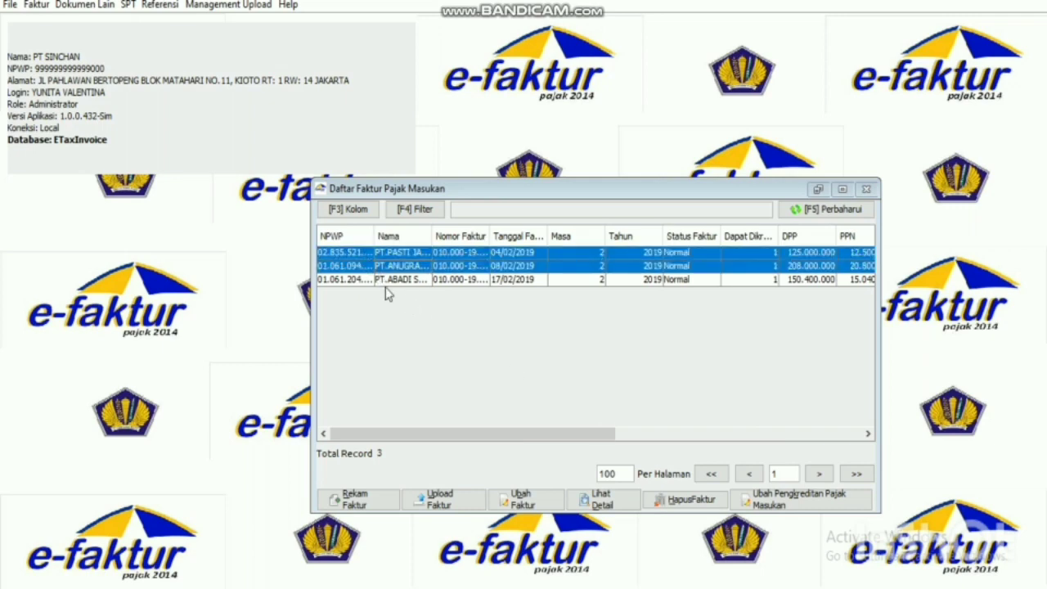
pyautogui.keyDown('shift'); pyautogui.click(391, 280); pyautogui.keyUp('shift')
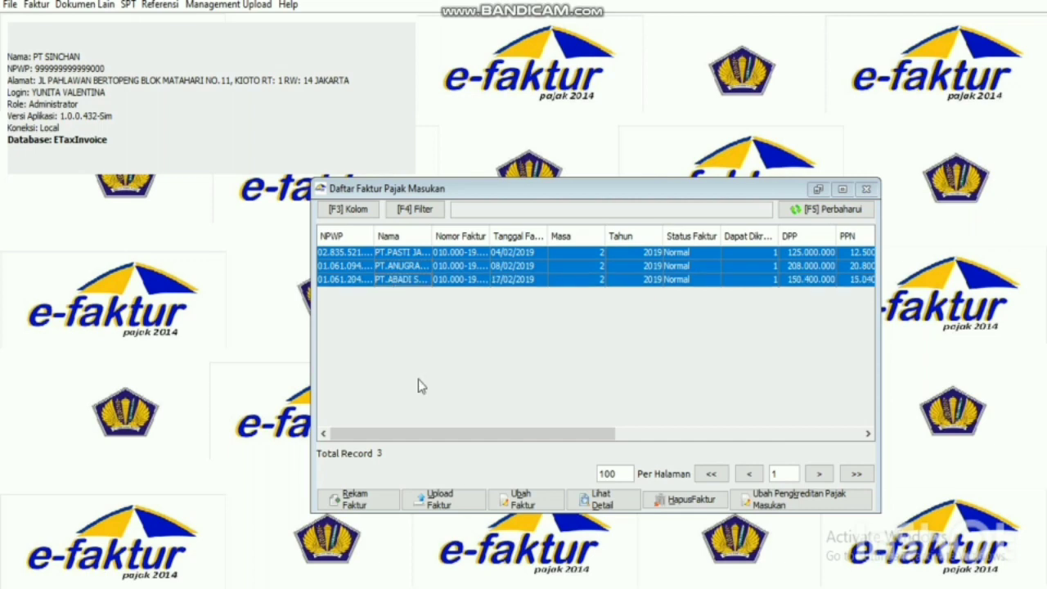
# Queue the three selected input invoices for upload and close the input invoice list.
pyautogui.click(468, 510)
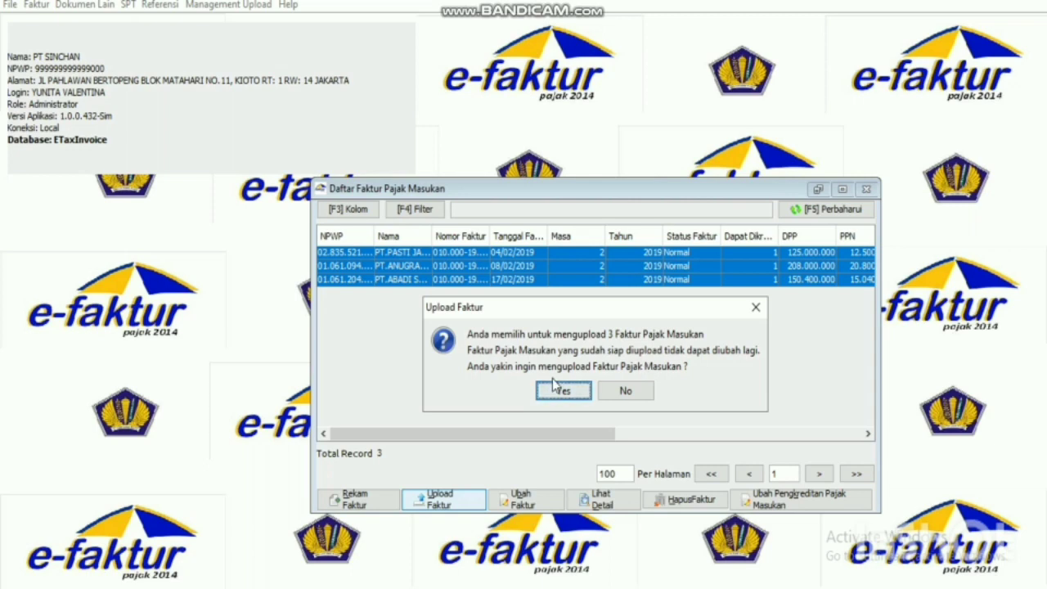
pyautogui.click(574, 392)
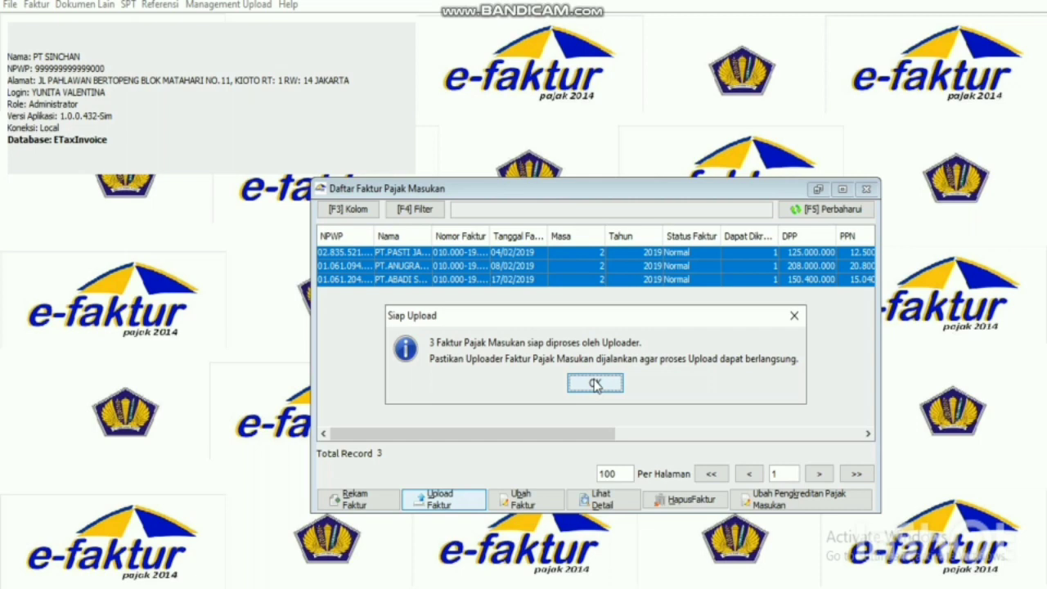
pyautogui.click(595, 385)
pyautogui.click(866, 190)
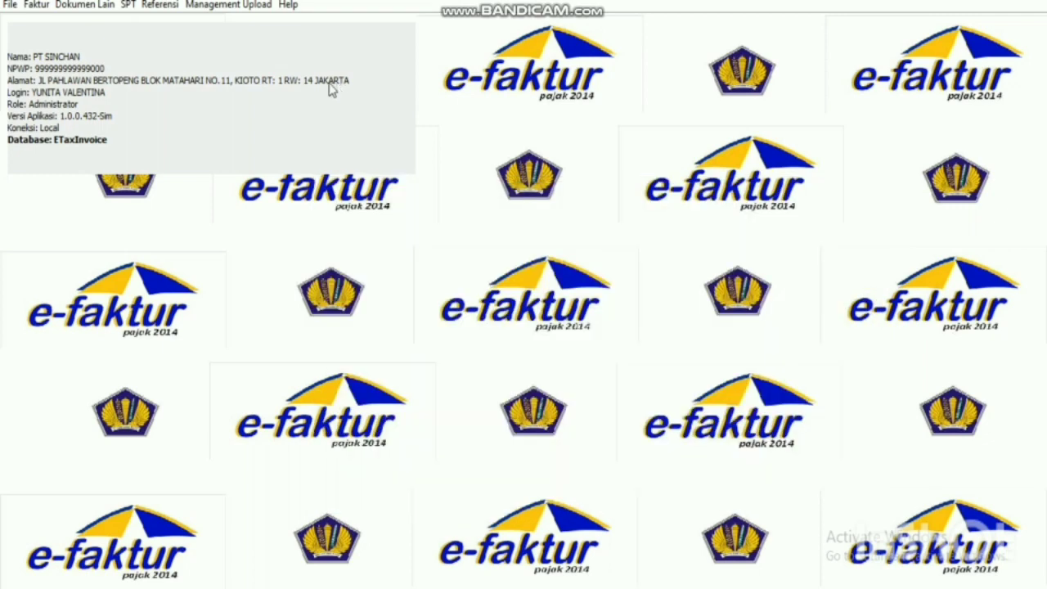
# Open the Monitor Upload window, centre it on screen and refresh the upload queue.
pyautogui.click(250, 6)
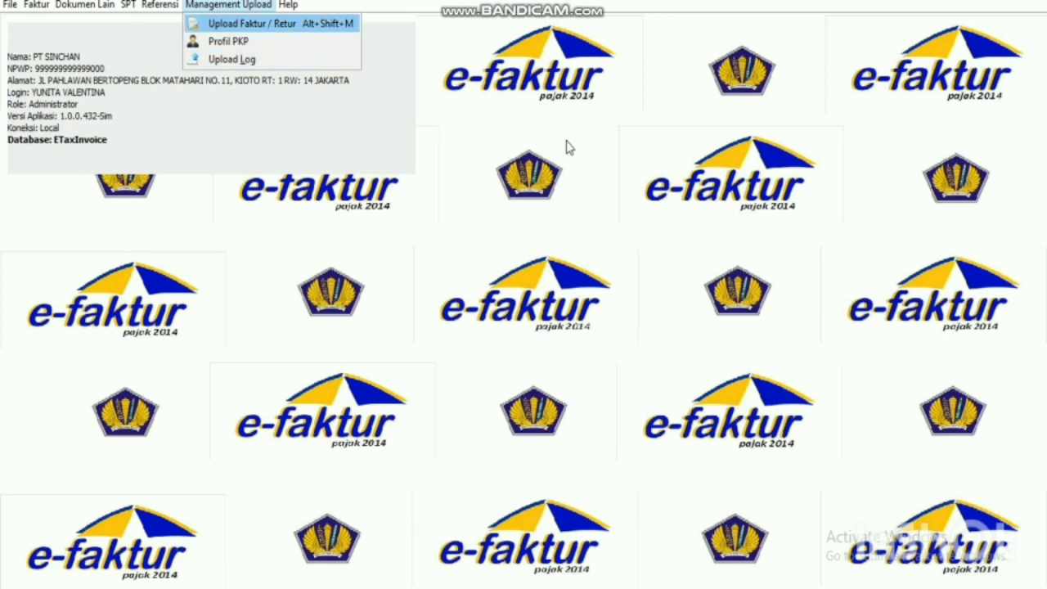
pyautogui.press('Return')
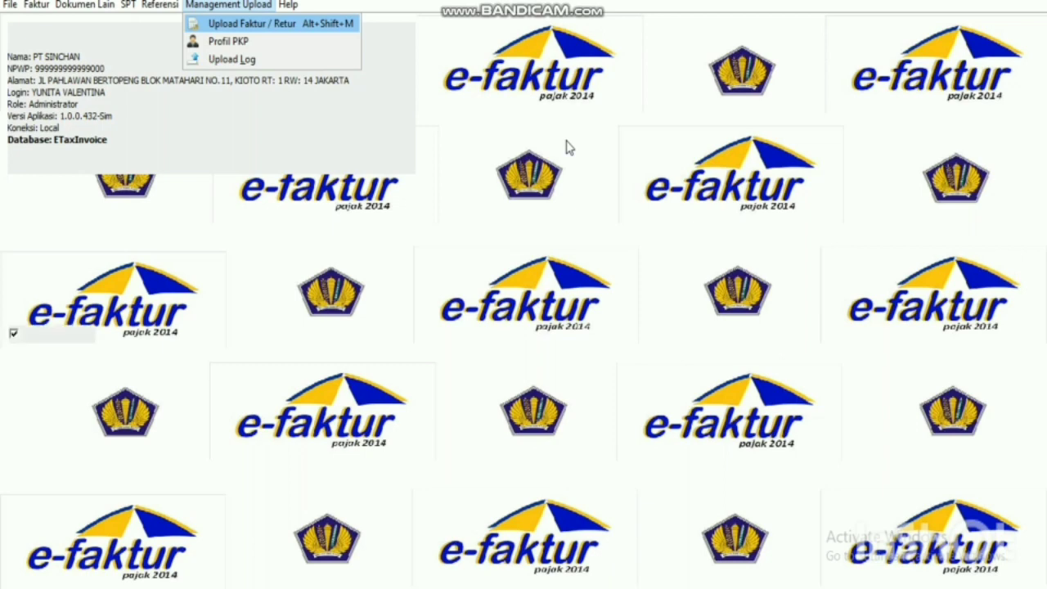
pyautogui.moveTo(303, 24); pyautogui.dragTo(472, 111)
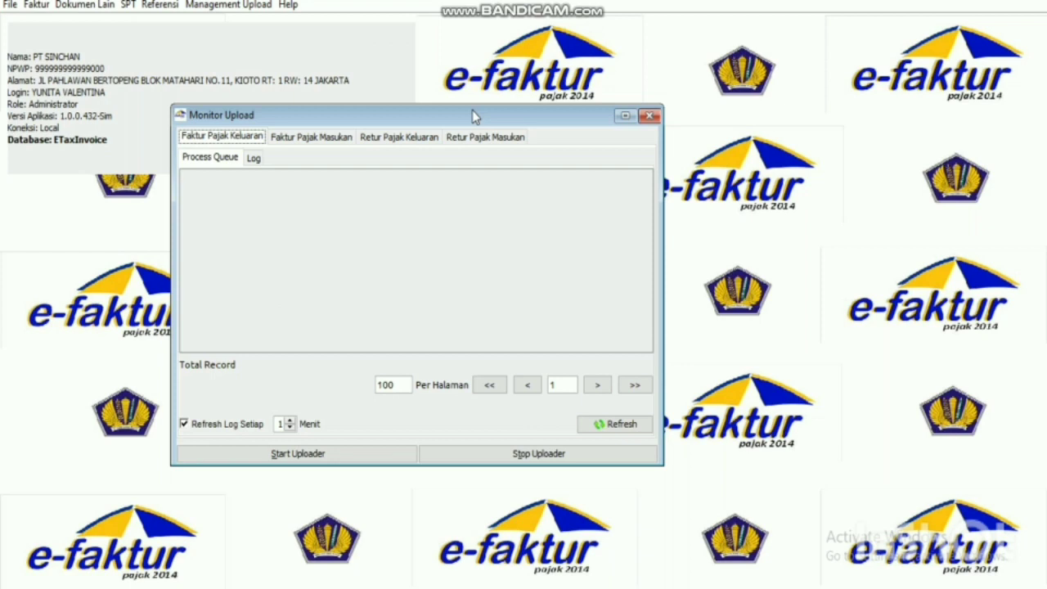
pyautogui.click(621, 428)
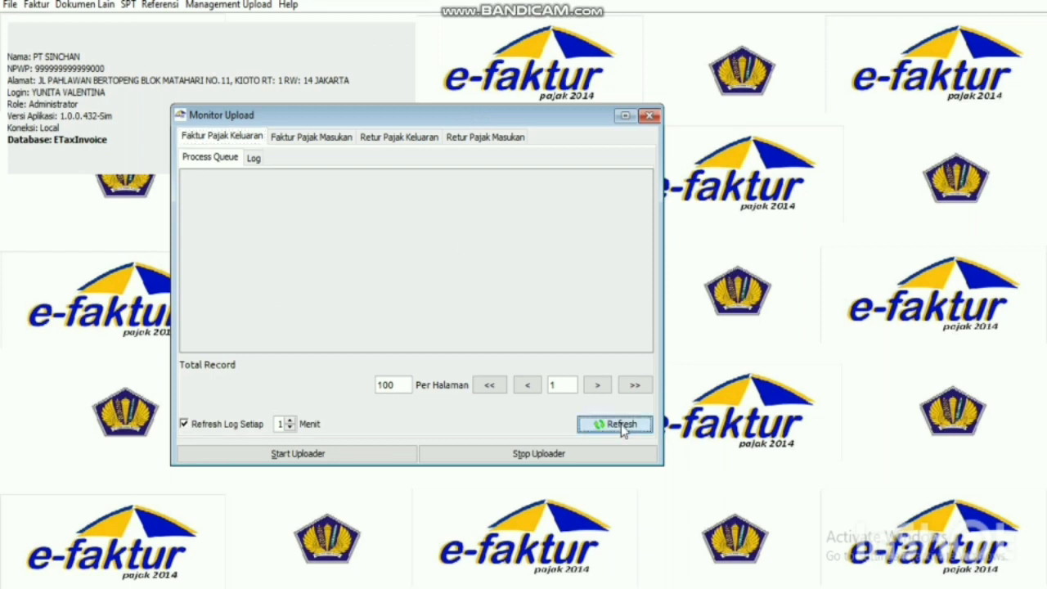
# Check the output and input invoice upload logs and process queue; the output log is still empty.
pyautogui.click(261, 158)
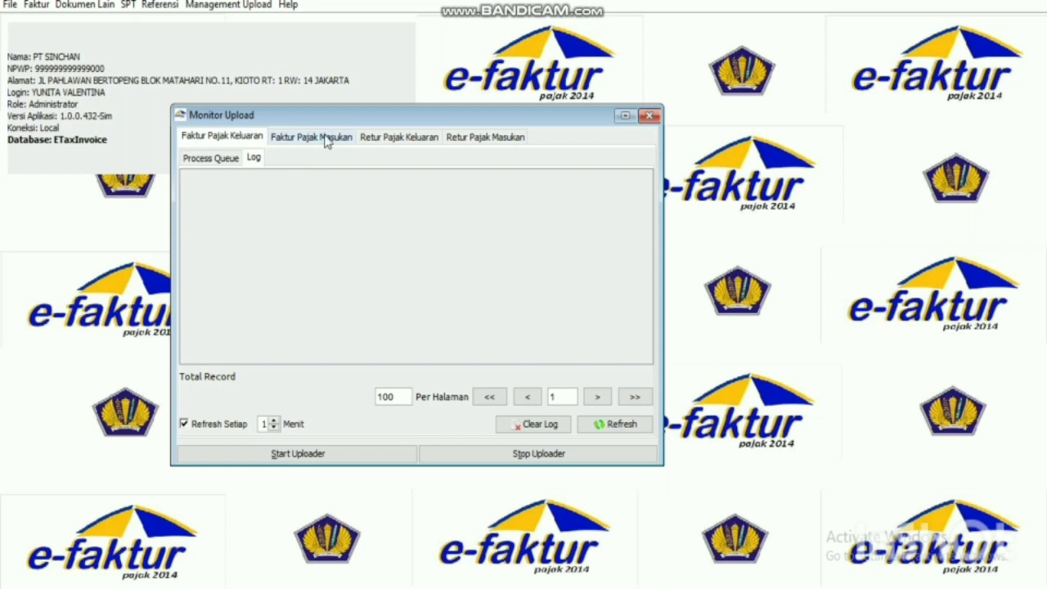
pyautogui.click(325, 139)
pyautogui.click(254, 158)
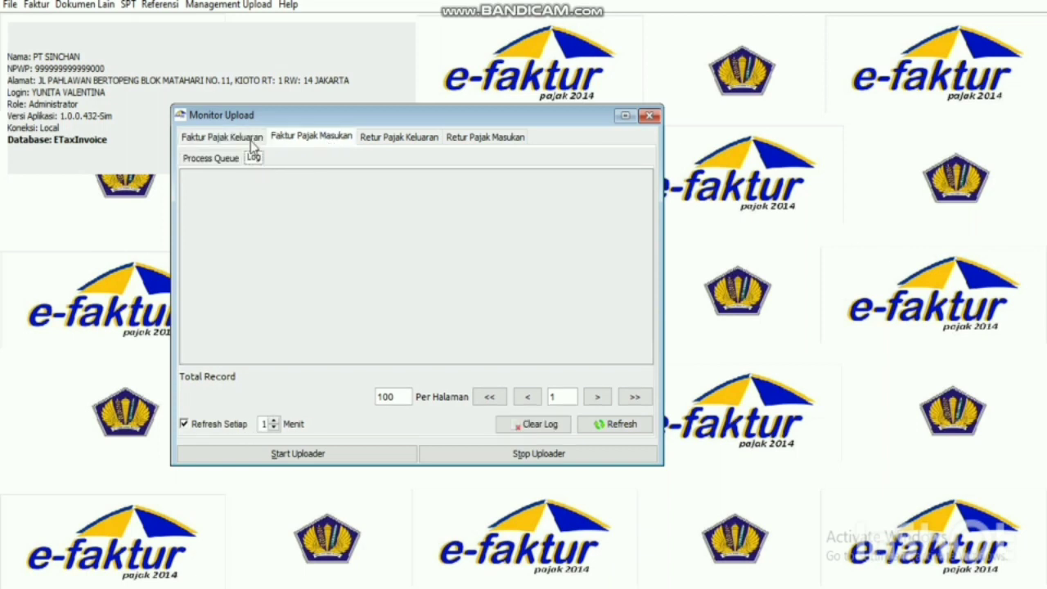
pyautogui.click(253, 141)
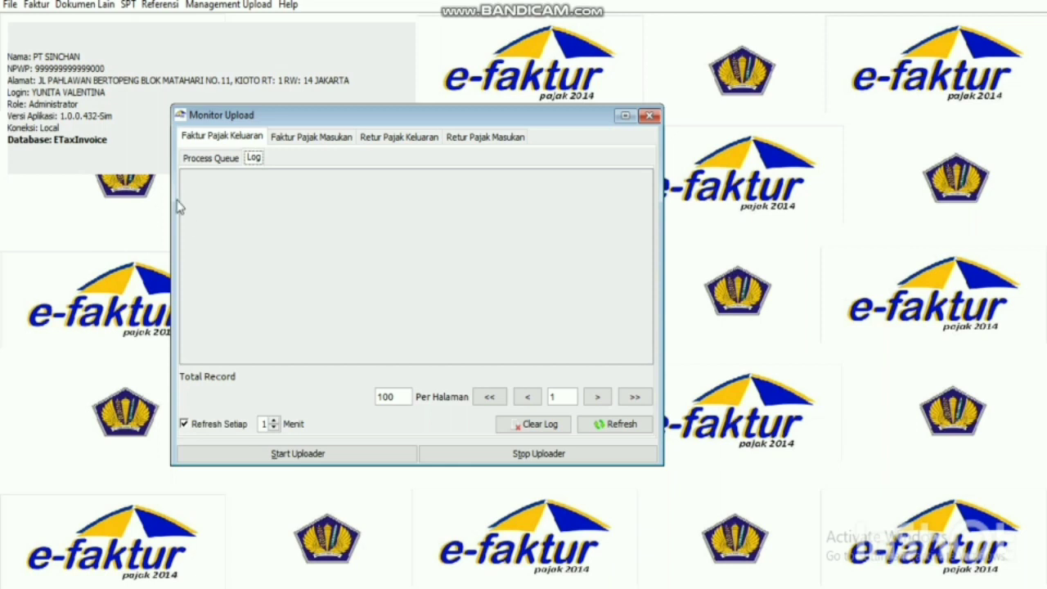
pyautogui.click(234, 160)
pyautogui.click(253, 158)
pyautogui.click(332, 460)
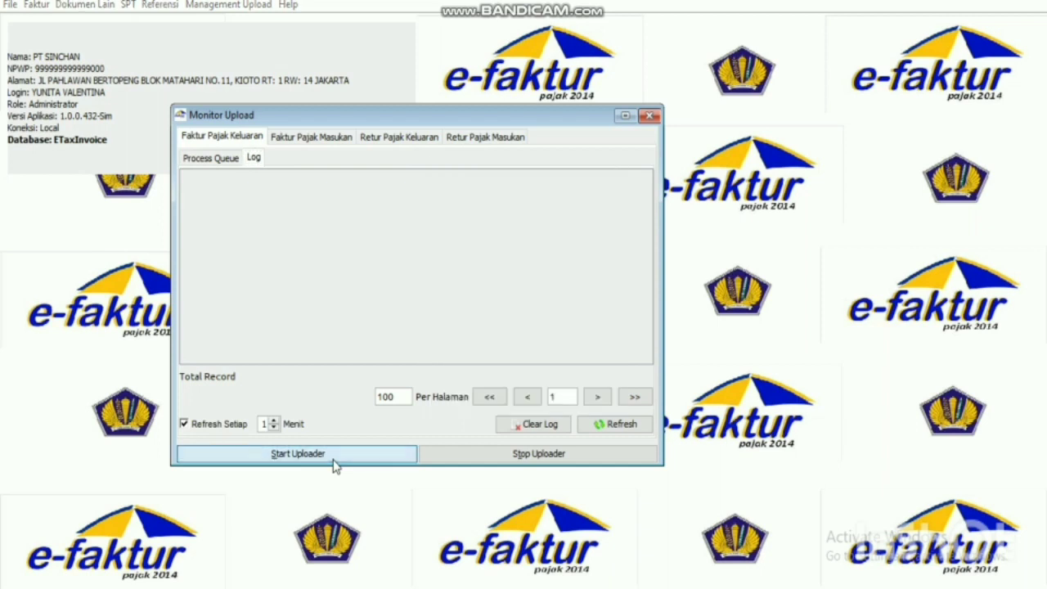
# Start the uploader and submit the PKP login with a refreshed captcha and the account password.
pyautogui.click(333, 459)
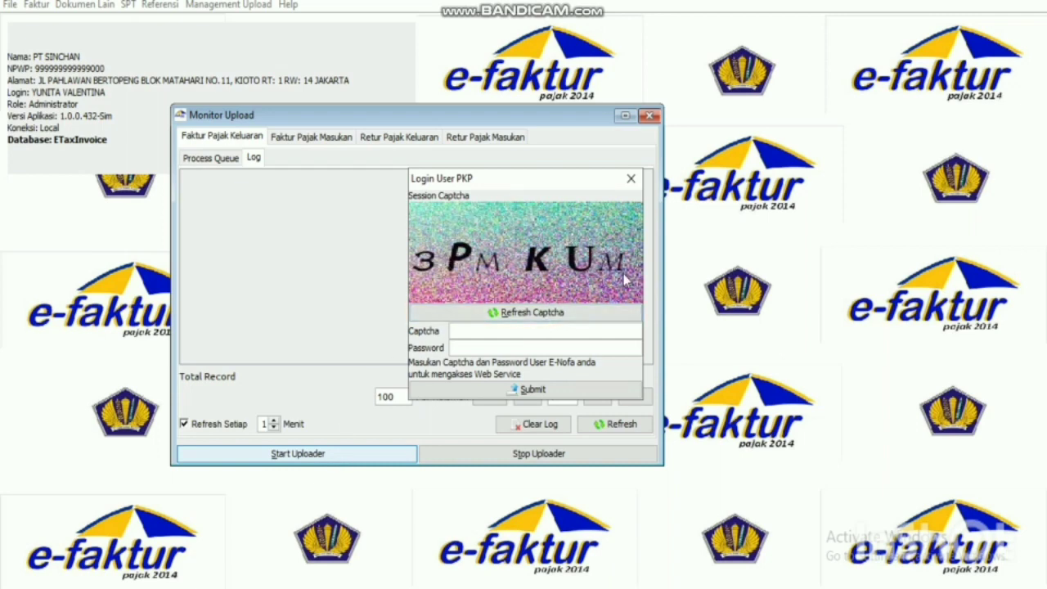
pyautogui.click(594, 318)
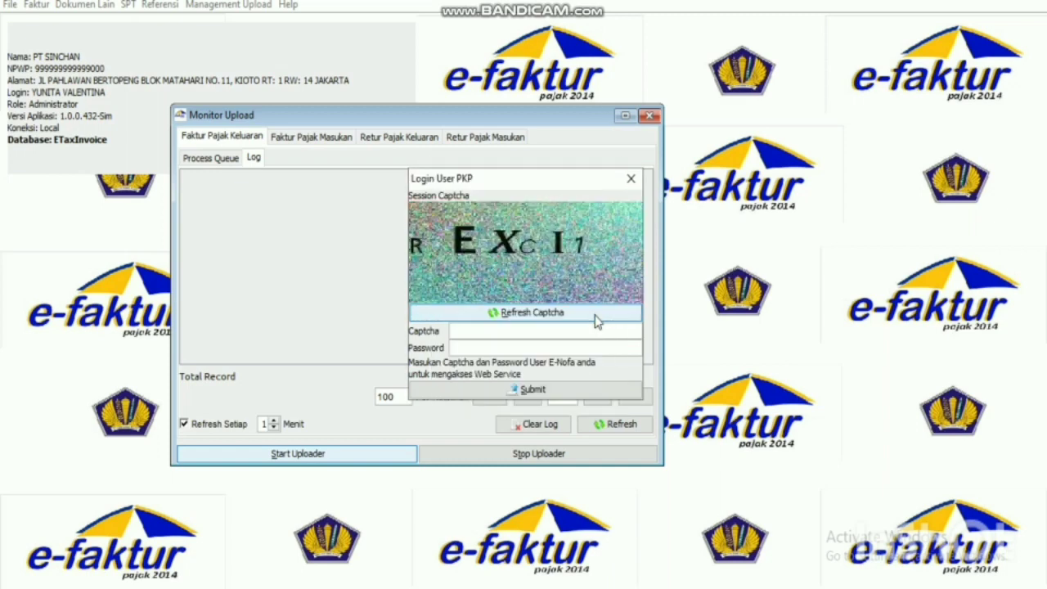
pyautogui.click(596, 319)
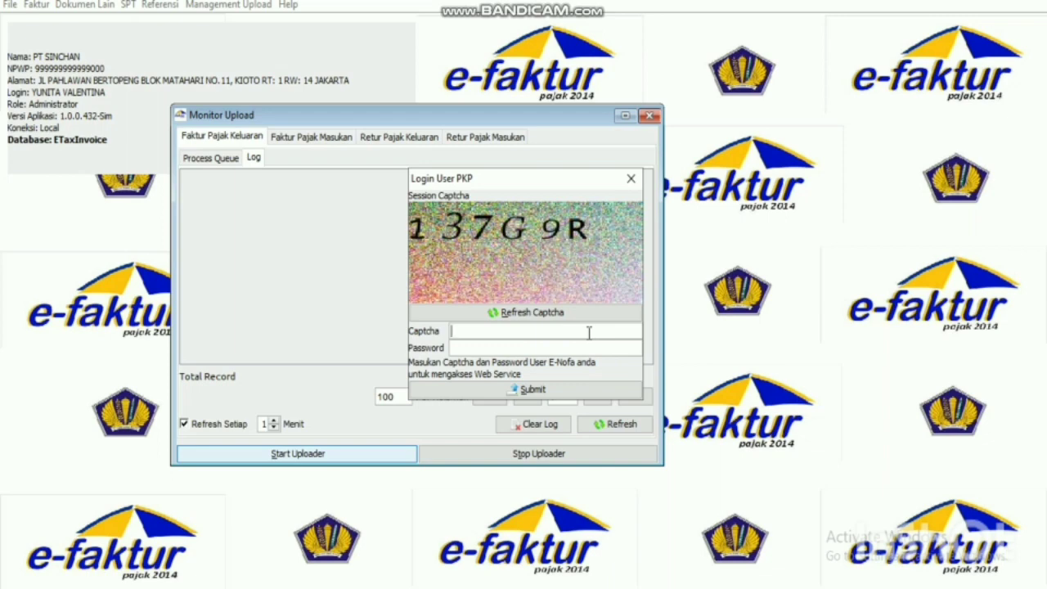
pyautogui.click(588, 332)
pyautogui.write('237g9r')
pyautogui.press('BackSpace')
pyautogui.press('BackSpace')
pyautogui.press('BackSpace')
pyautogui.write('G9R')
pyautogui.write('**********')
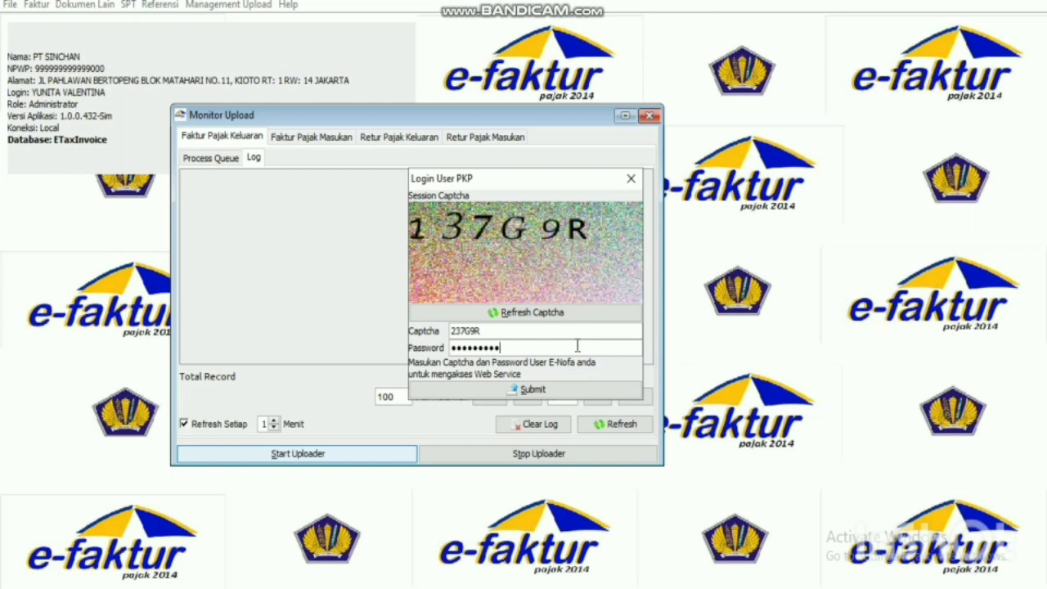
pyautogui.write('****')
pyautogui.click(576, 391)
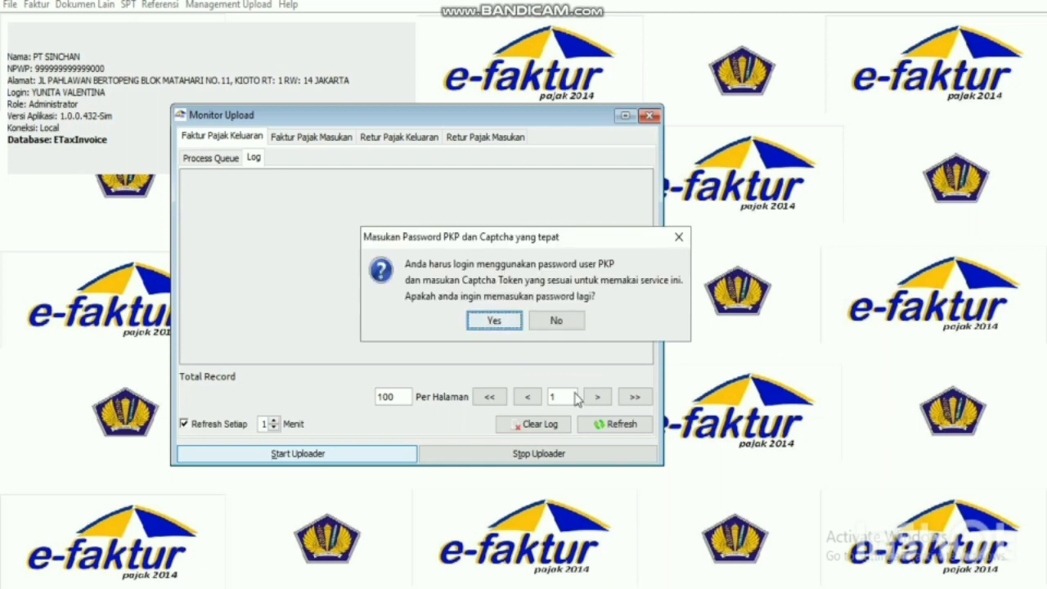
# Retry the PKP login with the new captcha and the account password.
pyautogui.click(494, 320)
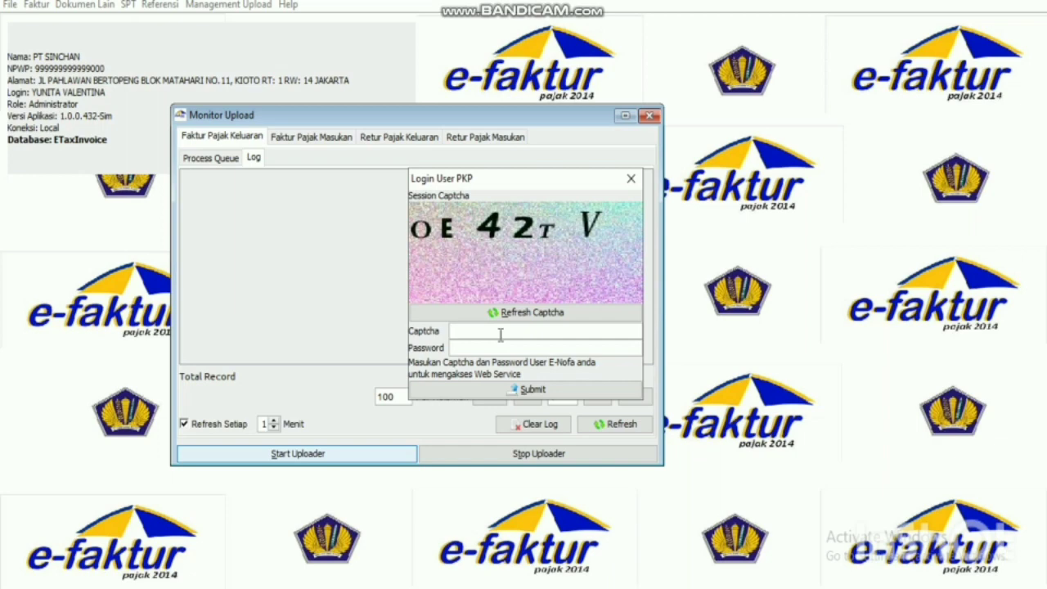
pyautogui.write('o')
pyautogui.press('BackSpace')
pyautogui.write('OE42TV')
pyautogui.press('Tab')
pyautogui.write('••••••••••••')
pyautogui.click(512, 390)
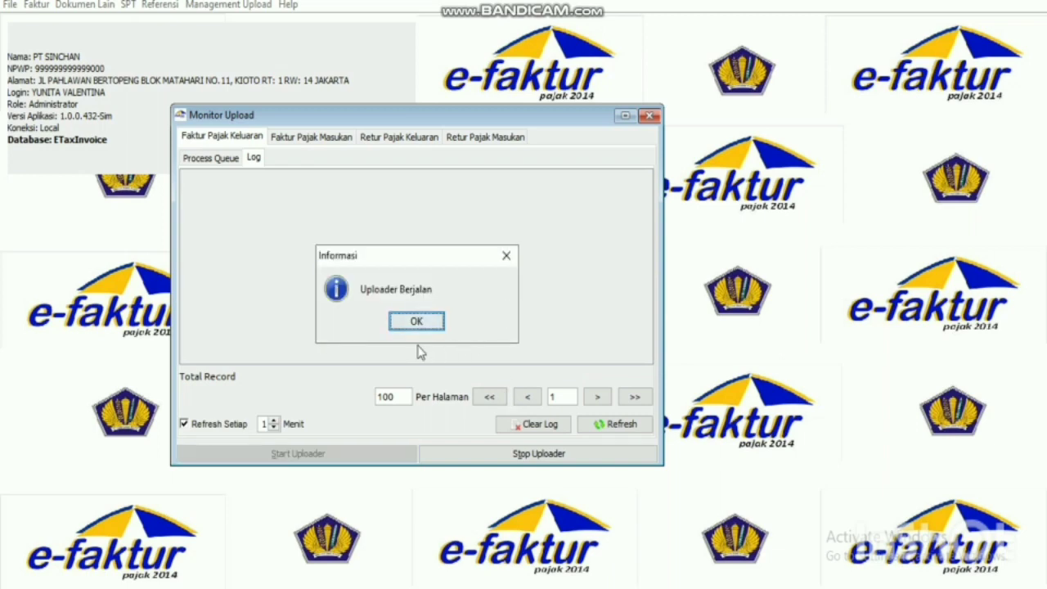
# Dismiss the uploader-running notice and refresh the upload log.
pyautogui.click(415, 323)
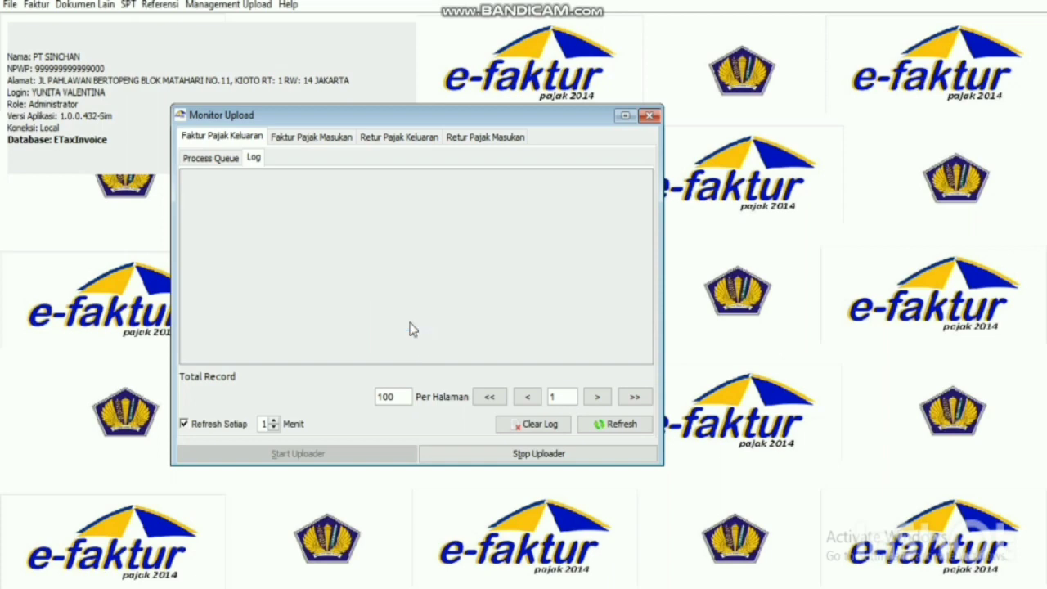
pyautogui.click(220, 158)
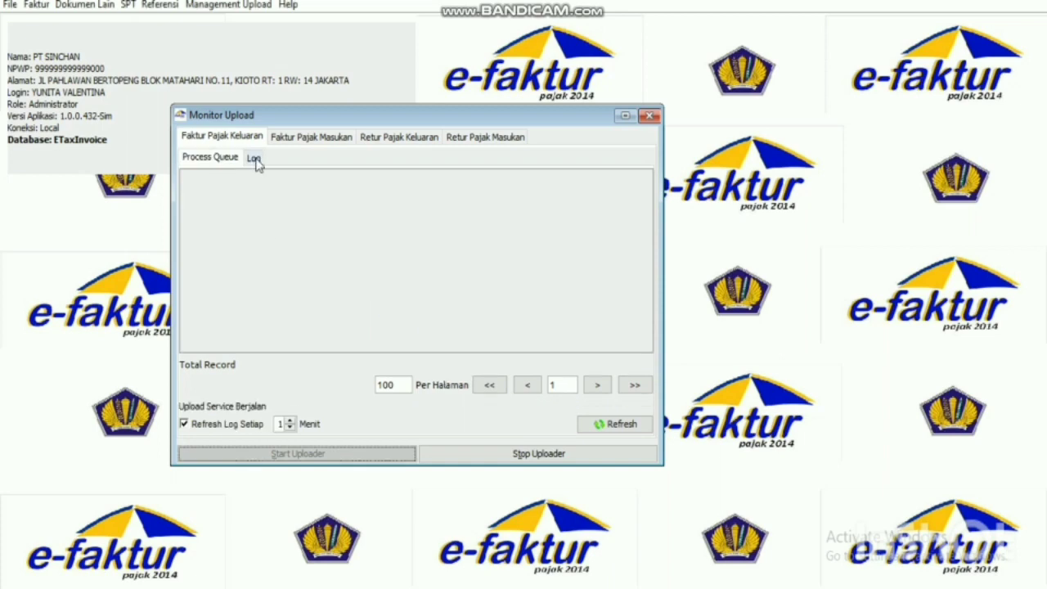
pyautogui.click(254, 159)
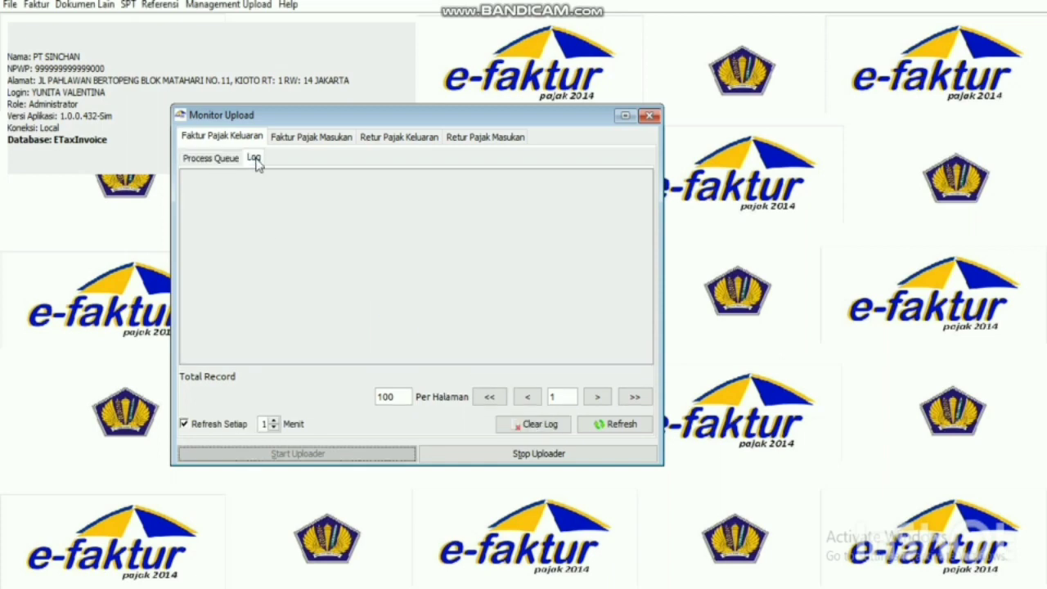
pyautogui.click(596, 429)
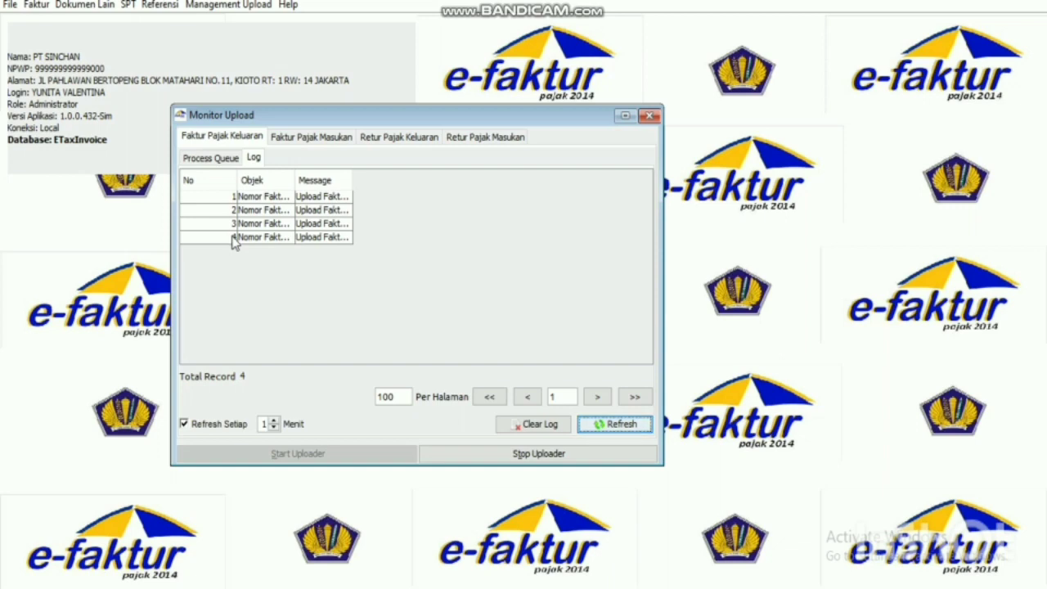
# Review the input invoice upload log, now listing three entries, and close the upload monitor.
pyautogui.click(311, 137)
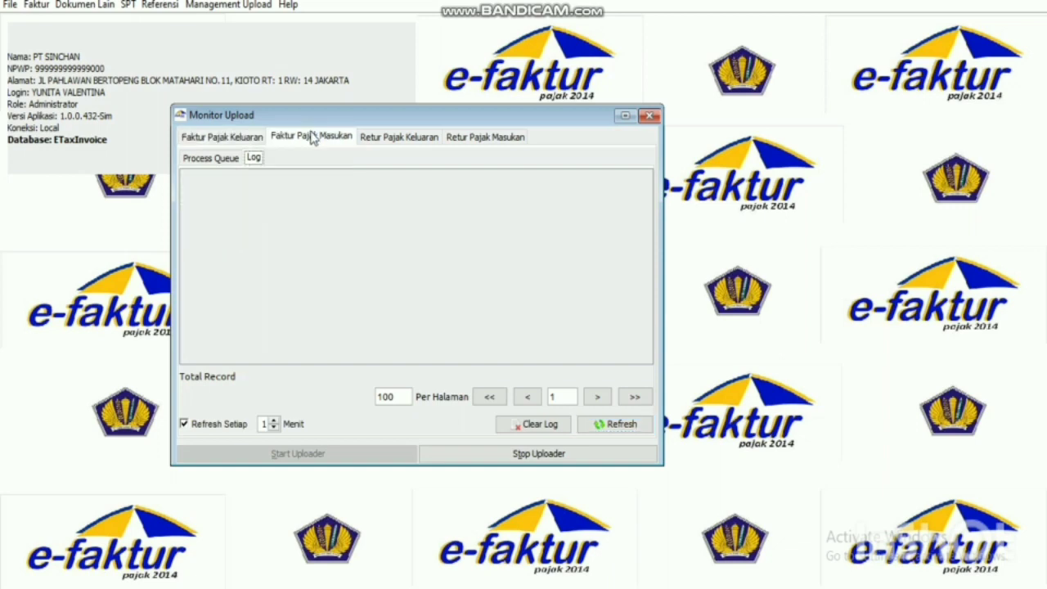
pyautogui.click(252, 139)
pyautogui.click(312, 139)
pyautogui.click(622, 426)
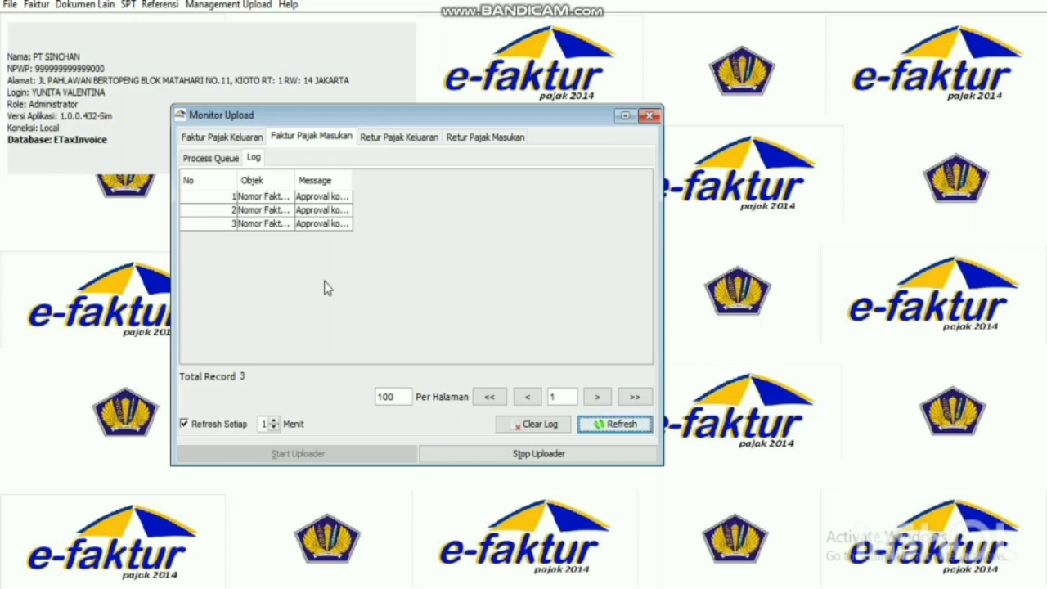
pyautogui.click(648, 120)
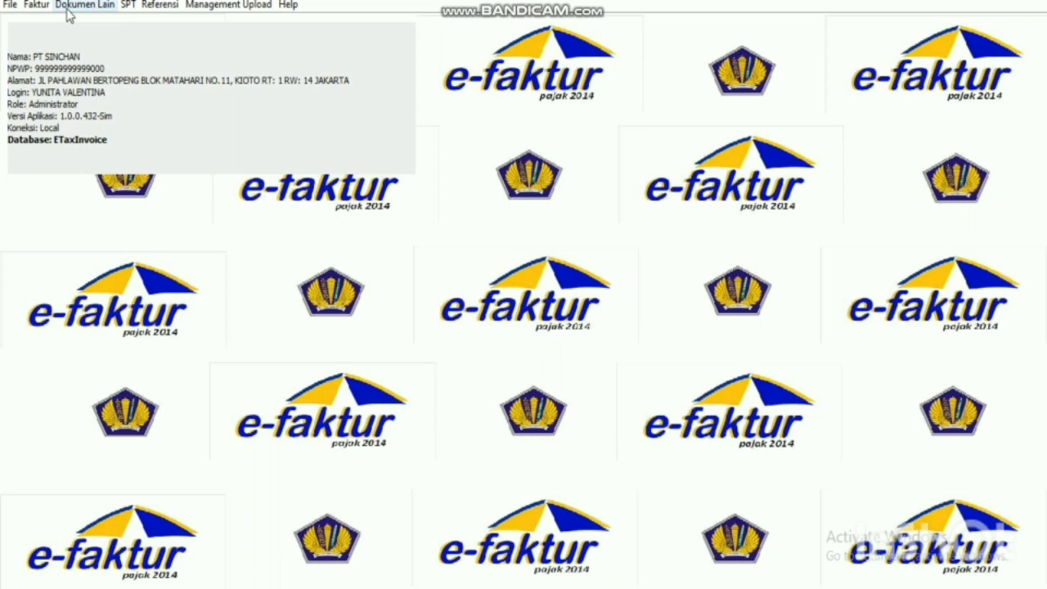
# Set up SPT posting for tax period 02–02 of tax year 2019.
pyautogui.click(69, 6)
pyautogui.moveTo(124, 8)
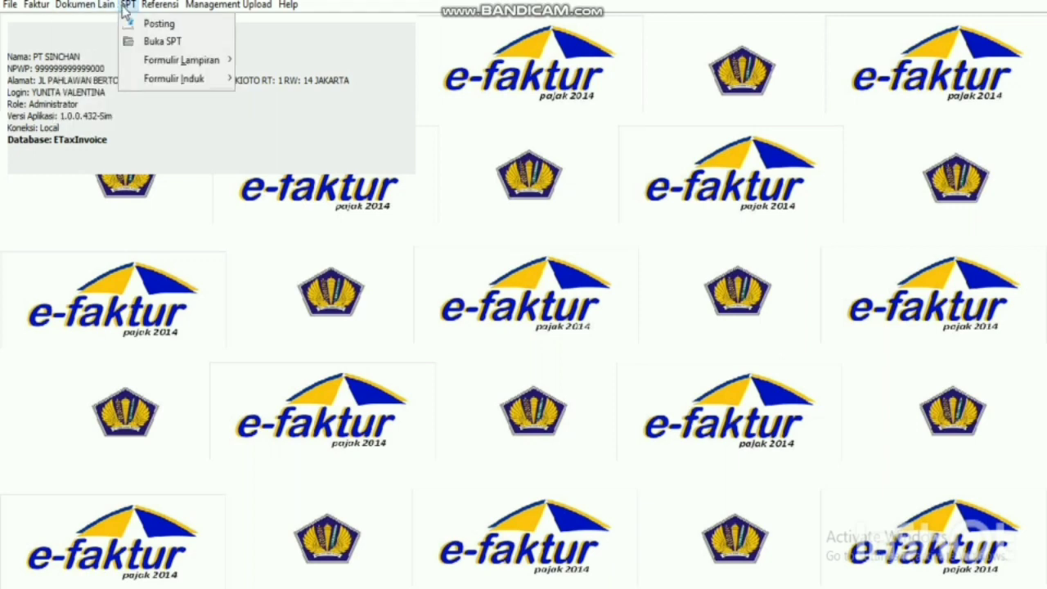
pyautogui.click(141, 25)
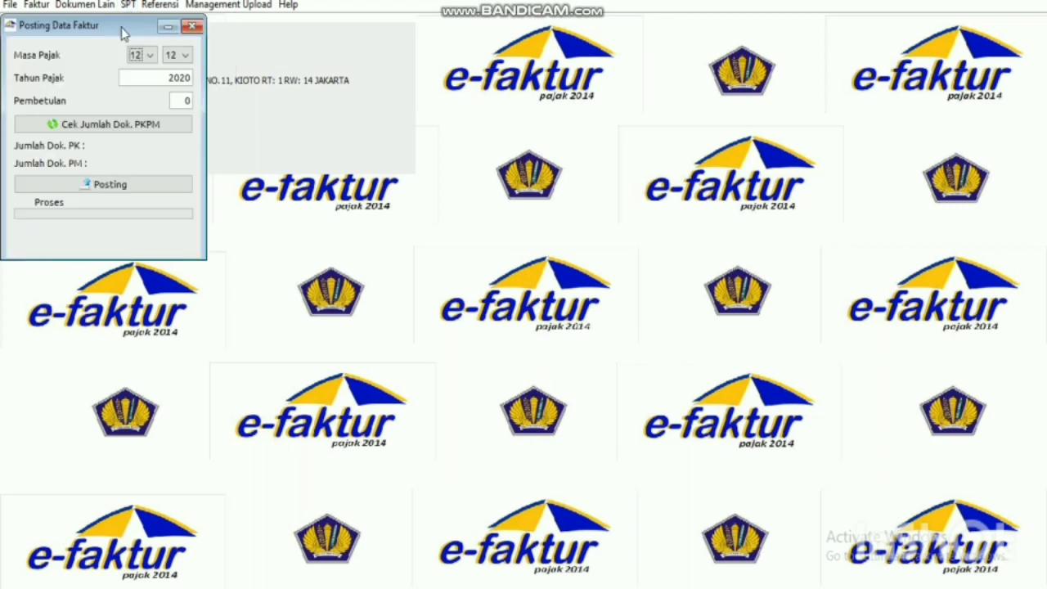
pyautogui.moveTo(122, 32); pyautogui.dragTo(477, 143)
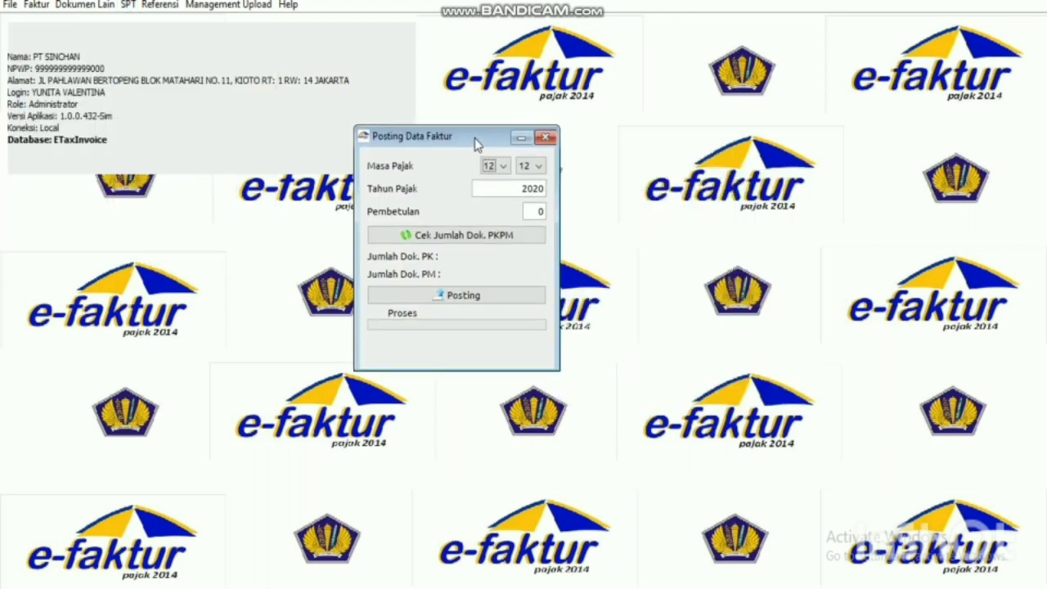
pyautogui.click(501, 166)
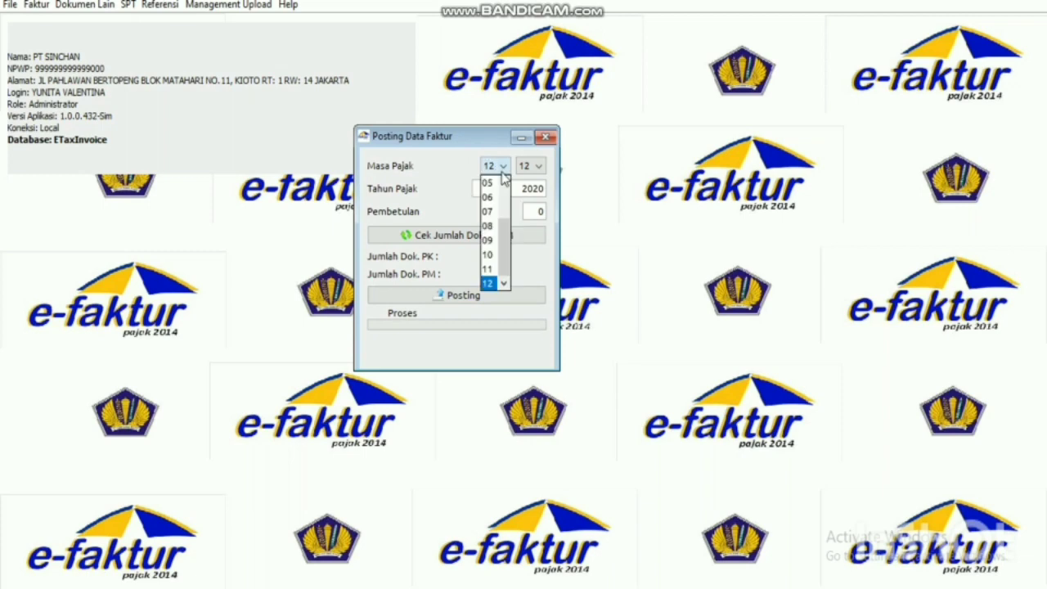
pyautogui.moveTo(506, 238); pyautogui.dragTo(504, 192)
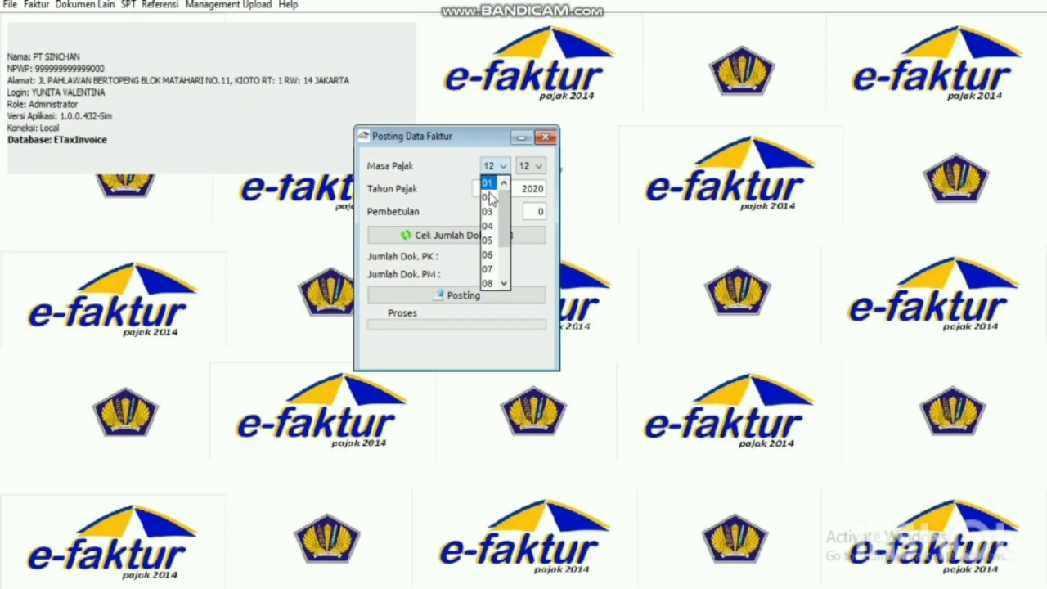
pyautogui.click(488, 197)
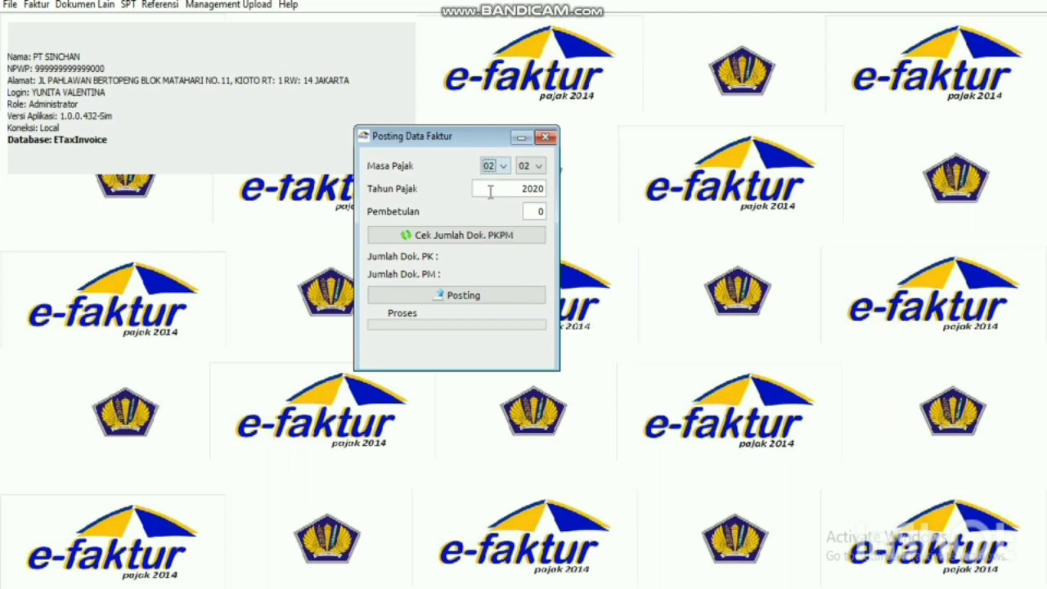
pyautogui.click(544, 189)
pyautogui.press('BackSpace')
pyautogui.press('BackSpace')
pyautogui.write('19')
# Count the period's documents (4 output, 3 input) and post them into the SPT.
pyautogui.click(538, 236)
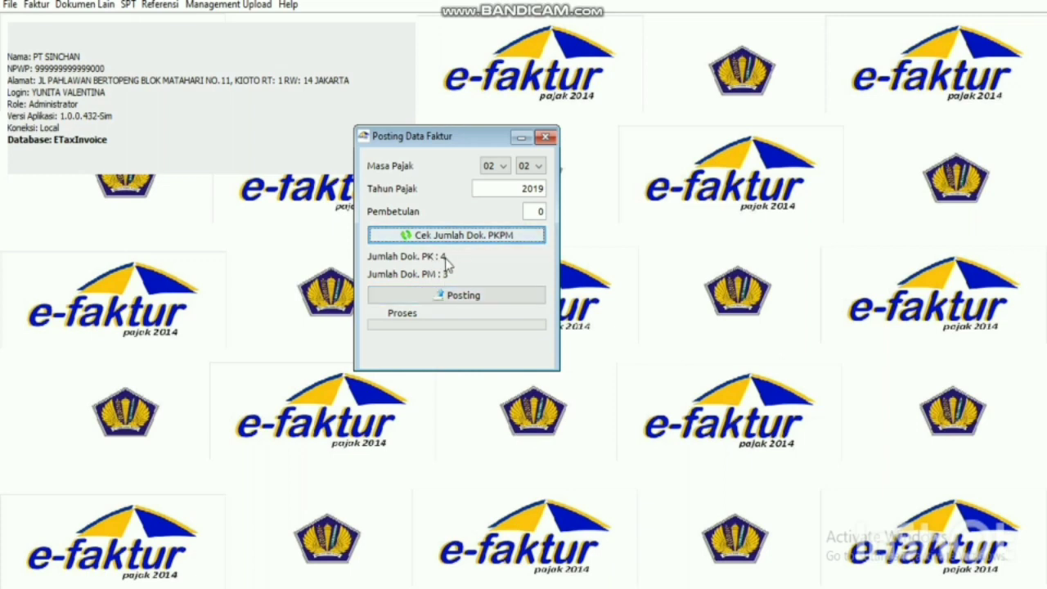
pyautogui.click(463, 297)
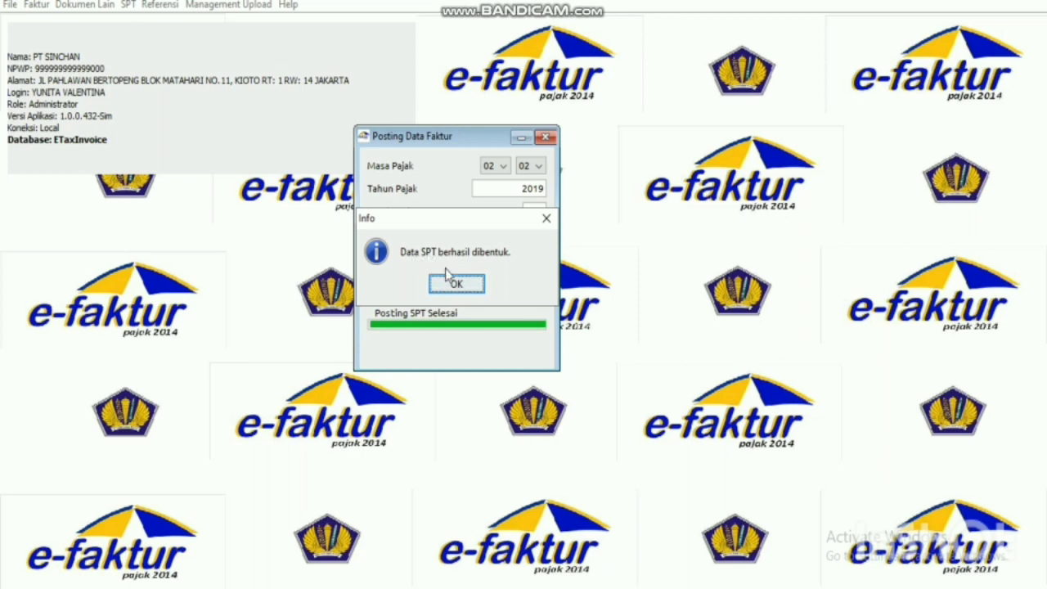
pyautogui.click(457, 284)
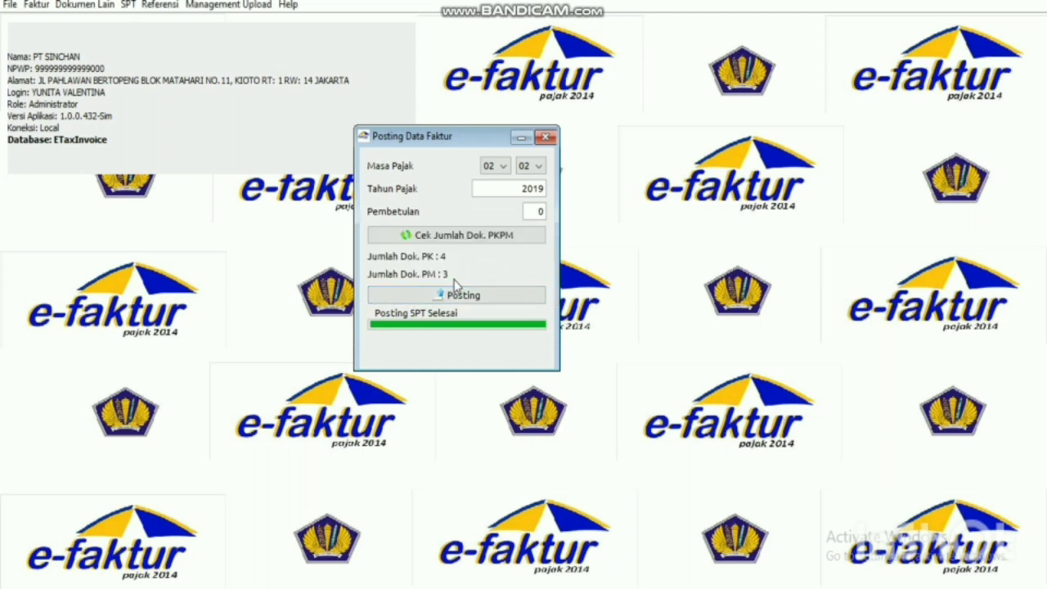
pyautogui.click(549, 139)
pyautogui.click(129, 7)
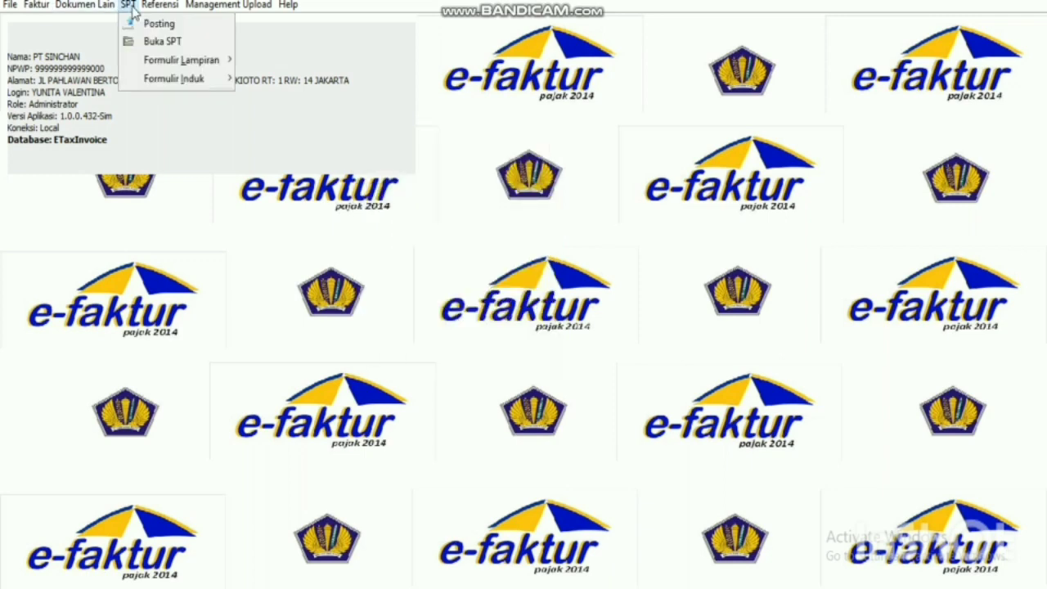
# Refresh the saved SPT list and open the 2019 period 2-2 SPT Masa for editing.
pyautogui.click(150, 42)
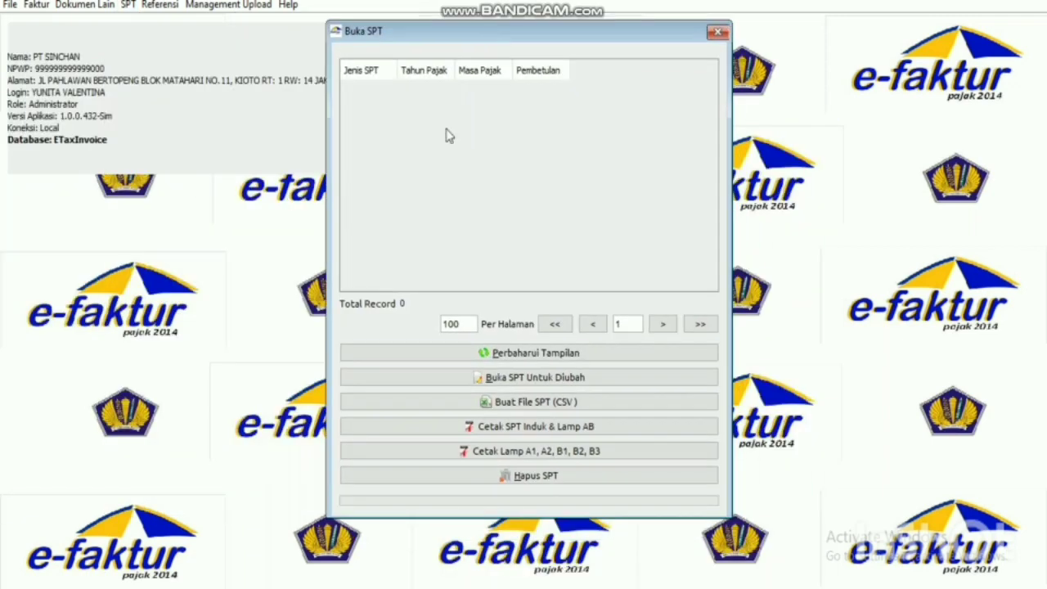
pyautogui.click(566, 358)
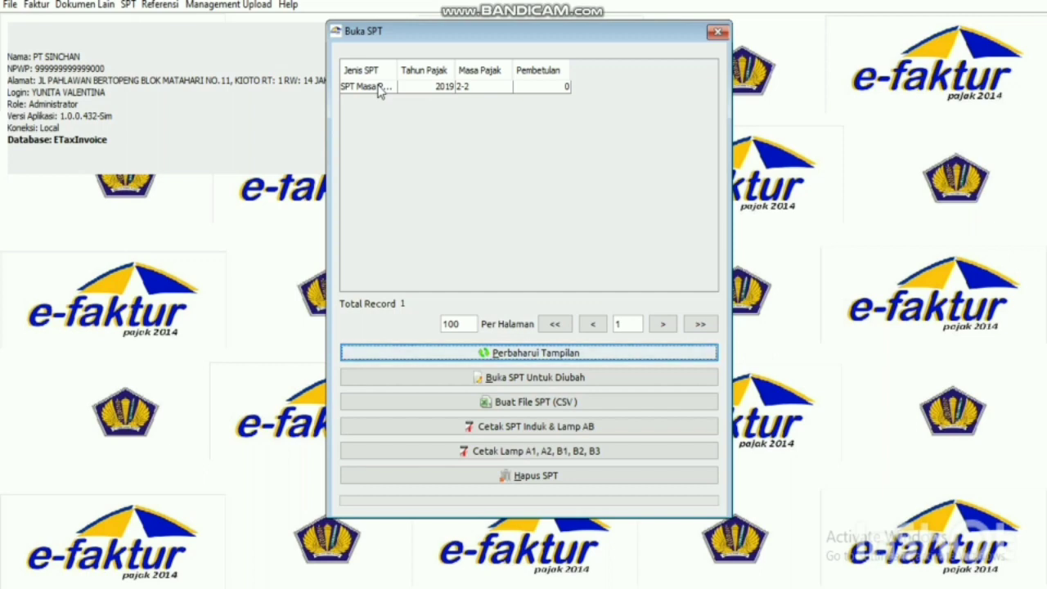
pyautogui.click(378, 92)
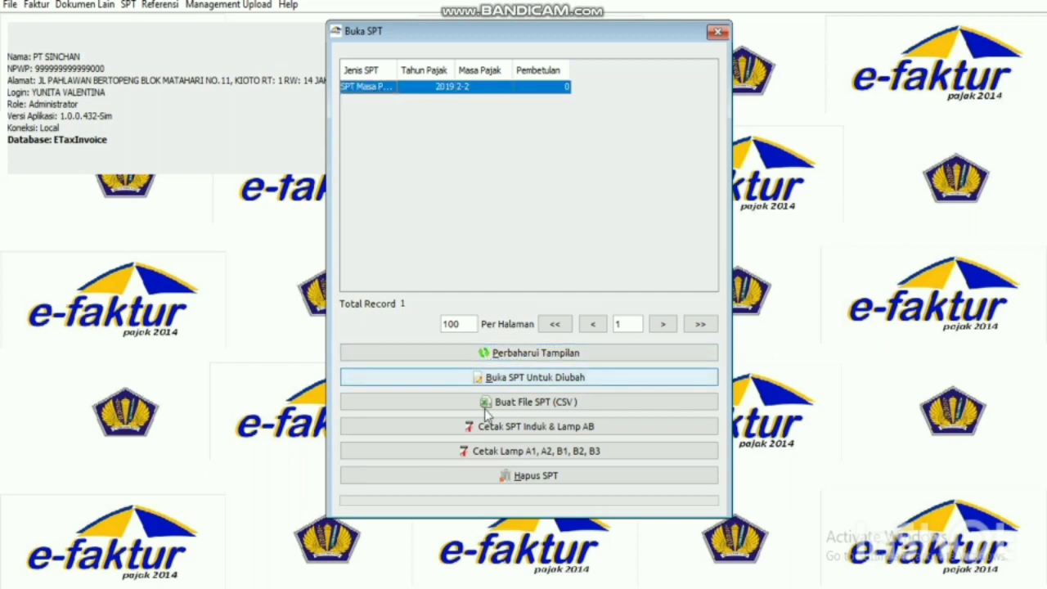
pyautogui.click(559, 377)
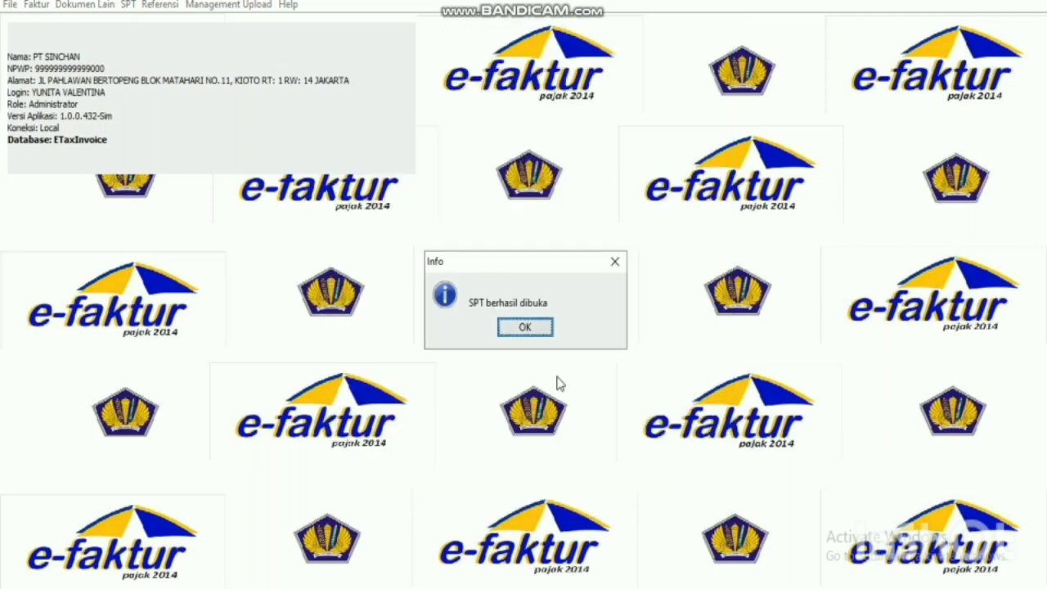
pyautogui.click(544, 327)
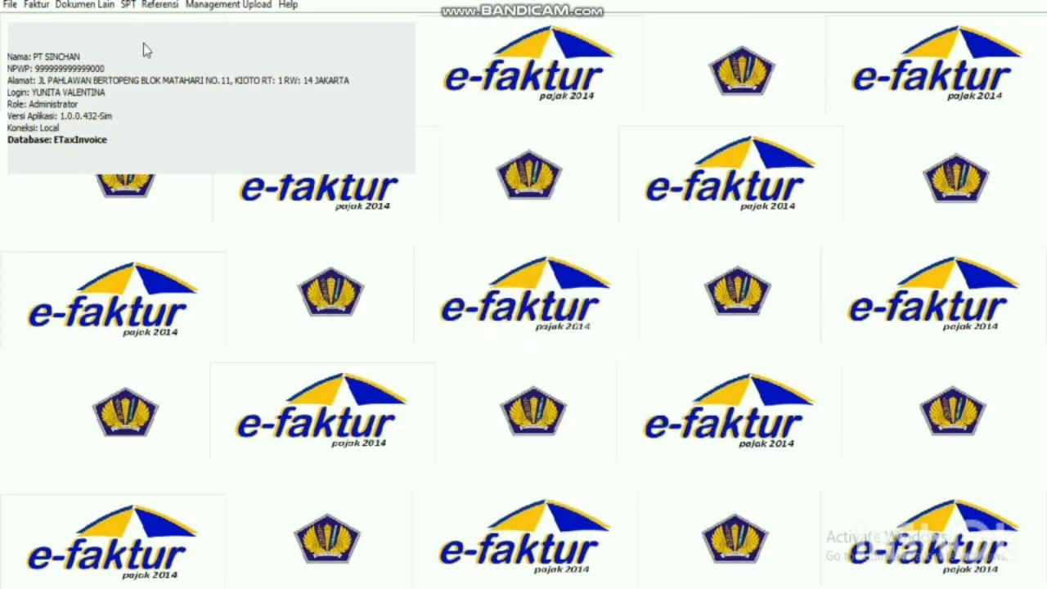
pyautogui.click(127, 8)
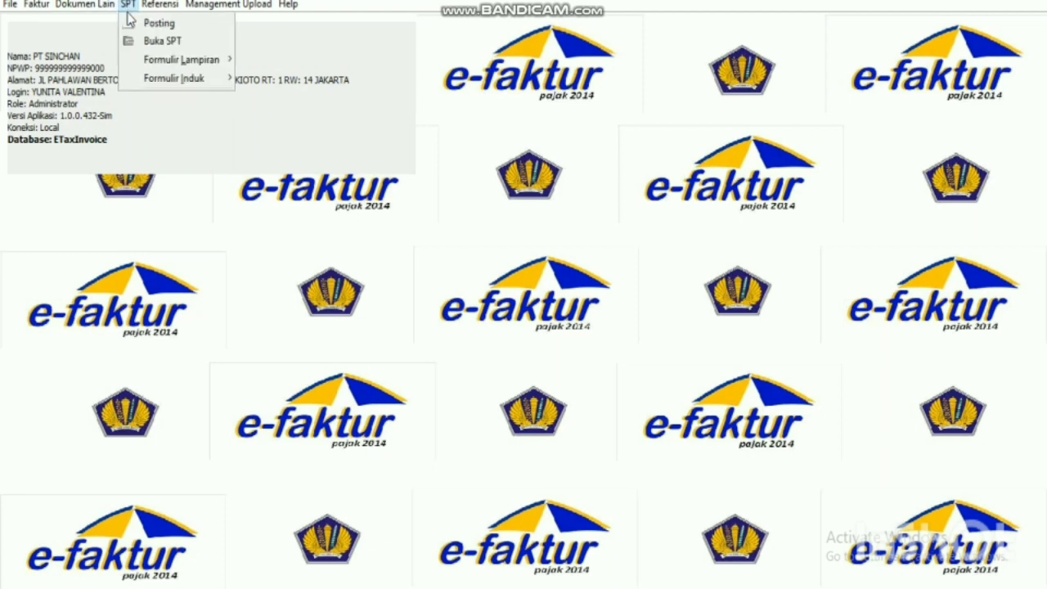
pyautogui.click(157, 43)
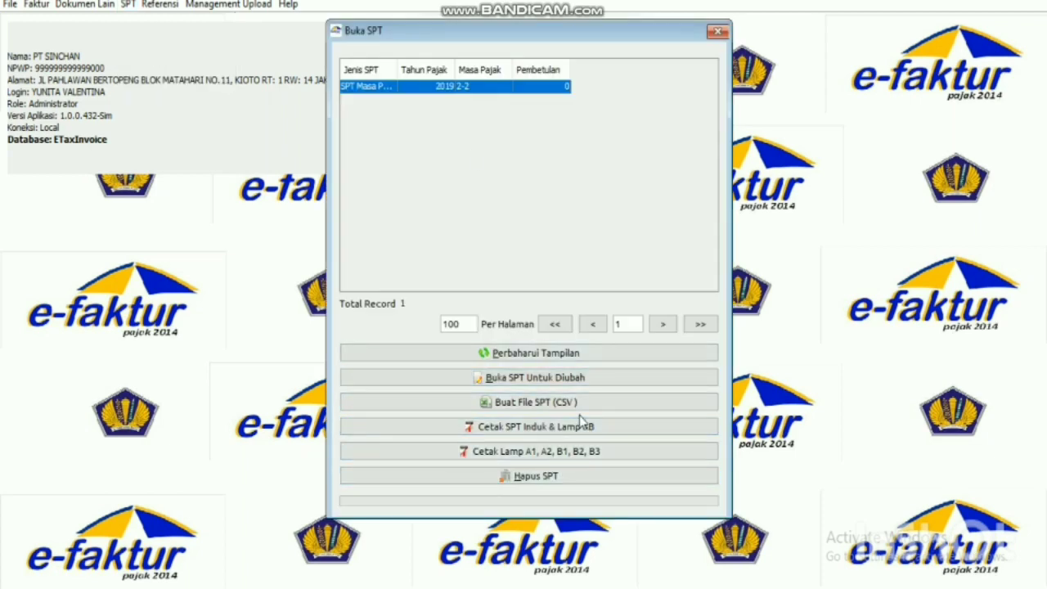
pyautogui.click(718, 32)
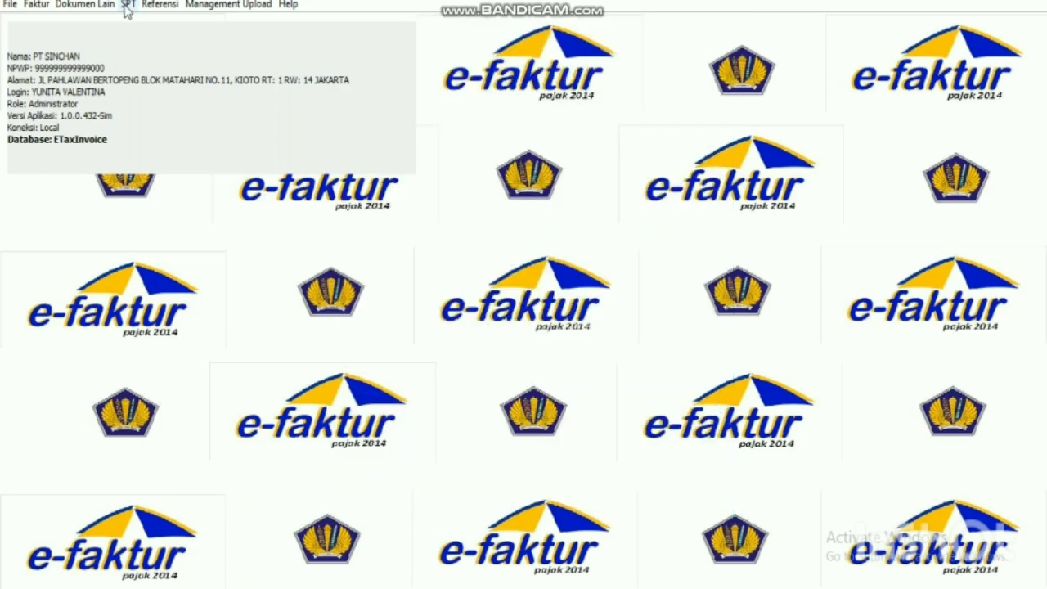
# Open form 1111 on Bagian II: 77.550.000 output, 48.340.000 input, 29.210.000 underpaid VAT.
pyautogui.click(128, 5)
pyautogui.moveTo(159, 82)
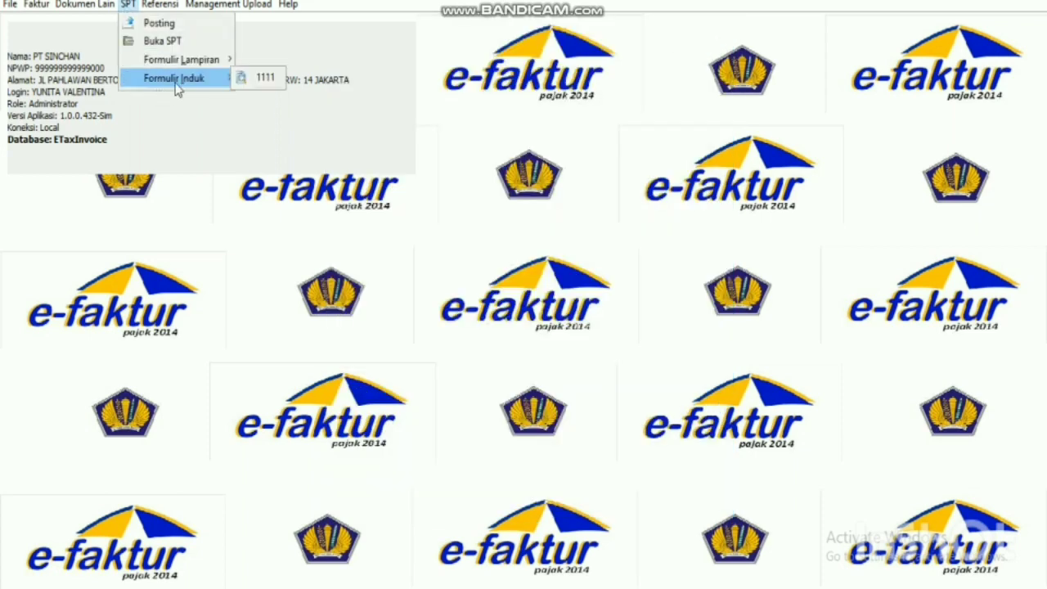
pyautogui.click(264, 79)
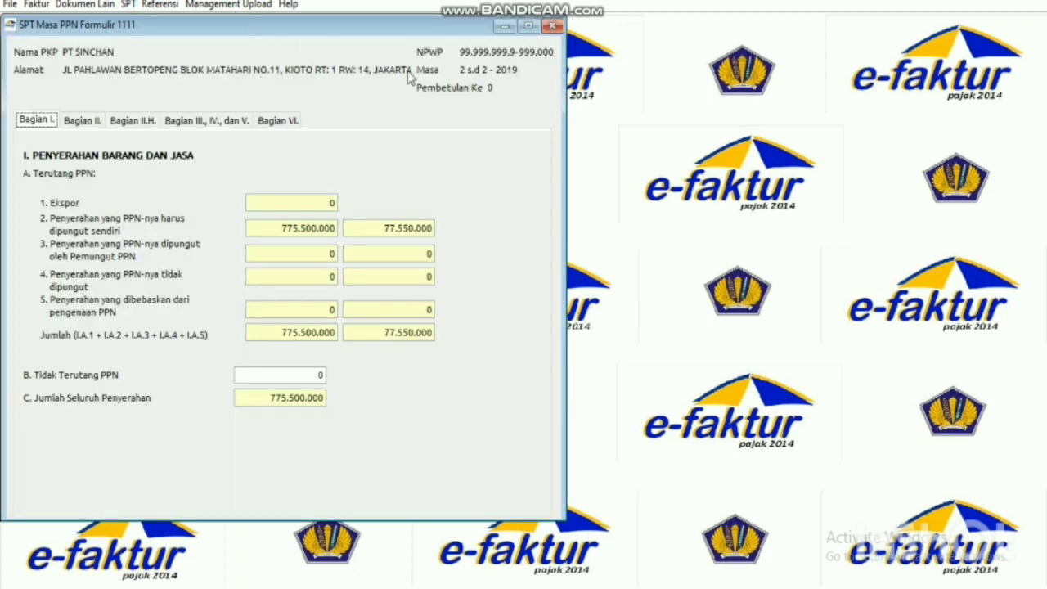
pyautogui.moveTo(257, 29); pyautogui.dragTo(418, 74)
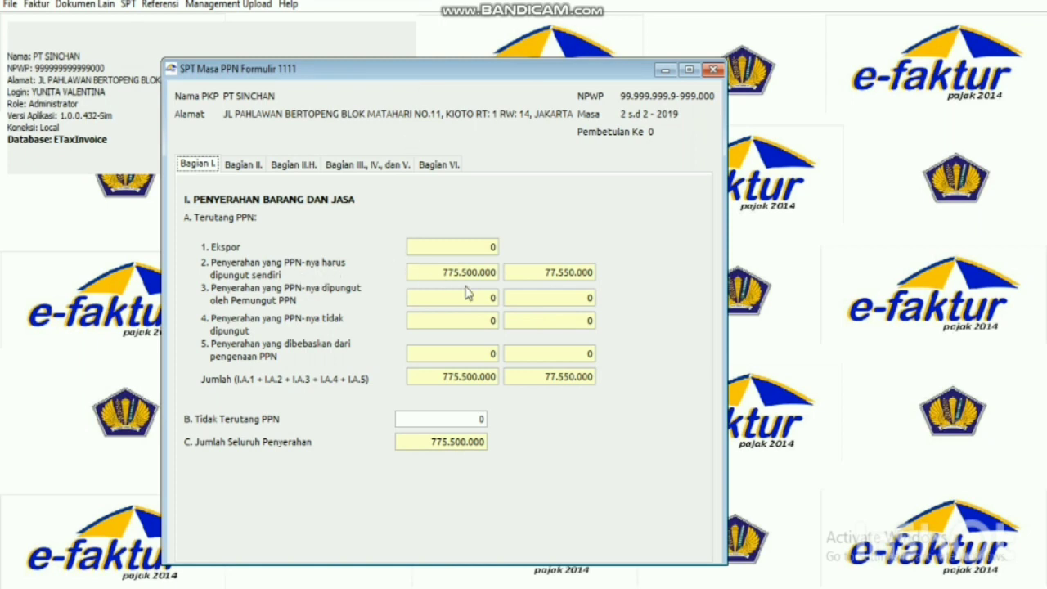
pyautogui.click(243, 164)
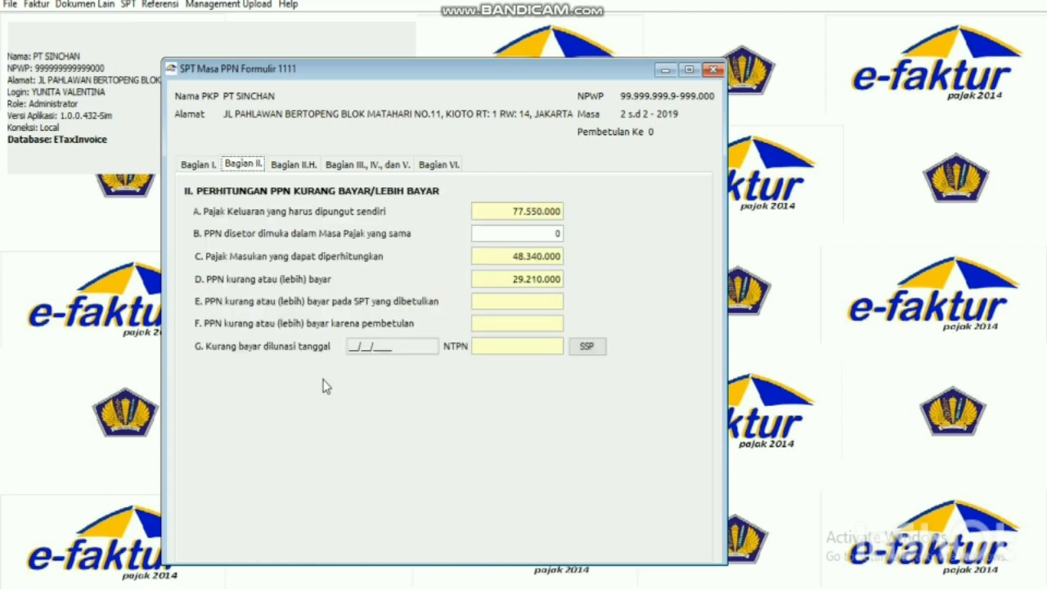
pyautogui.click(193, 164)
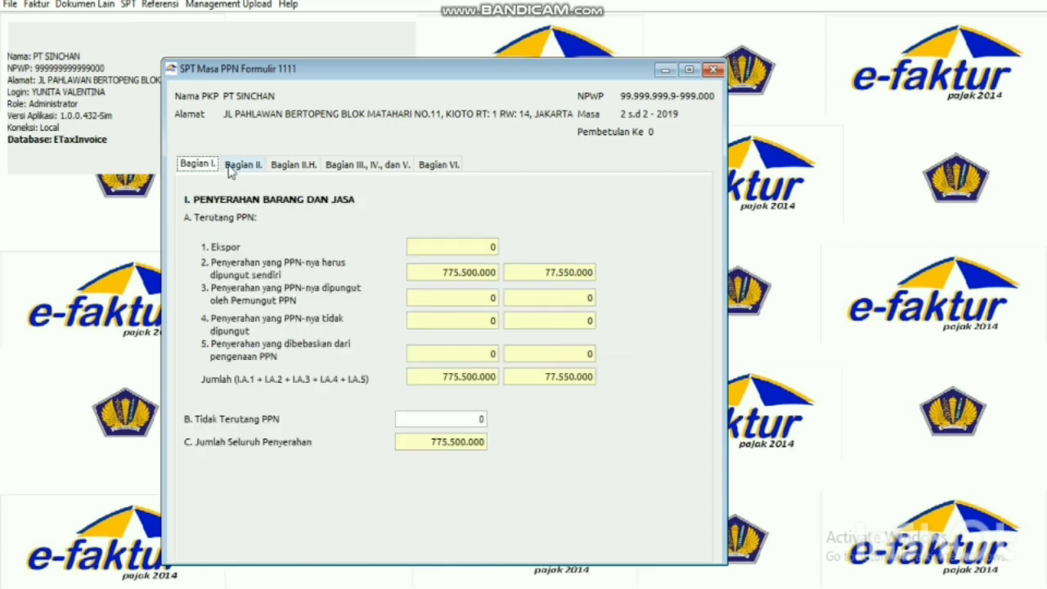
pyautogui.click(230, 168)
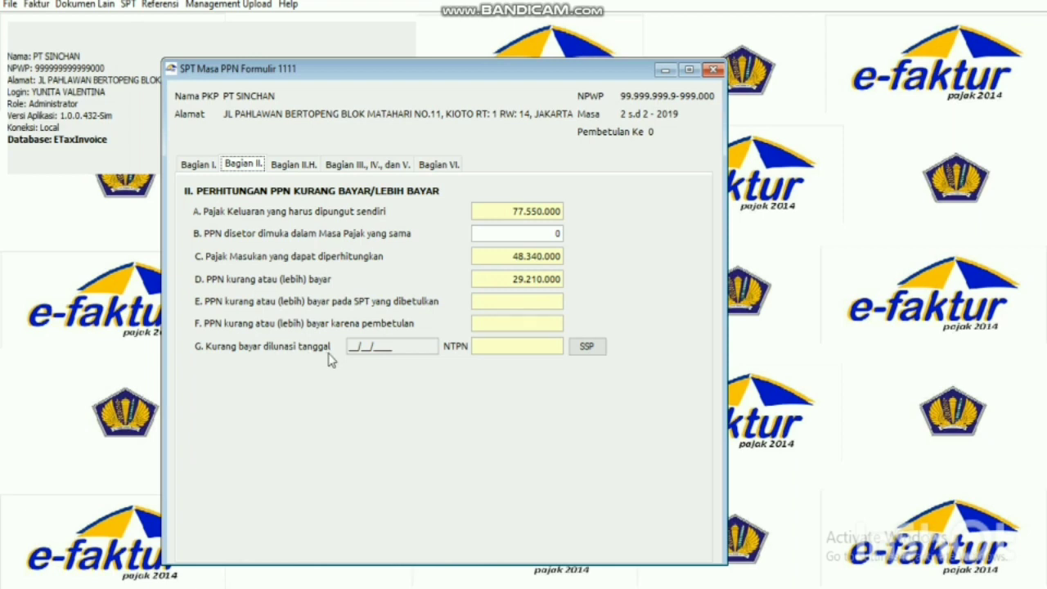
# Open the underpaid-VAT SSP list beside the SPT form and start a new SSP entry.
pyautogui.click(584, 348)
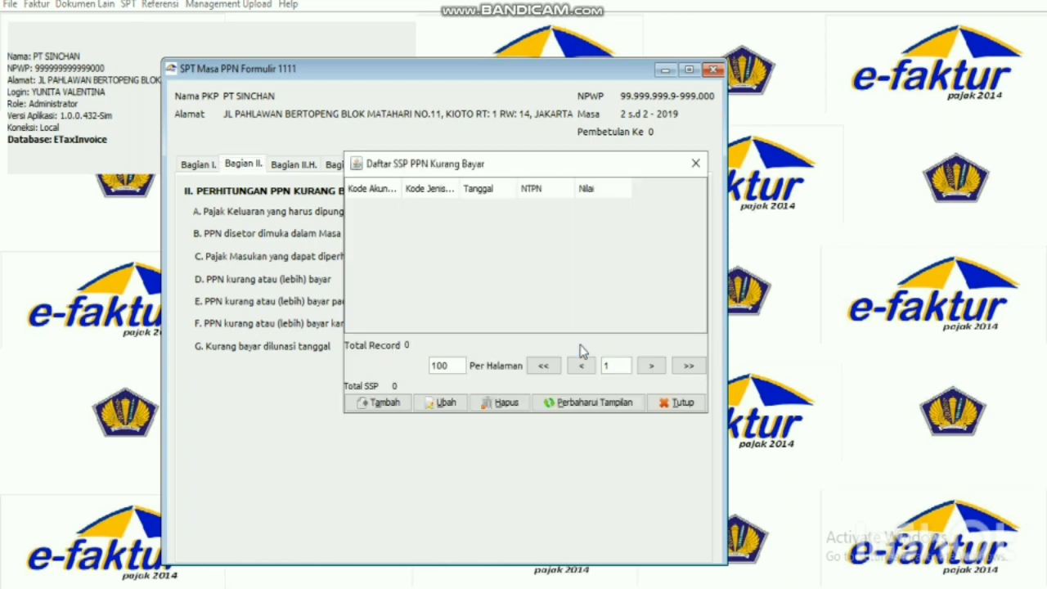
pyautogui.moveTo(566, 167); pyautogui.dragTo(876, 163)
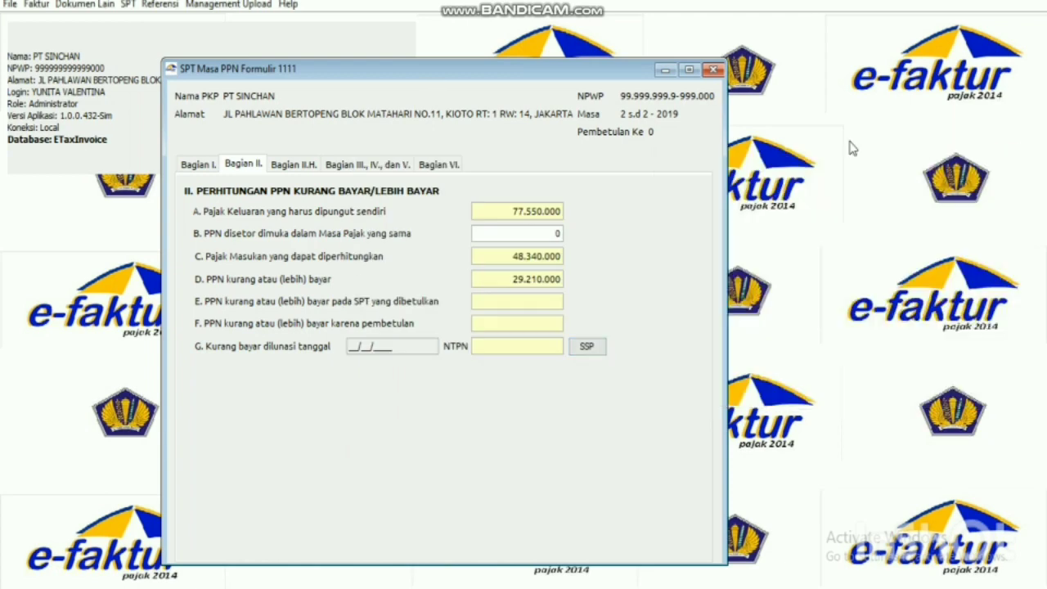
pyautogui.moveTo(461, 65); pyautogui.dragTo(316, 35)
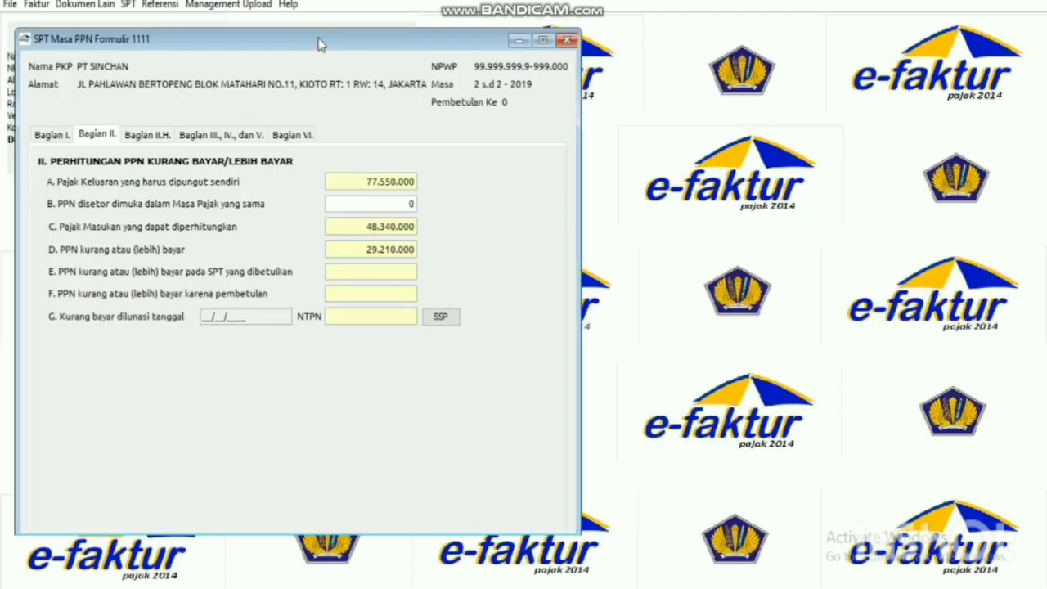
pyautogui.click(440, 316)
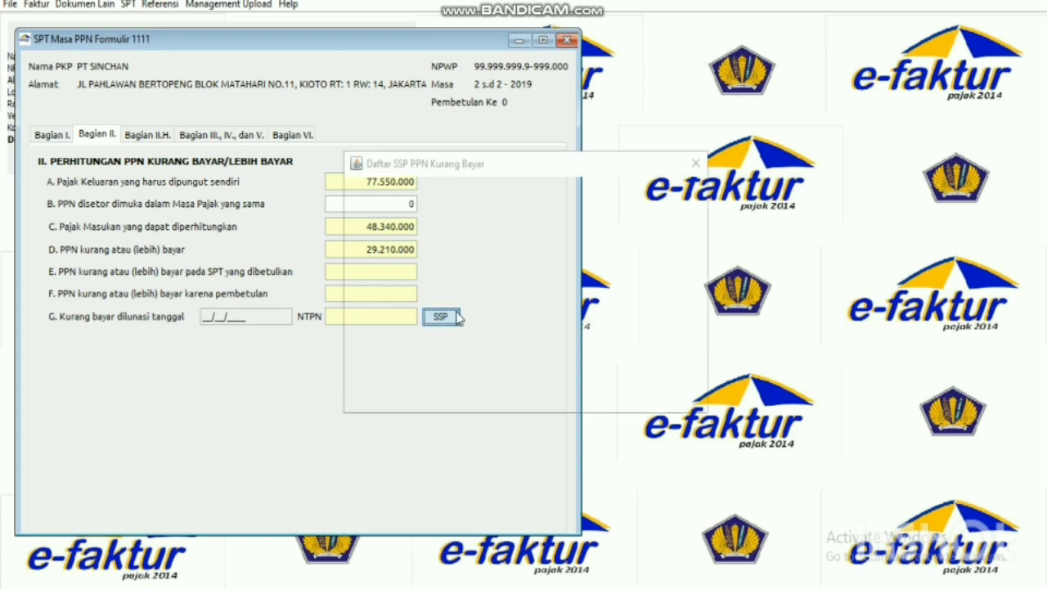
pyautogui.moveTo(516, 164); pyautogui.dragTo(758, 71)
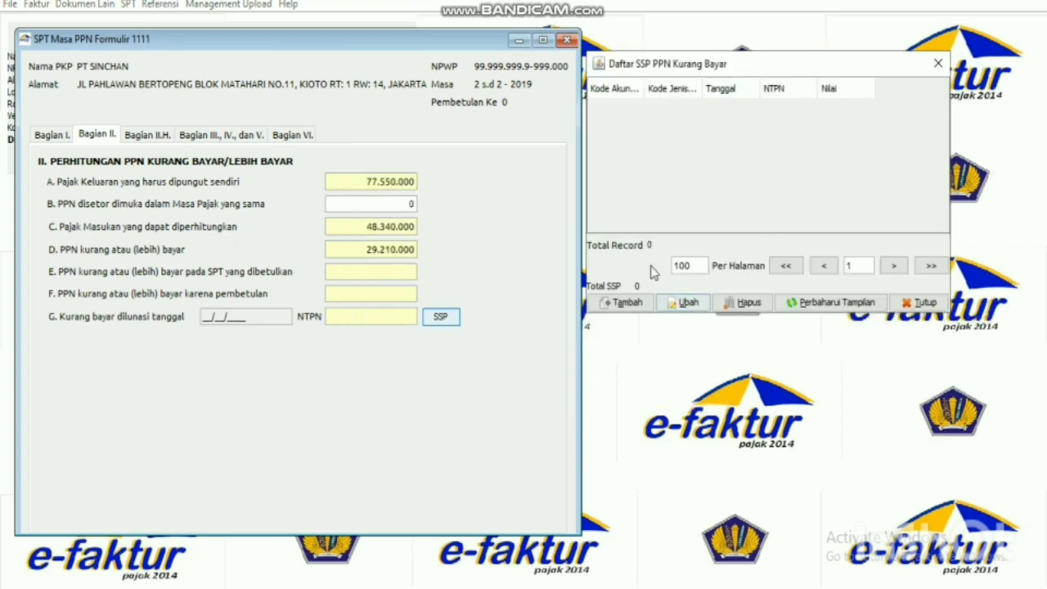
pyautogui.click(626, 302)
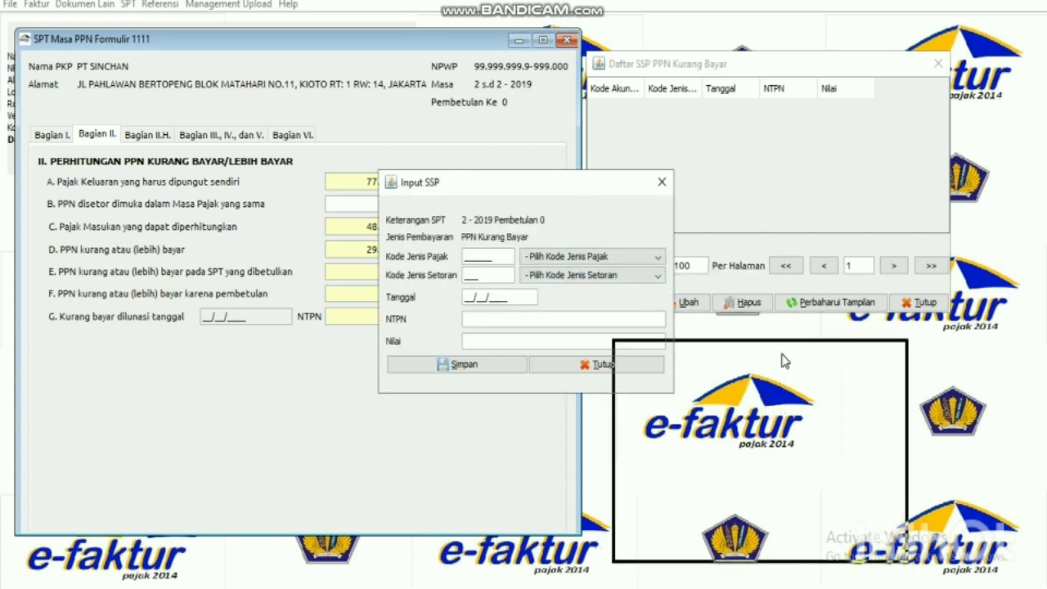
pyautogui.moveTo(784, 359); pyautogui.dragTo(773, 339)
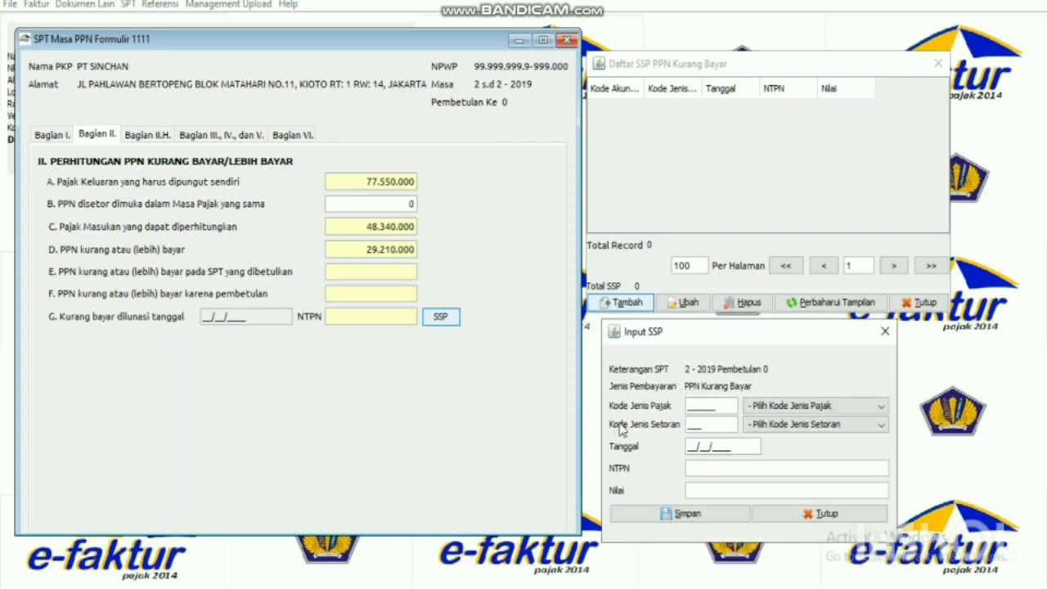
# Set tax code 411211 PPN Dalam Negeri, deposit type 100, and payment date 10/03/2019.
pyautogui.click(800, 406)
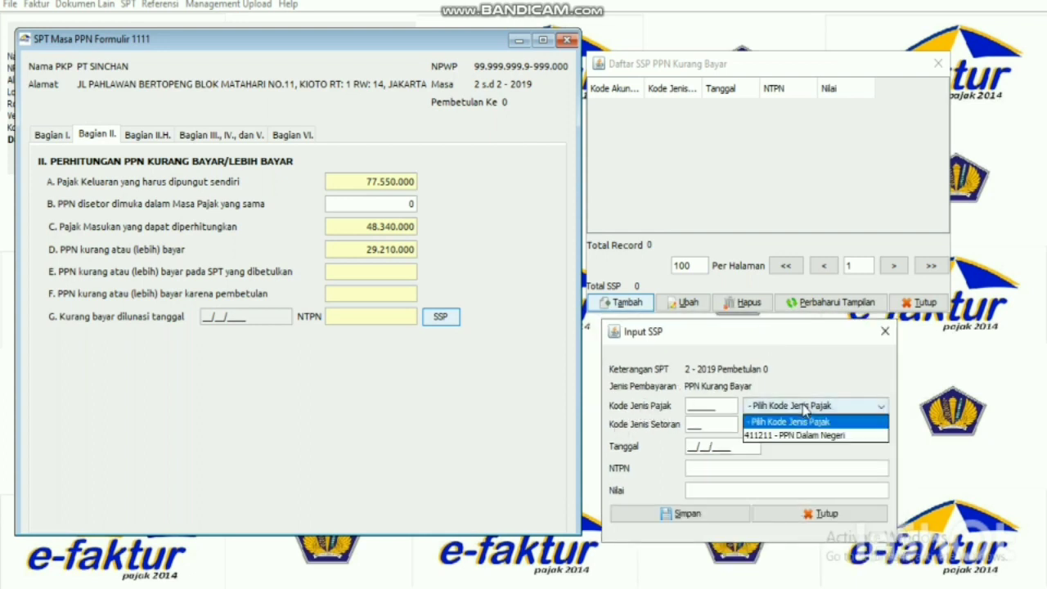
pyautogui.click(801, 435)
pyautogui.click(805, 425)
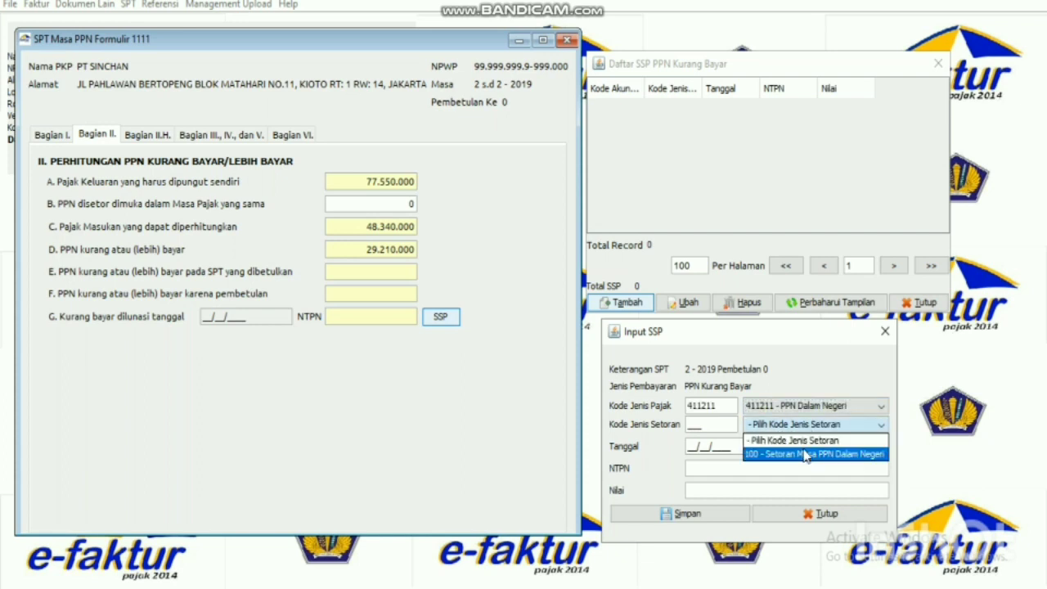
pyautogui.click(803, 453)
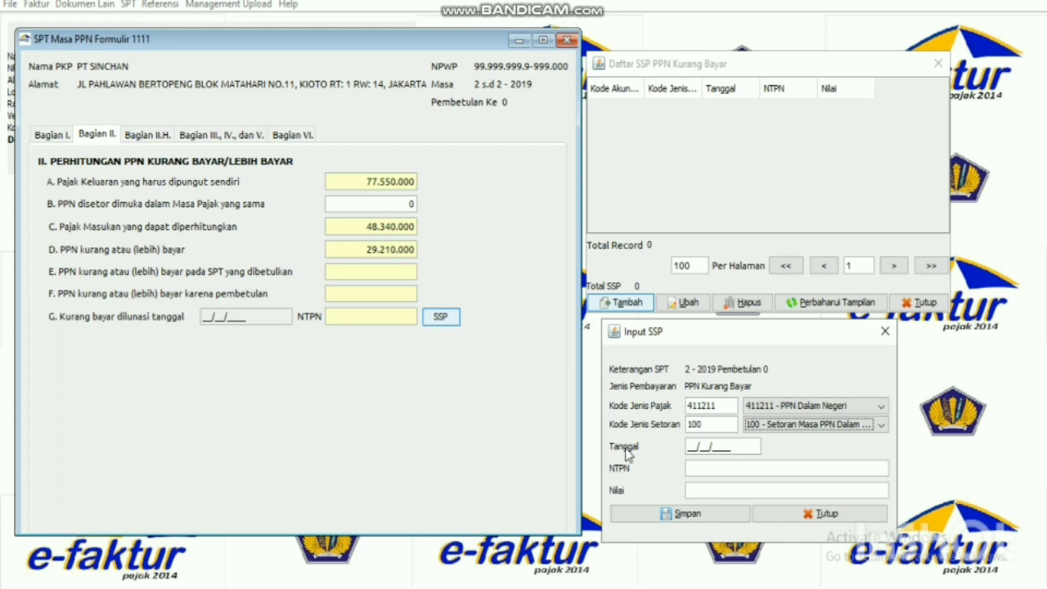
pyautogui.click(689, 452)
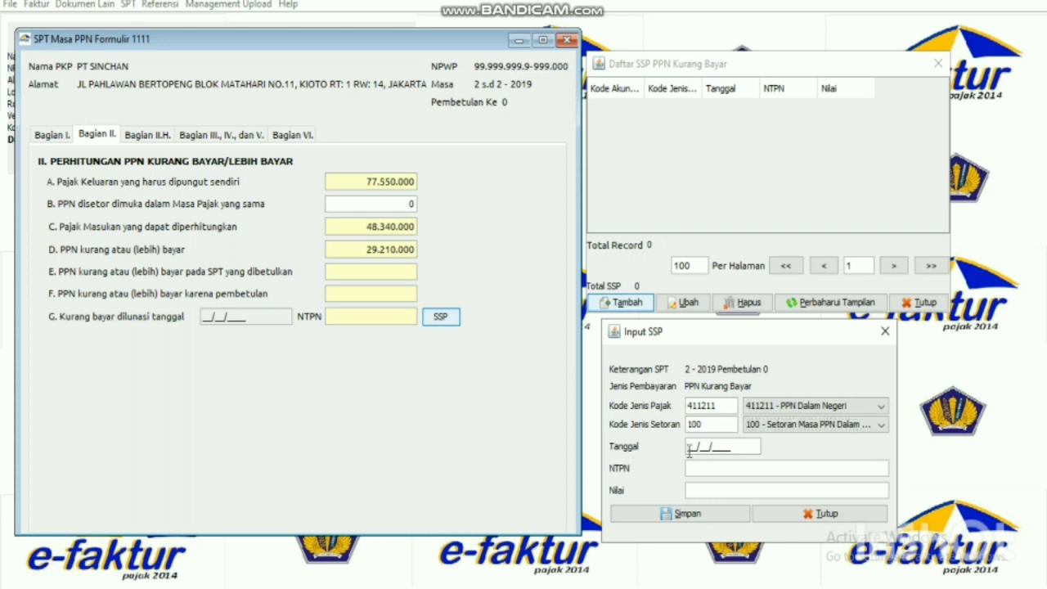
pyautogui.write('10/03/2019')
# Copy the company's NTPN from the Word case document into the SSP entry's NTPN field.
pyautogui.hotkey('alt', 'Tab')
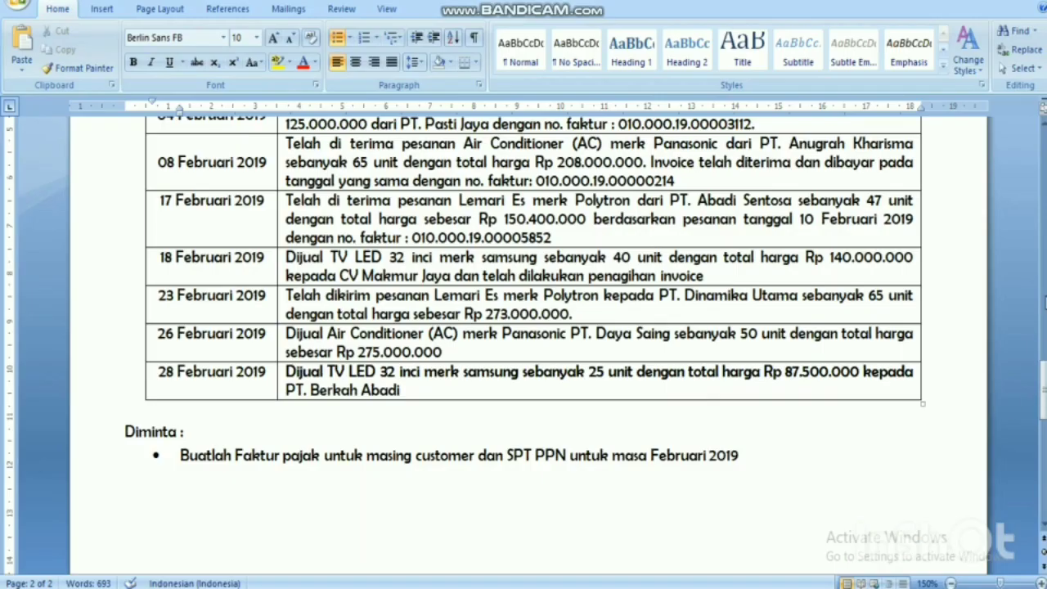
pyautogui.moveTo(1044, 384); pyautogui.dragTo(1043, 378)
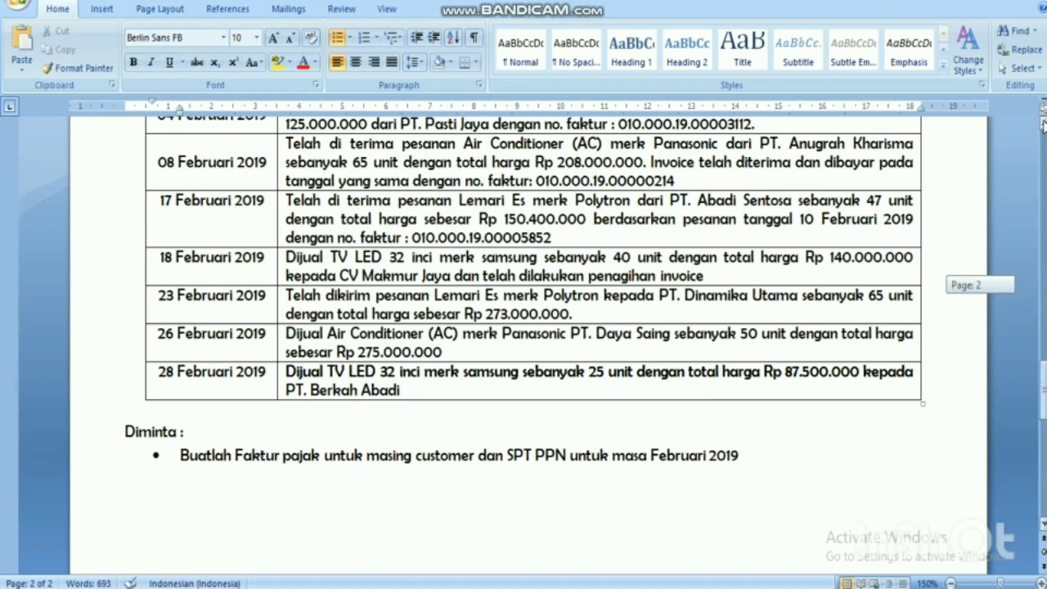
pyautogui.click(1043, 122)
pyautogui.moveTo(1044, 123); pyautogui.dragTo(1043, 130)
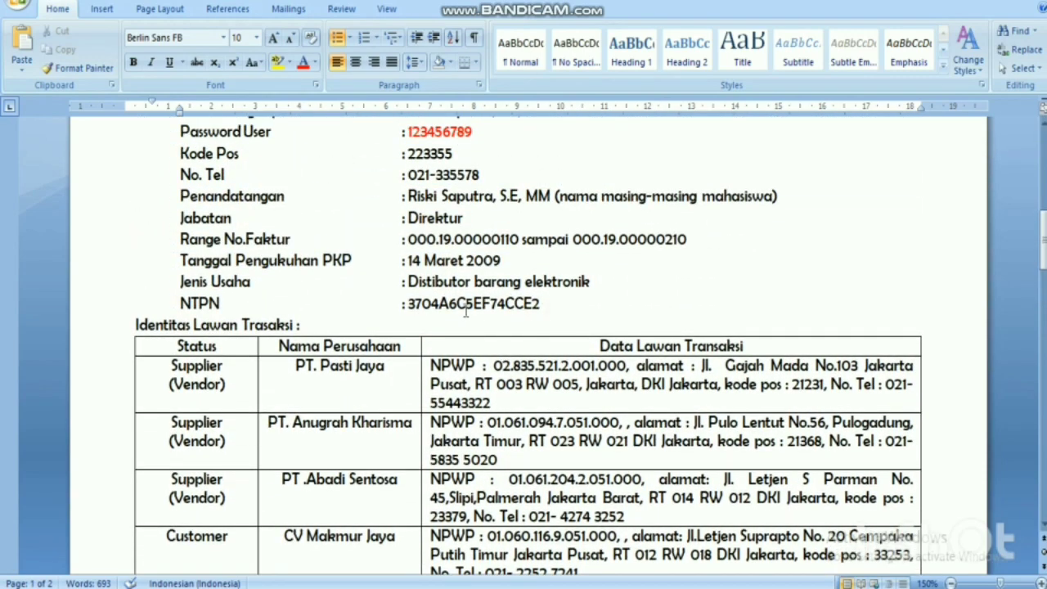
pyautogui.moveTo(466, 309); pyautogui.dragTo(412, 303)
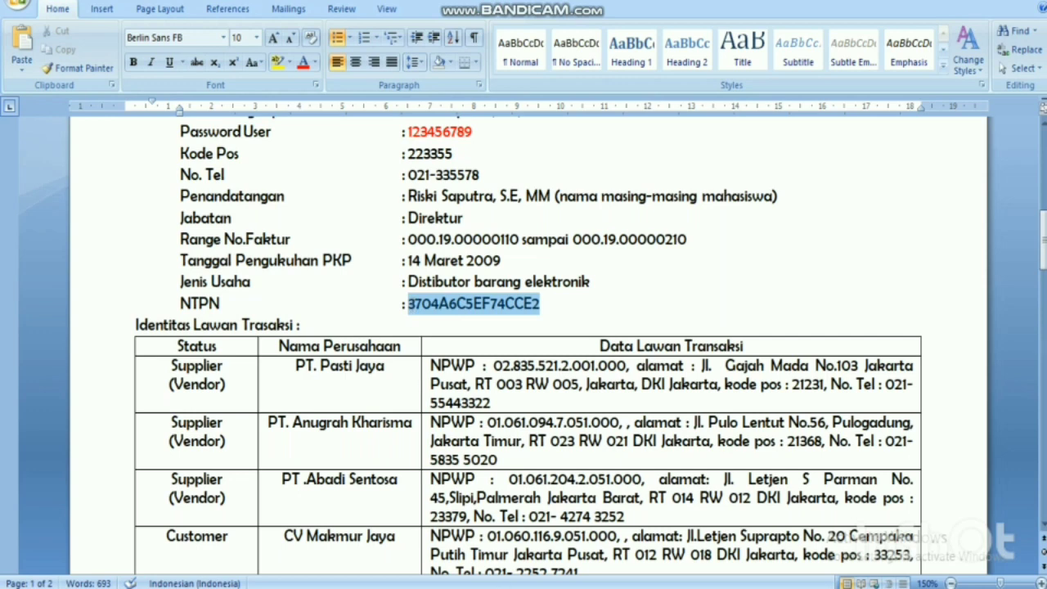
pyautogui.hotkey('alt', 'Tab')
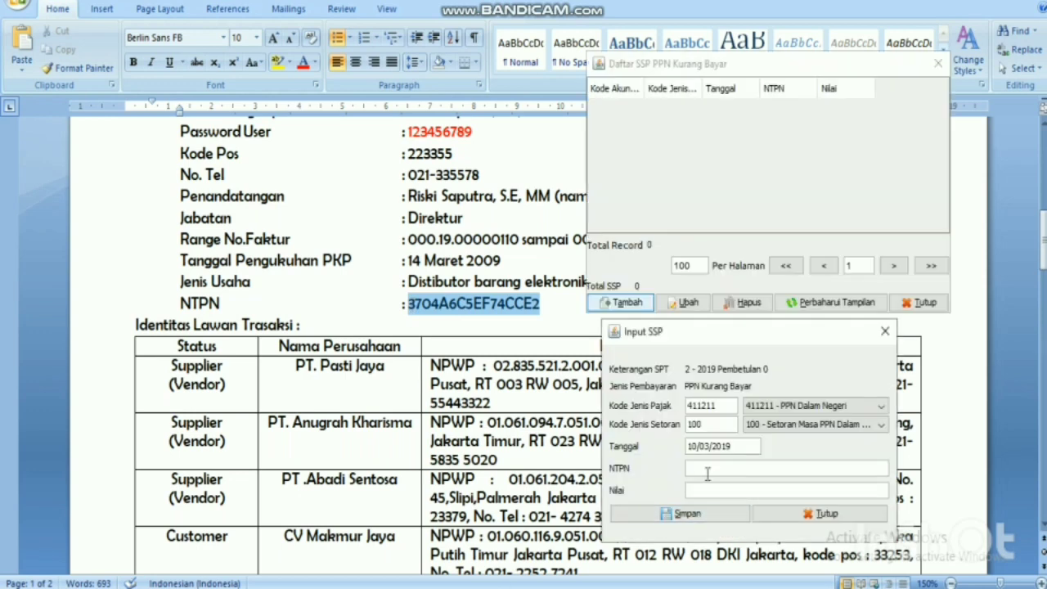
pyautogui.click(707, 472)
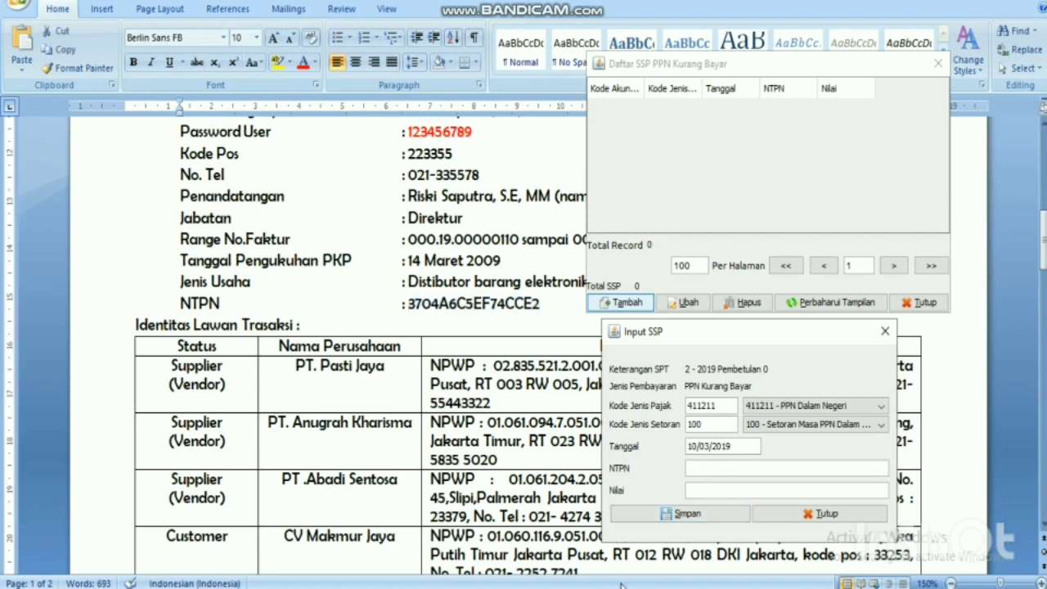
pyautogui.hotkey('alt', 'Tab')
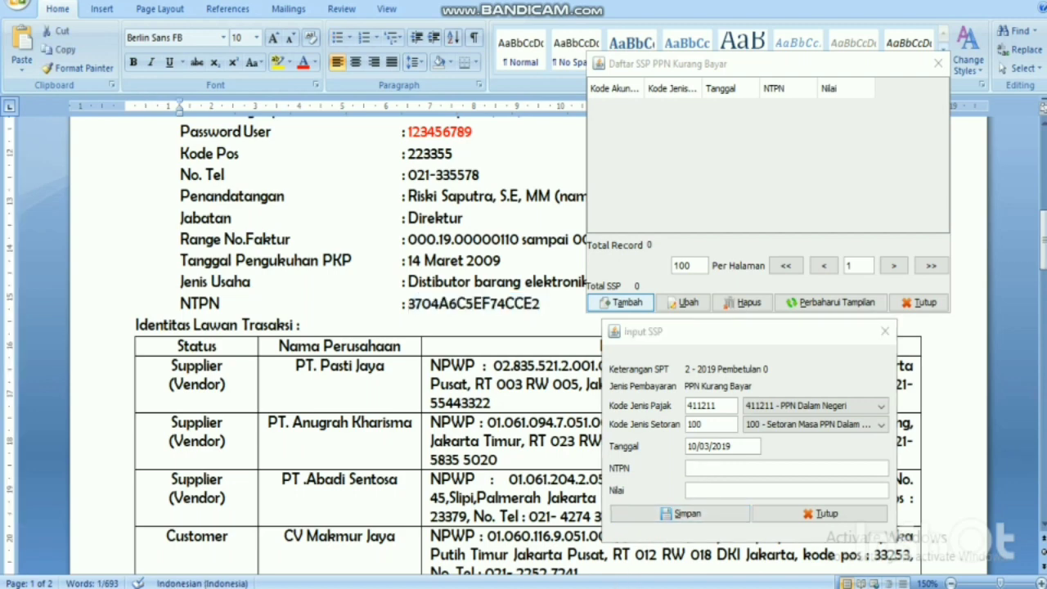
pyautogui.click(716, 467)
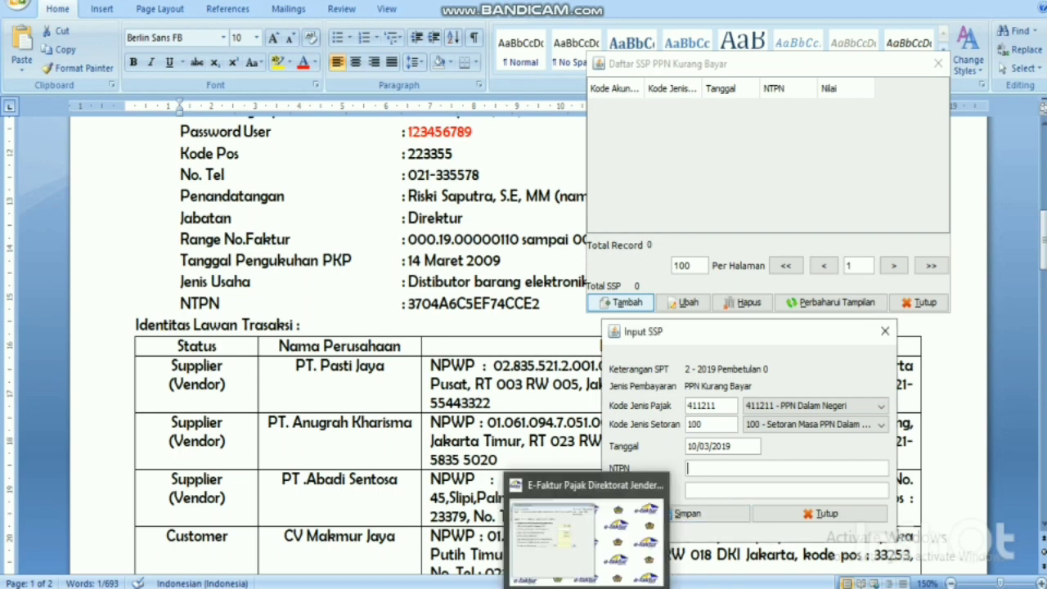
pyautogui.hotkey('alt', 'Tab')
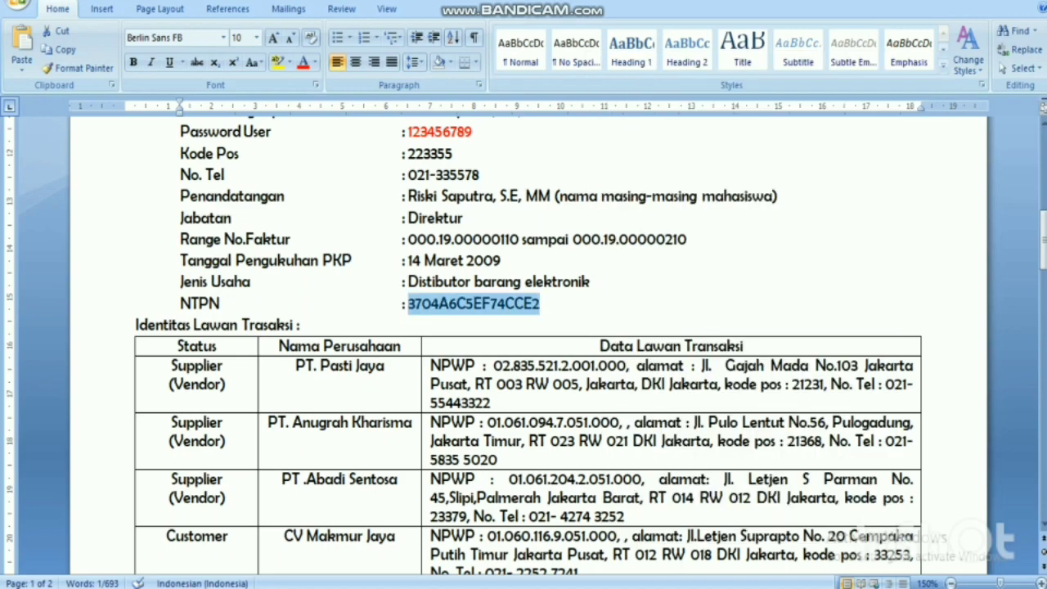
pyautogui.hotkey('alt', 'Tab')
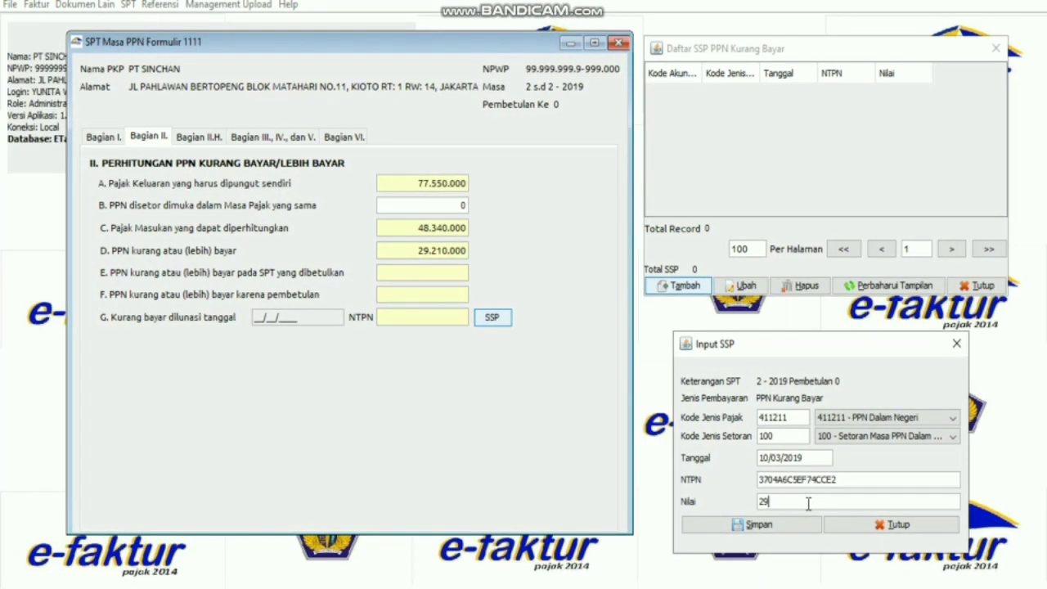
# Save the SSP payment of 29.210.000, decline adding another, and close the SSP list.
pyautogui.write('210000')
pyautogui.click(859, 479)
pyautogui.click(797, 527)
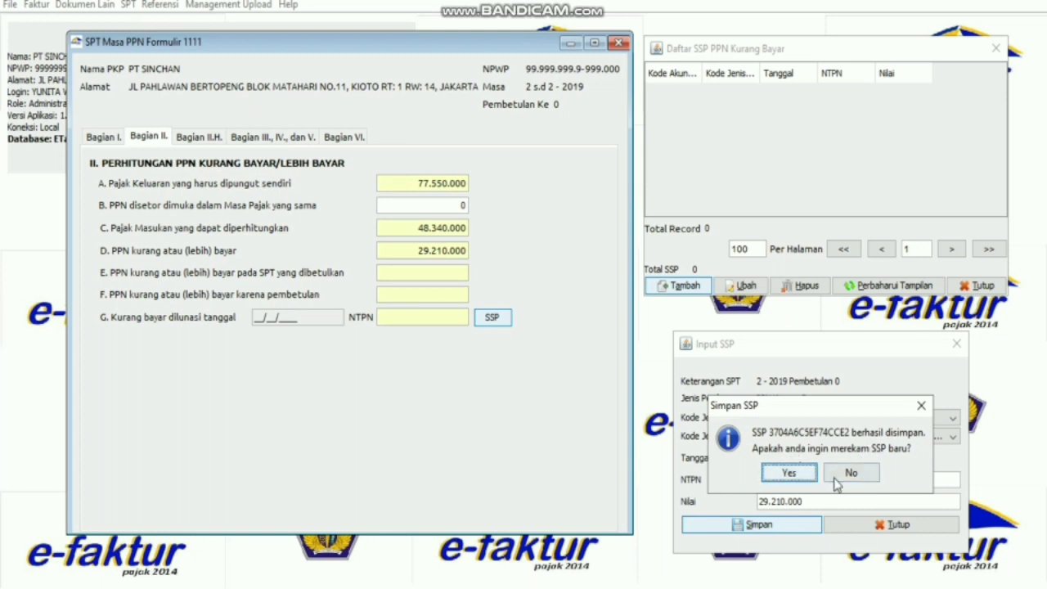
pyautogui.click(850, 474)
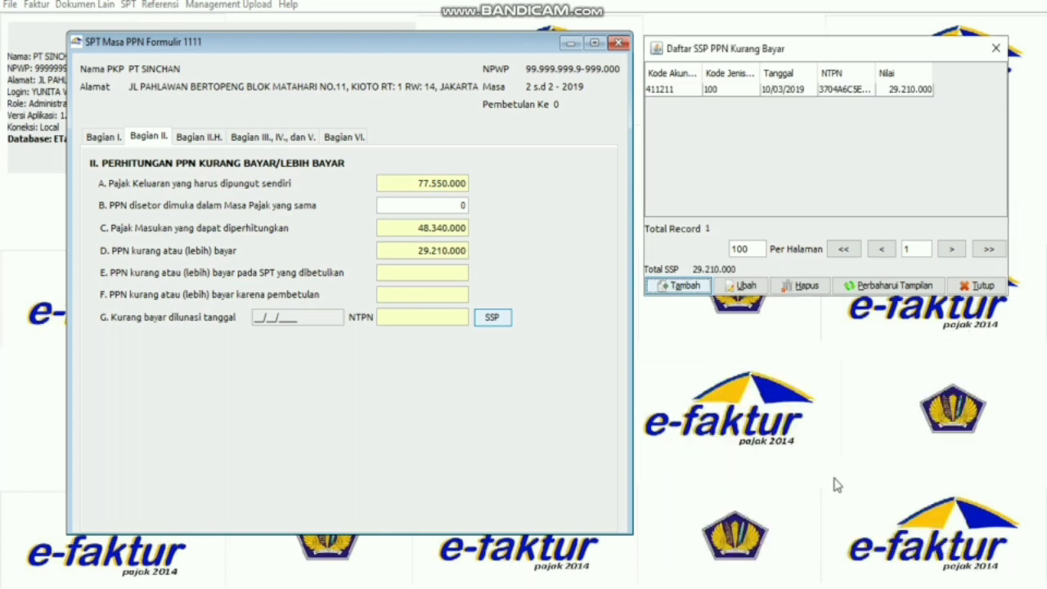
pyautogui.click(996, 50)
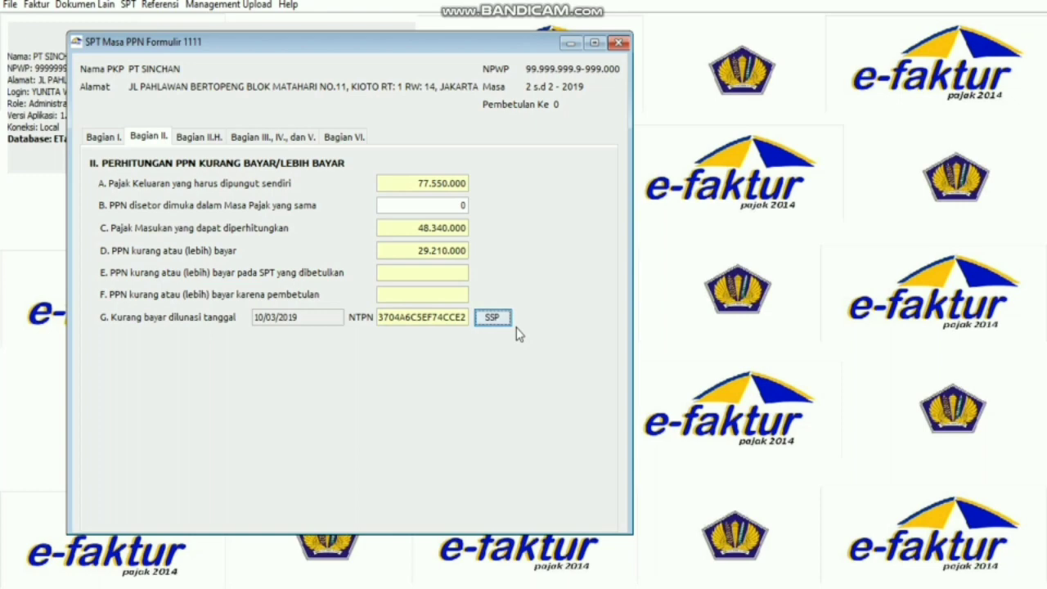
# Date section VI 15/03/2019, save the SPT return, and close Formulir 1111.
pyautogui.click(205, 143)
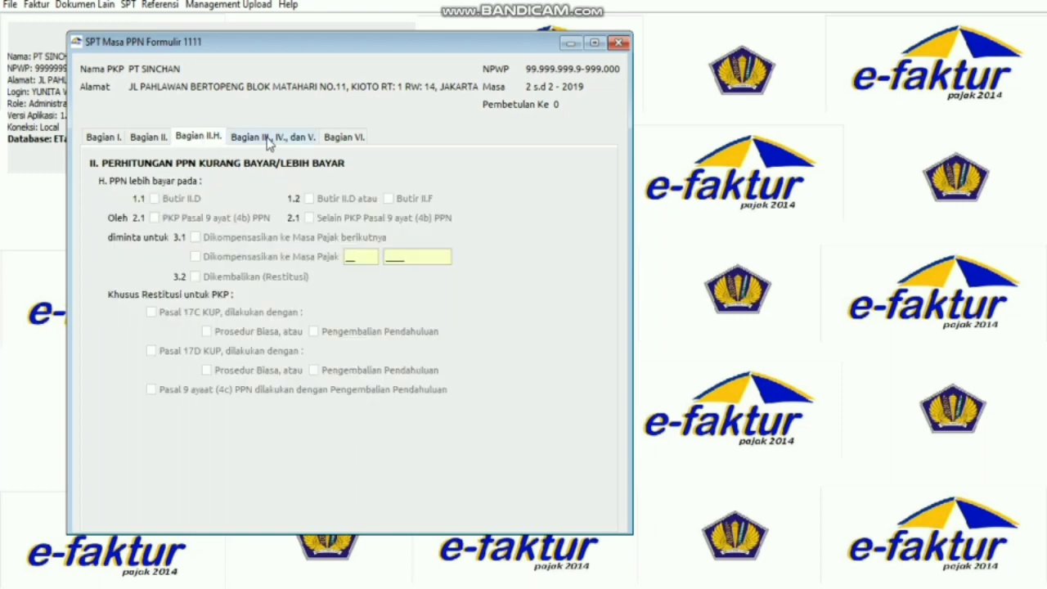
pyautogui.click(268, 139)
pyautogui.click(338, 139)
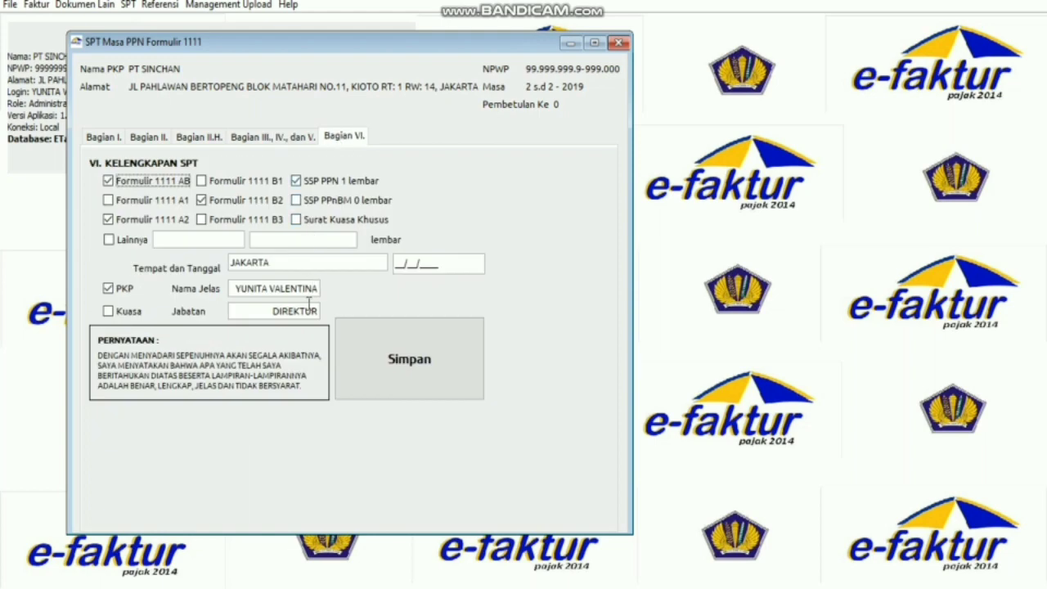
pyautogui.click(395, 263)
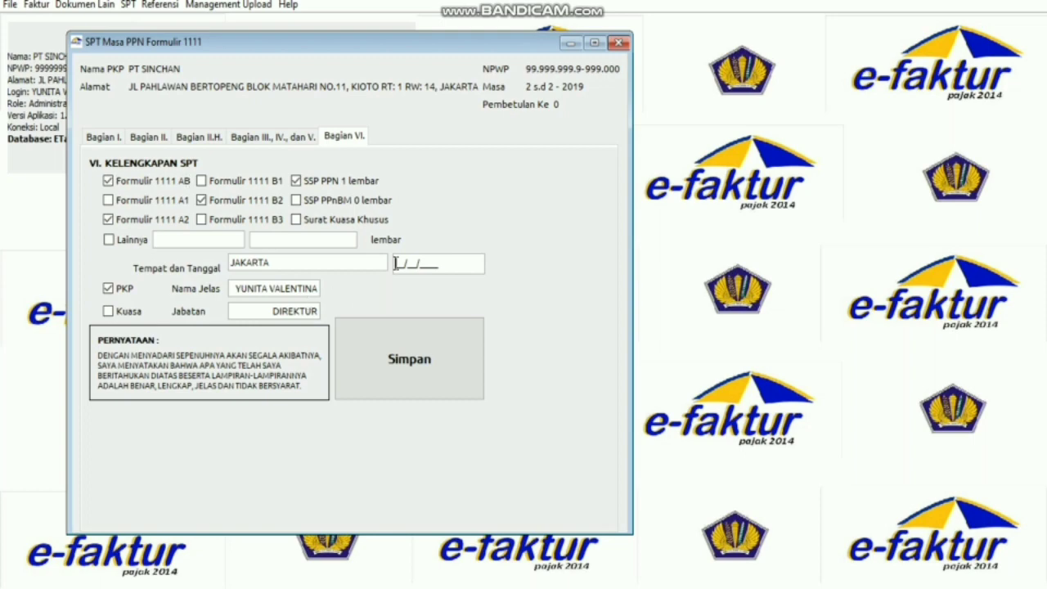
pyautogui.write('15/03/2019')
pyautogui.click(436, 398)
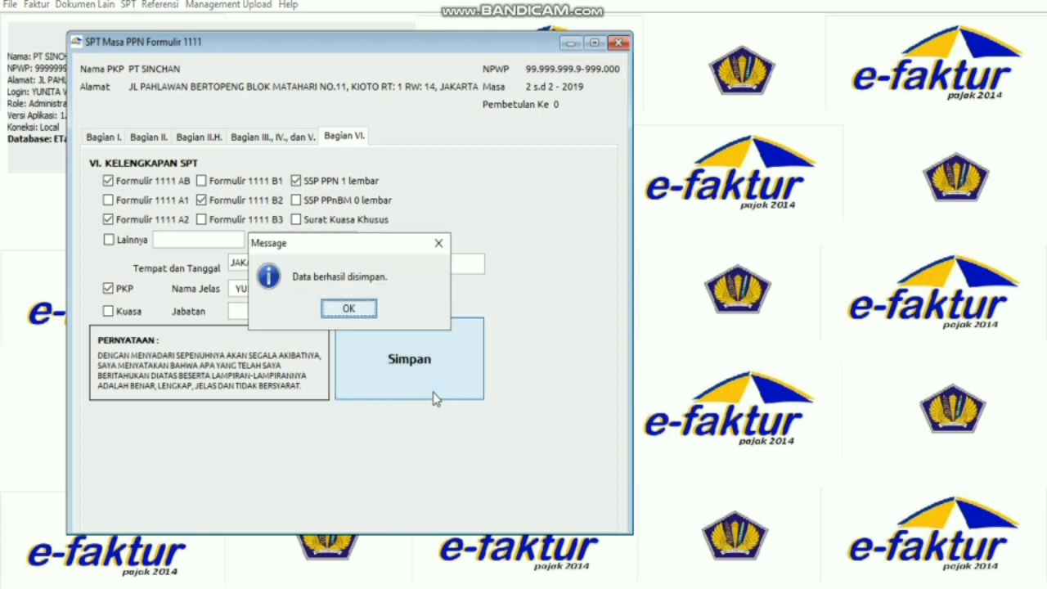
pyautogui.click(349, 310)
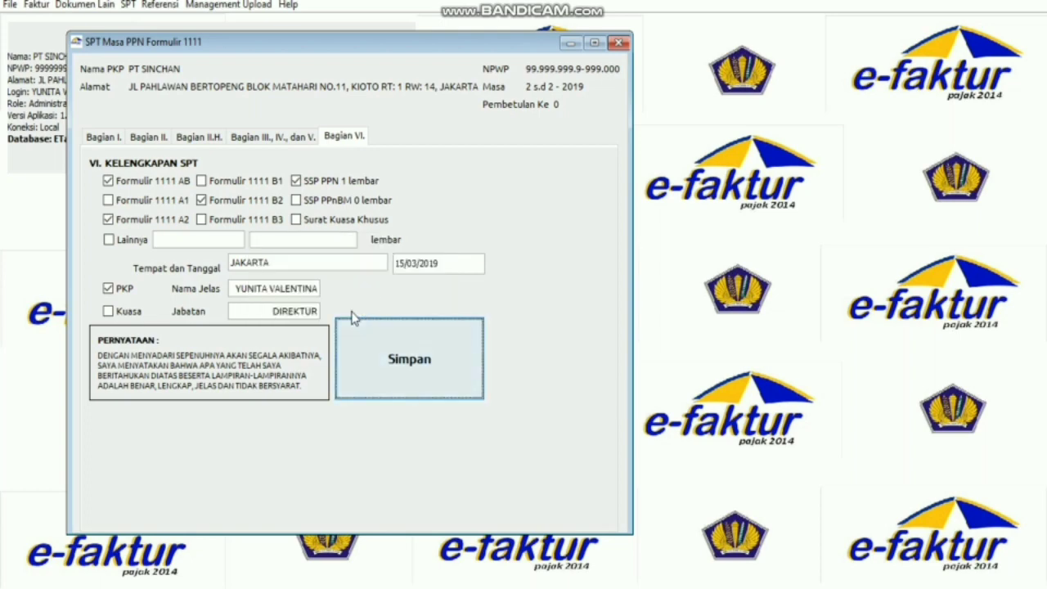
pyautogui.click(619, 43)
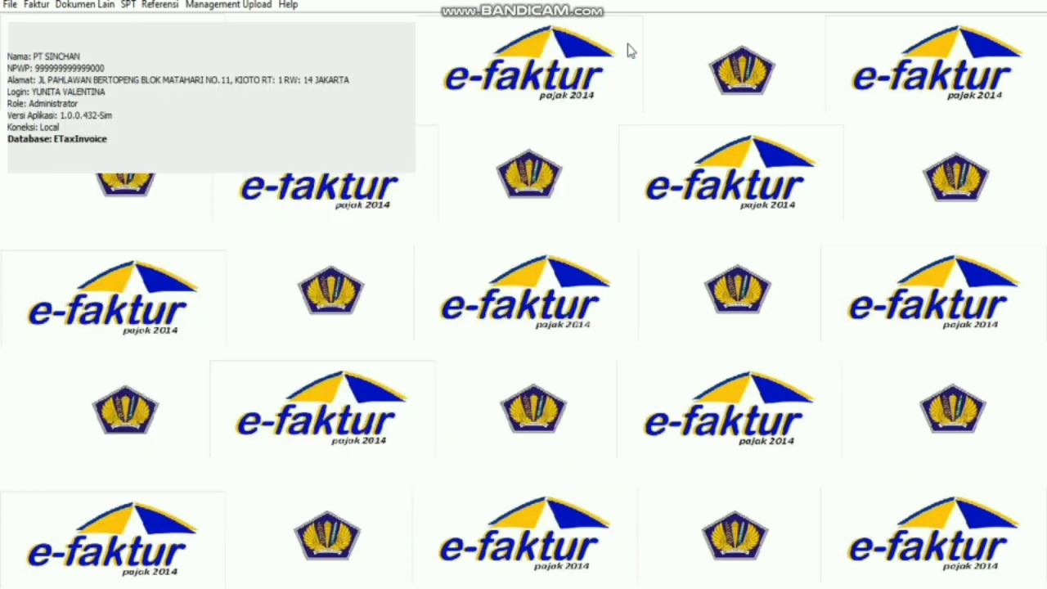
# Open the A1 attachment form from SPT > Formulir Lampiran and close it.
pyautogui.click(127, 5)
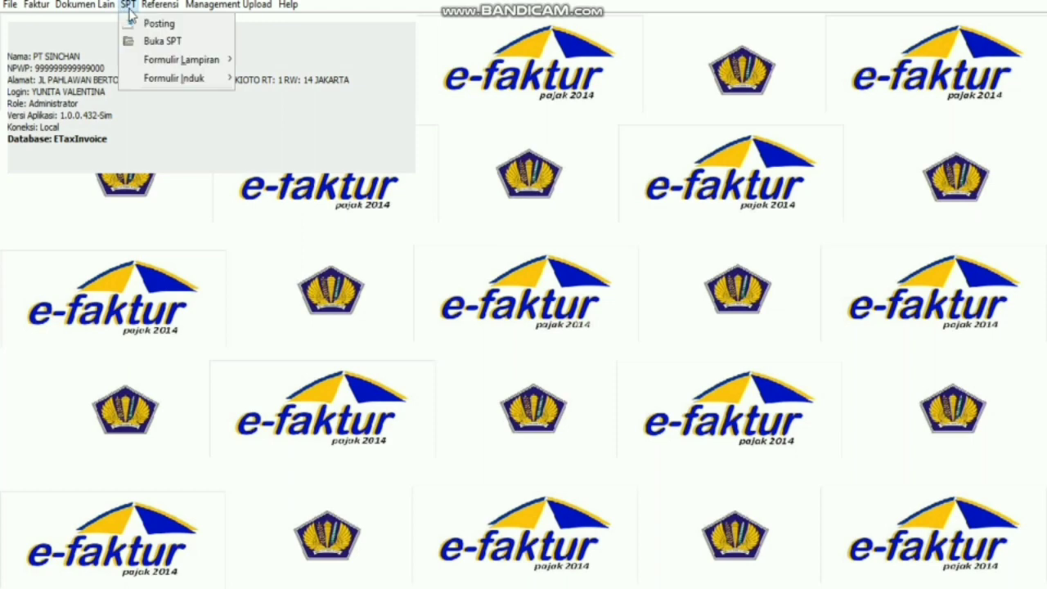
pyautogui.moveTo(185, 60)
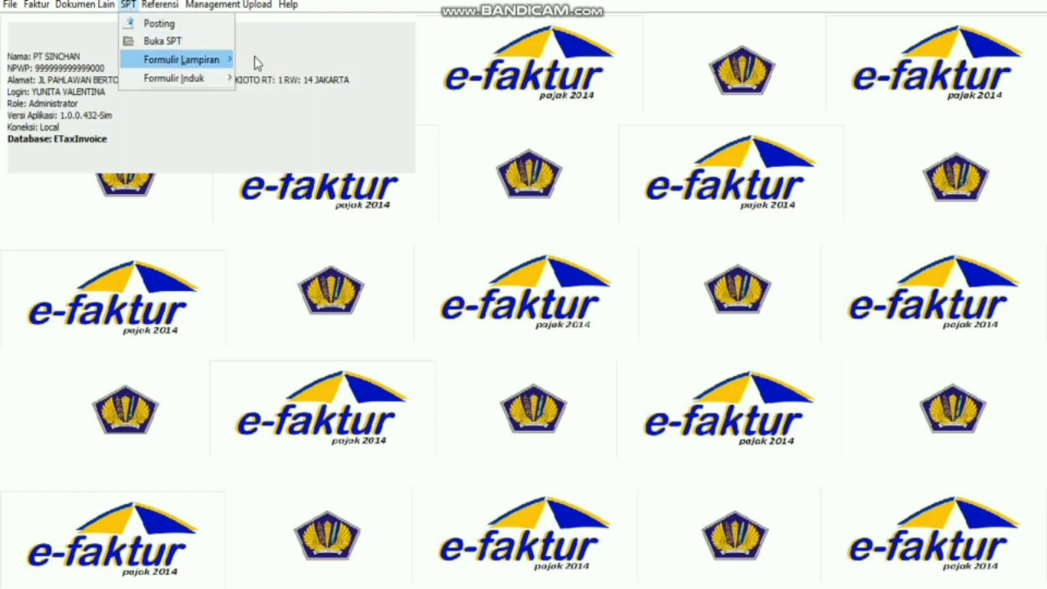
pyautogui.click(261, 59)
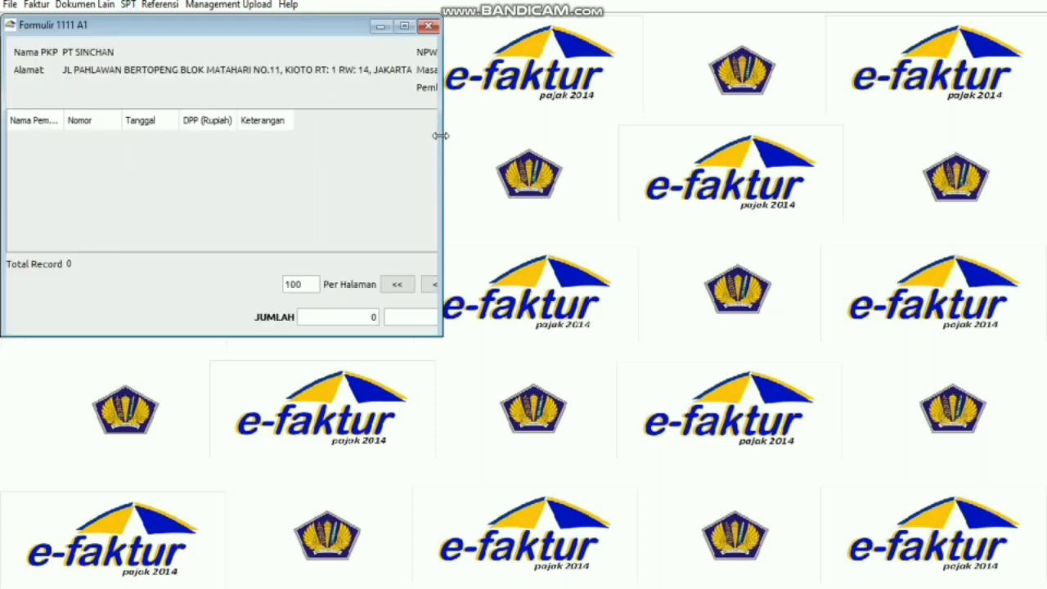
pyautogui.click(427, 26)
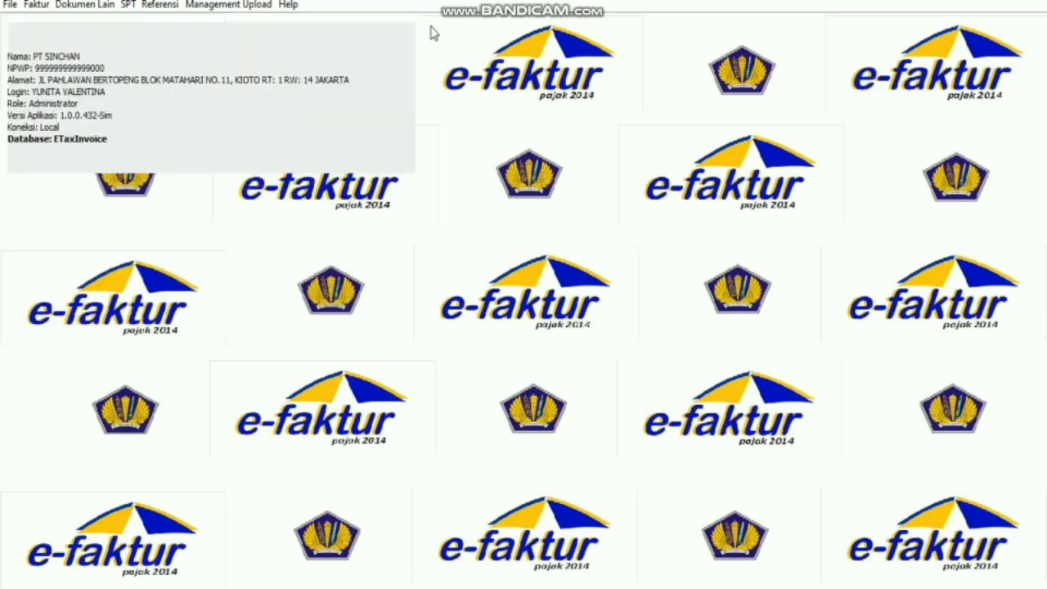
# Check Bagian II and III of the 1111 AB attachment, then bring up the saved SPT list.
pyautogui.click(129, 5)
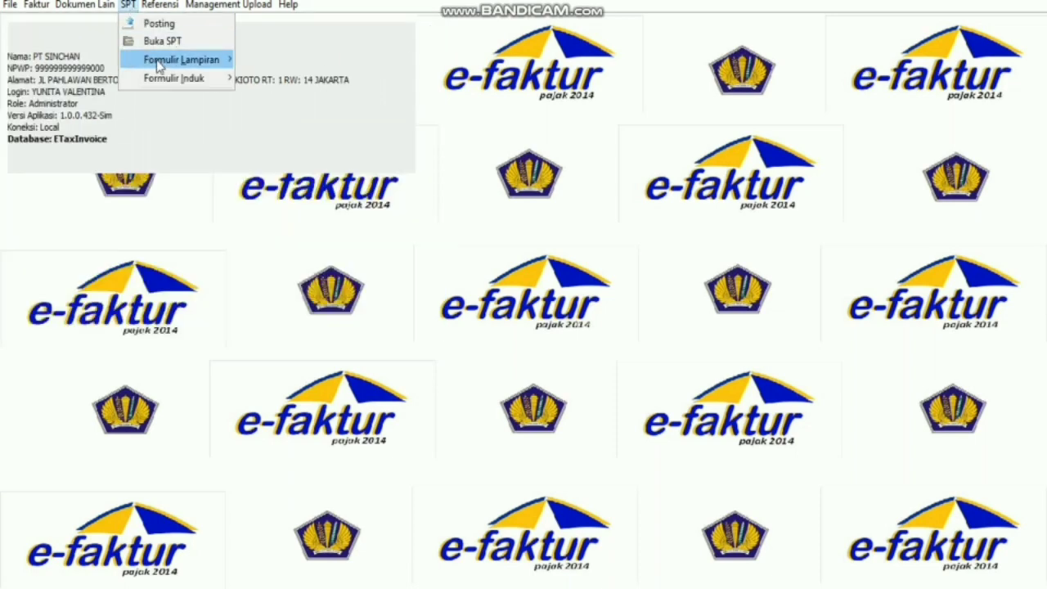
pyautogui.moveTo(159, 66)
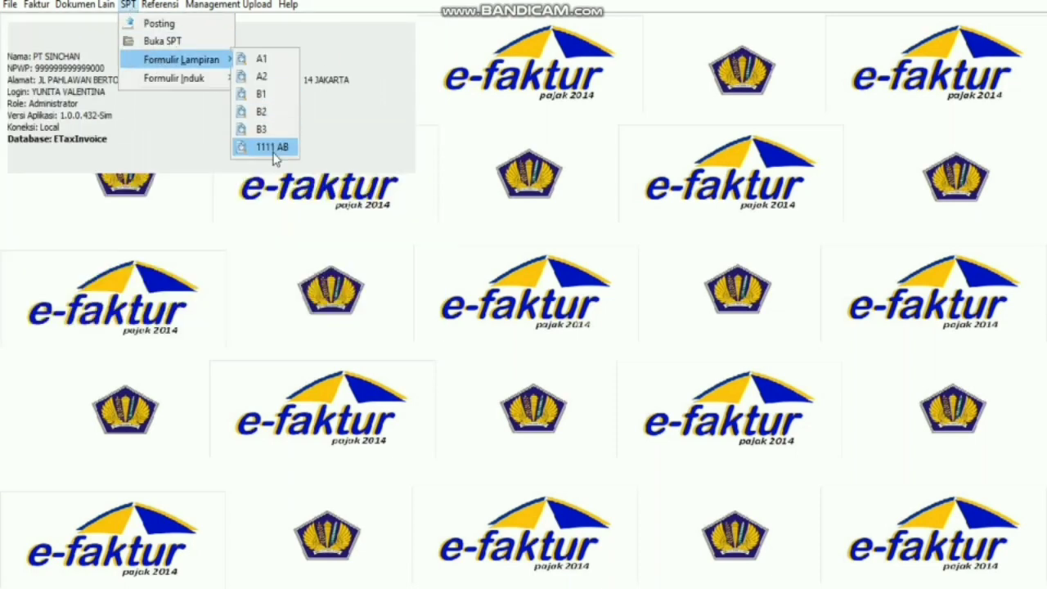
pyautogui.click(275, 148)
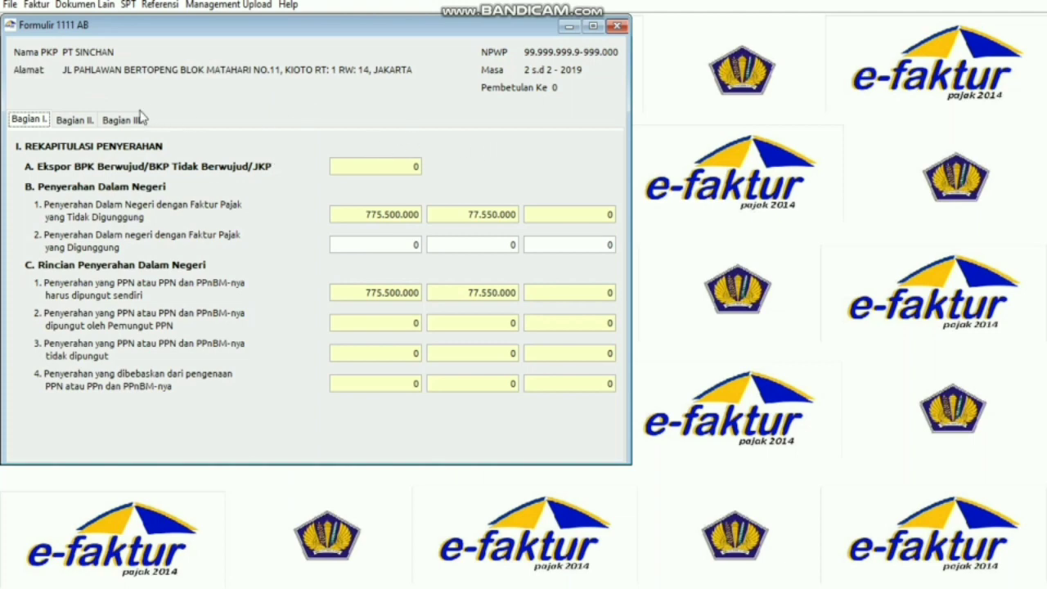
pyautogui.click(82, 121)
pyautogui.click(123, 119)
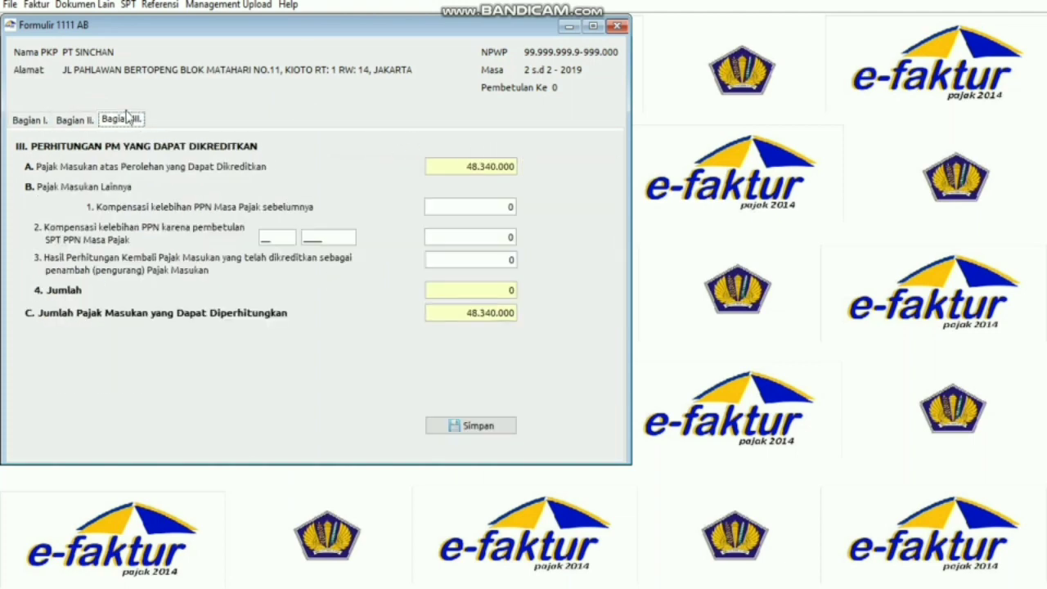
pyautogui.click(617, 26)
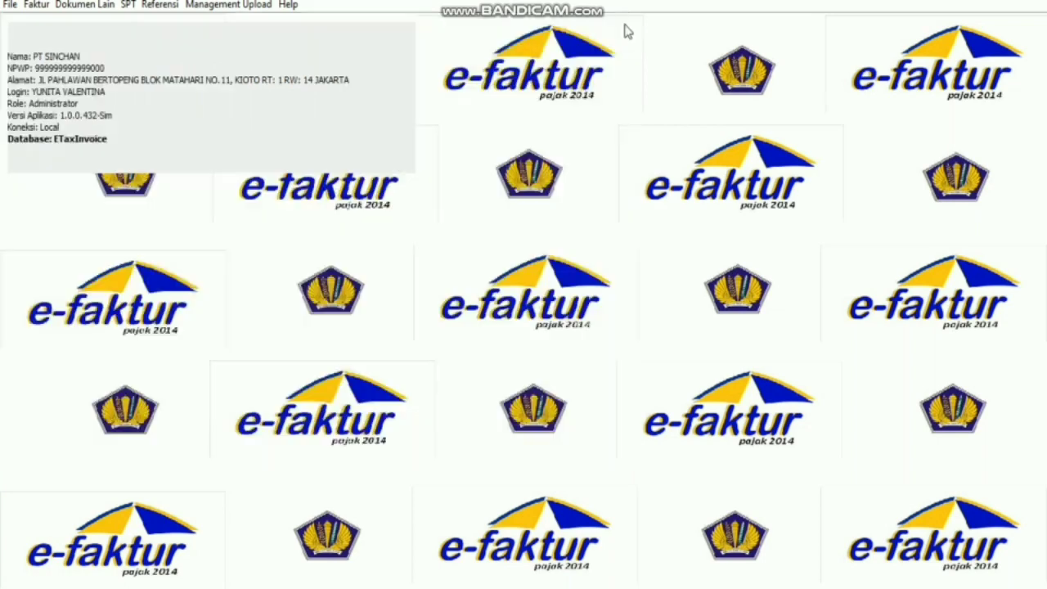
pyautogui.click(128, 7)
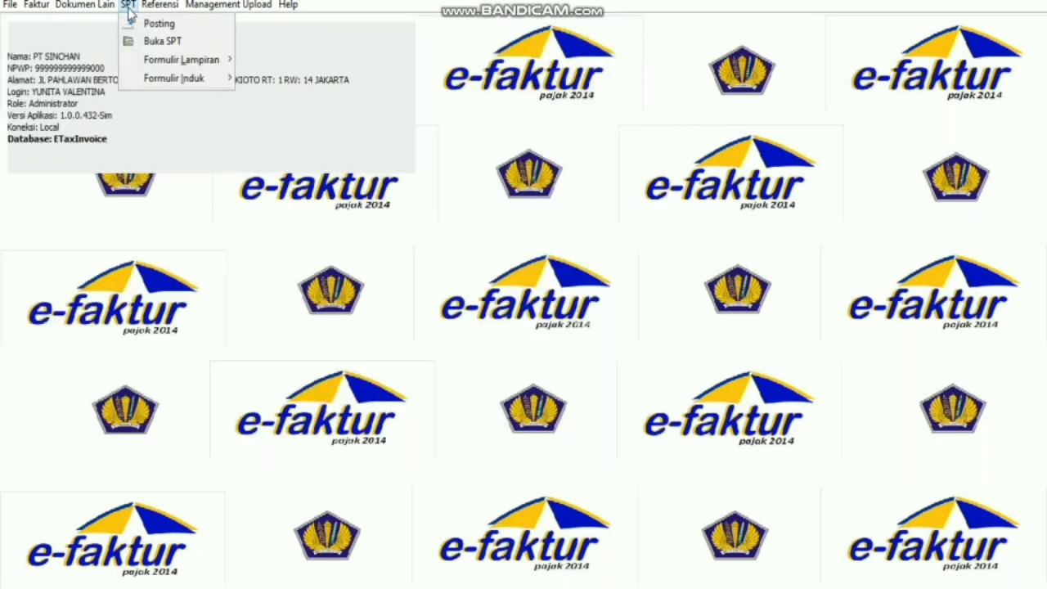
pyautogui.click(159, 41)
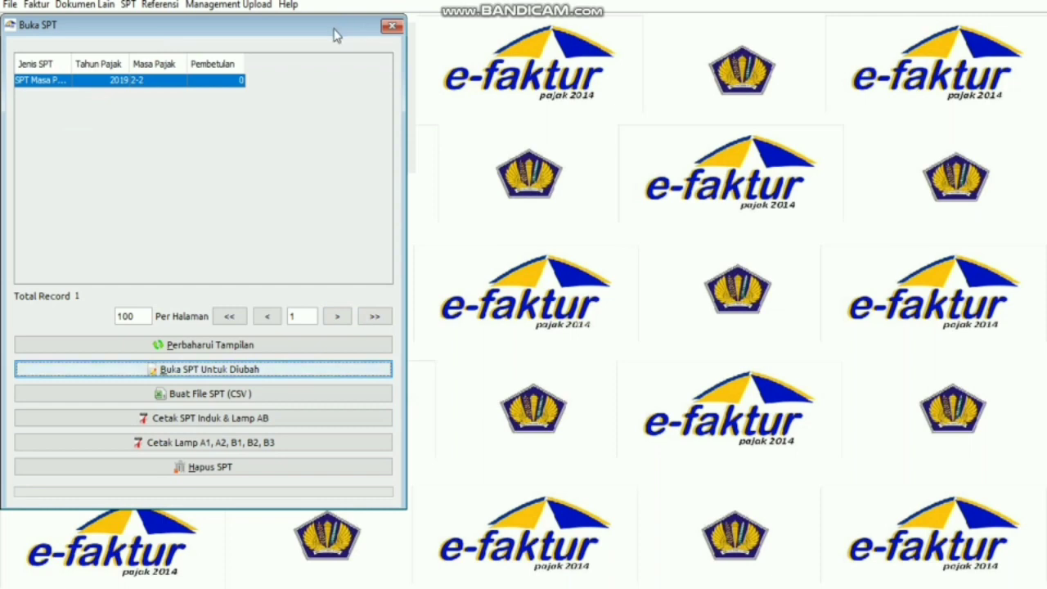
# Open the February 2019 SPT for editing and reopen the saved SPT list.
pyautogui.moveTo(336, 33); pyautogui.dragTo(570, 52)
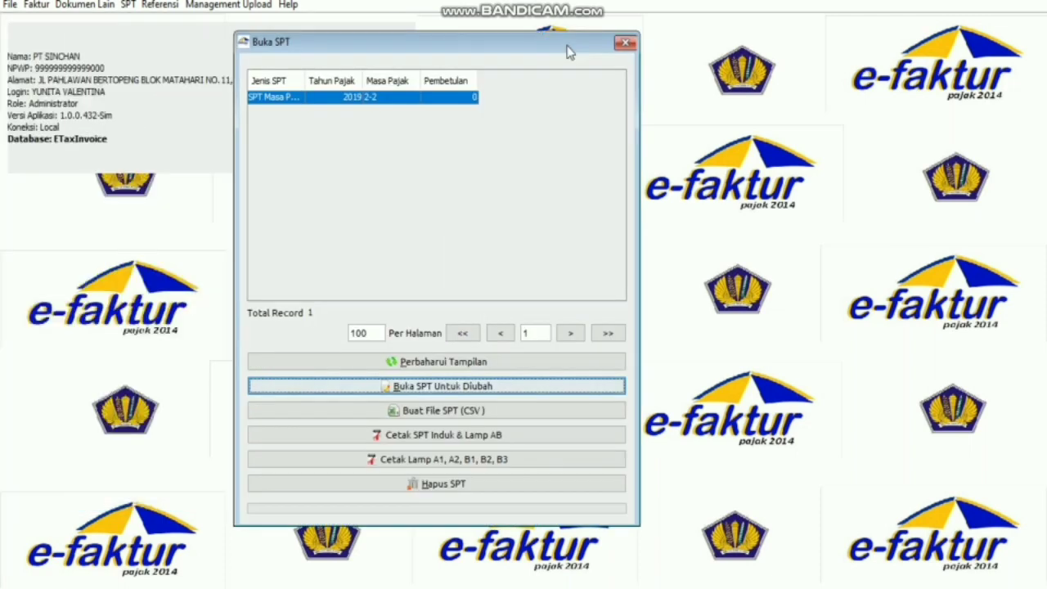
pyautogui.click(561, 385)
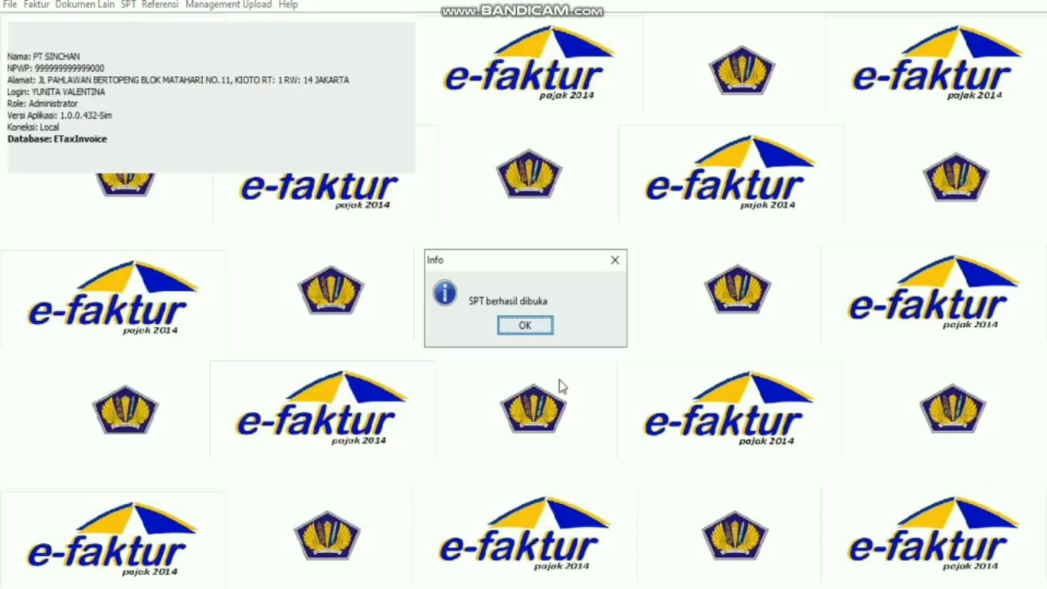
pyautogui.click(524, 326)
pyautogui.click(128, 5)
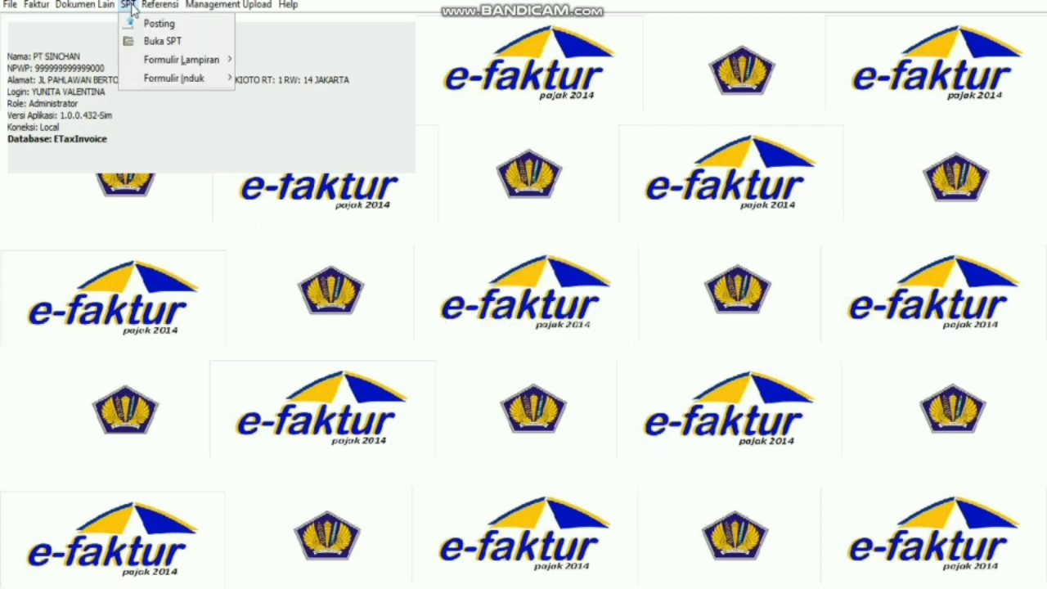
pyautogui.click(154, 42)
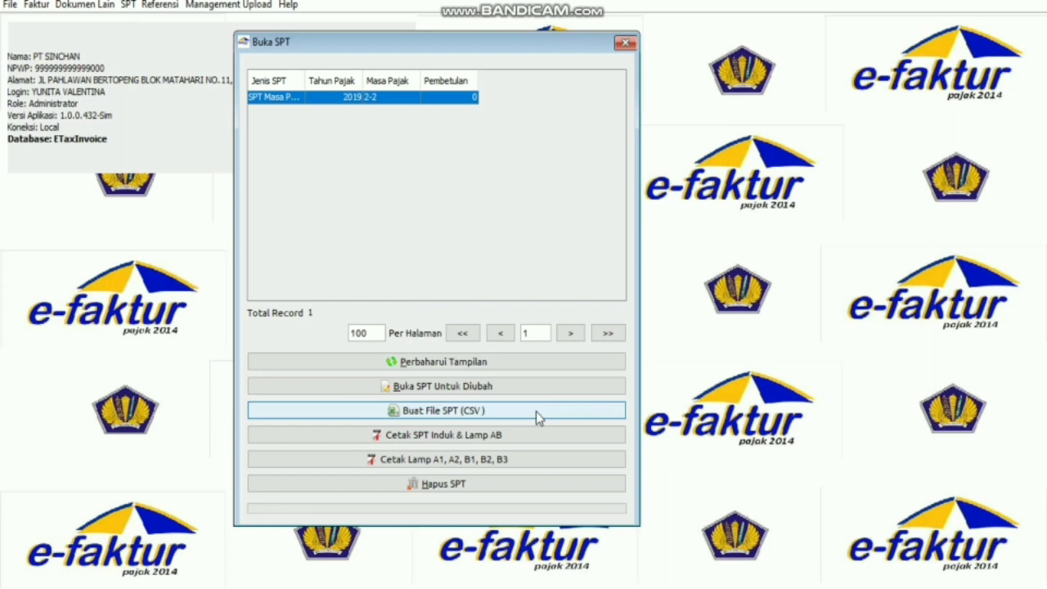
# Create the SPT CSV file in D:\LATIHAN 6-FAKTUR.
pyautogui.click(536, 412)
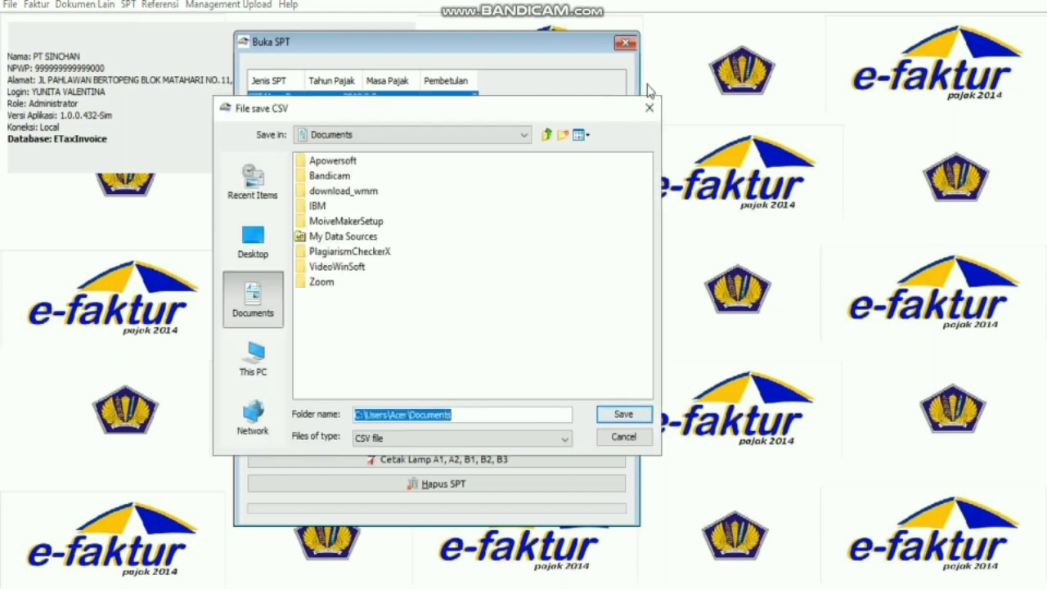
pyautogui.click(247, 365)
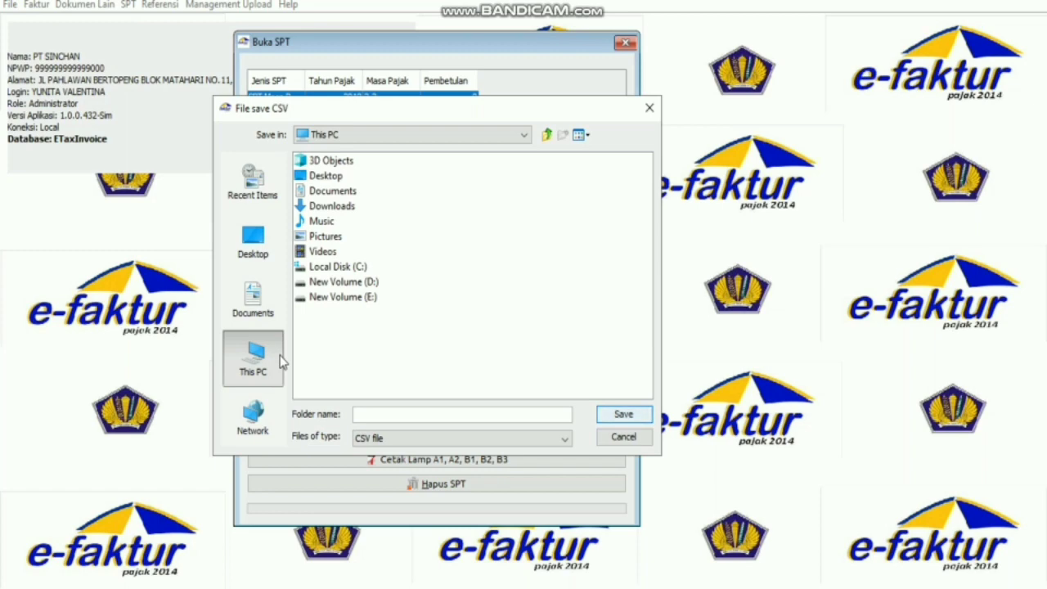
pyautogui.click(336, 286)
pyautogui.doubleClick(335, 282)
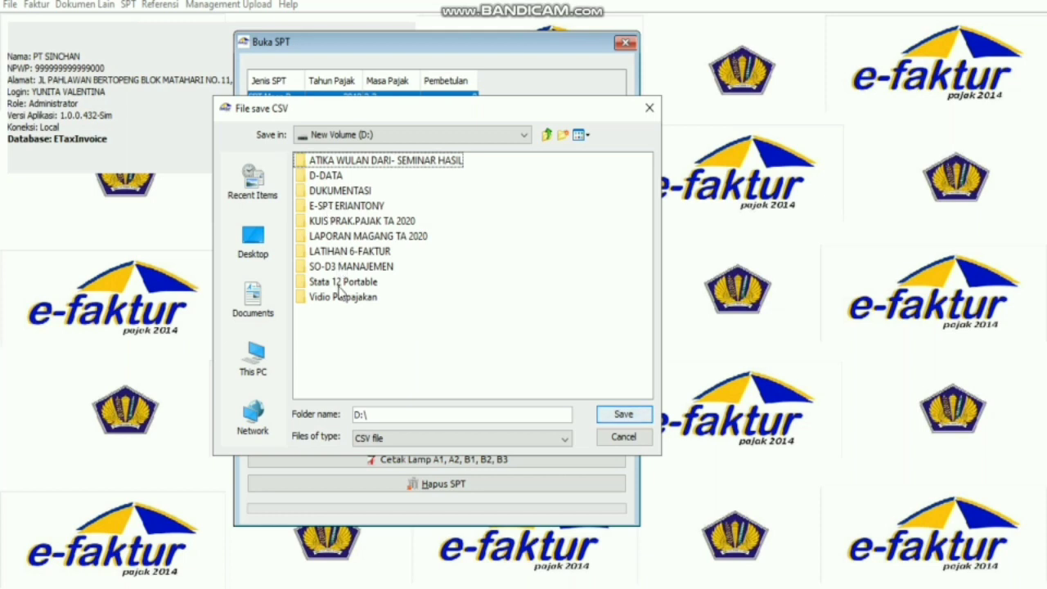
pyautogui.click(339, 255)
pyautogui.doubleClick(338, 258)
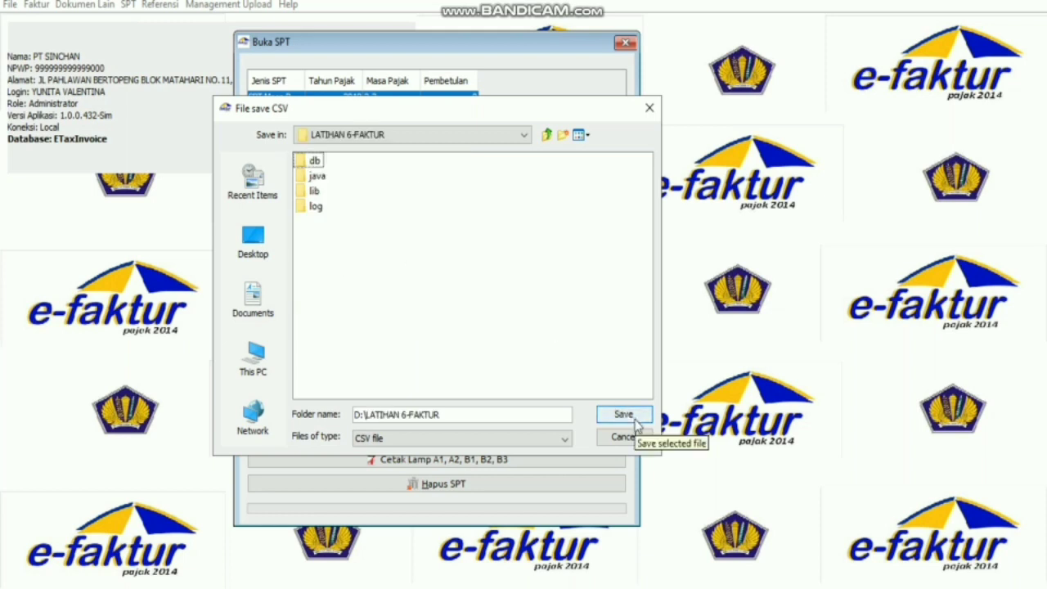
pyautogui.click(635, 420)
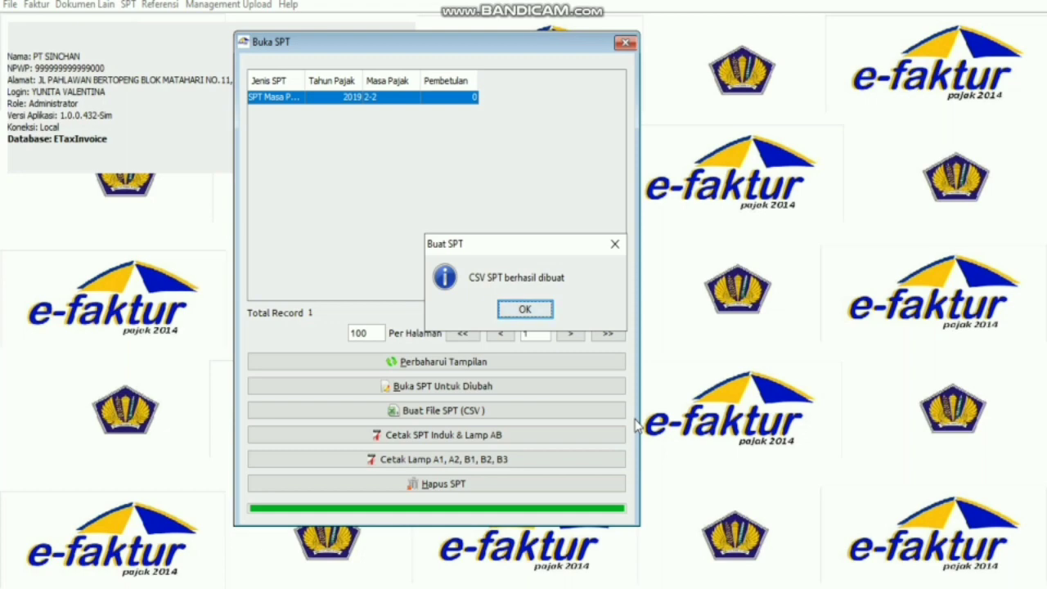
pyautogui.click(517, 309)
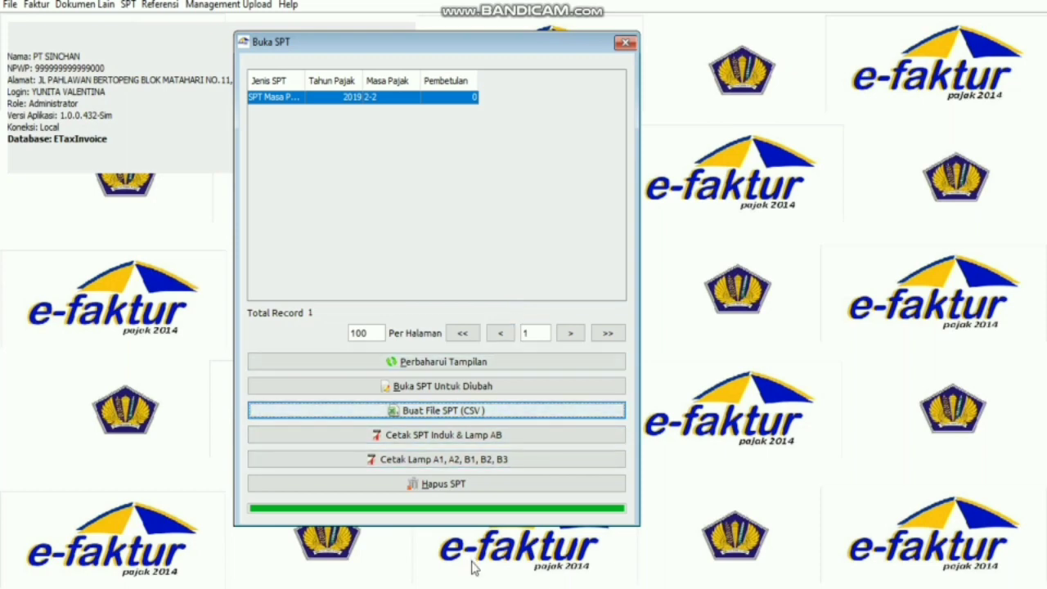
# Print the SPT Induk & Lampiran AB as a PDF saved in D:\LATIHAN 6-FAKTUR.
pyautogui.click(541, 443)
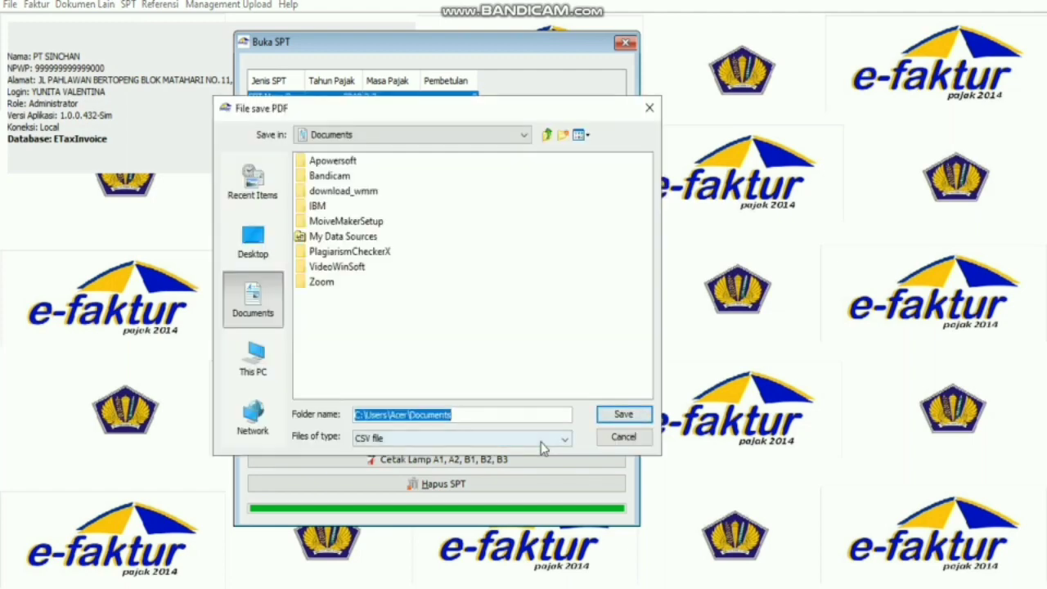
pyautogui.click(260, 362)
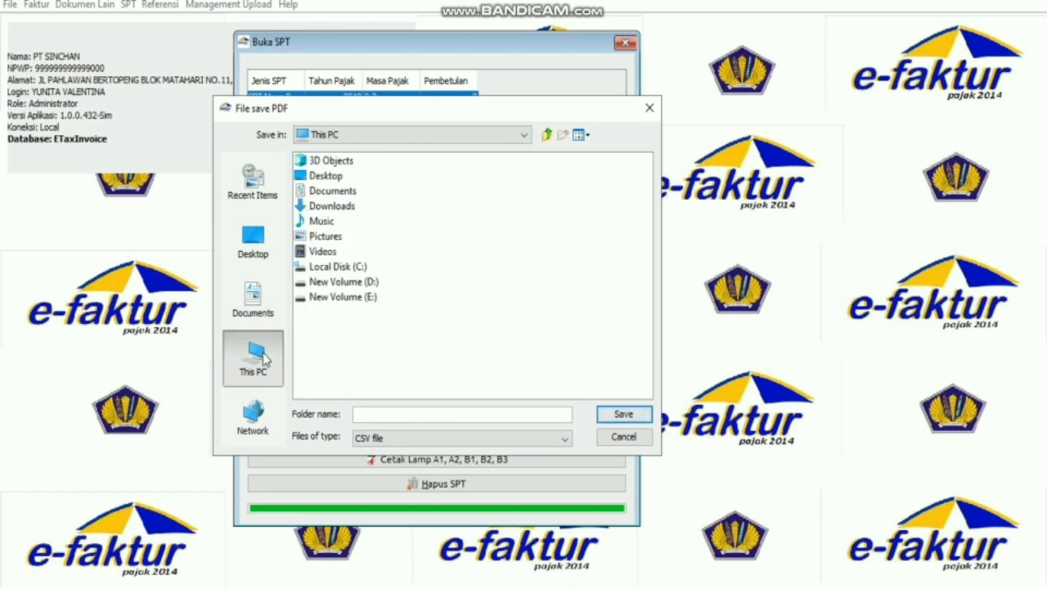
pyautogui.click(359, 283)
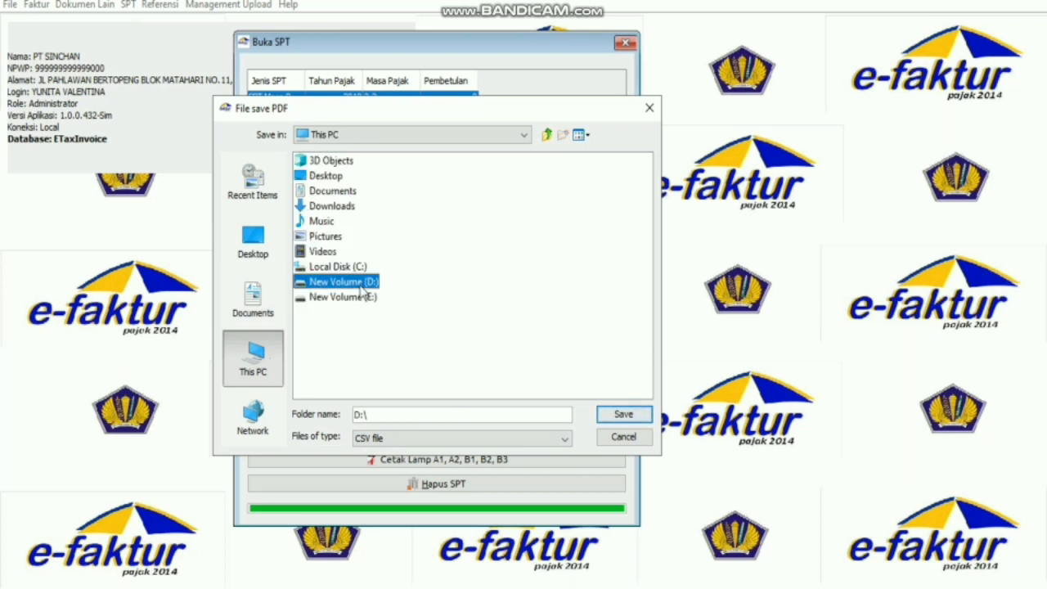
pyautogui.doubleClick(360, 286)
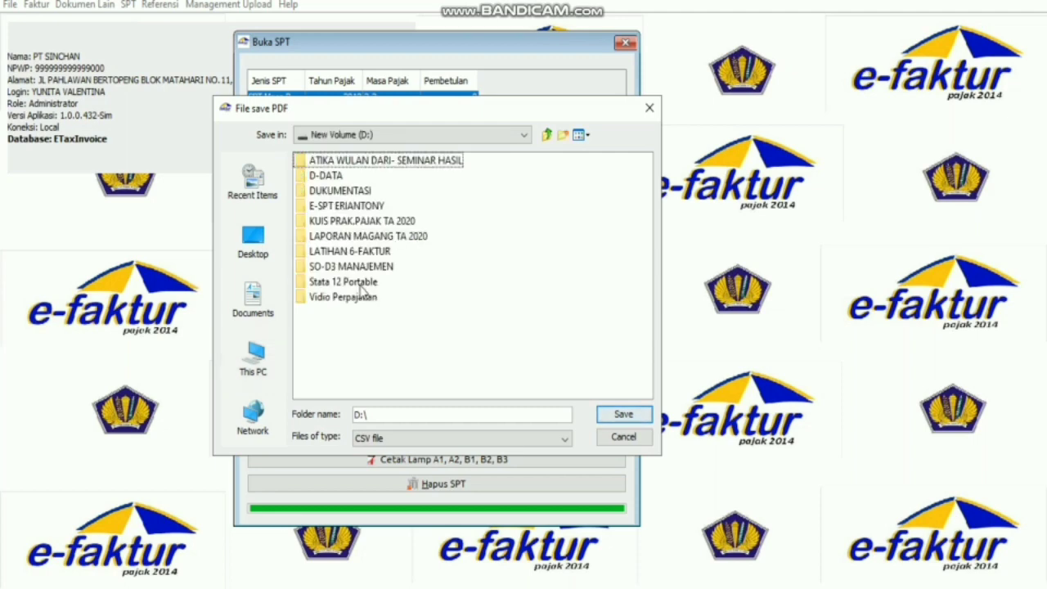
pyautogui.click(361, 254)
pyautogui.doubleClick(361, 254)
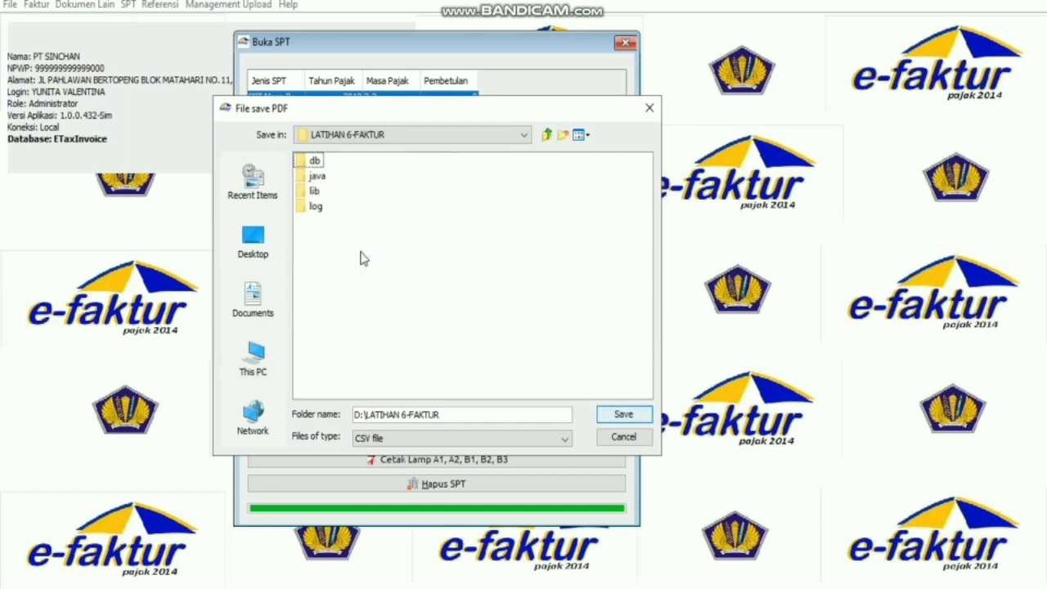
pyautogui.click(624, 418)
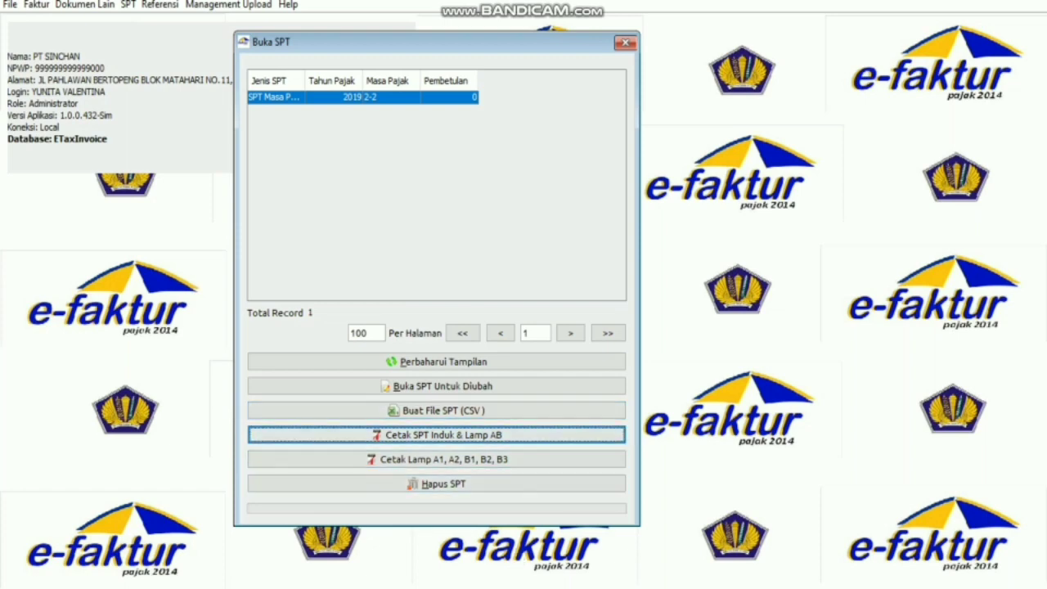
# Generate the SPT Induk and Lampiran AB PDF and locate it in LATIHAN 6-FAKTUR.
pyautogui.hotkey('alt', 'Tab')
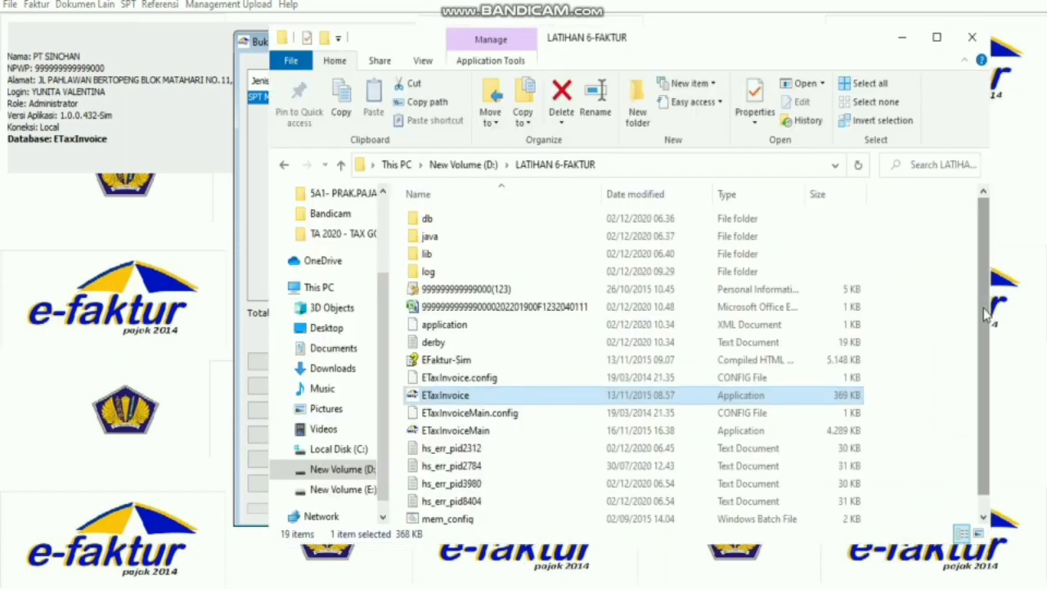
pyautogui.moveTo(982, 381); pyautogui.dragTo(982, 405)
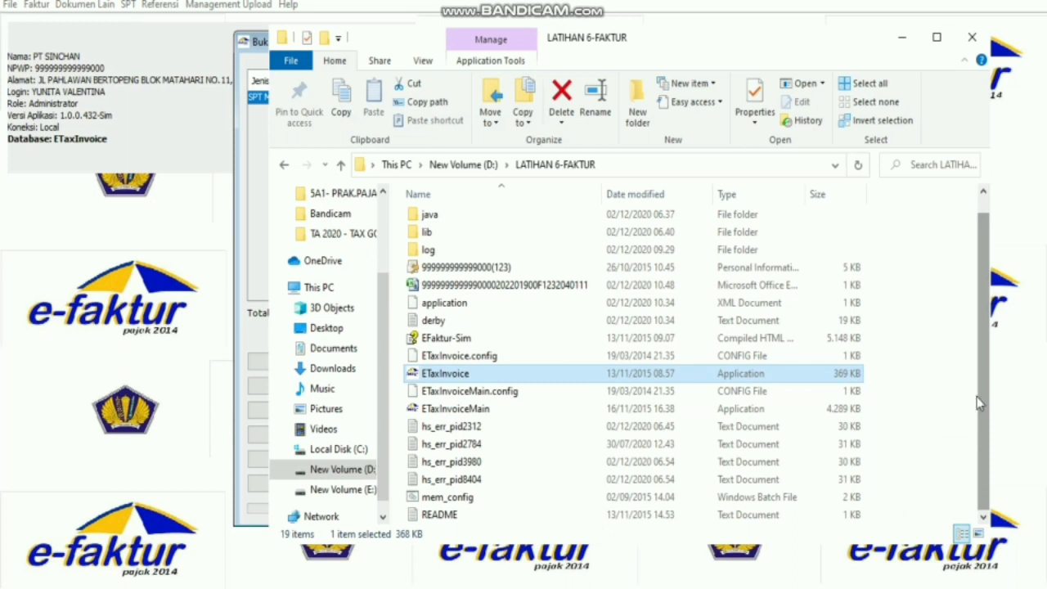
pyautogui.click(908, 374)
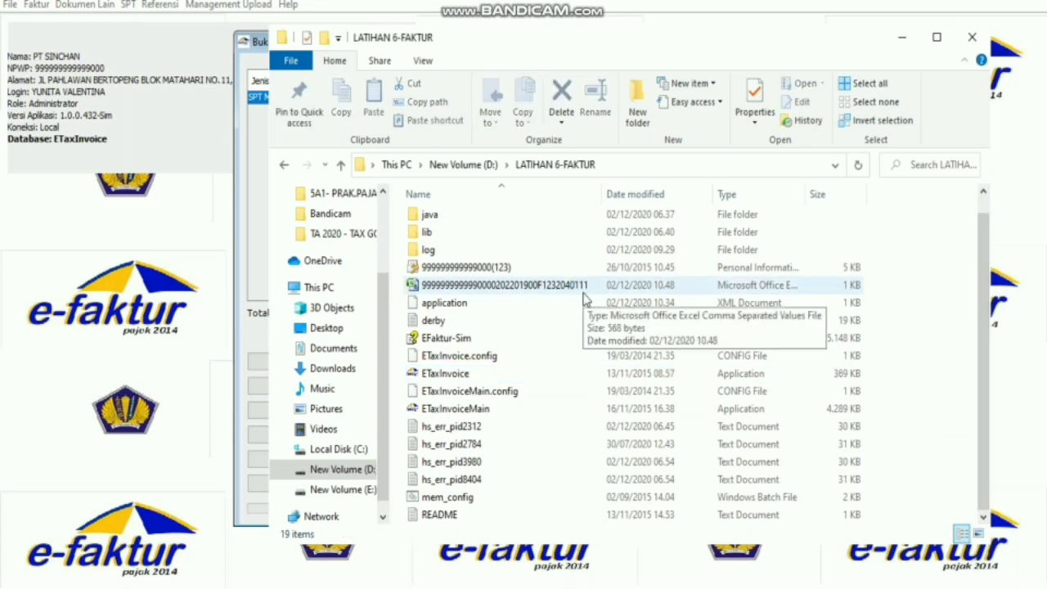
pyautogui.click(902, 38)
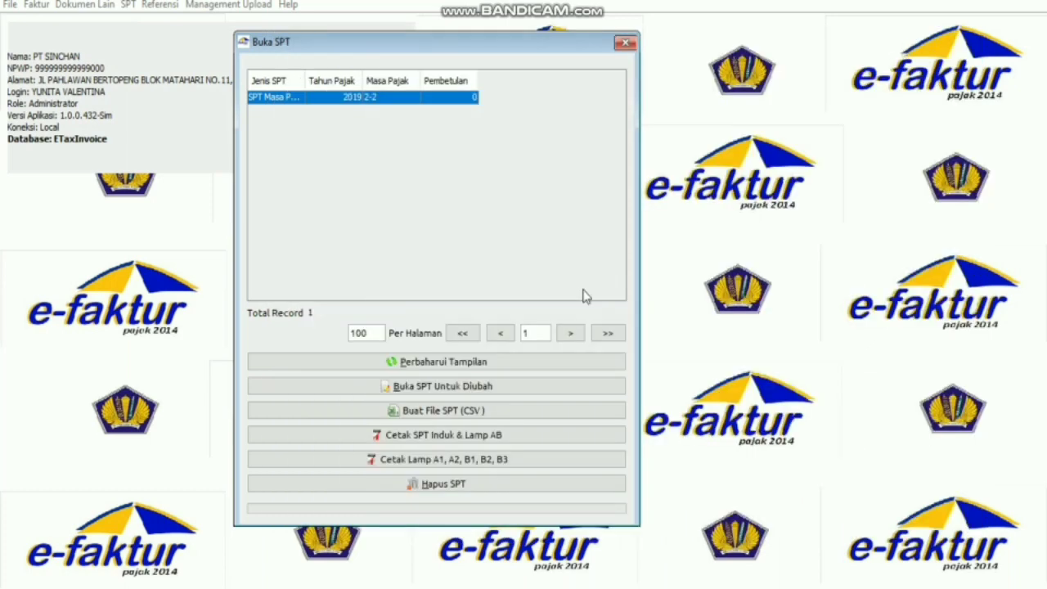
pyautogui.click(473, 440)
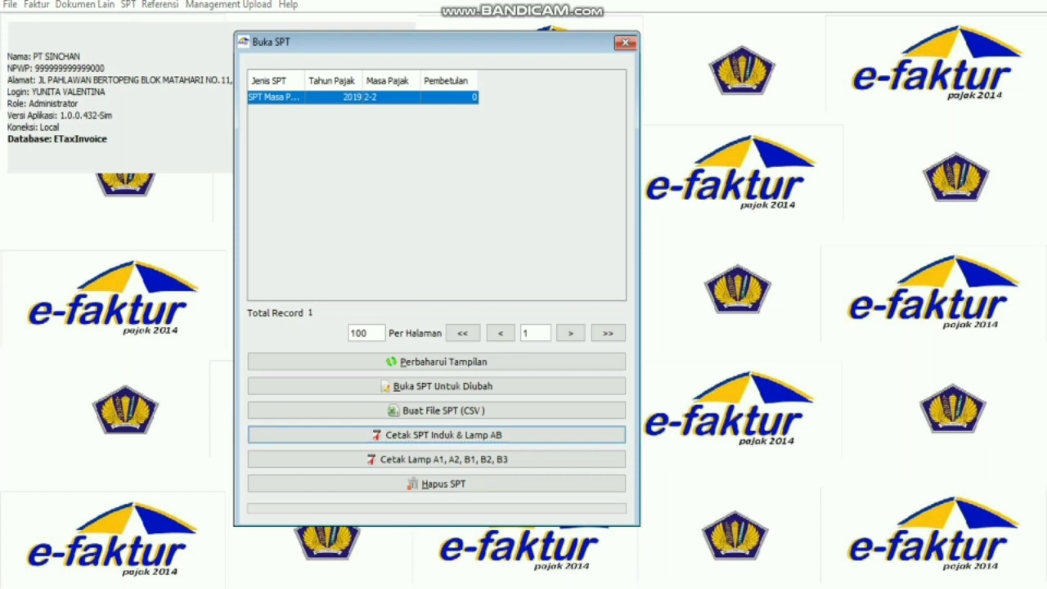
pyautogui.hotkey('alt', 'Tab')
pyautogui.moveTo(991, 296)
pyautogui.mouseDown()
pyautogui.moveTo(986, 254)
pyautogui.moveTo(989, 285)
pyautogui.mouseUp()
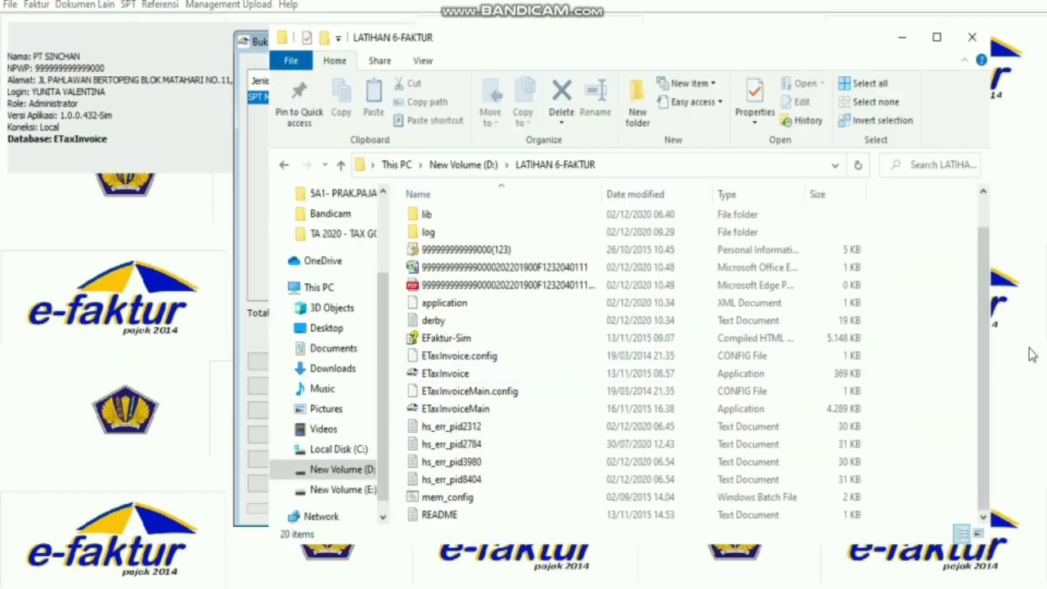
pyautogui.click(585, 285)
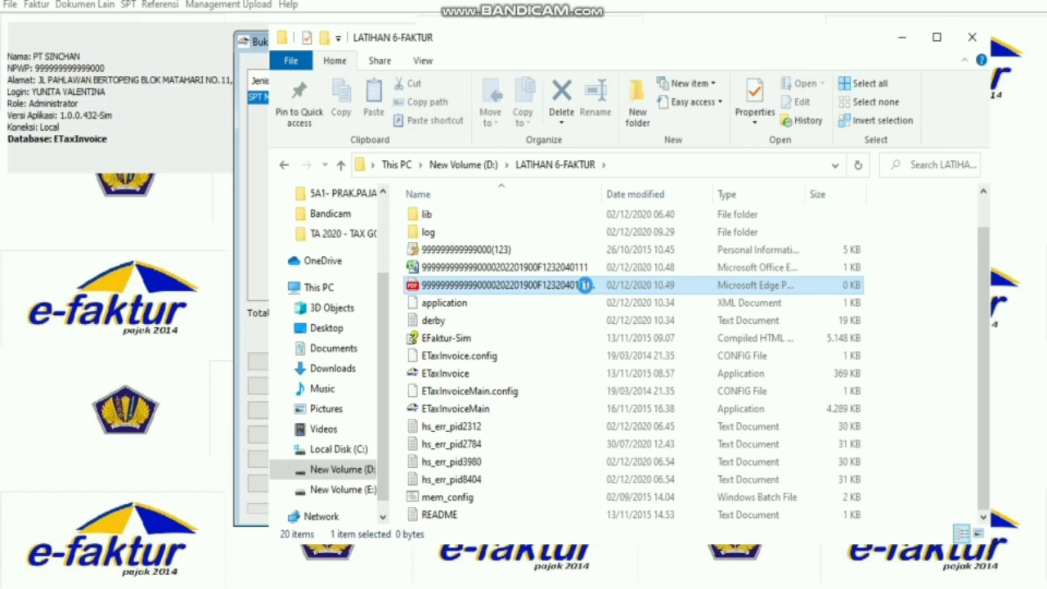
pyautogui.click(514, 286)
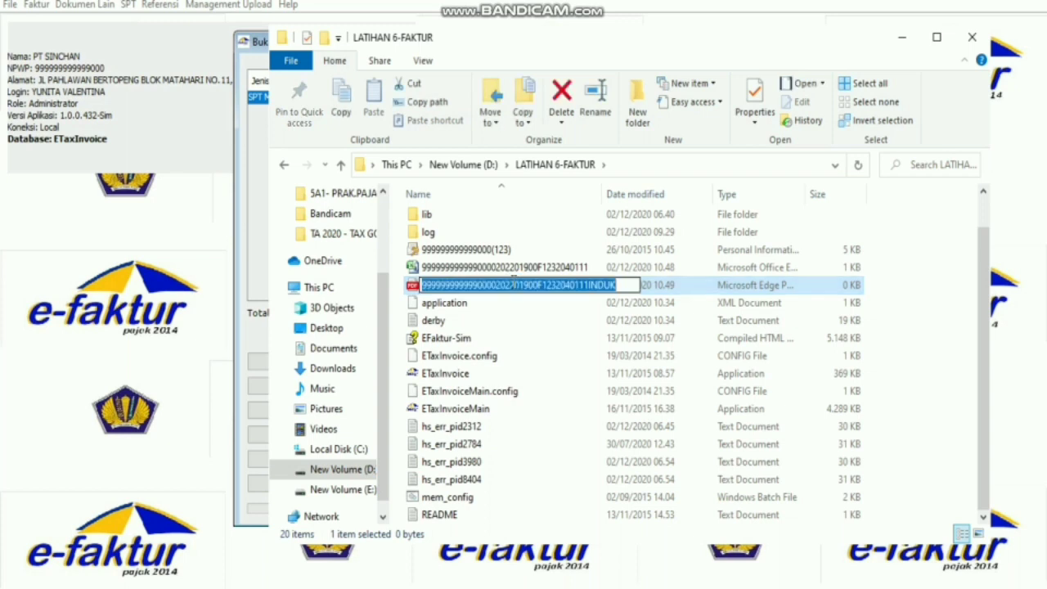
pyautogui.write('t')
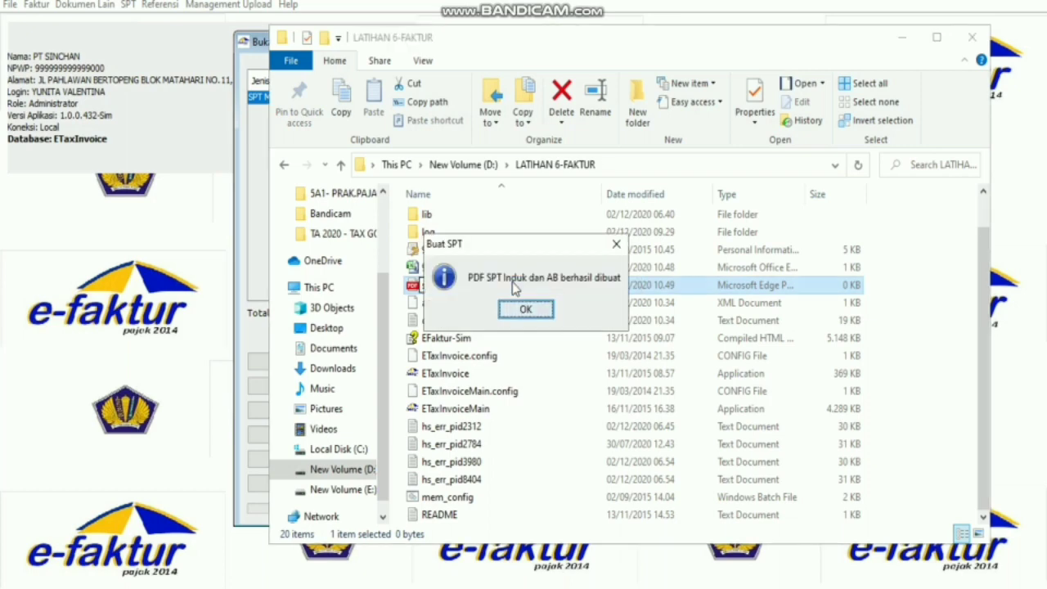
pyautogui.click(617, 247)
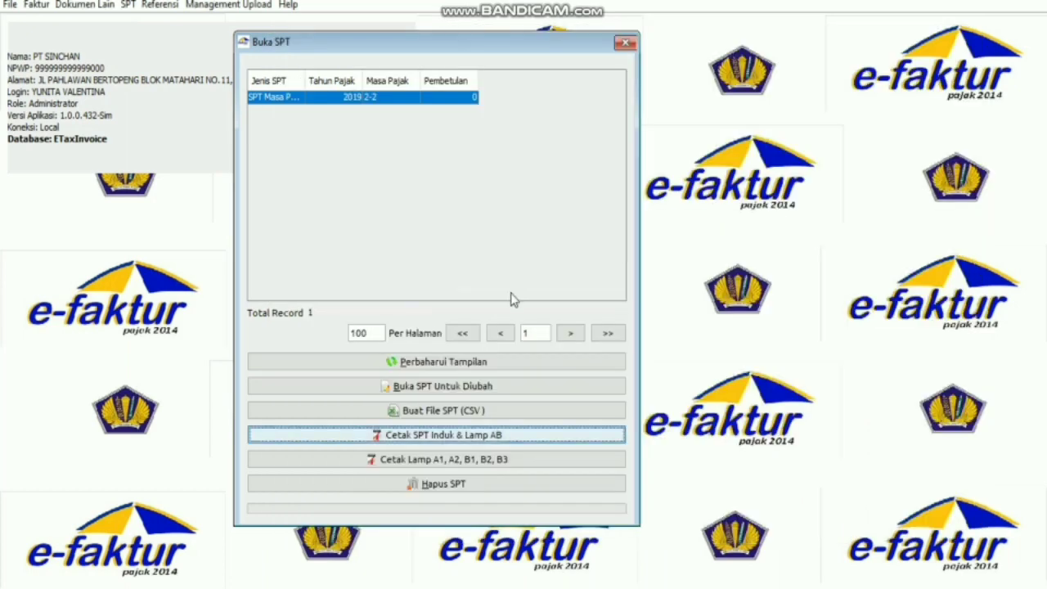
# Rename the new PDF to 'SPT MASA PPN FEB' and hide the folder window.
pyautogui.hotkey('alt', 'Tab')
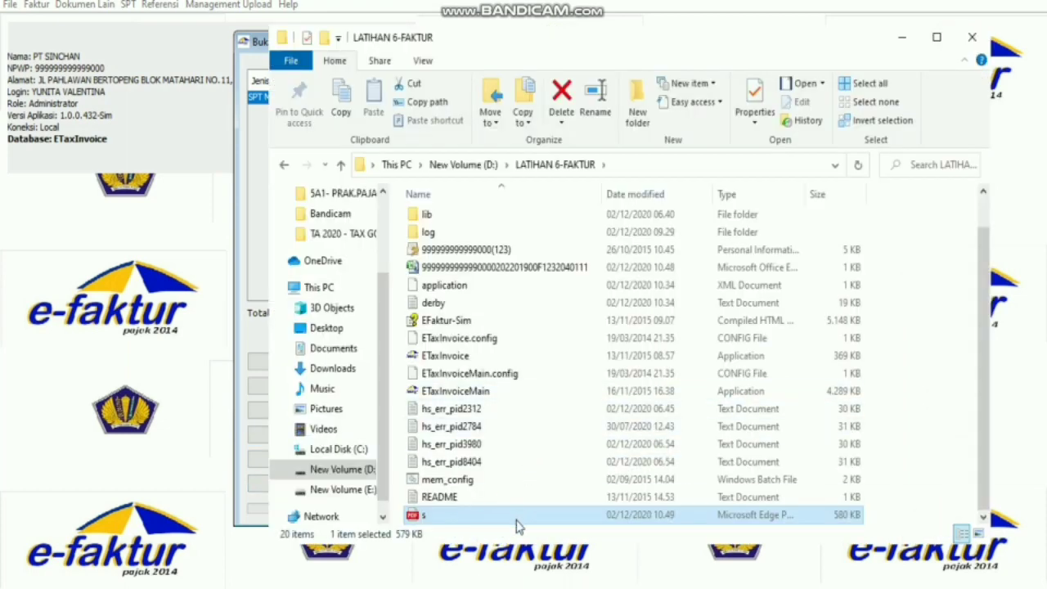
pyautogui.press('F2')
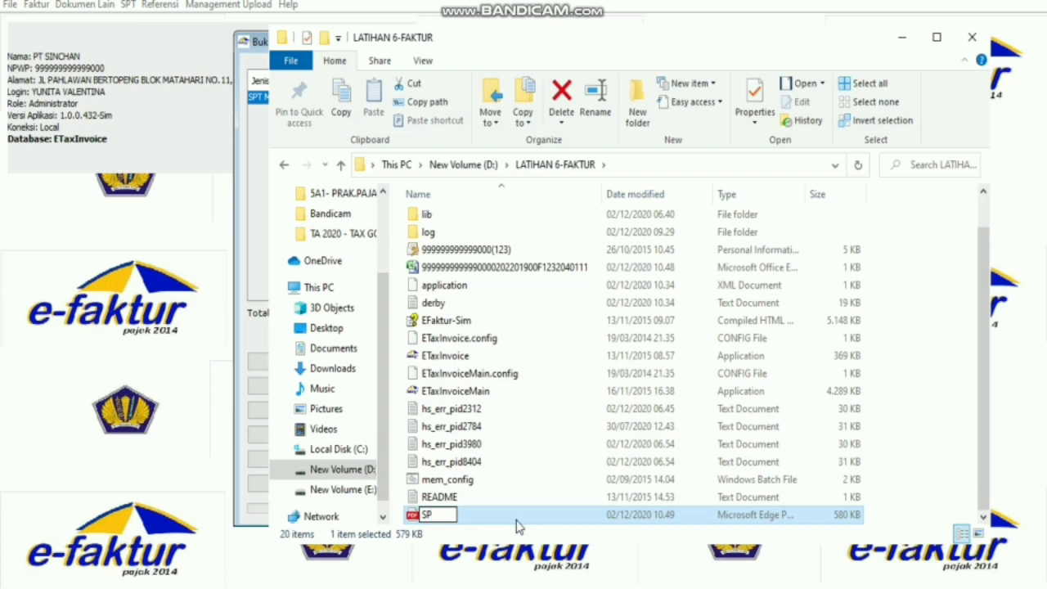
pyautogui.write('MASA')
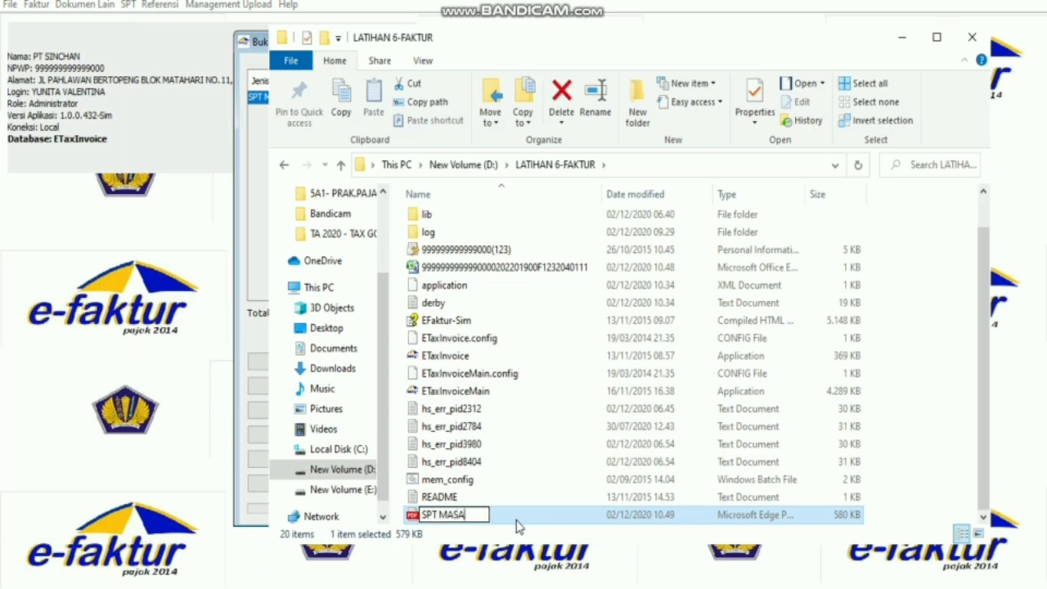
pyautogui.write(' PPN FEB')
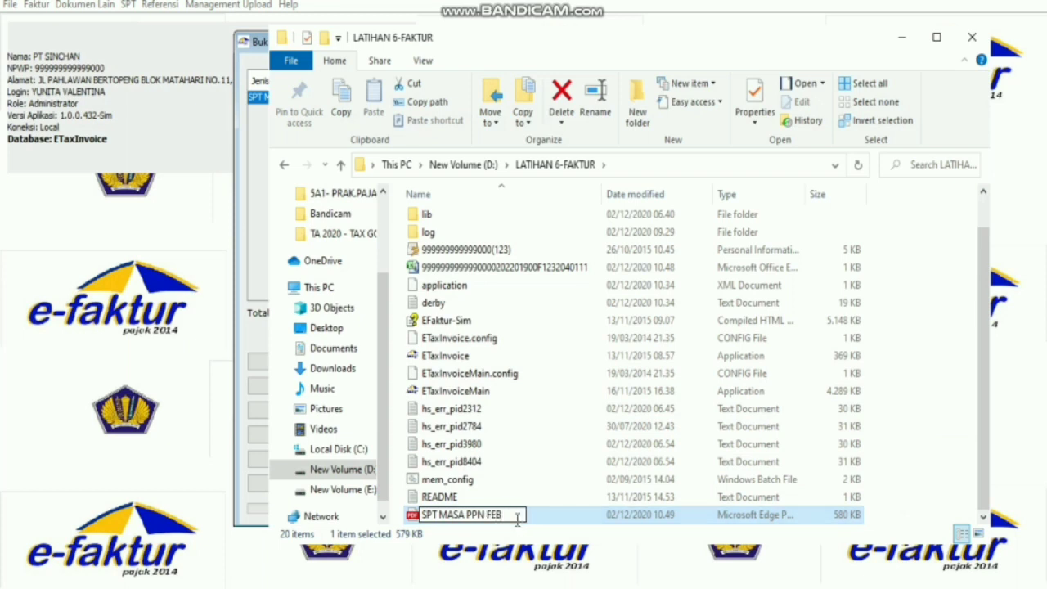
pyautogui.press('Return')
pyautogui.click(912, 461)
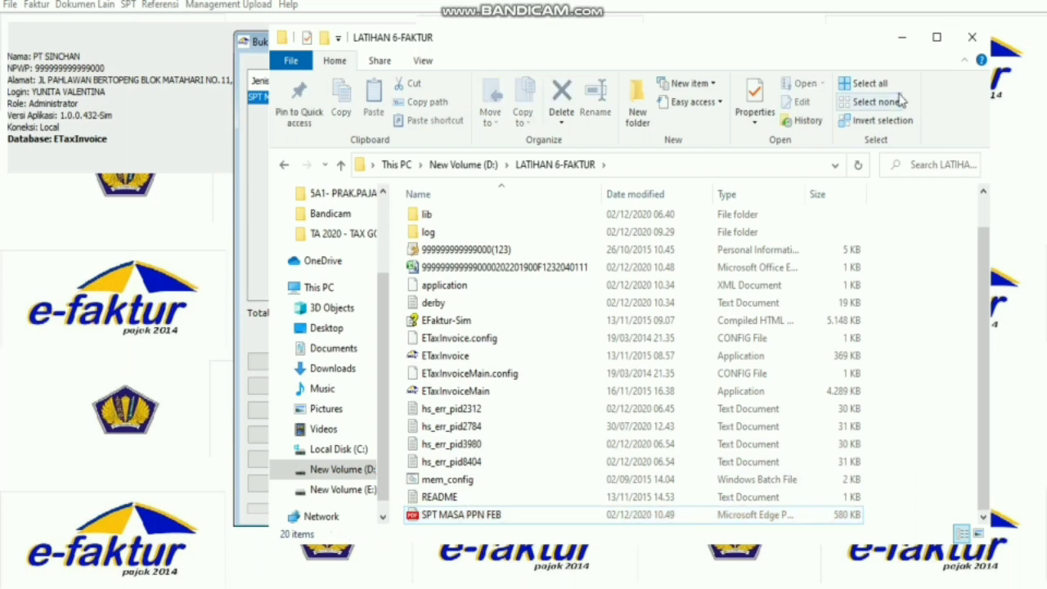
pyautogui.click(903, 42)
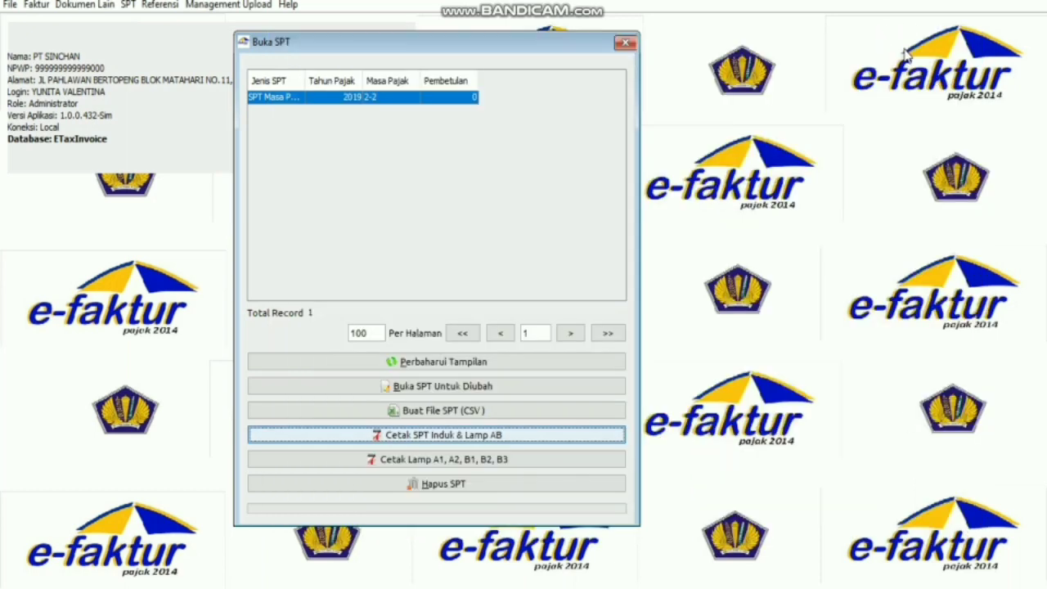
# Close the SPT list, open the output tax invoice list, and select the 18/02/2019 invoice.
pyautogui.click(625, 43)
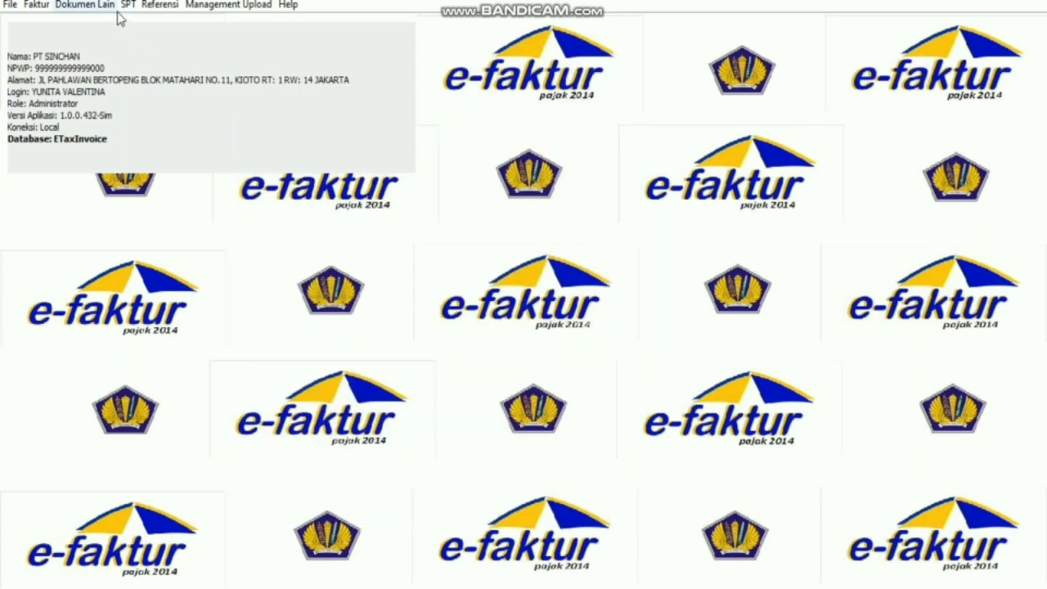
pyautogui.click(39, 7)
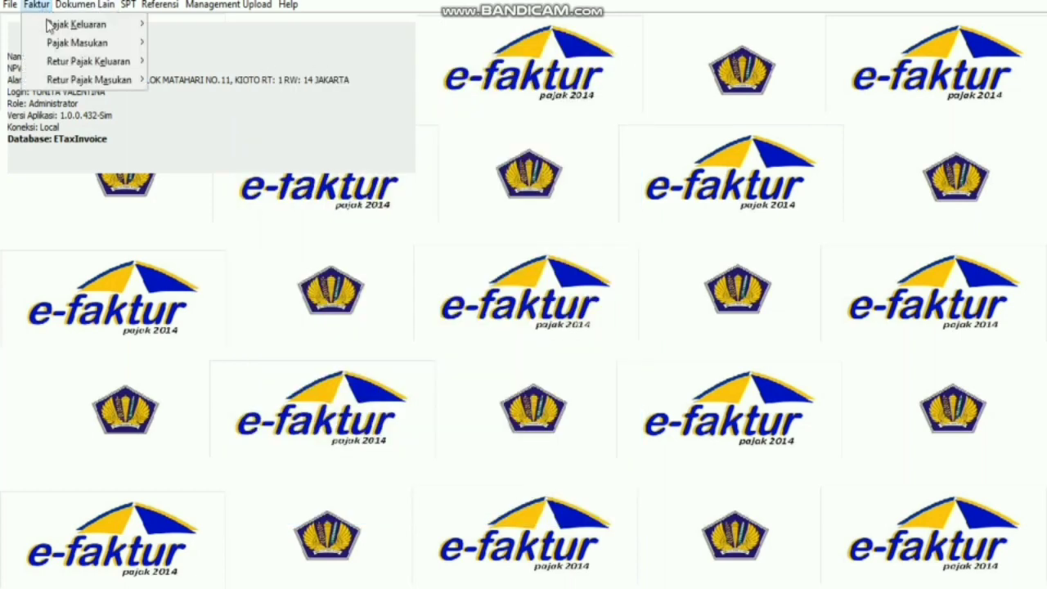
pyautogui.moveTo(47, 24)
pyautogui.click(175, 27)
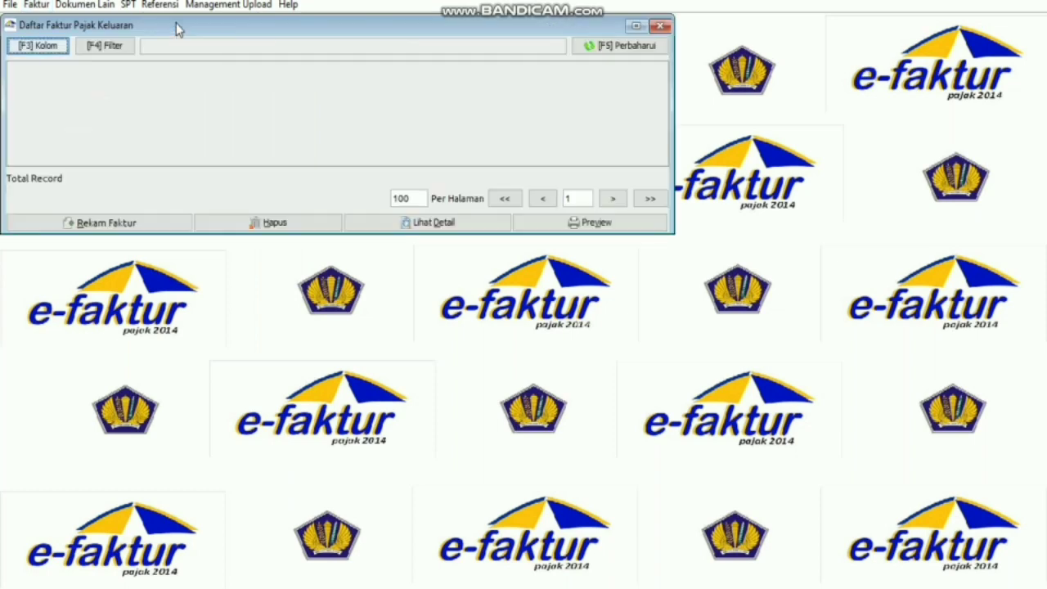
pyautogui.moveTo(206, 28); pyautogui.dragTo(388, 133)
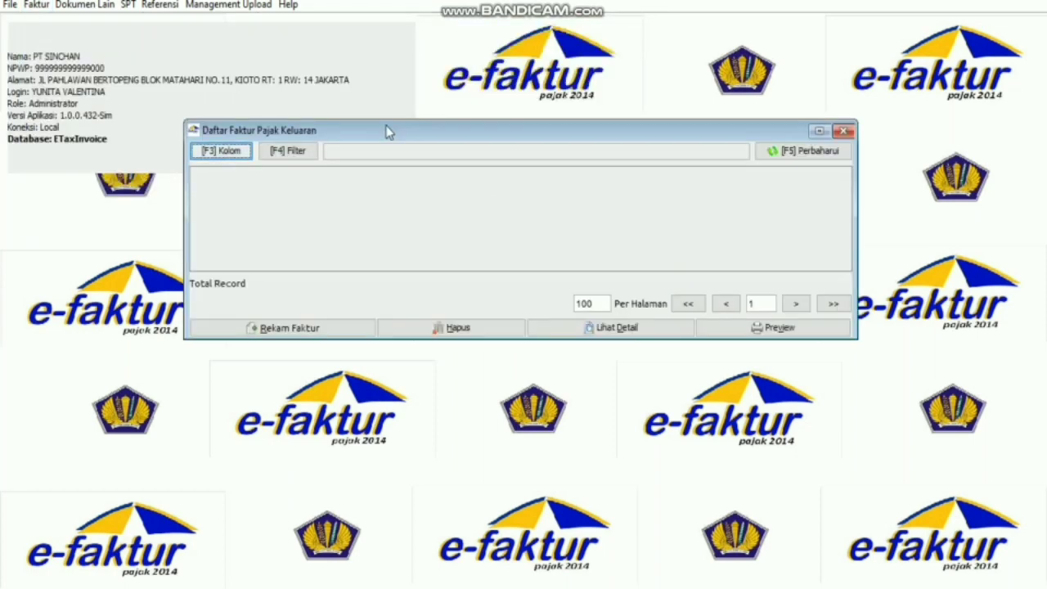
pyautogui.click(808, 150)
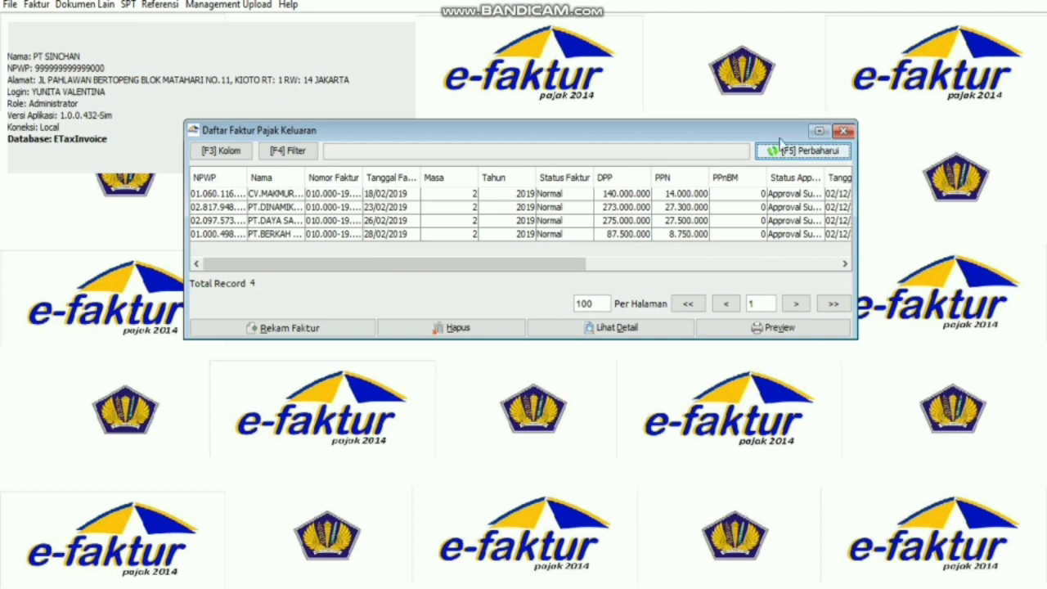
pyautogui.click(842, 133)
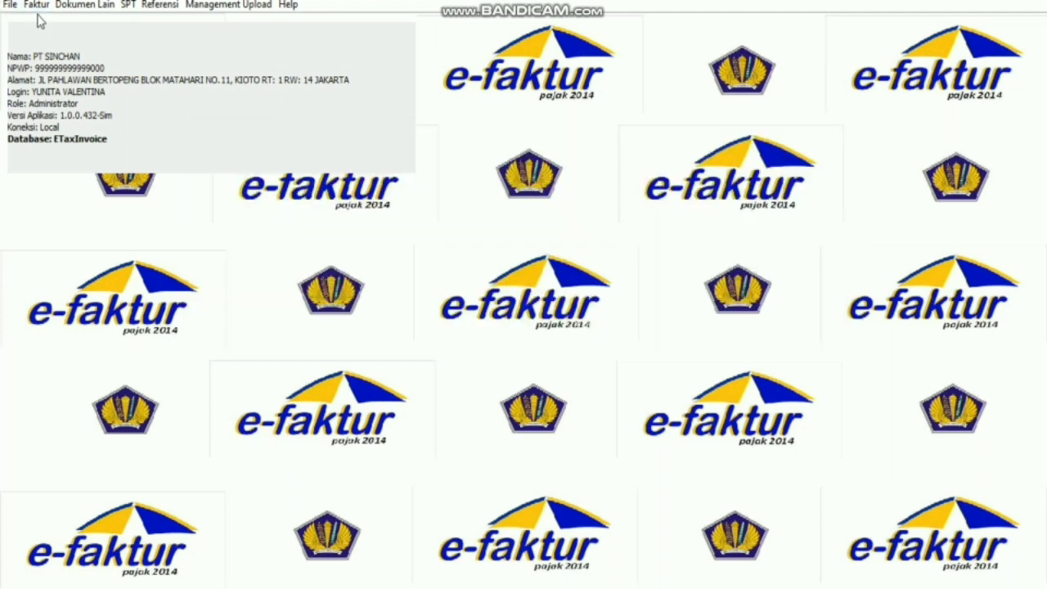
pyautogui.click(36, 5)
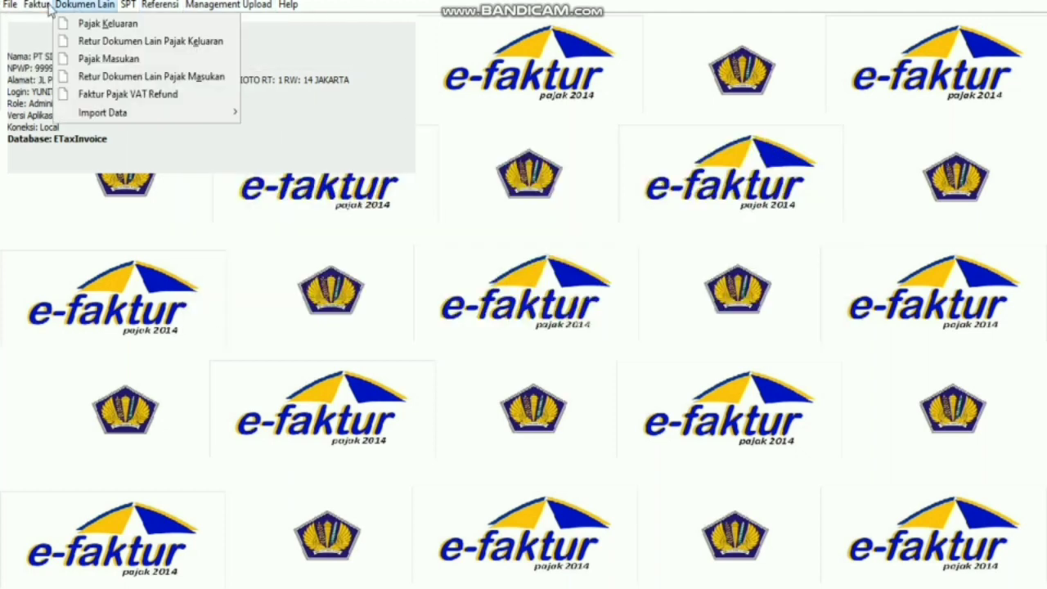
pyautogui.moveTo(73, 25)
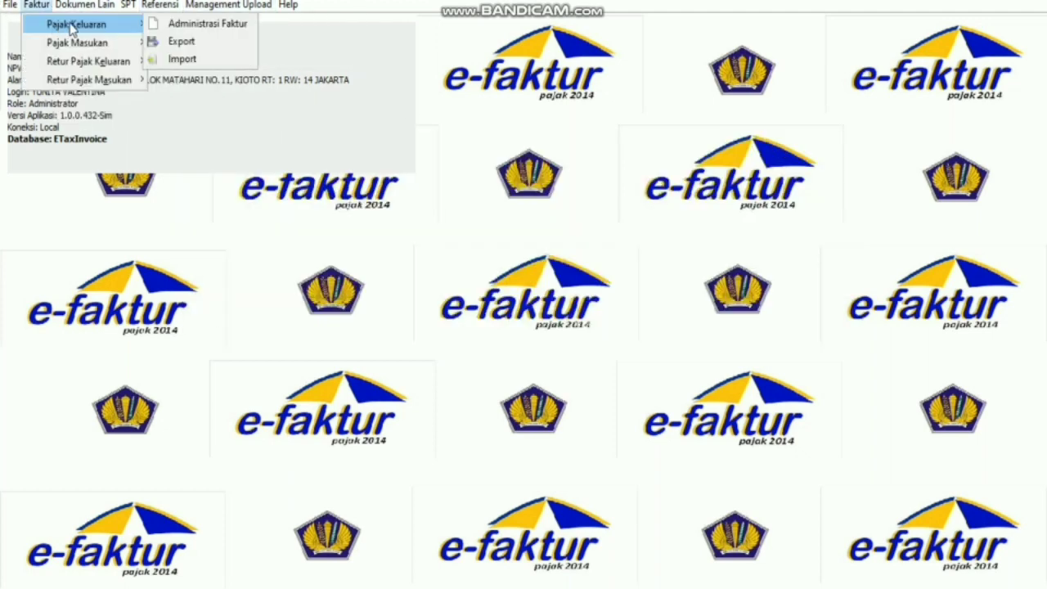
pyautogui.click(189, 25)
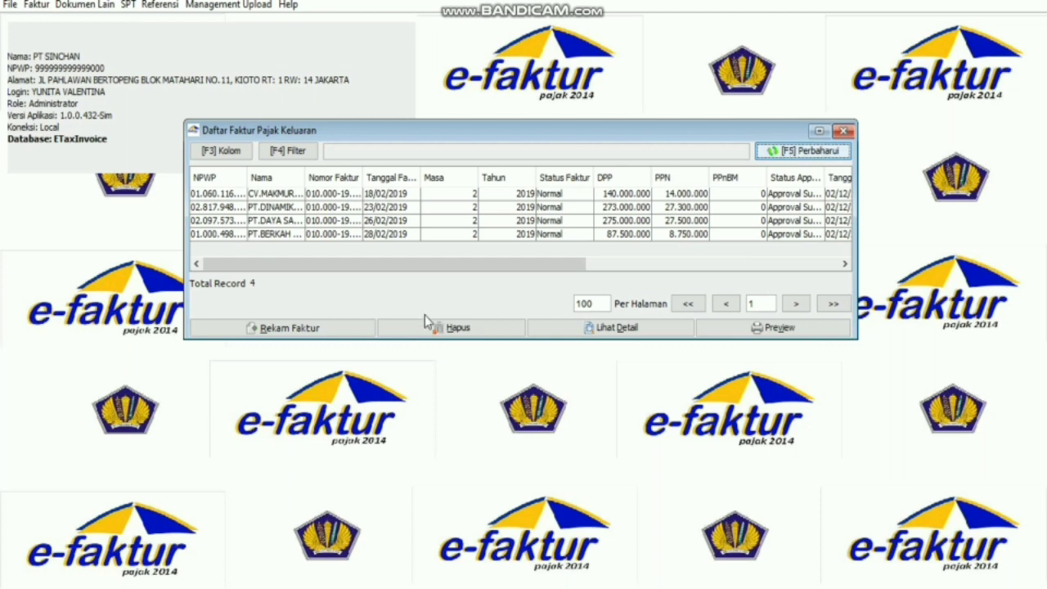
pyautogui.click(230, 194)
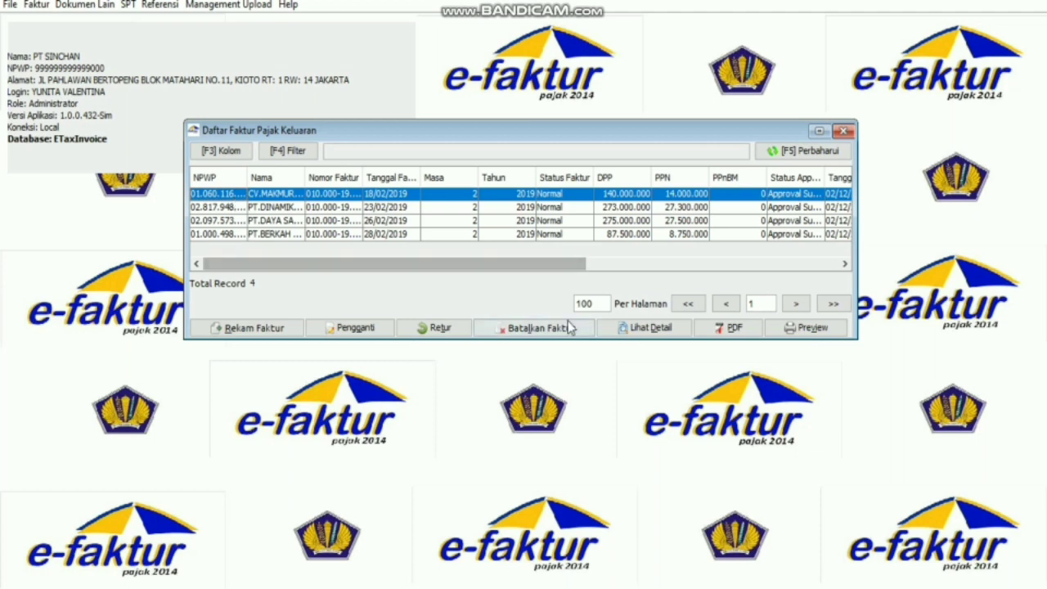
# Export the CV MAKMUR invoice as PDF 'FK-CV MAKMUR' in D:\LATIHAN 6-FAKTUR.
pyautogui.click(734, 328)
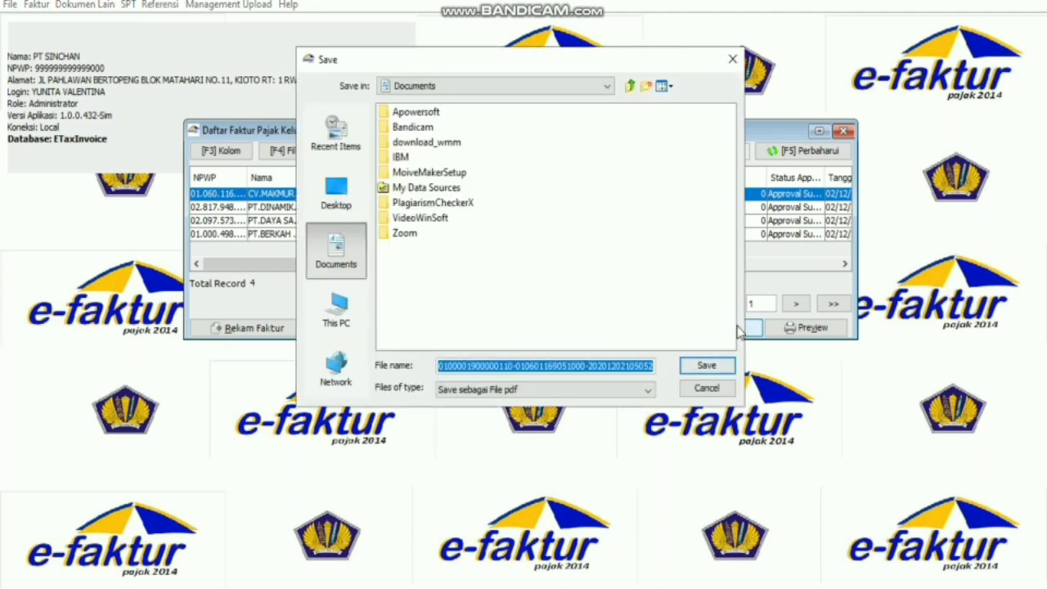
pyautogui.click(337, 315)
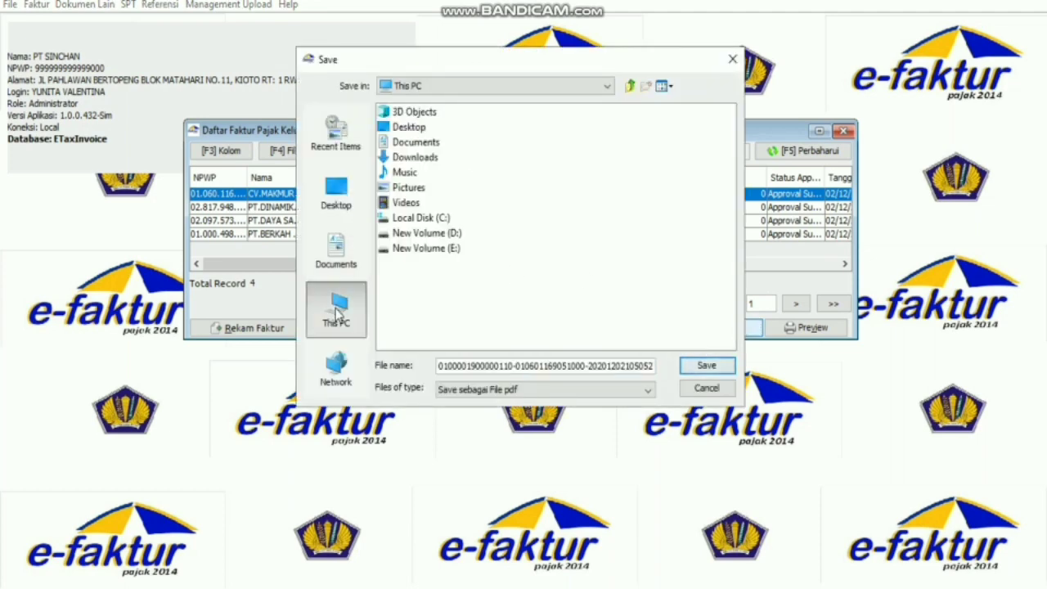
pyautogui.click(449, 235)
pyautogui.doubleClick(449, 235)
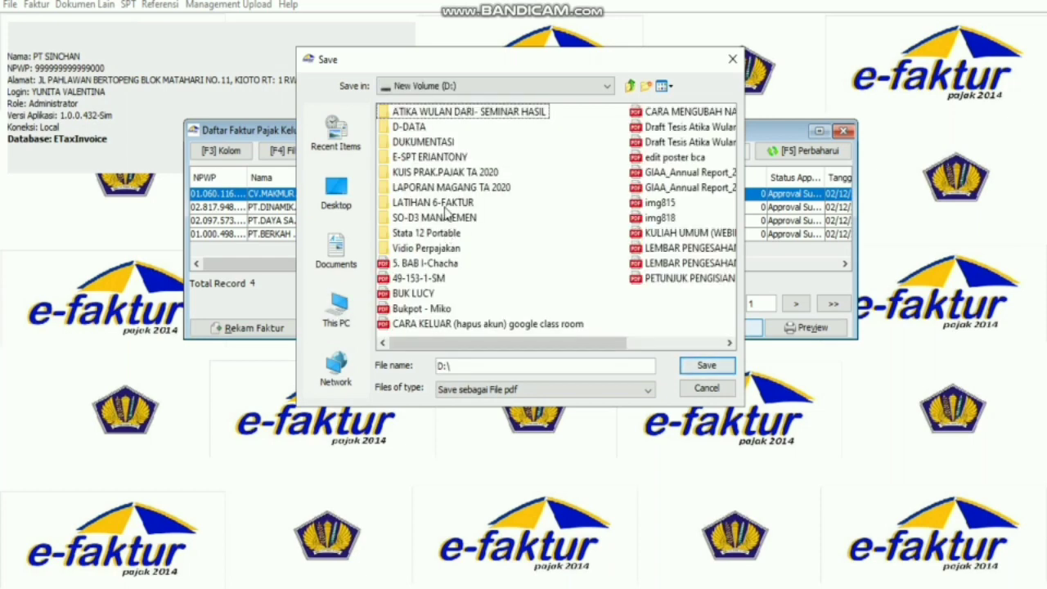
pyautogui.doubleClick(447, 205)
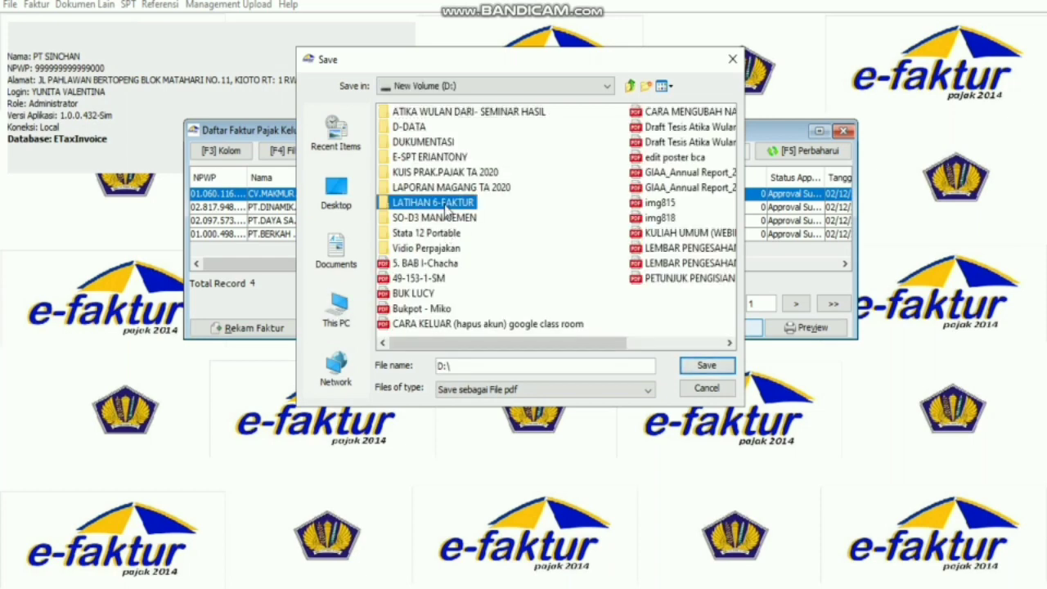
pyautogui.click(528, 364)
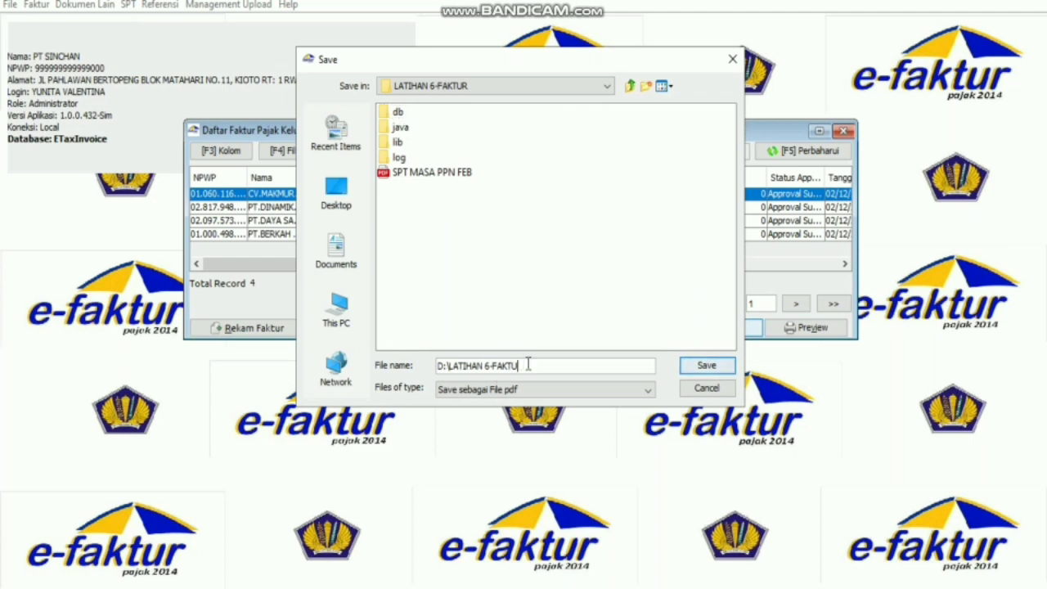
pyautogui.press('BackSpace')
pyautogui.press('BackSpace')
pyautogui.press('BackSpace')
pyautogui.press('BackSpace')
pyautogui.press('BackSpace')
pyautogui.press('BackSpace')
pyautogui.press('BackSpace')
pyautogui.press('BackSpace')
pyautogui.press('BackSpace')
pyautogui.press('BackSpace')
pyautogui.press('BackSpace')
pyautogui.press('BackSpace')
pyautogui.press('BackSpace')
pyautogui.press('BackSpace')
pyautogui.press('BackSpace')
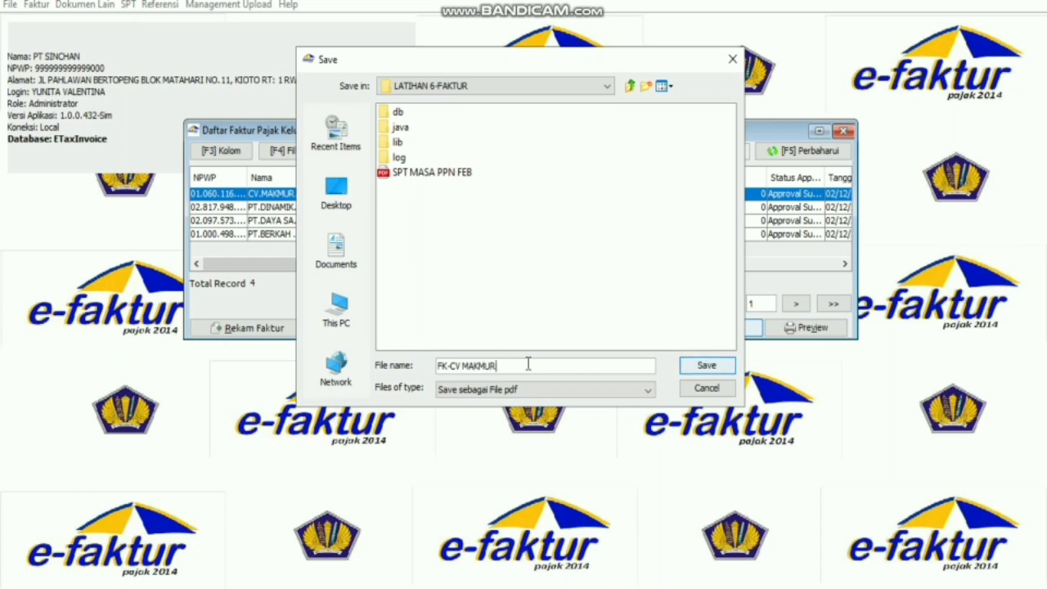
pyautogui.click(692, 369)
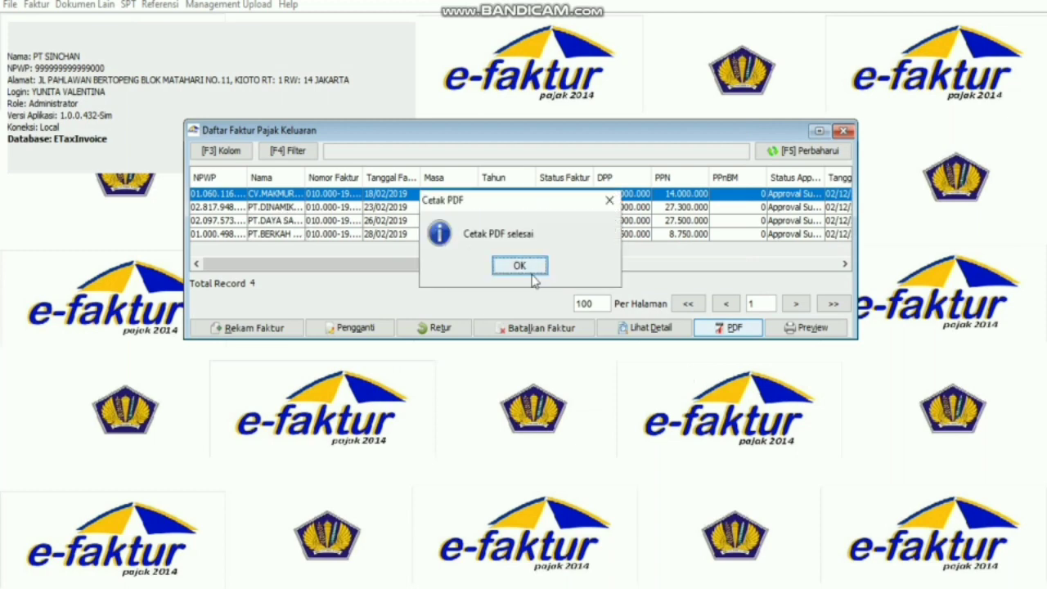
pyautogui.click(531, 275)
# Export the PT.DINAMIKA invoice as PDF 'FK PT.DINAMIKA' in D:\LATIHAN 6-FAKTUR.
pyautogui.click(564, 207)
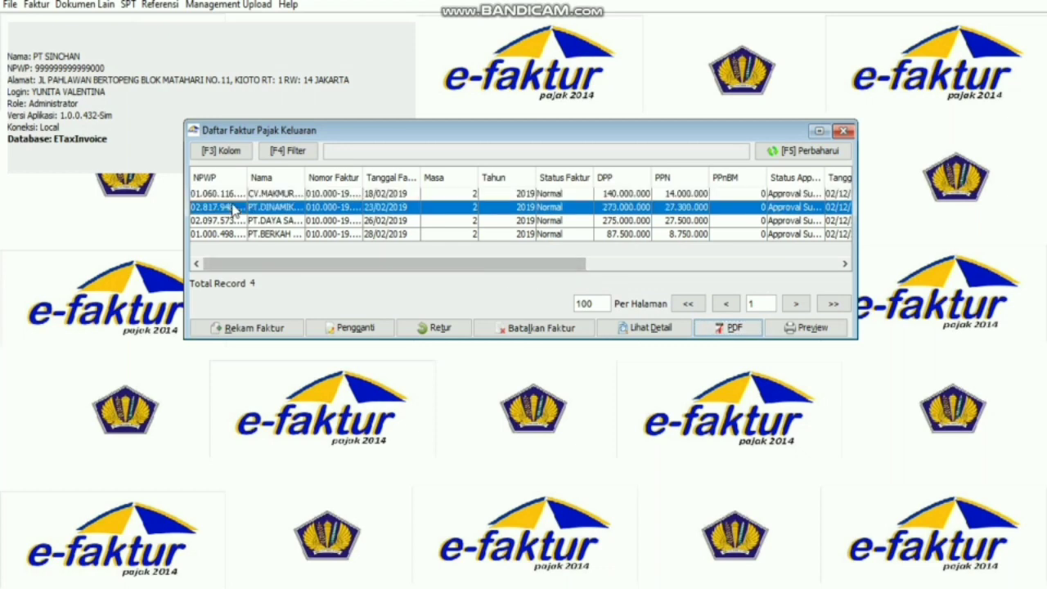
pyautogui.click(734, 328)
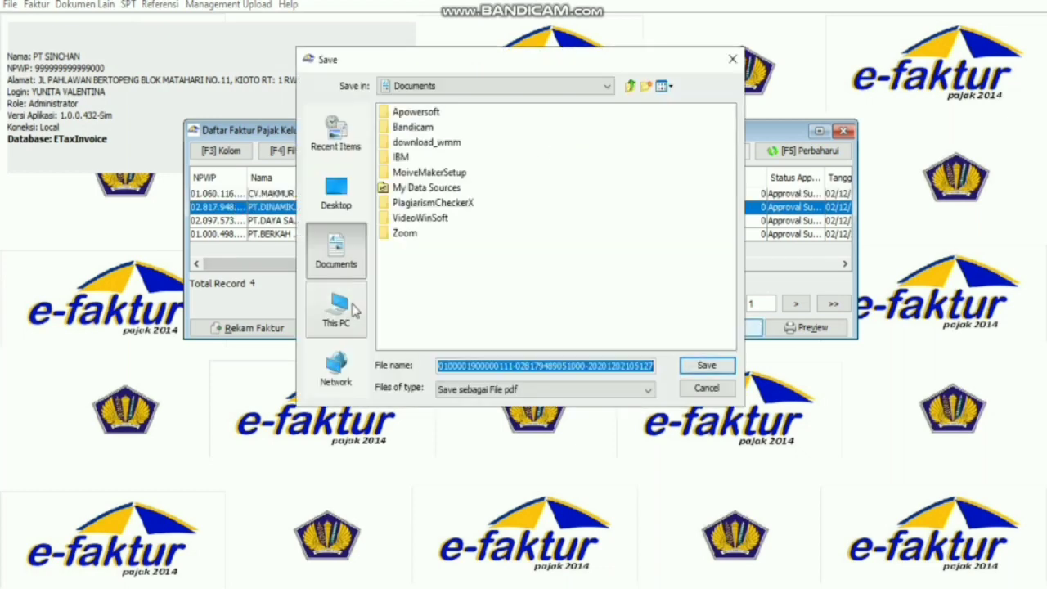
pyautogui.click(354, 309)
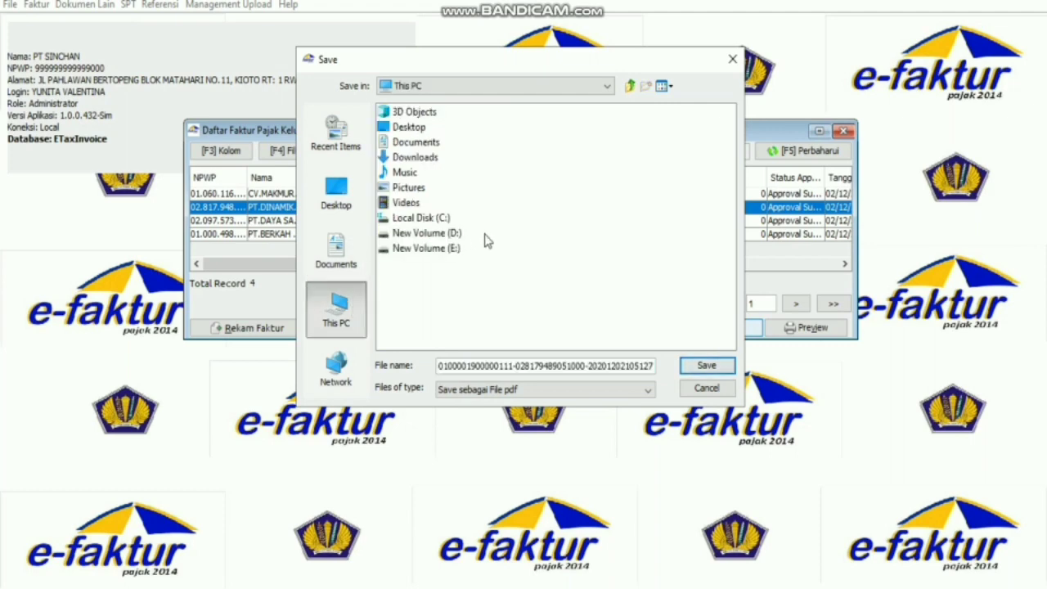
pyautogui.doubleClick(450, 234)
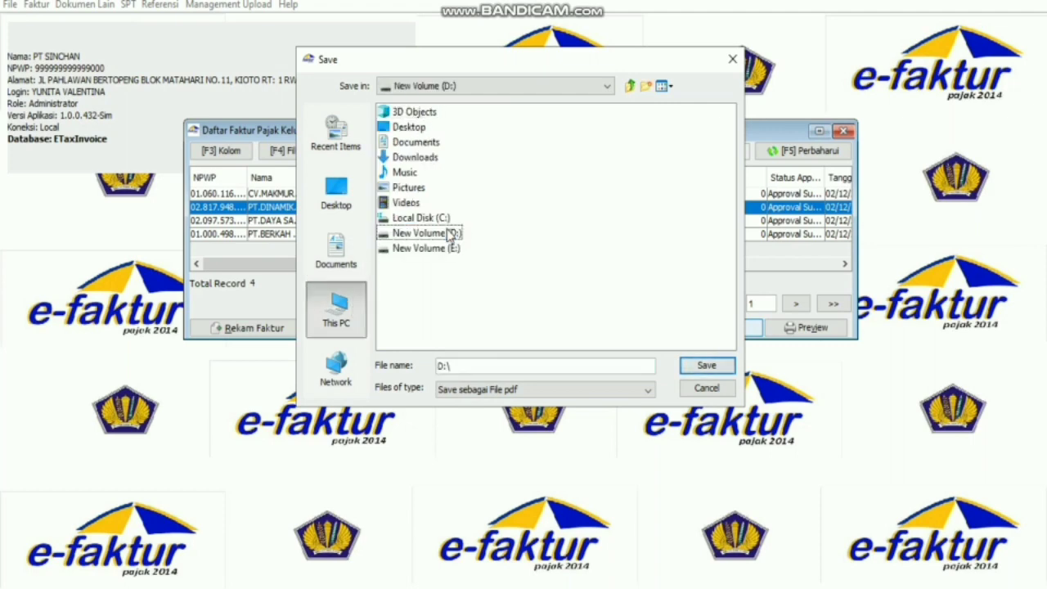
pyautogui.click(449, 203)
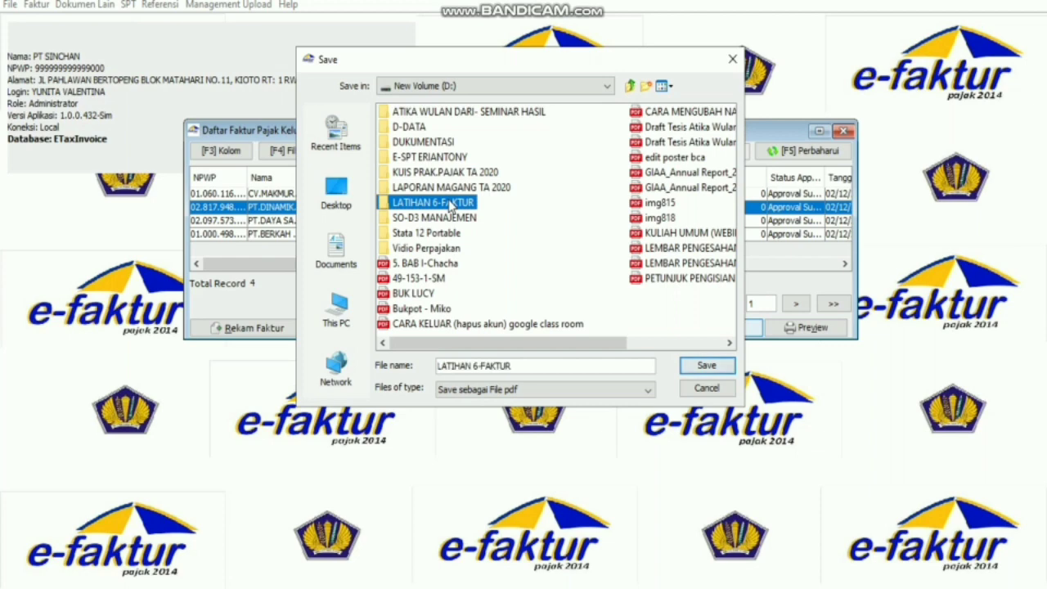
pyautogui.doubleClick(449, 202)
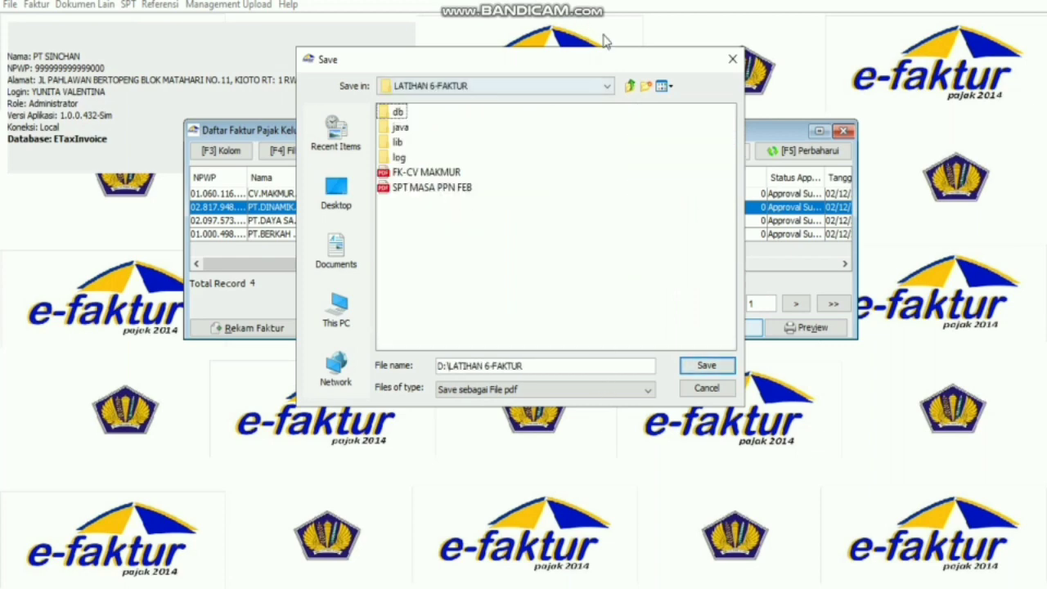
pyautogui.moveTo(611, 56); pyautogui.dragTo(689, 66)
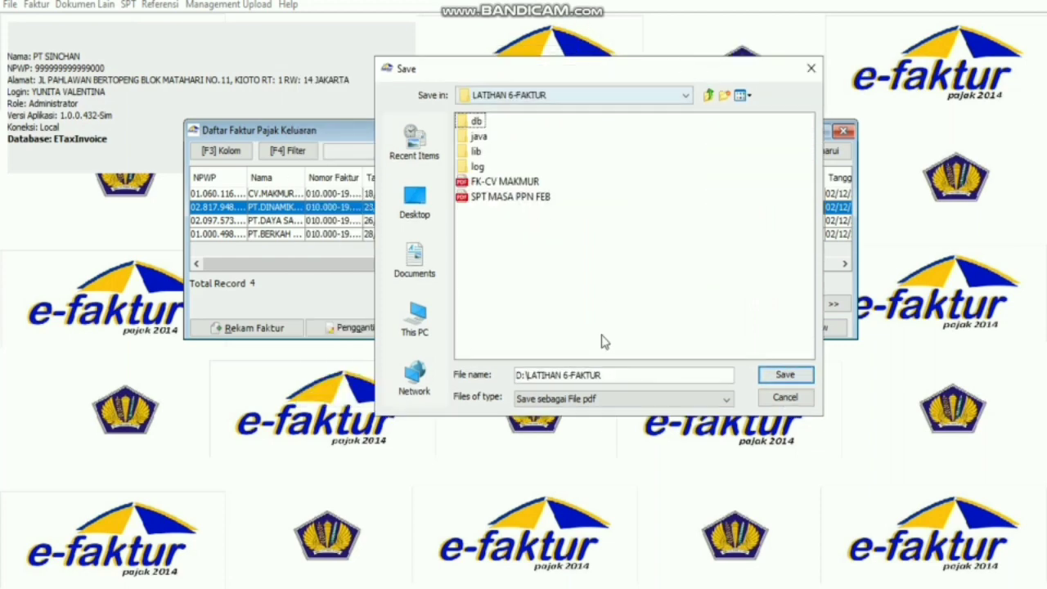
pyautogui.click(606, 376)
pyautogui.press('BackSpace')
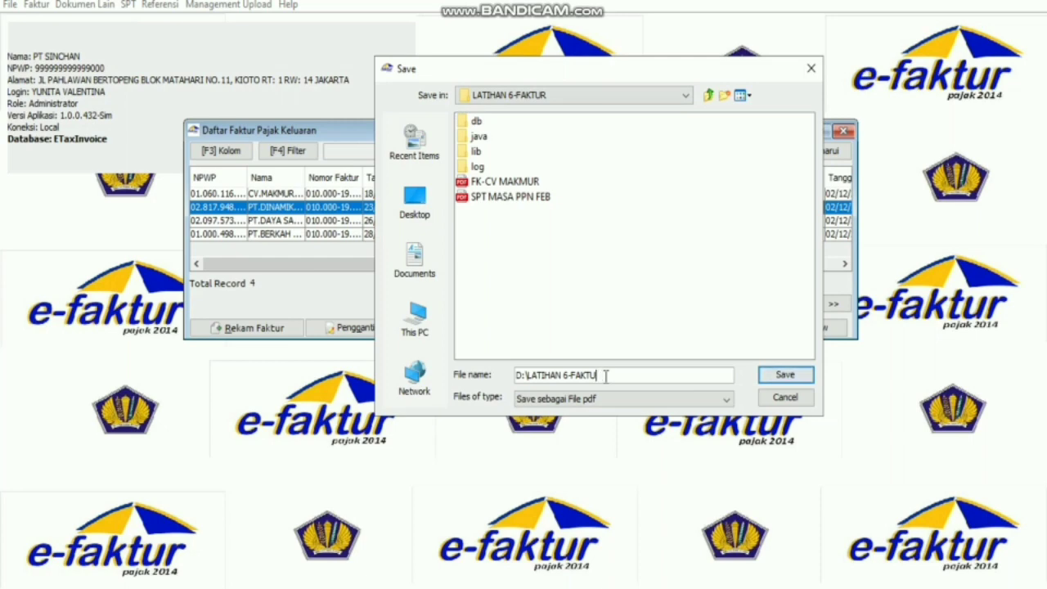
pyautogui.press('BackSpace')
pyautogui.press('BackSpace')
pyautogui.press('BackSpace')
pyautogui.press('BackSpace')
pyautogui.press('BackSpace')
pyautogui.press('BackSpace')
pyautogui.press('BackSpace')
pyautogui.press('BackSpace')
pyautogui.press('BackSpace')
pyautogui.press('BackSpace')
pyautogui.press('BackSpace')
pyautogui.press('BackSpace')
pyautogui.press('BackSpace')
pyautogui.press('BackSpace')
pyautogui.press('BackSpace')
pyautogui.press('BackSpace')
pyautogui.press('BackSpace')
pyautogui.write('FK')
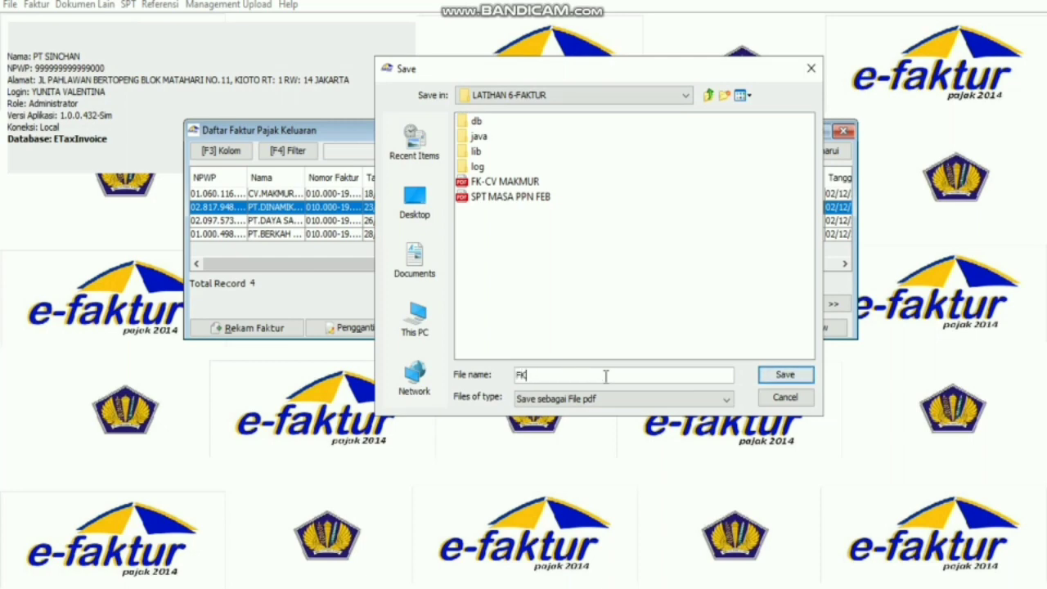
pyautogui.write(' PT.DINAMIKA')
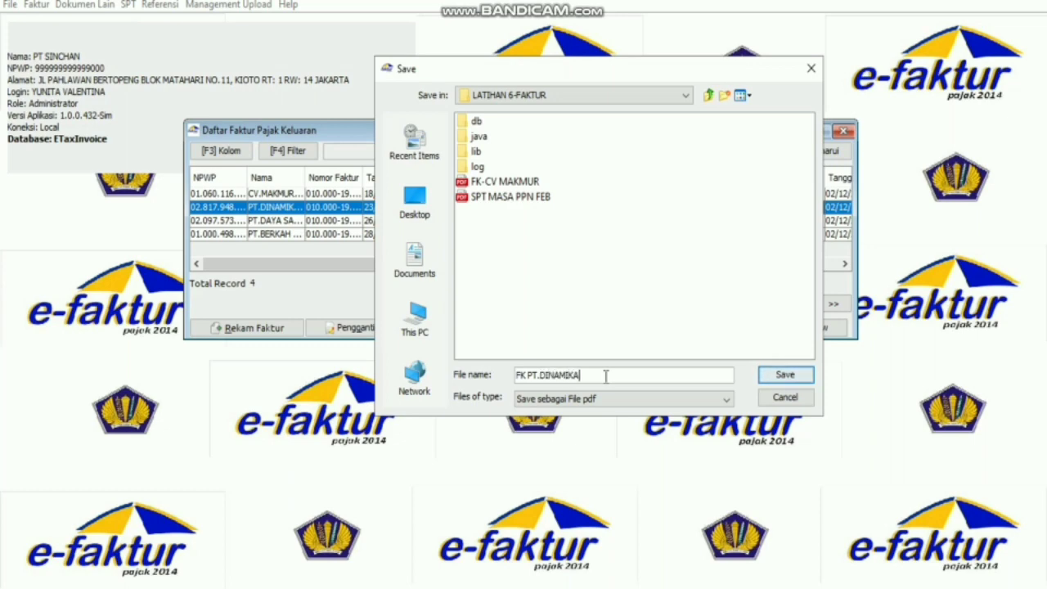
pyautogui.click(784, 375)
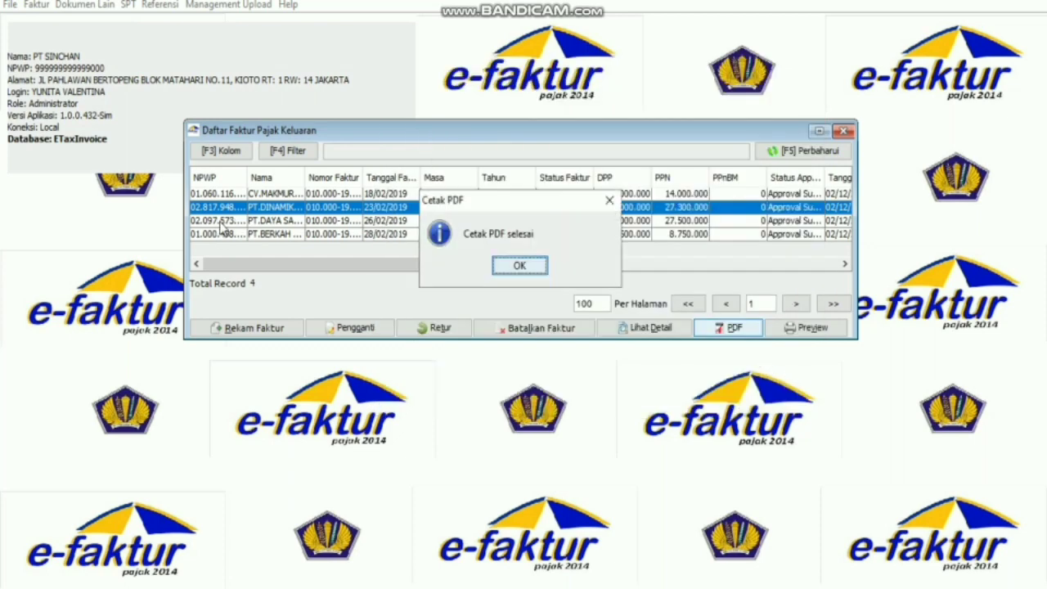
pyautogui.click(520, 266)
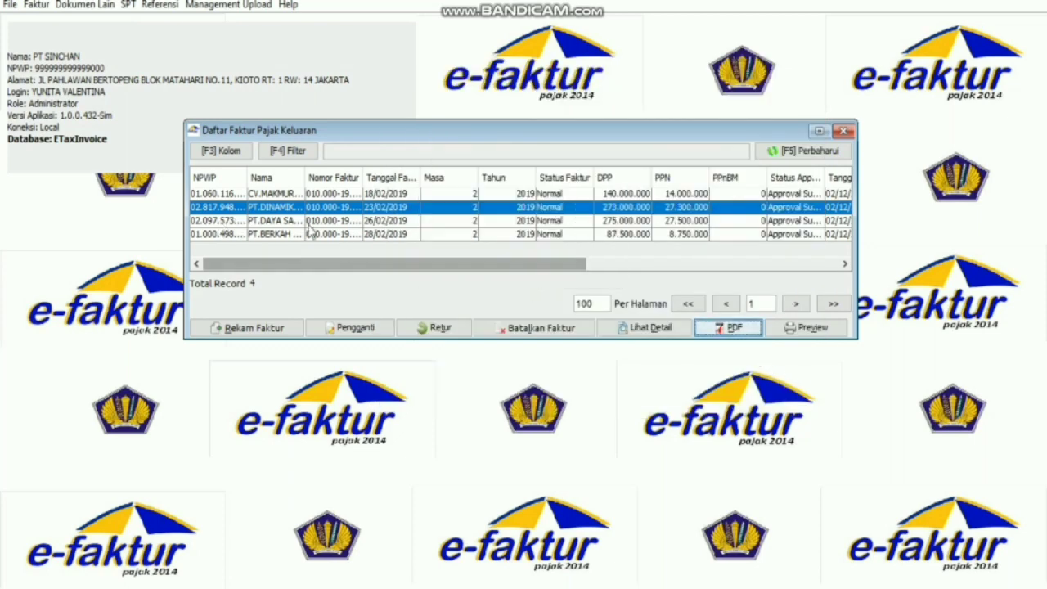
# Export the 26/02/2019 PT.DAYA invoice to PDF on drive D, keeping the file name LATIHAN 6-FAKTUR.
pyautogui.click(233, 222)
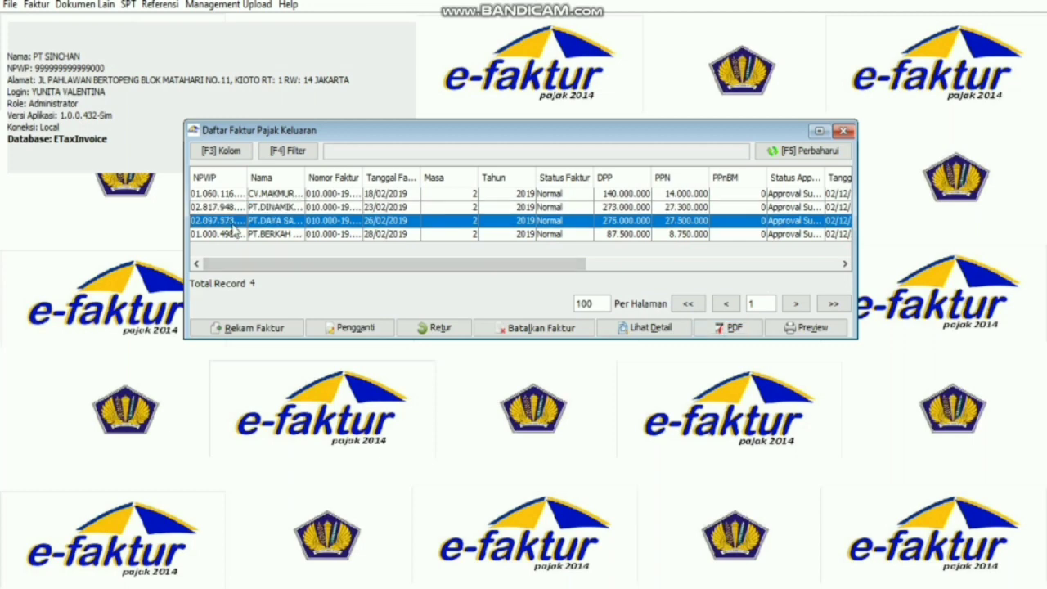
pyautogui.click(743, 334)
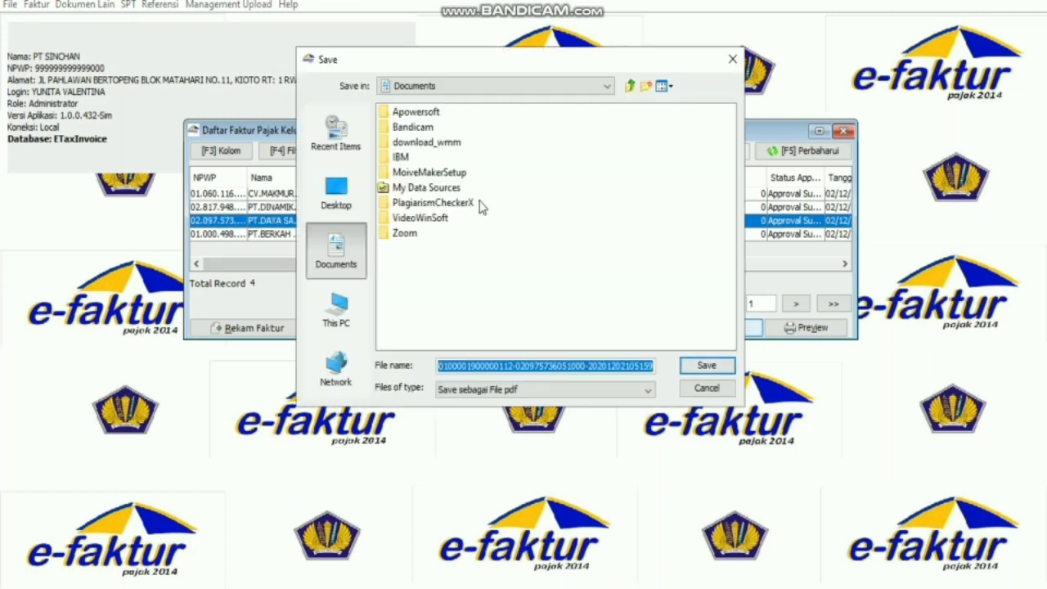
pyautogui.click(350, 304)
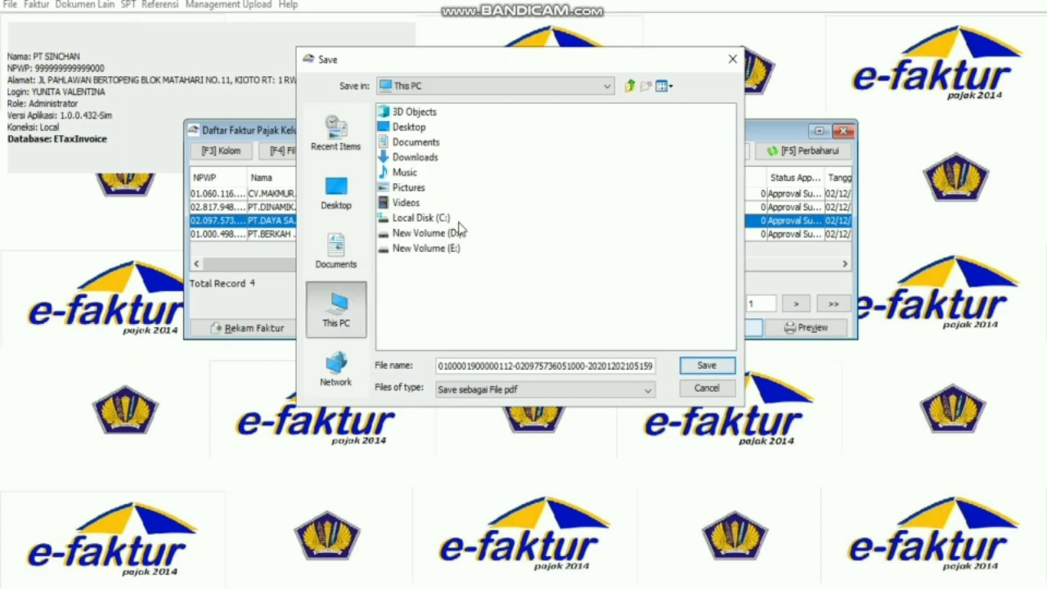
pyautogui.click(454, 233)
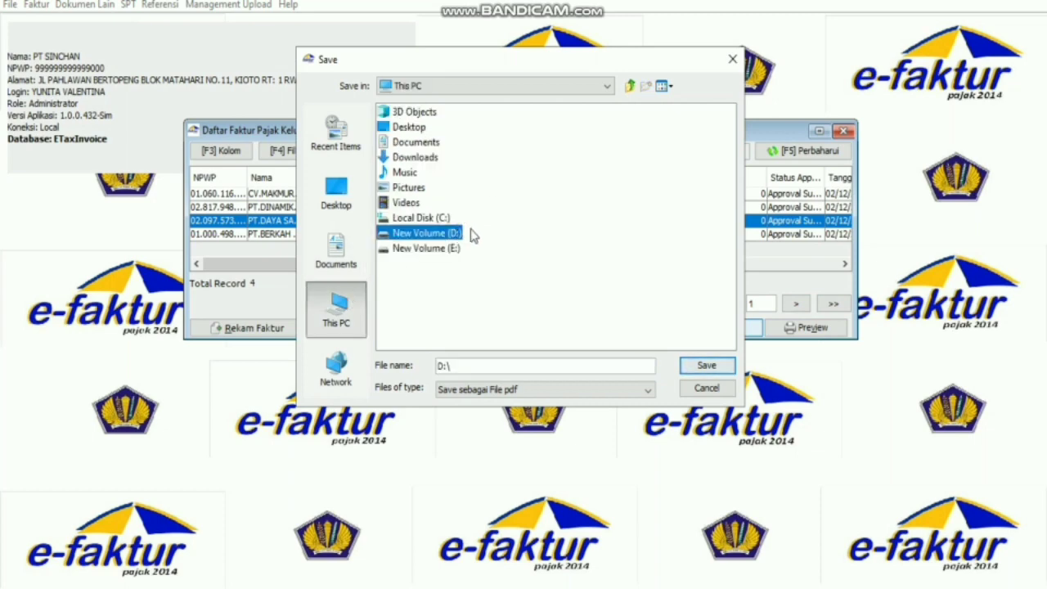
pyautogui.doubleClick(458, 232)
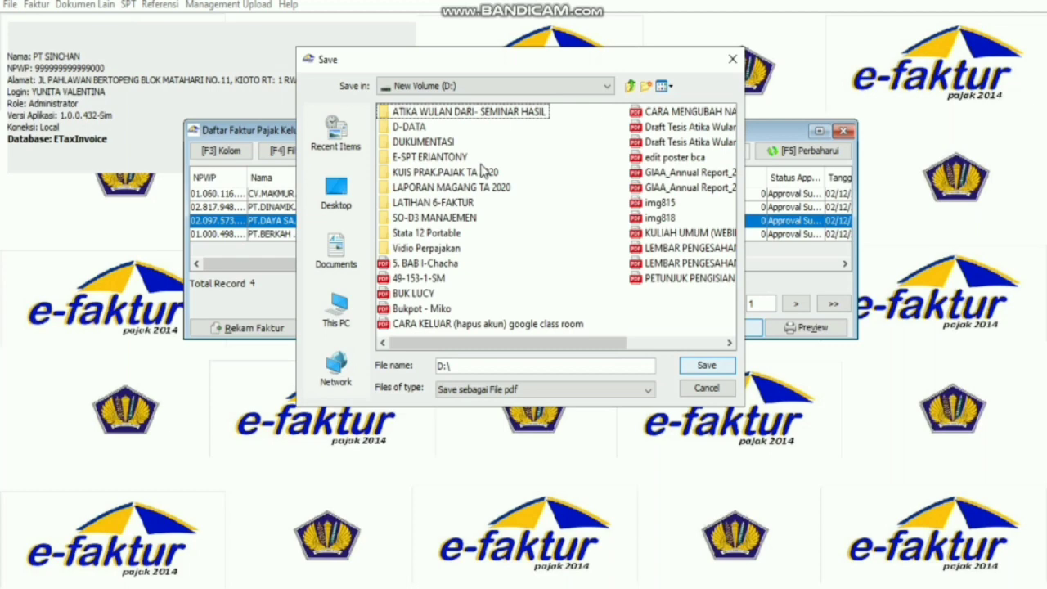
pyautogui.click(464, 205)
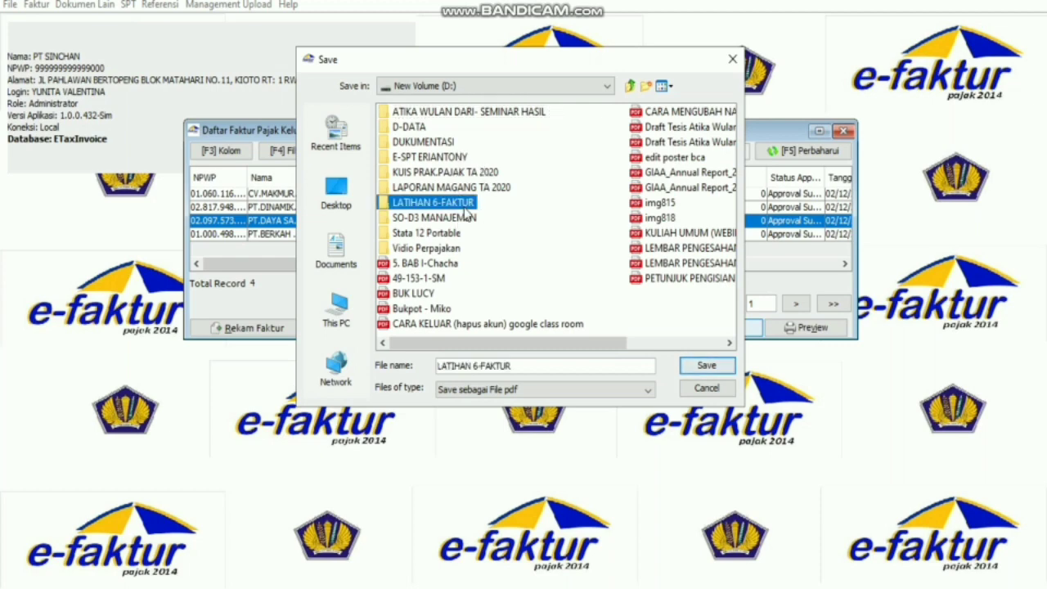
pyautogui.click(723, 366)
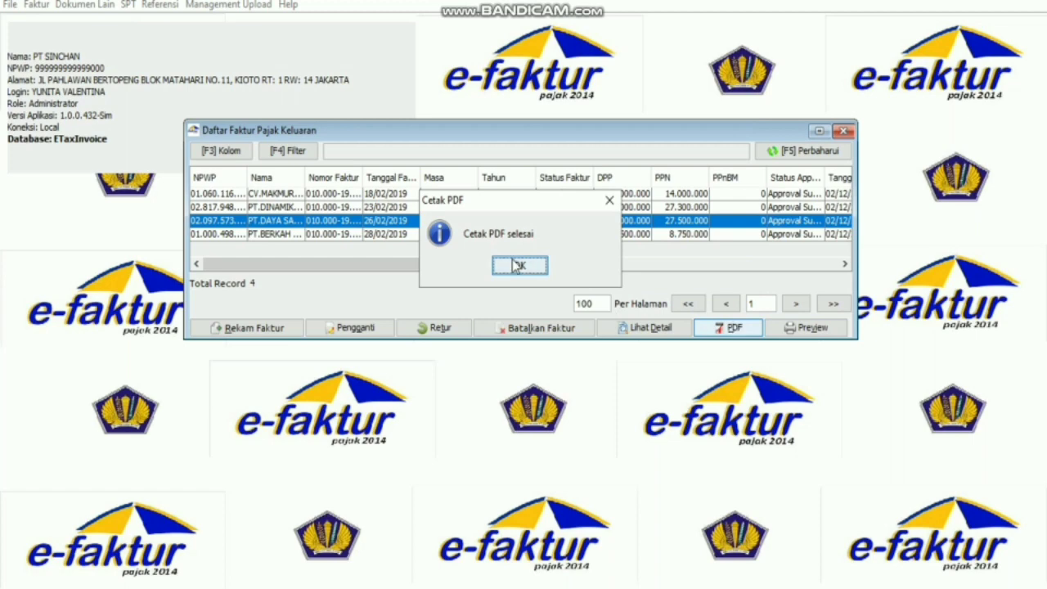
pyautogui.click(517, 265)
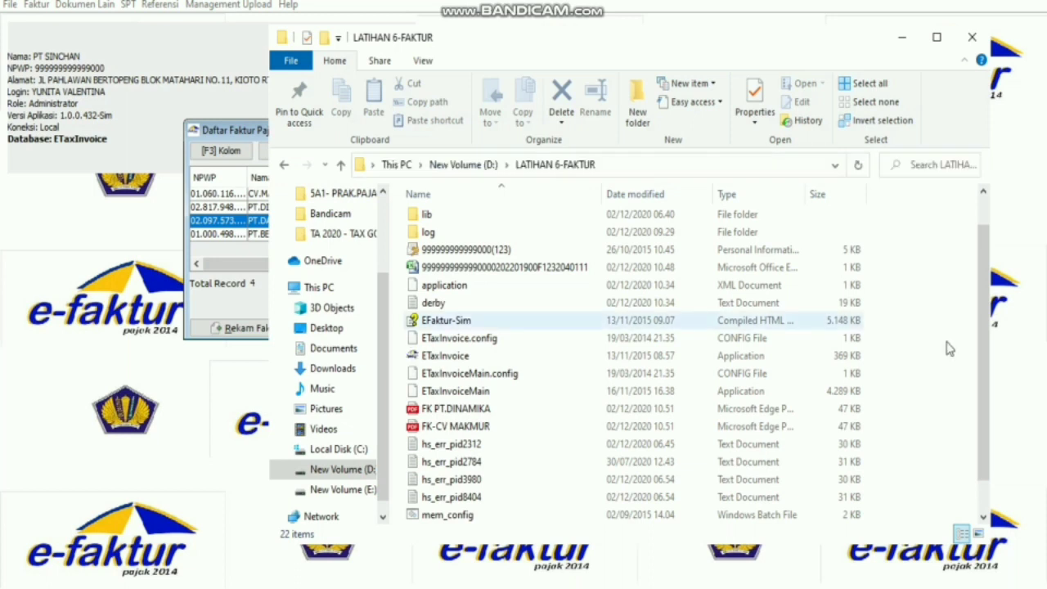
# Scroll through D:\LATIHAN 6-FAKTUR to check the saved invoice and SPT PDFs, then minimize it.
pyautogui.moveTo(986, 335); pyautogui.dragTo(988, 442)
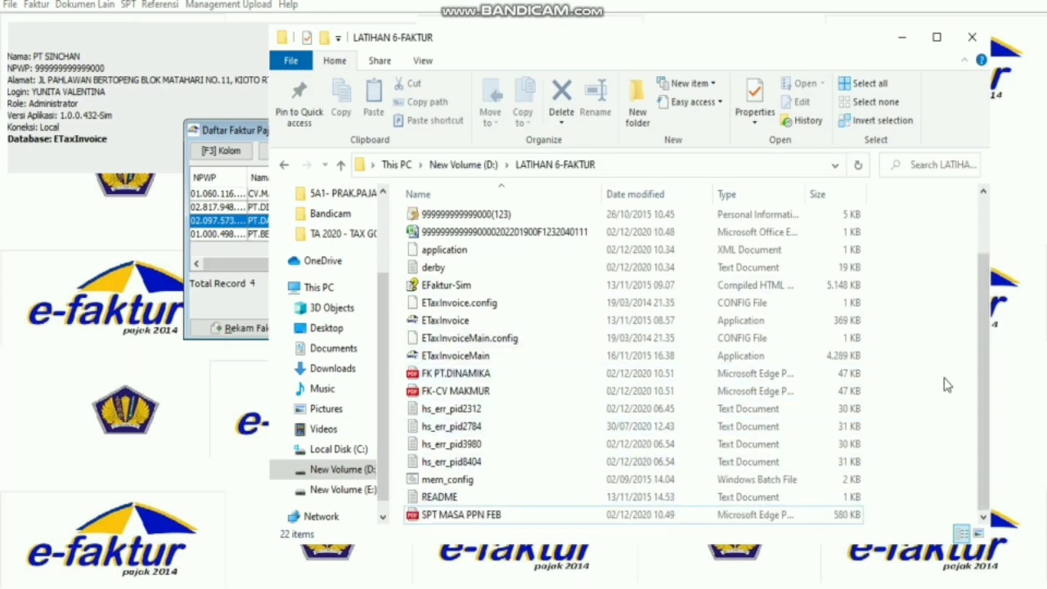
pyautogui.moveTo(988, 470)
pyautogui.mouseDown()
pyautogui.moveTo(981, 398)
pyautogui.moveTo(983, 473)
pyautogui.mouseUp()
pyautogui.moveTo(987, 359); pyautogui.dragTo(986, 263)
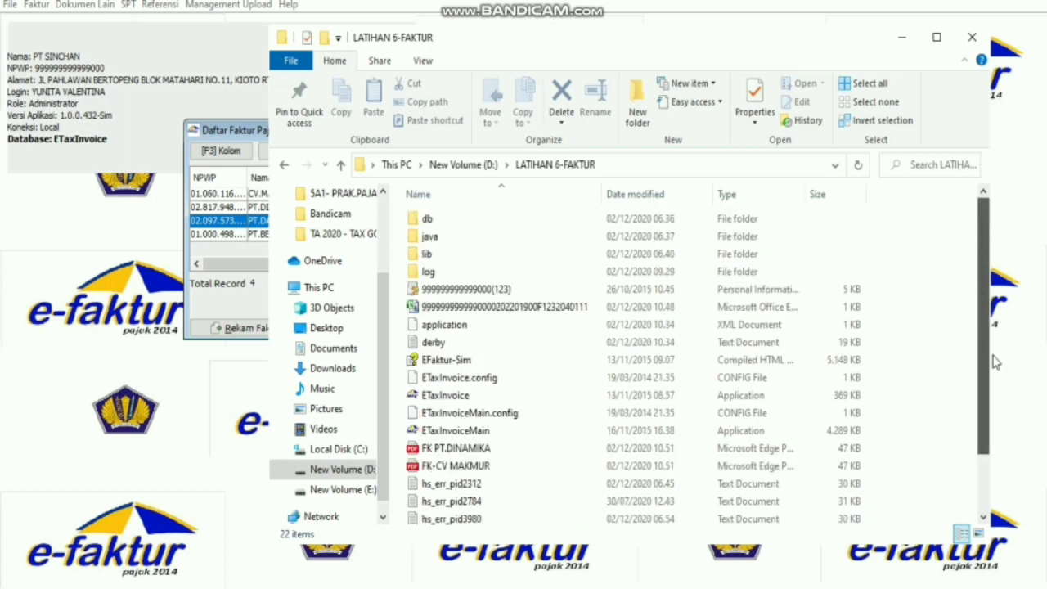
pyautogui.moveTo(994, 361); pyautogui.dragTo(1001, 399)
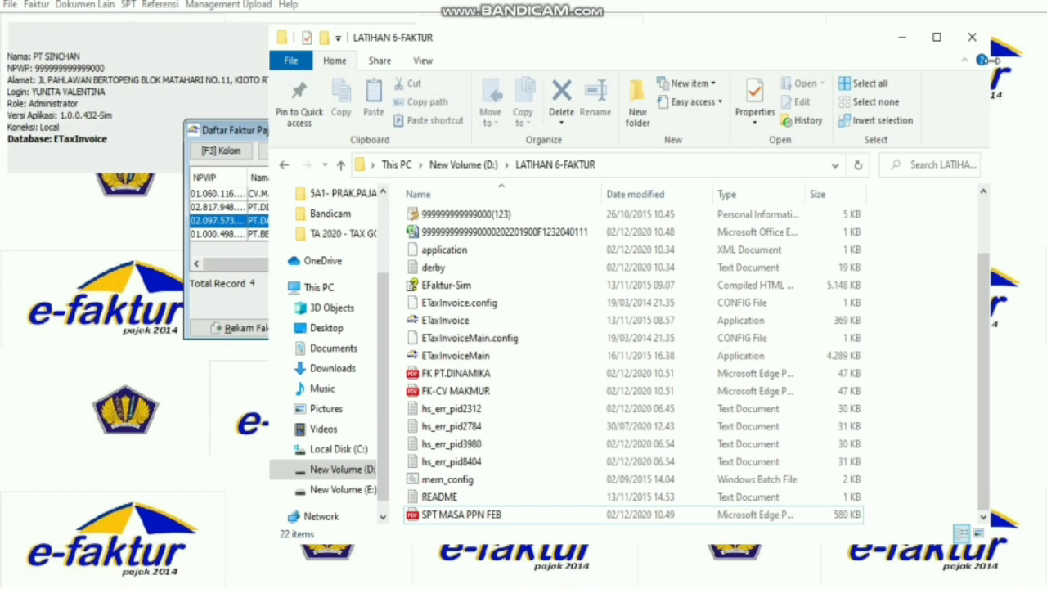
pyautogui.click(901, 36)
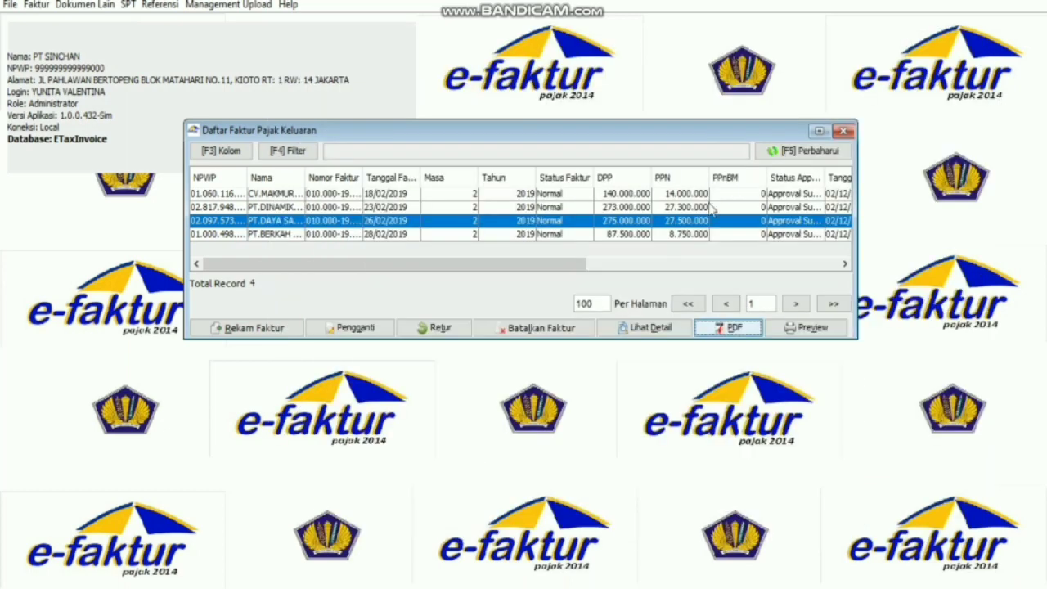
# Re-export the 26/02/2019 invoice as the PDF 'FK PT.DAYA SAING' in D:\LATIHAN 6-FAKTUR.
pyautogui.click(723, 330)
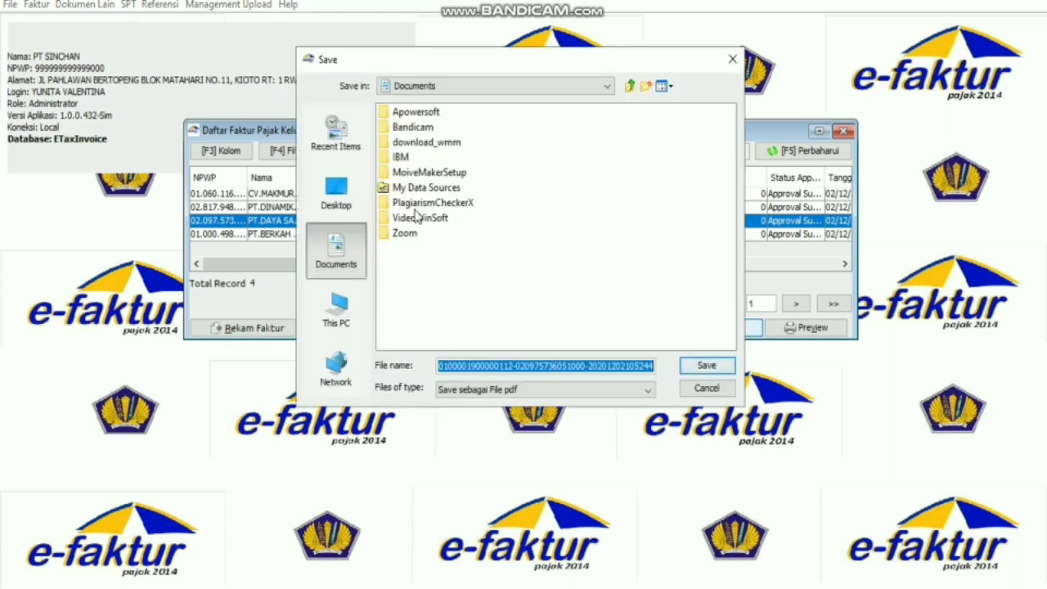
pyautogui.click(338, 306)
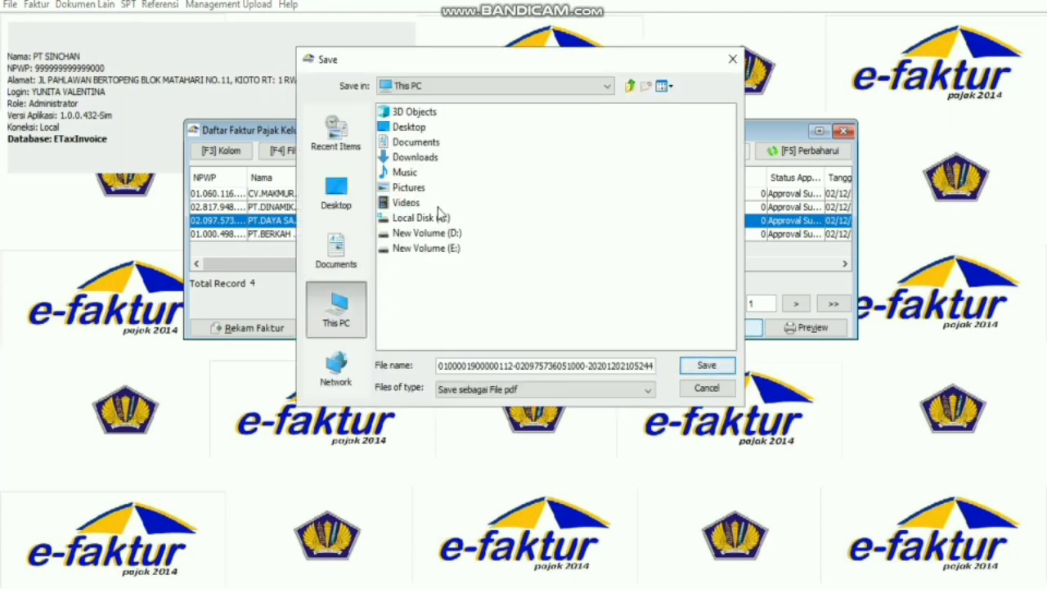
pyautogui.doubleClick(435, 233)
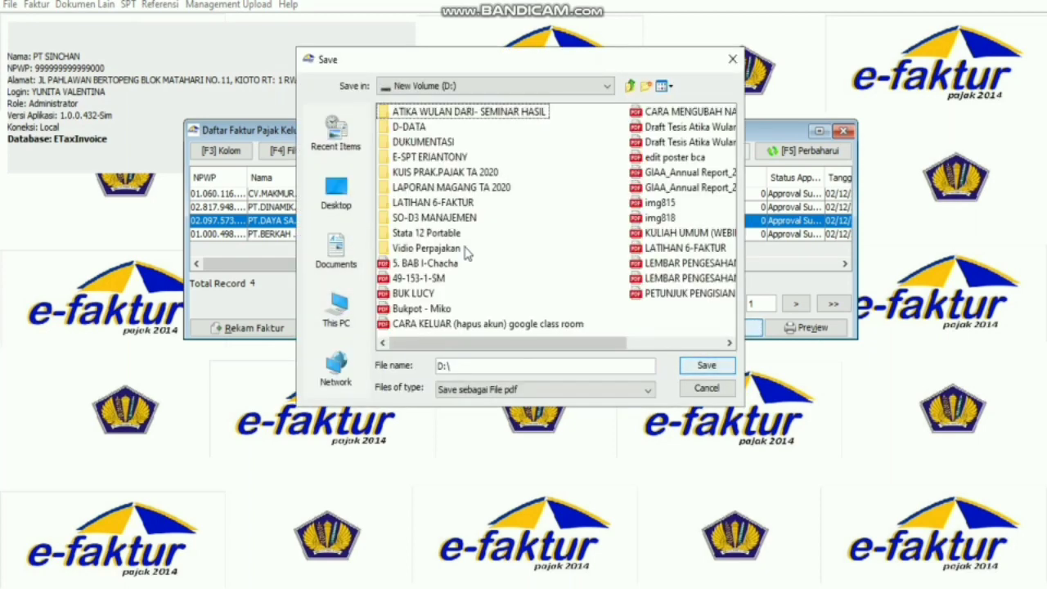
pyautogui.doubleClick(448, 205)
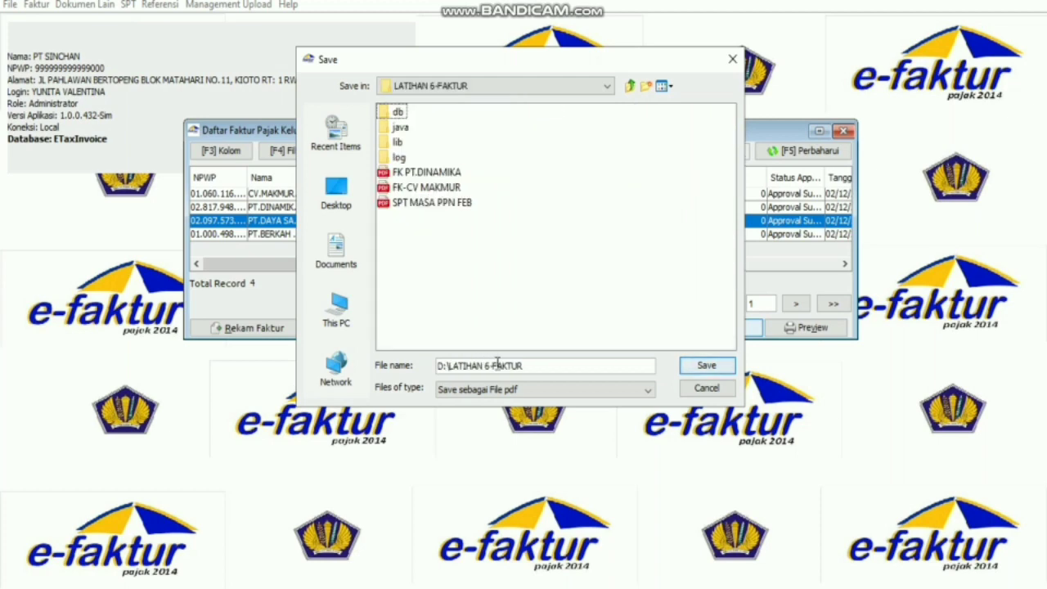
pyautogui.click(527, 366)
pyautogui.press('BackSpace')
pyautogui.press('BackSpace')
pyautogui.press('BackSpace')
pyautogui.press('BackSpace')
pyautogui.press('BackSpace')
pyautogui.press('BackSpace')
pyautogui.press('BackSpace')
pyautogui.press('BackSpace')
pyautogui.press('BackSpace')
pyautogui.press('BackSpace')
pyautogui.press('BackSpace')
pyautogui.press('BackSpace')
pyautogui.press('BackSpace')
pyautogui.press('BackSpace')
pyautogui.press('BackSpace')
pyautogui.press('BackSpace')
pyautogui.press('BackSpace')
pyautogui.press('BackSpace')
pyautogui.write('F')
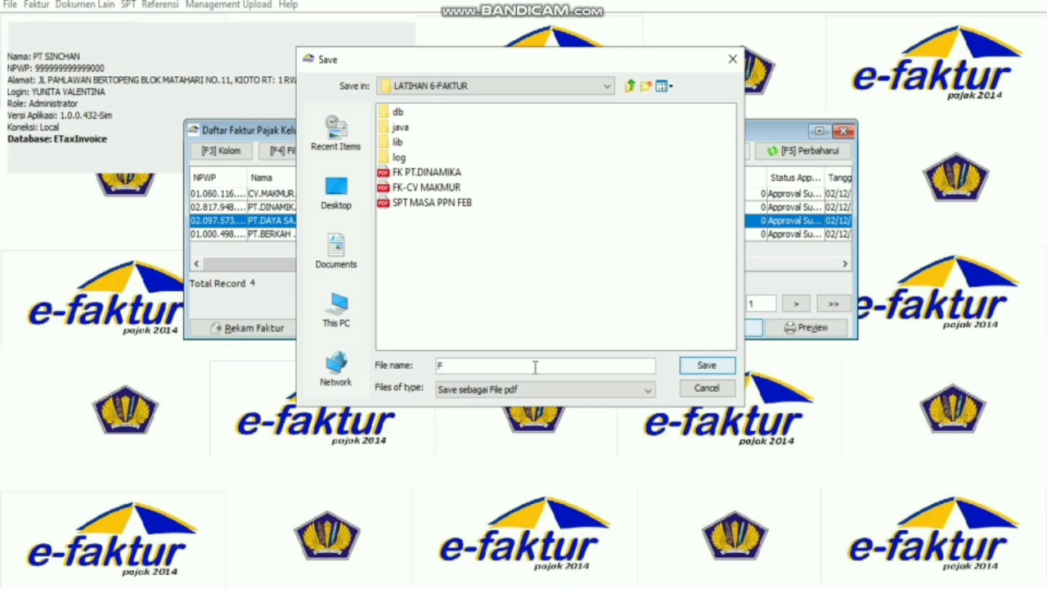
pyautogui.write('K PT.DAYA SAING')
pyautogui.click(699, 368)
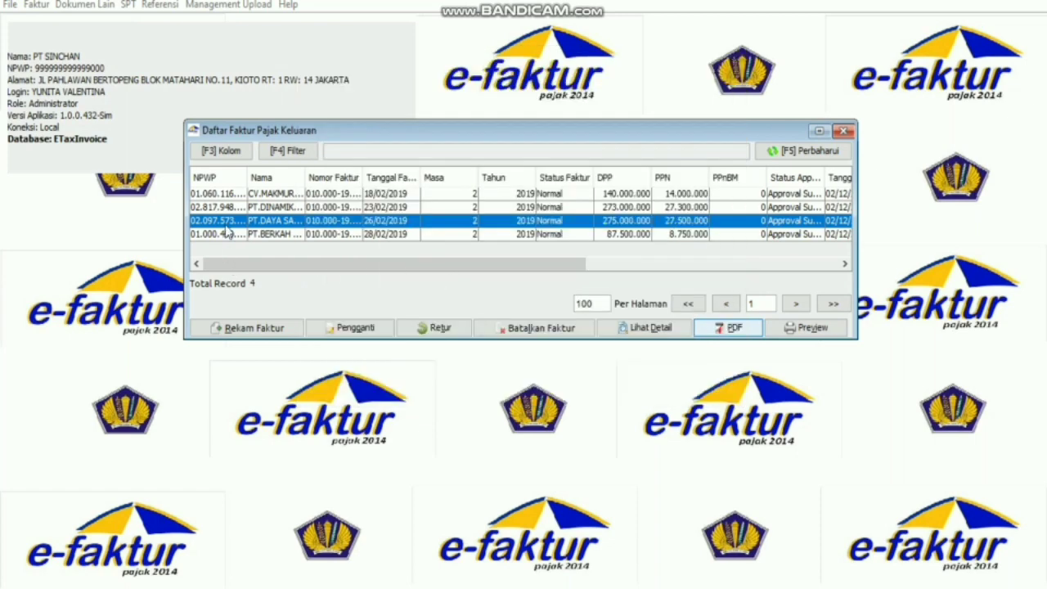
# Export the 28/02/2019 PT.BERKAH invoice to D:\LATIHAN 6-FAKTUR, entering a file name starting 'FK'.
pyautogui.click(509, 266)
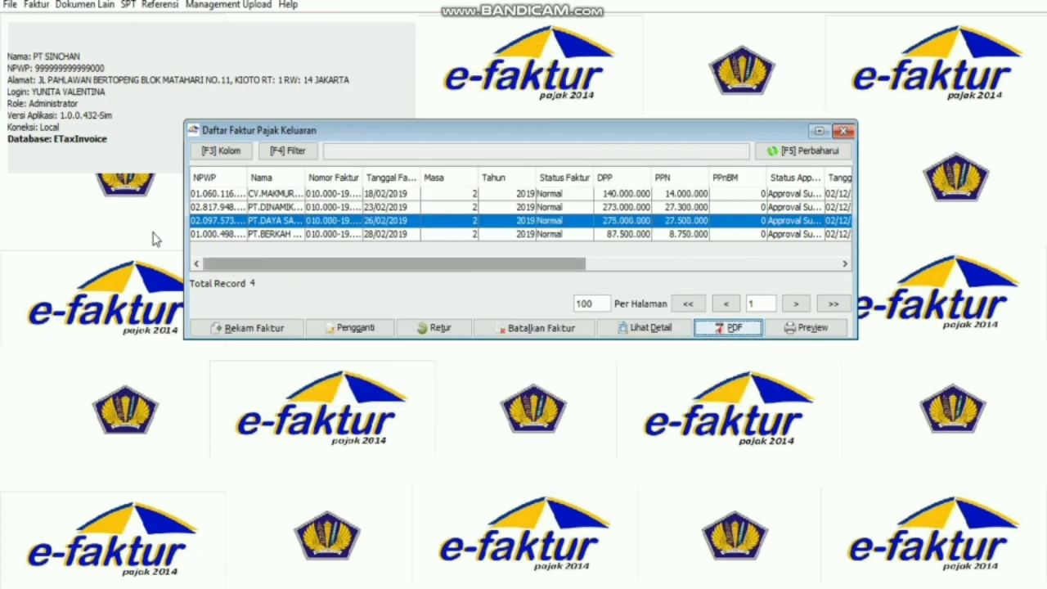
pyautogui.click(209, 234)
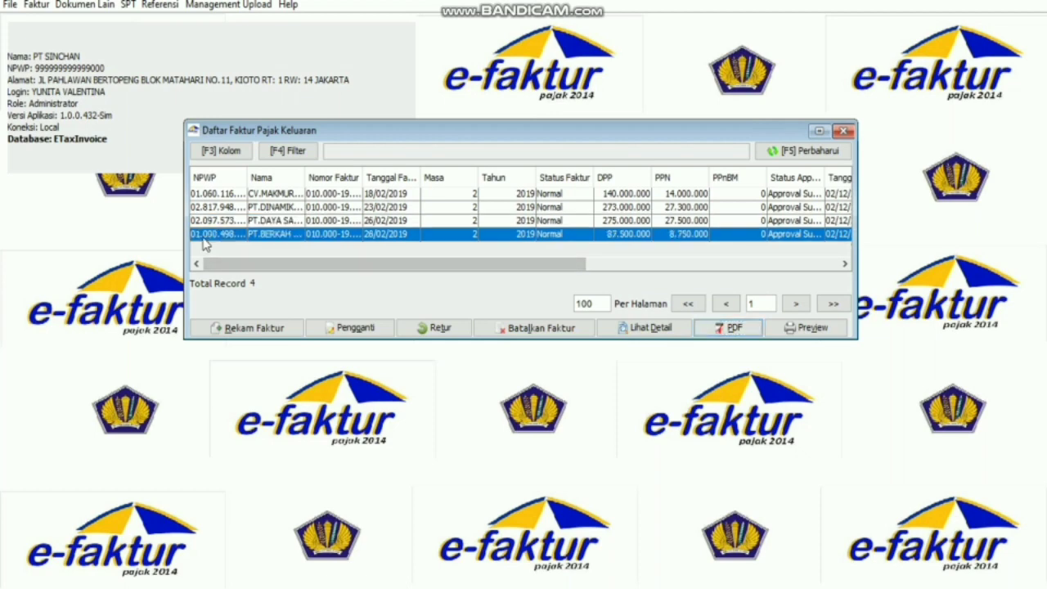
pyautogui.click(724, 327)
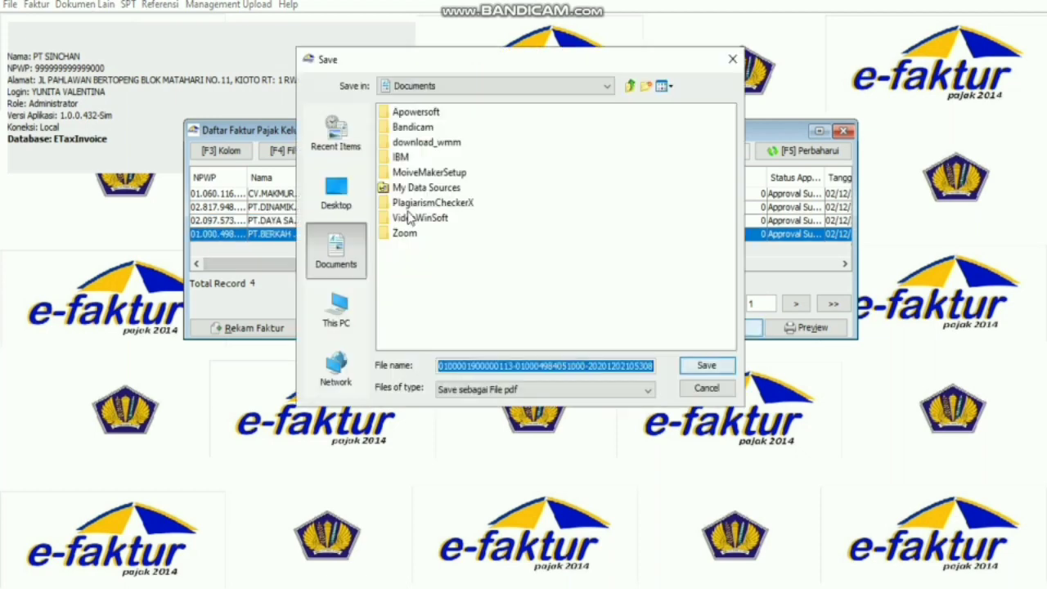
pyautogui.click(352, 307)
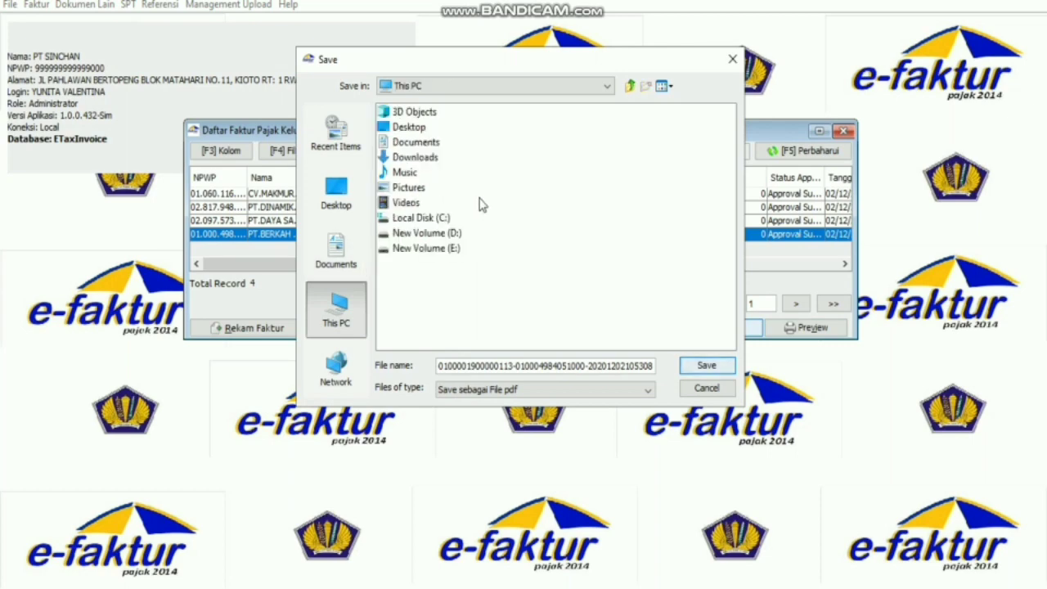
pyautogui.doubleClick(437, 233)
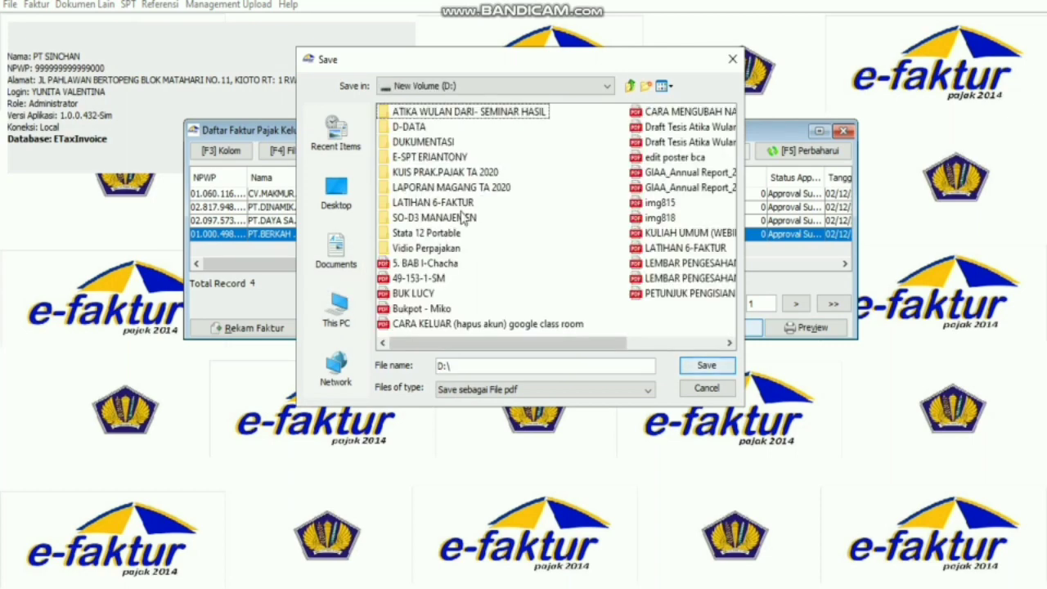
pyautogui.doubleClick(462, 202)
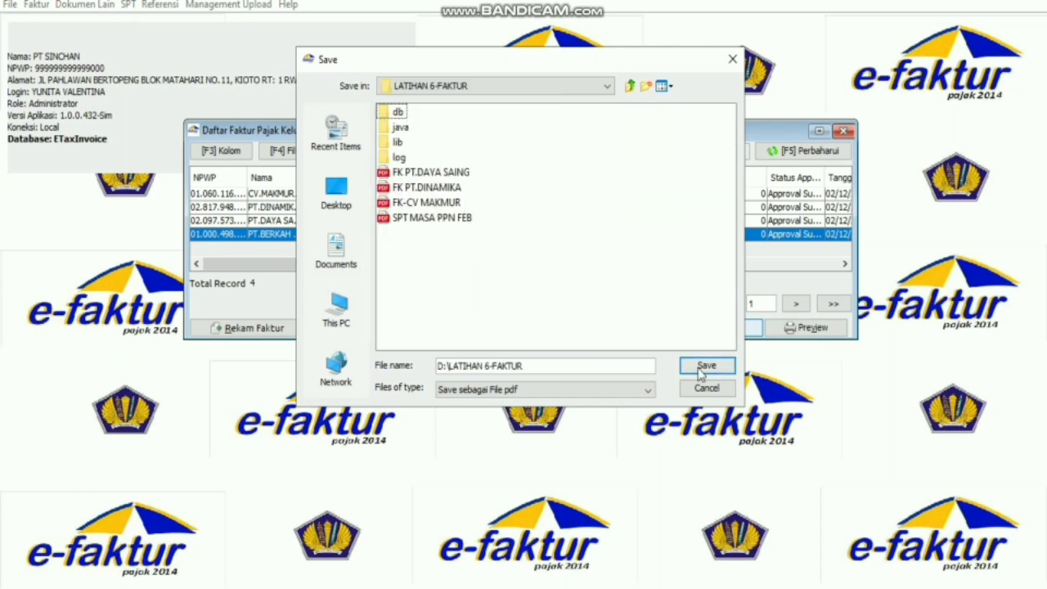
pyautogui.click(620, 366)
pyautogui.press('BackSpace')
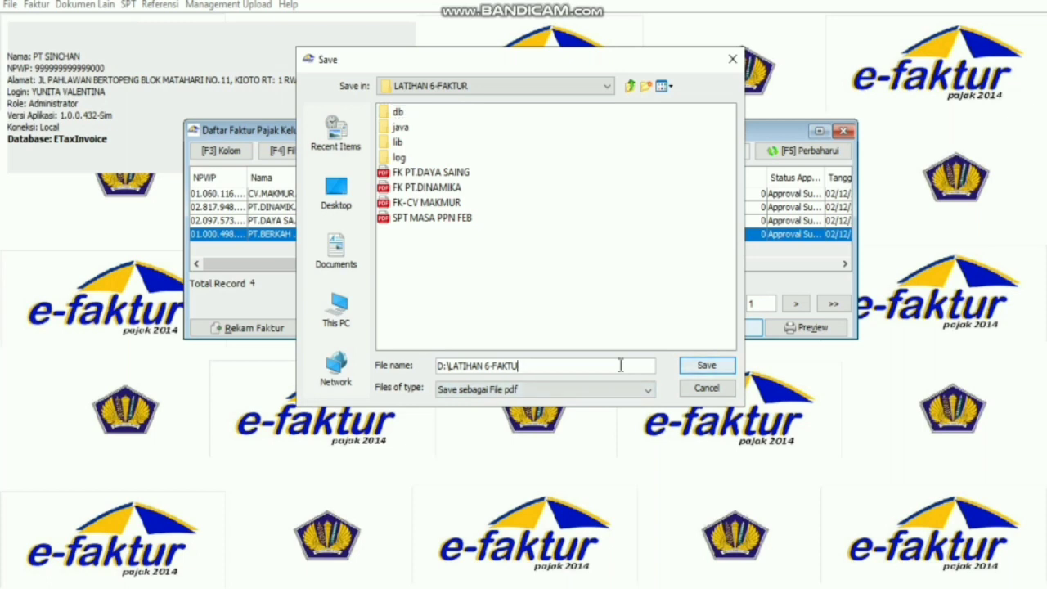
pyautogui.press('BackSpace')
pyautogui.press('BackSpace')
pyautogui.press('BackSpace')
pyautogui.press('BackSpace')
pyautogui.press('BackSpace')
pyautogui.press('BackSpace')
pyautogui.press('BackSpace')
pyautogui.press('BackSpace')
pyautogui.press('BackSpace')
pyautogui.press('BackSpace')
pyautogui.press('BackSpace')
pyautogui.press('BackSpace')
pyautogui.press('BackSpace')
pyautogui.press('BackSpace')
pyautogui.press('BackSpace')
pyautogui.press('BackSpace')
pyautogui.press('BackSpace')
pyautogui.press('BackSpace')
pyautogui.click(620, 366)
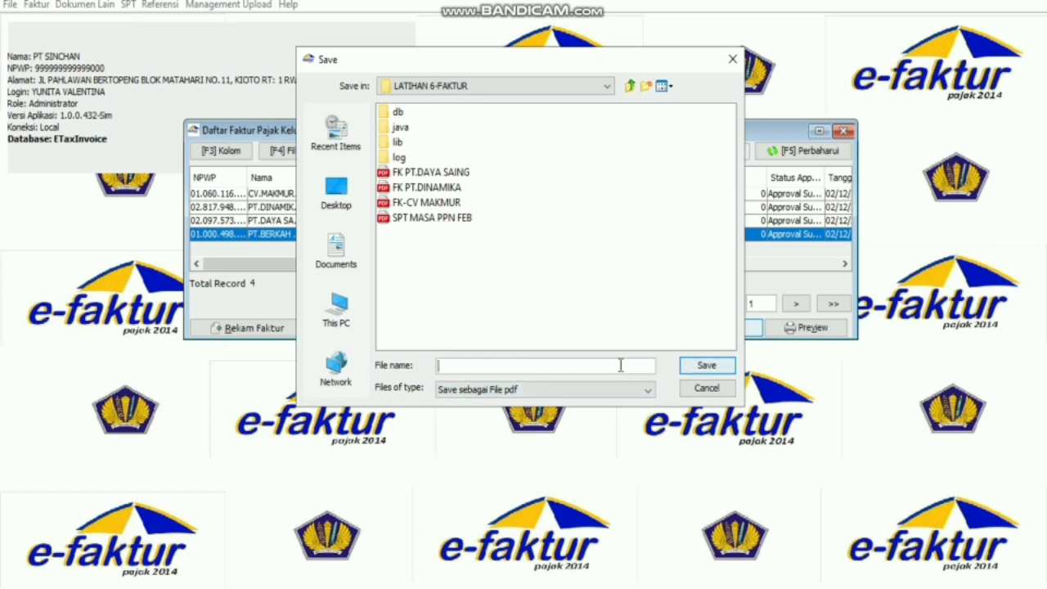
pyautogui.write('FK')
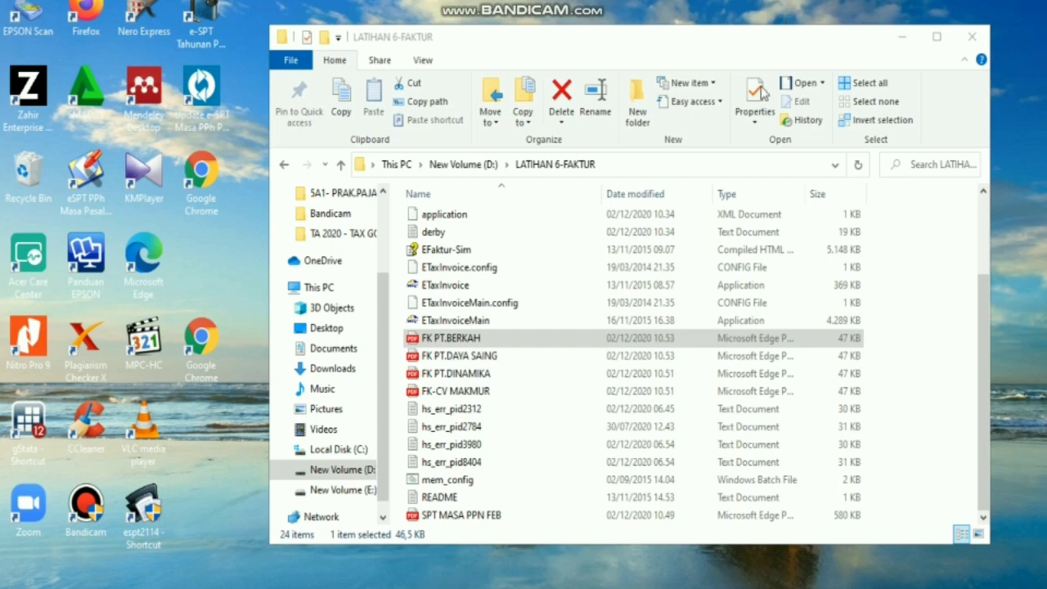
# Open FK PT.BERKAH in Nitro Pro 9 and review its PPN of 8.750.000,00.
pyautogui.rightClick(525, 347)
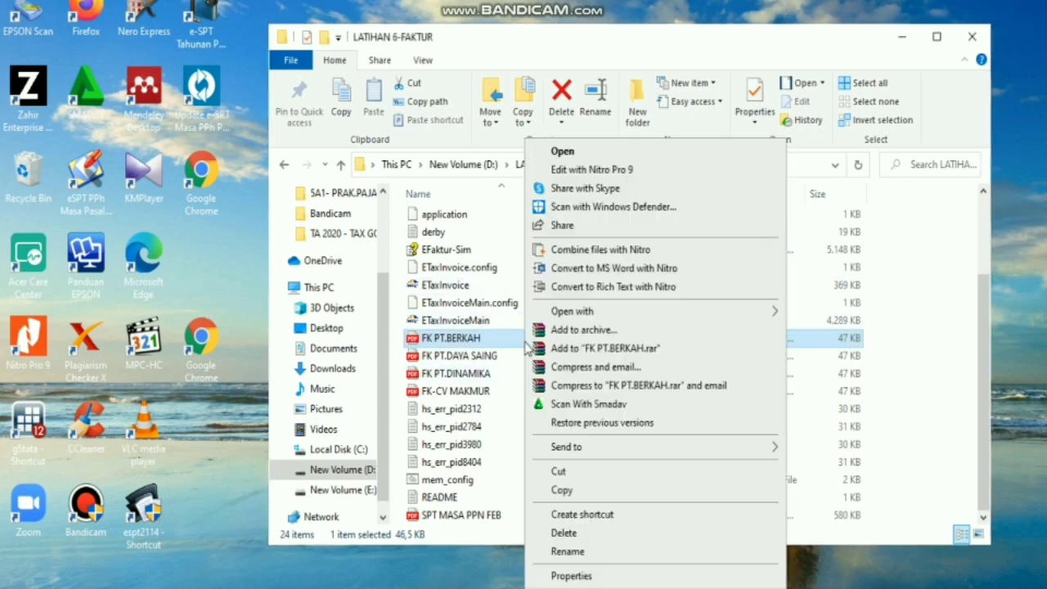
pyautogui.moveTo(613, 313)
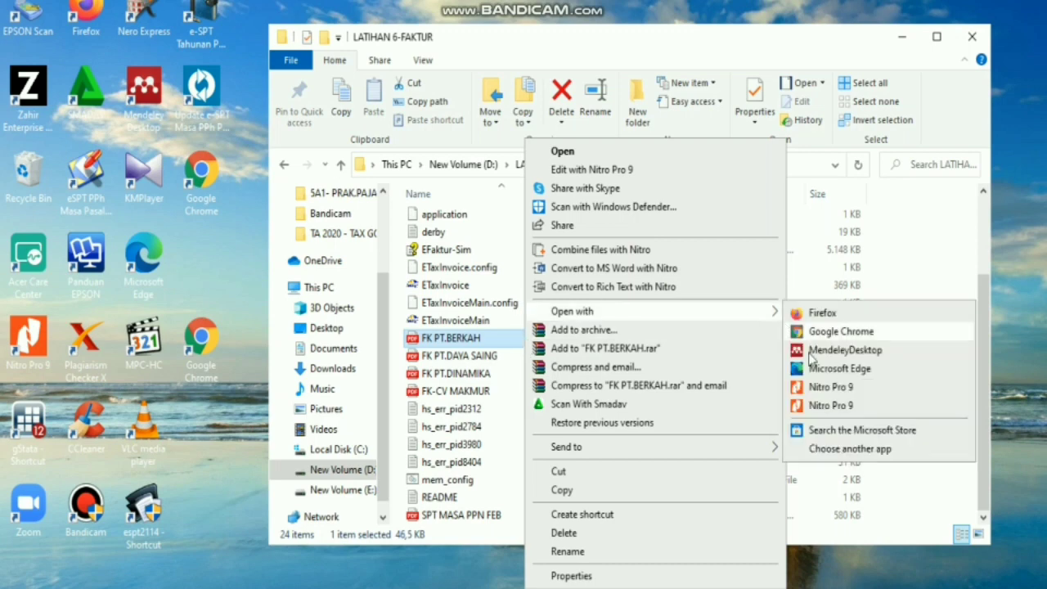
pyautogui.click(828, 387)
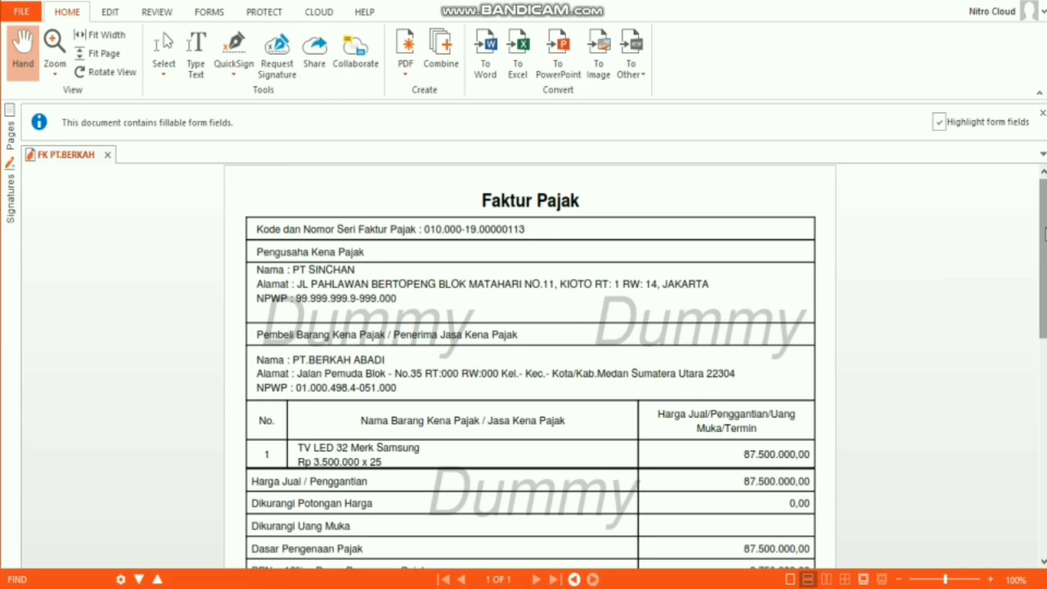
pyautogui.moveTo(1044, 234); pyautogui.dragTo(1044, 488)
pyautogui.scroll(6, 588, 488)
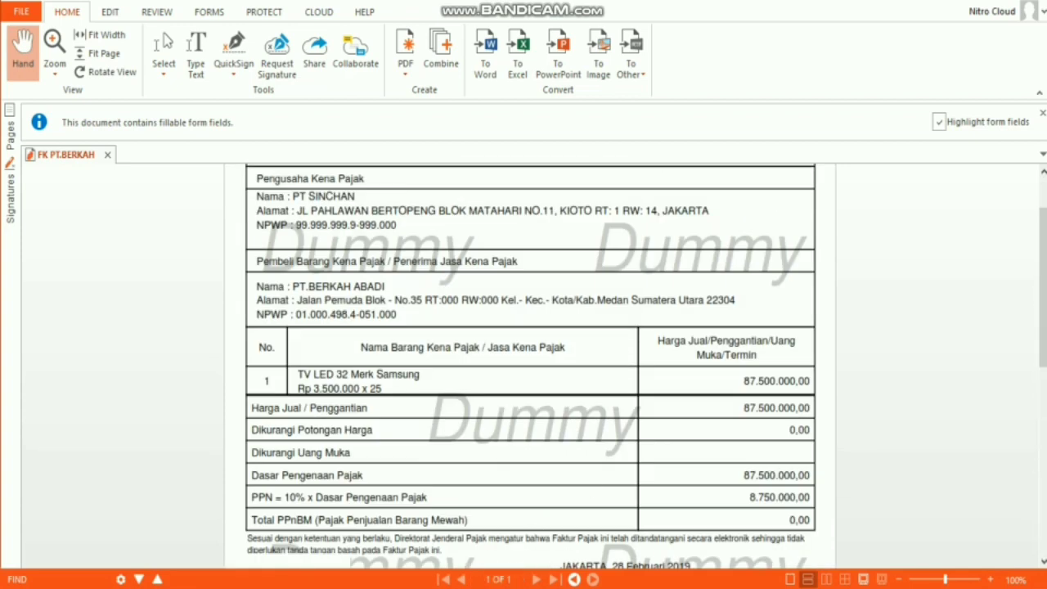
# Open SPT MASA PPN FEB in Nitro Pro 9 and scroll through the Formulir 1111 return.
pyautogui.hotkey('alt', 'Tab')
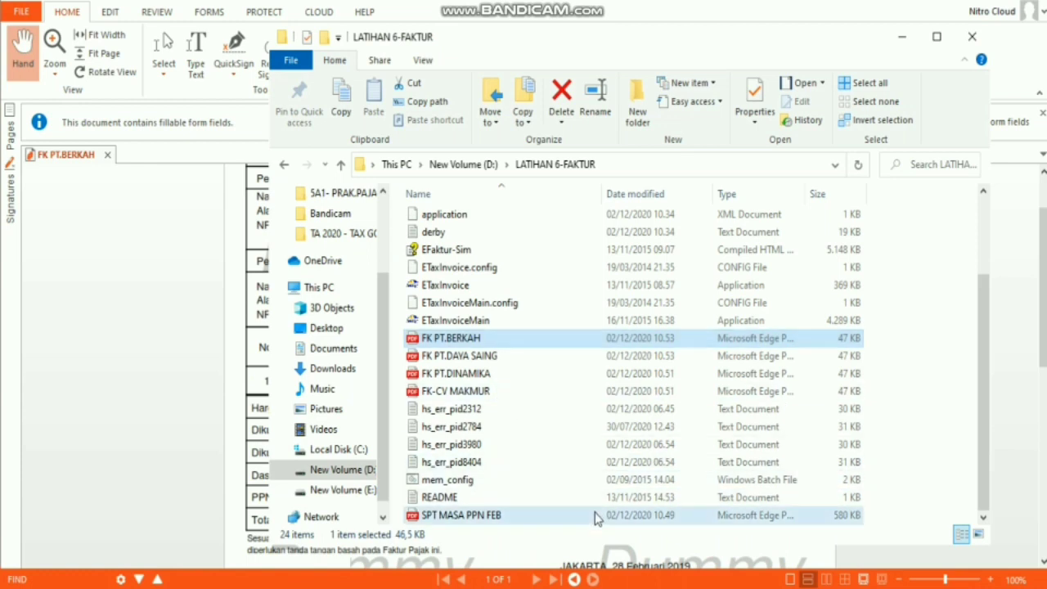
pyautogui.doubleClick(592, 510)
pyautogui.rightClick(594, 512)
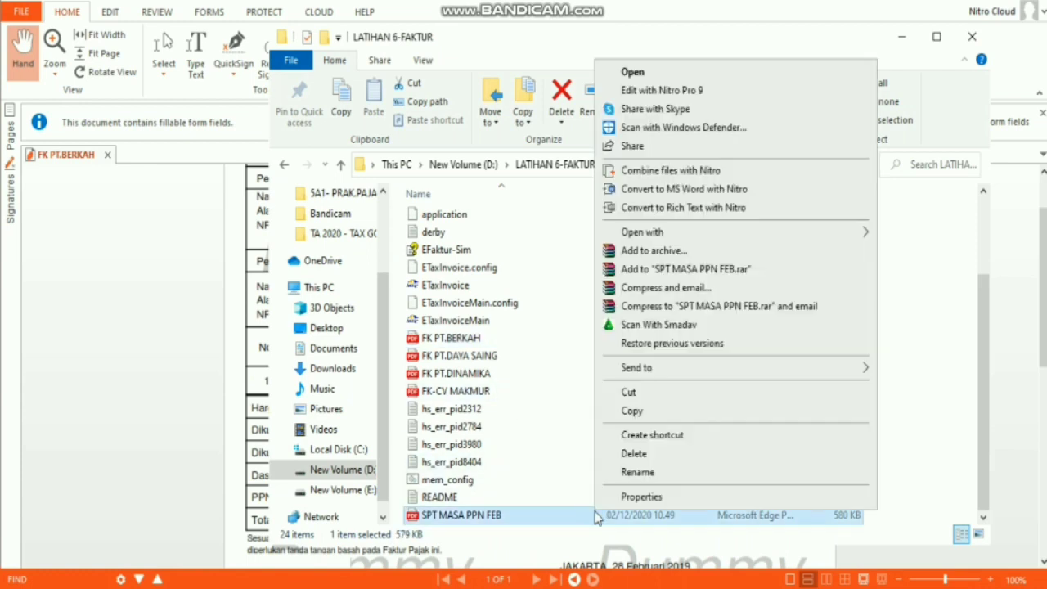
pyautogui.moveTo(719, 232)
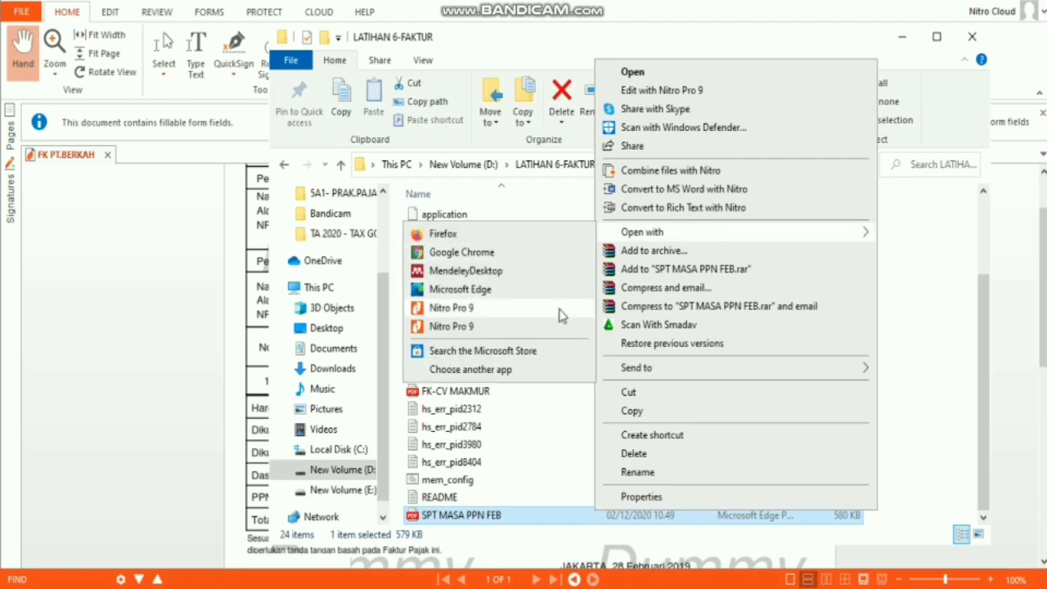
pyautogui.click(559, 309)
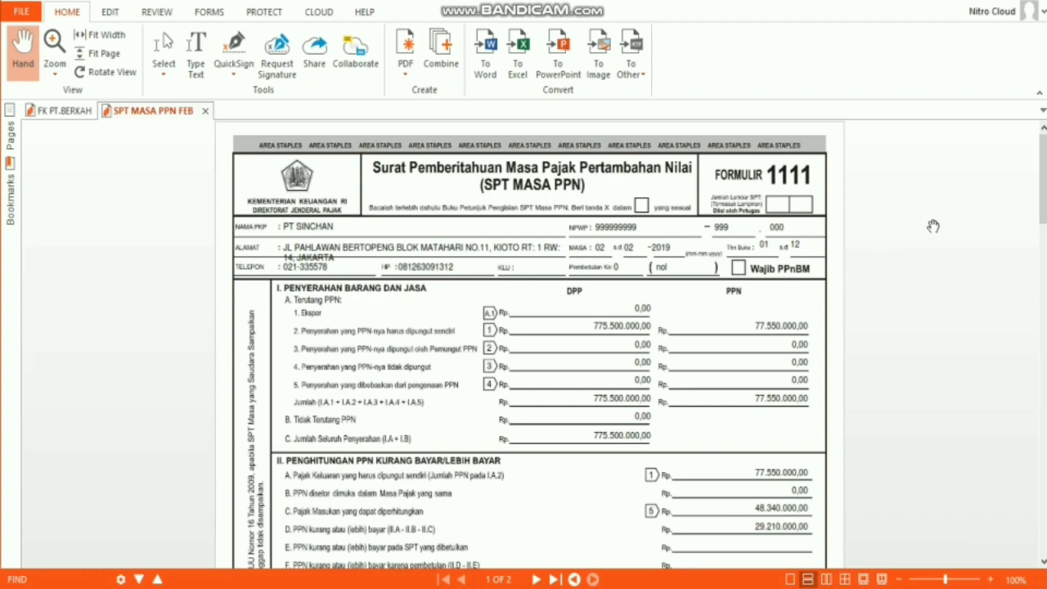
pyautogui.scroll(-12, 1043, 325)
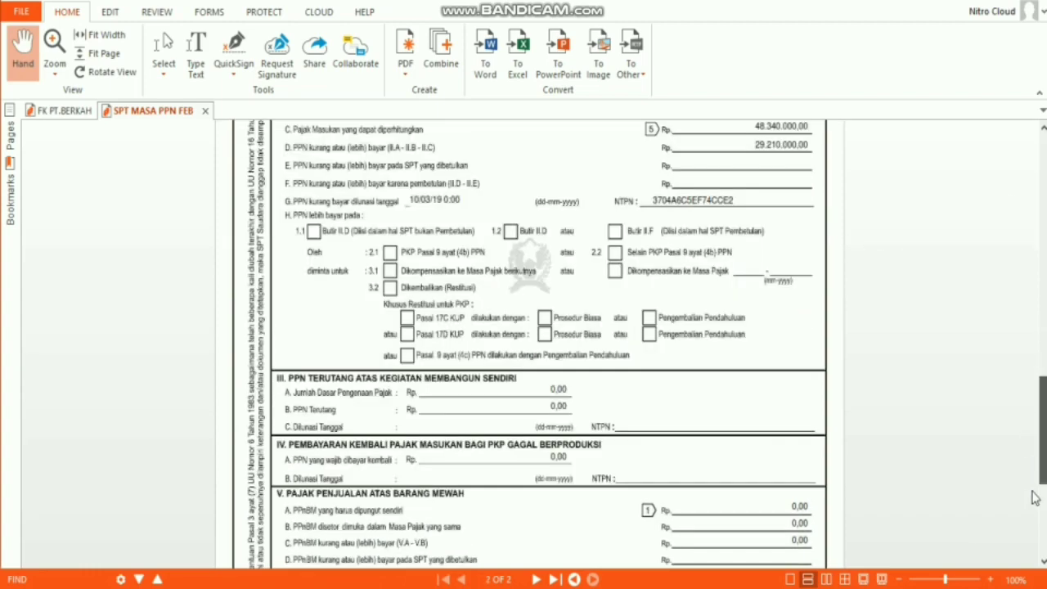
pyautogui.scroll(3, 1024, 335)
pyautogui.scroll(9, 1023, 334)
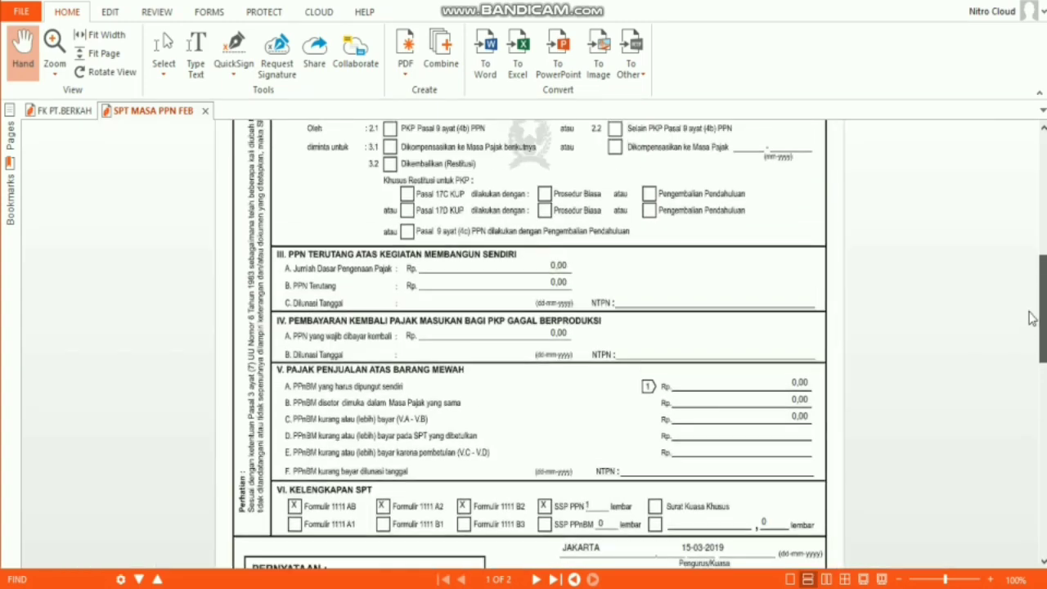